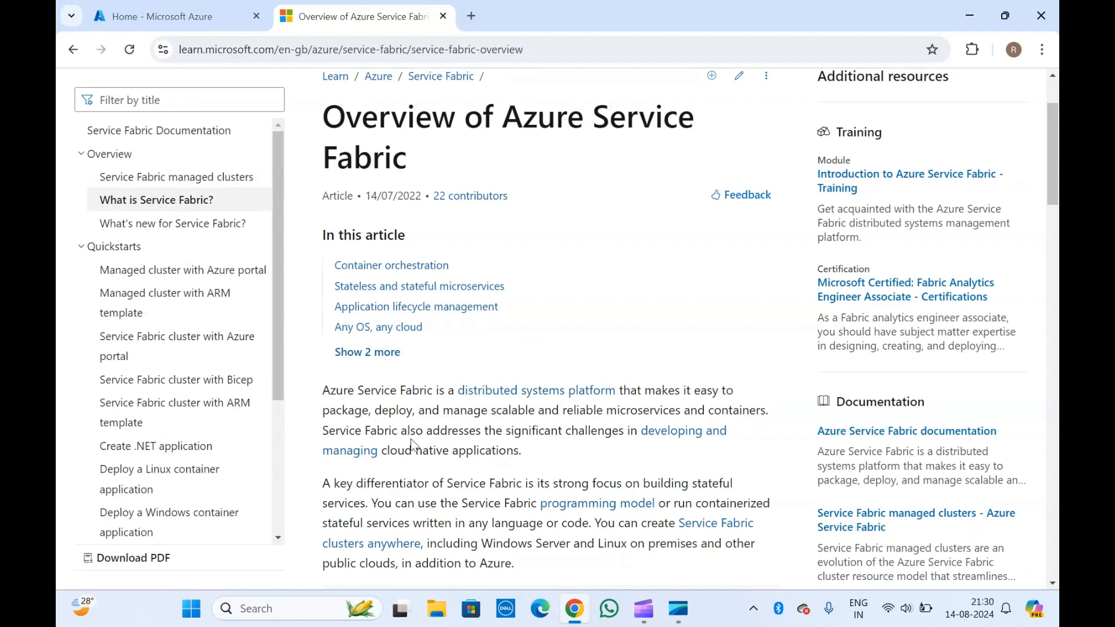
- Check the empty Service Fabric clusters list in the portal, then return to the overview article
click(226, 7)
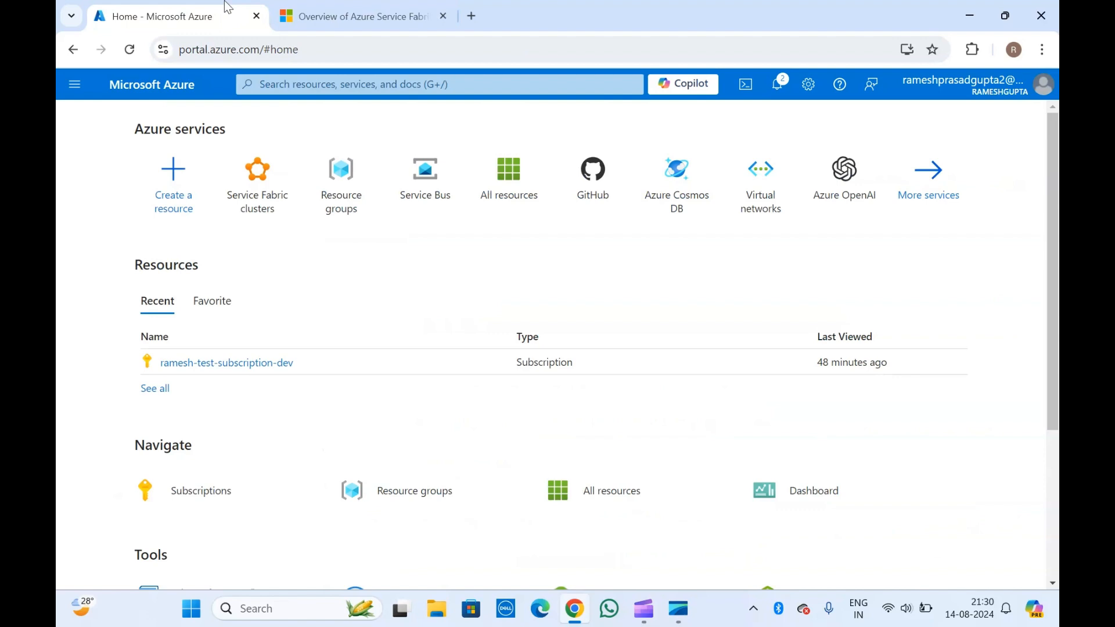
click(276, 196)
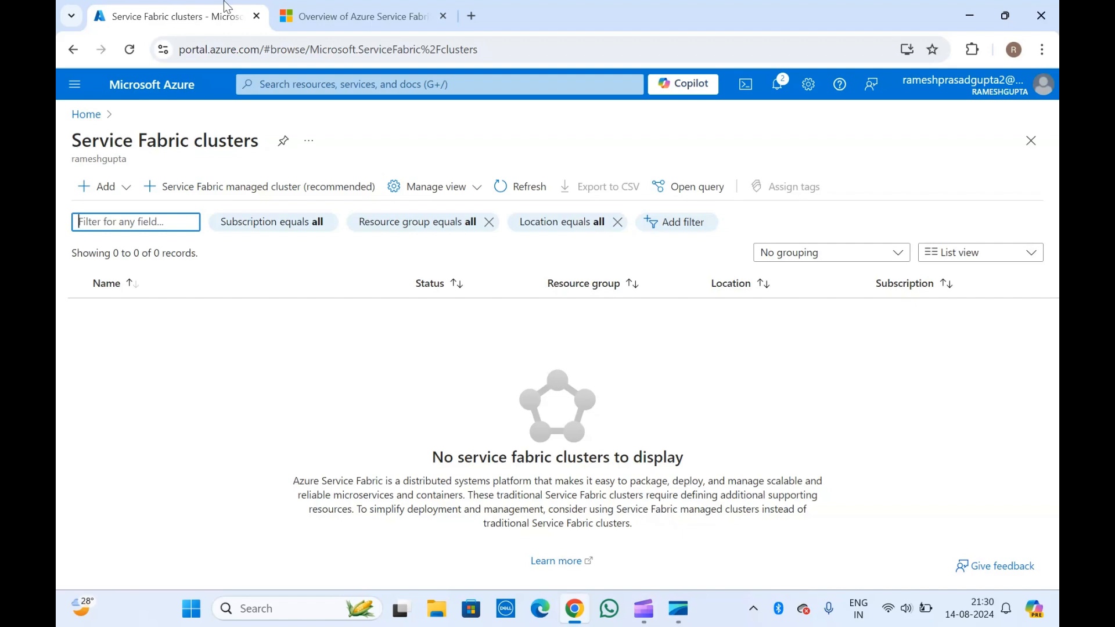
click(351, 8)
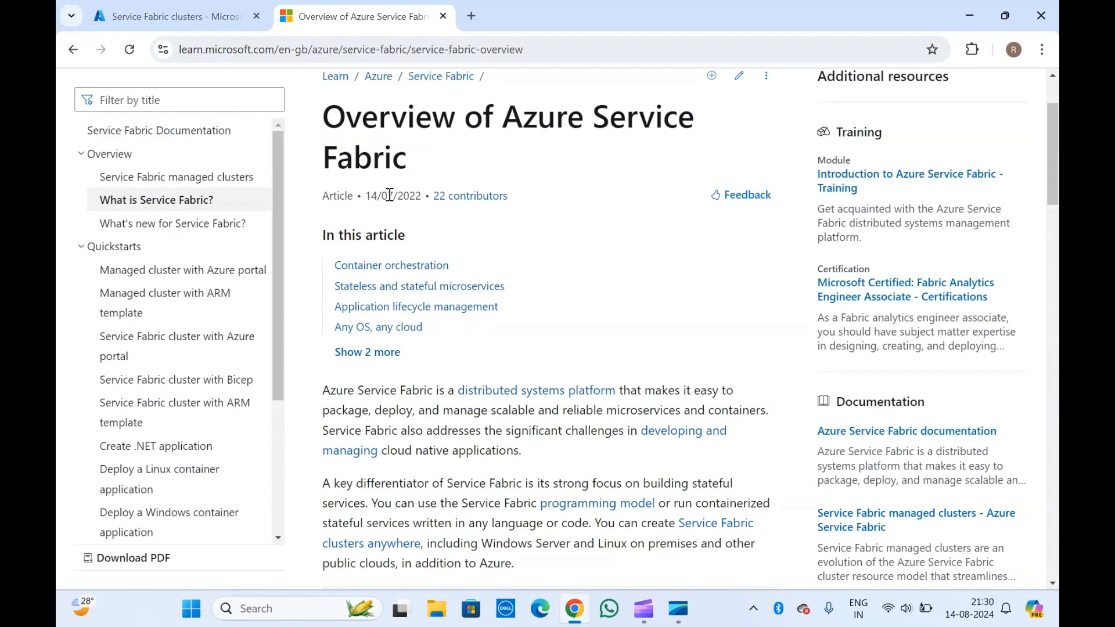
scroll(405, 420, down, 2)
scroll(405, 420, down, 1)
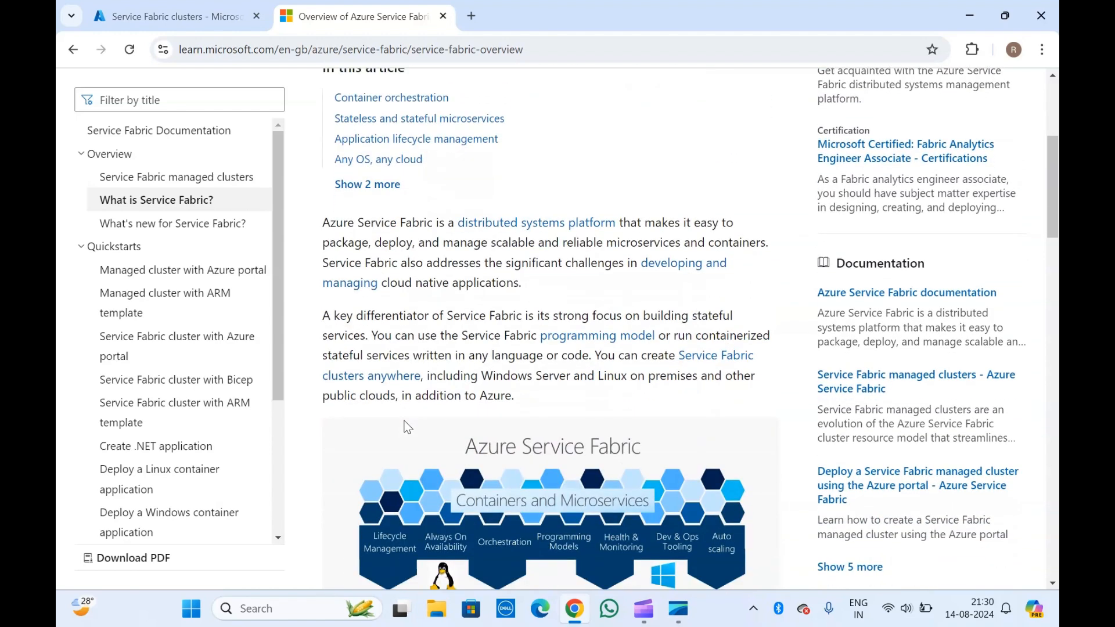
scroll(407, 266, down, 5)
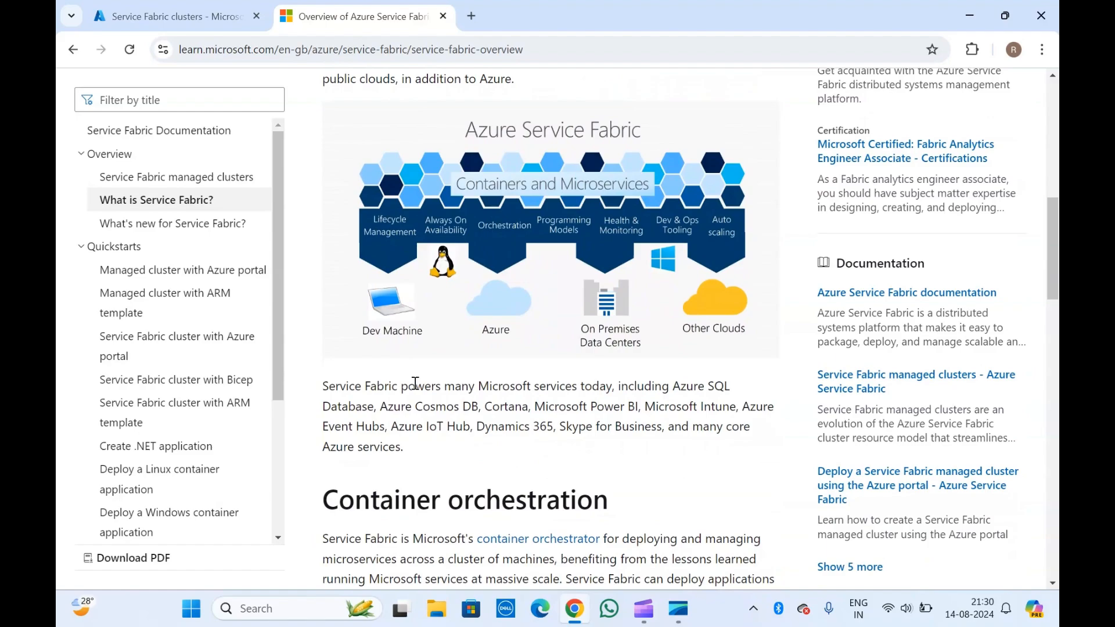
scroll(410, 273, down, 5)
scroll(417, 389, down, 15)
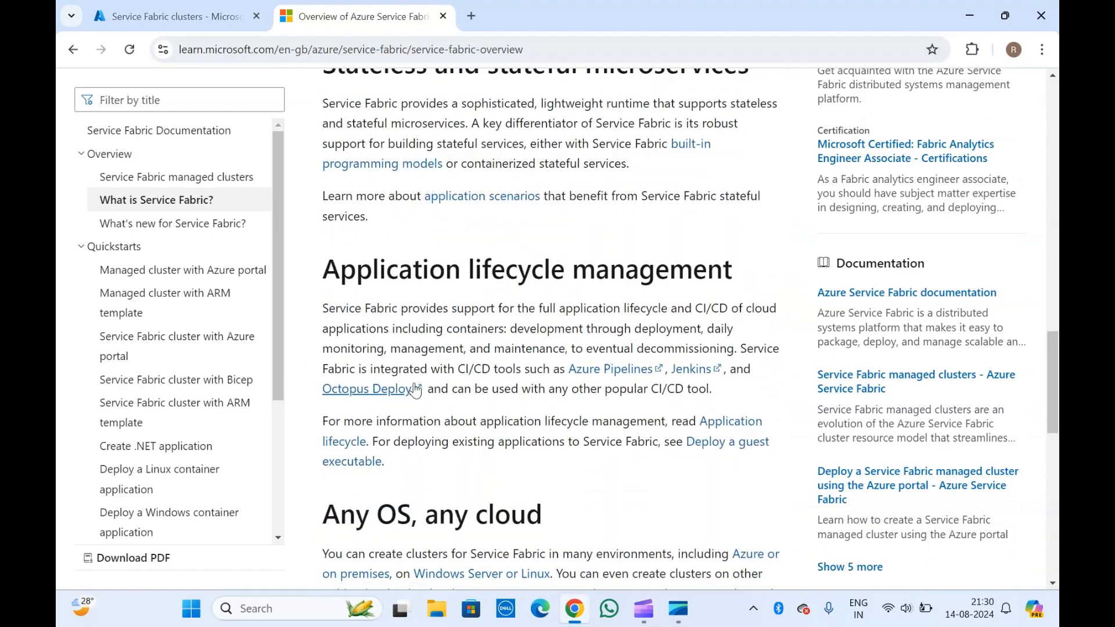
scroll(415, 383, up, 20)
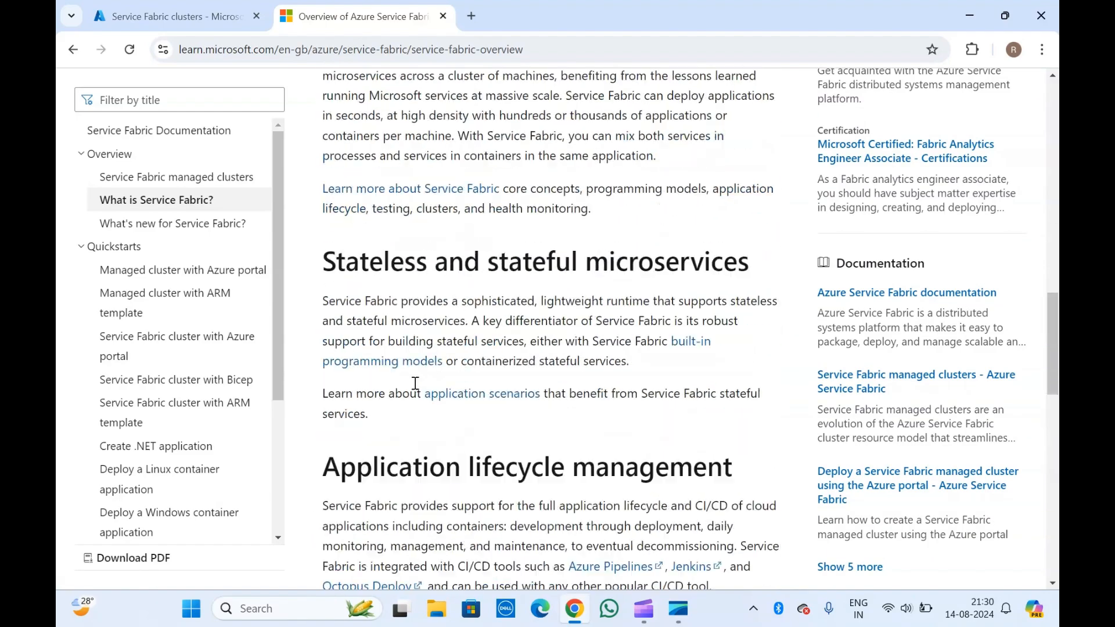
scroll(417, 389, down, 1)
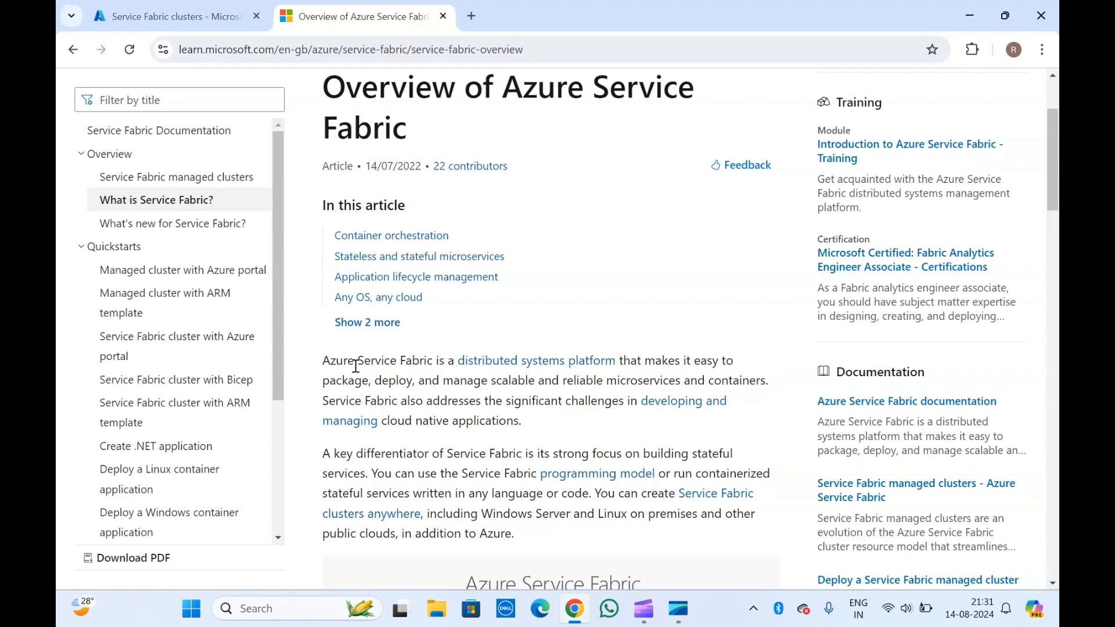
scroll(356, 366, down, 2)
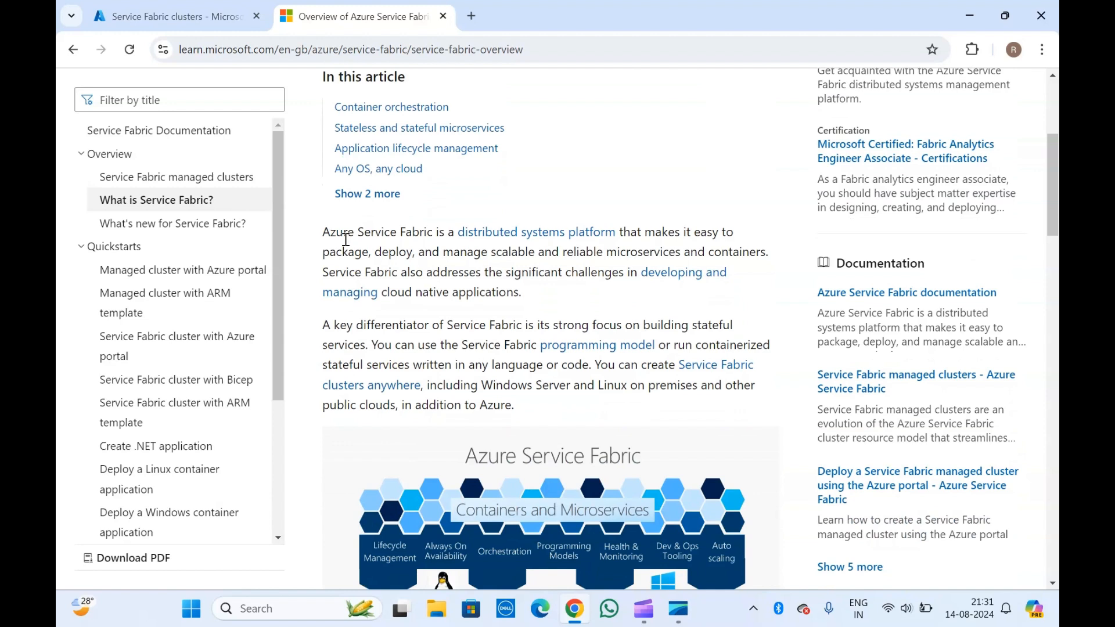
scroll(434, 317, down, 1)
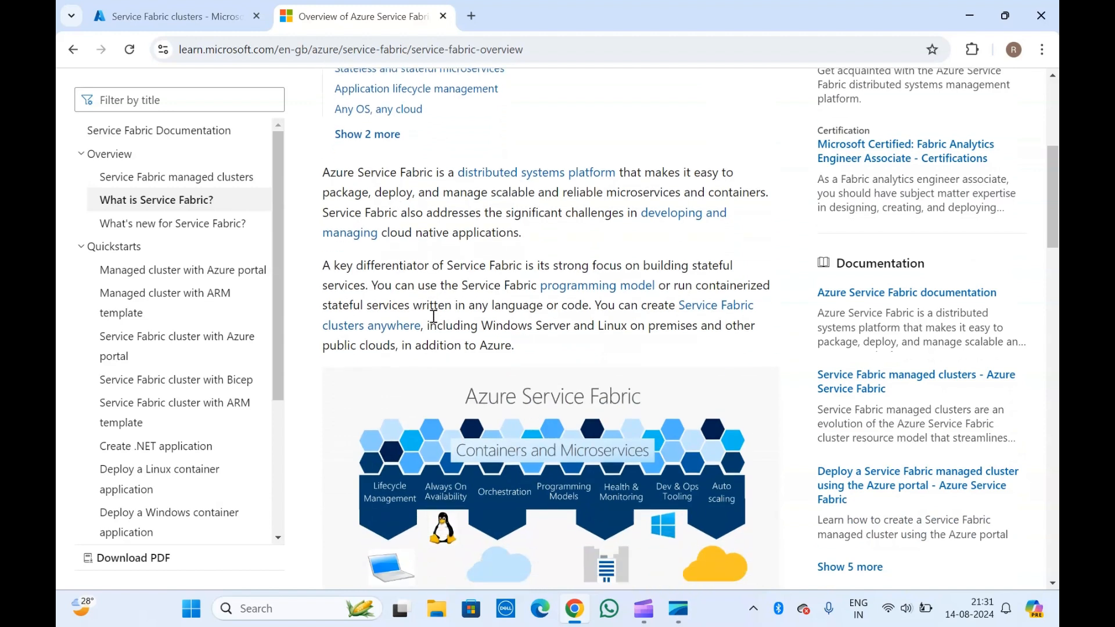
scroll(400, 199, up, 5)
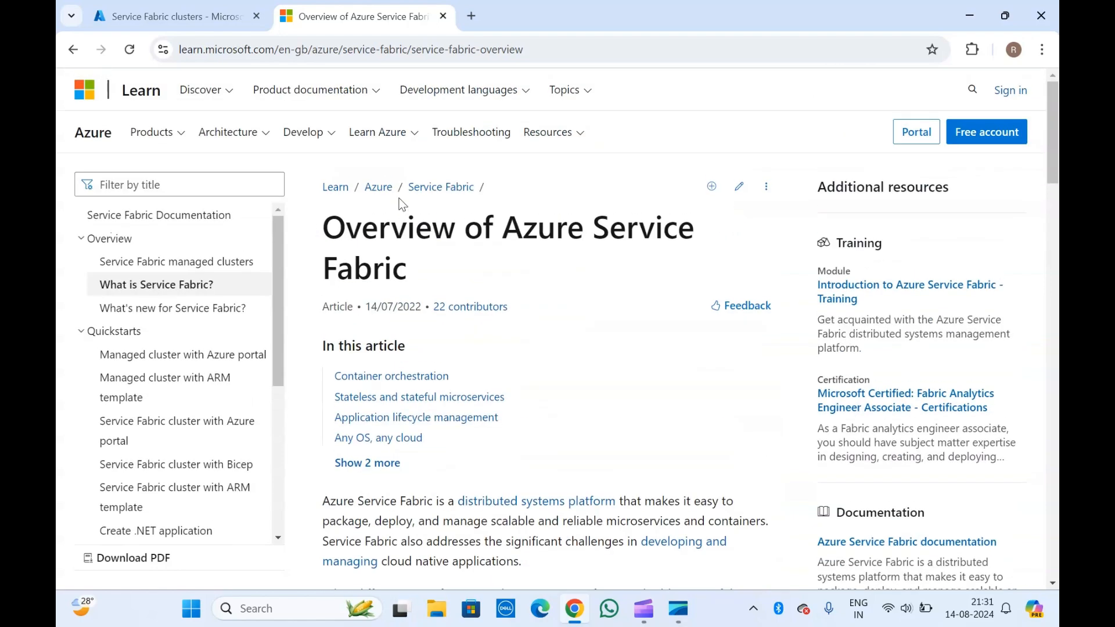
scroll(324, 232, down, 3)
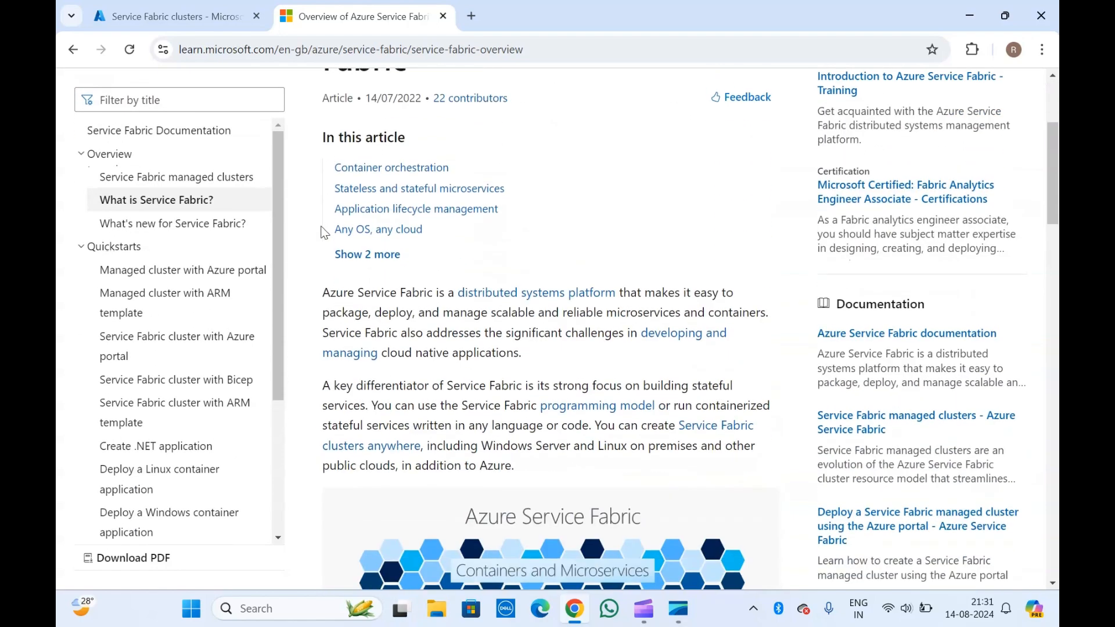
scroll(410, 324, down, 2)
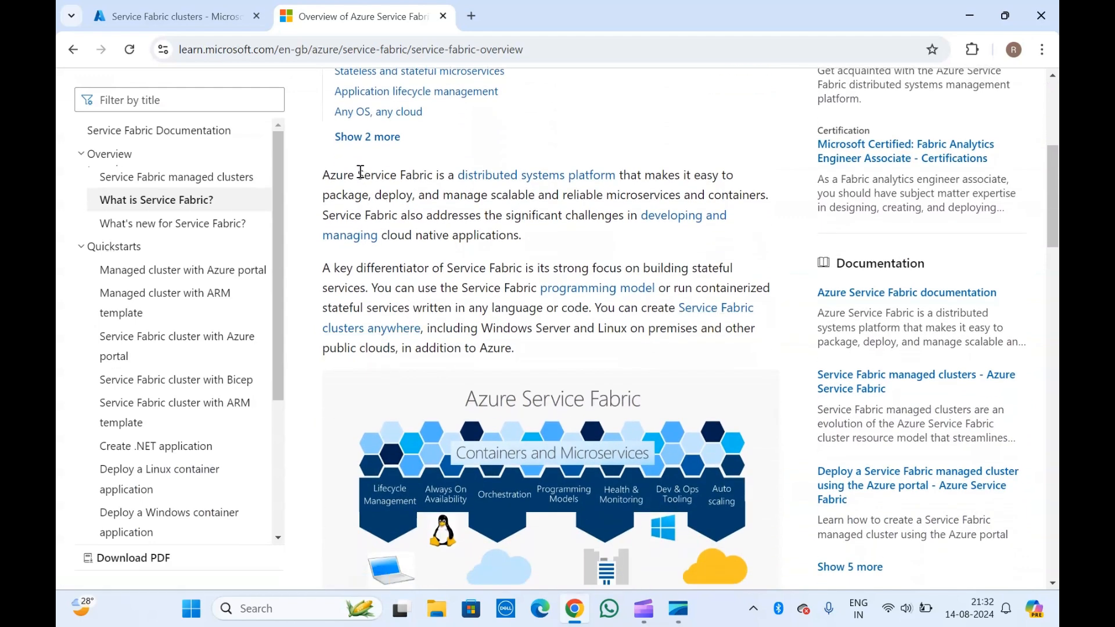
scroll(450, 288, down, 2)
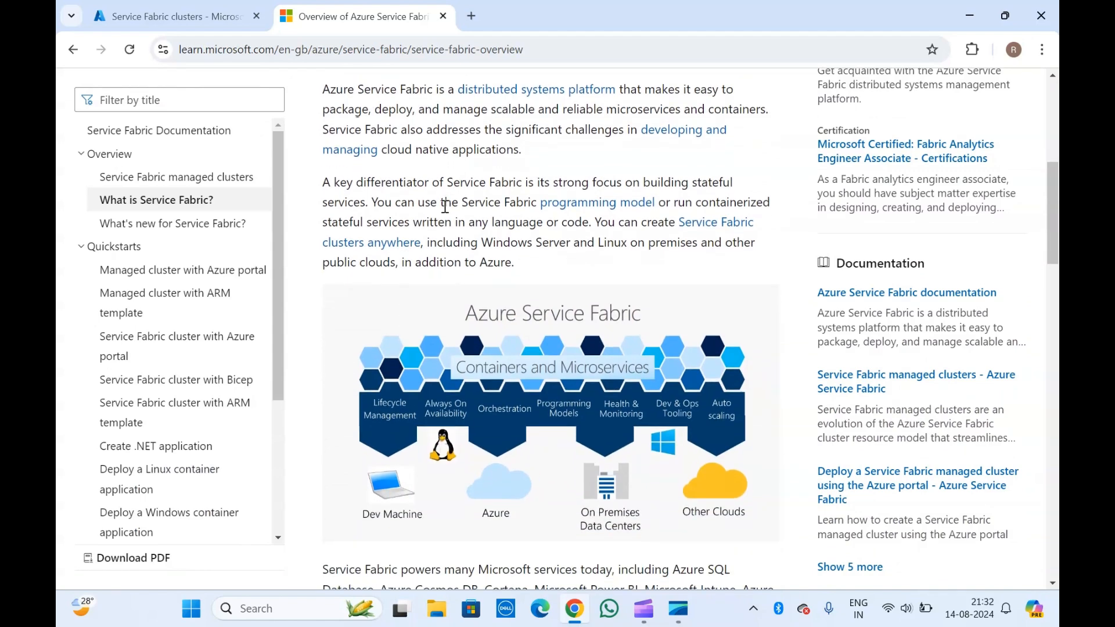
scroll(444, 207, down, 3)
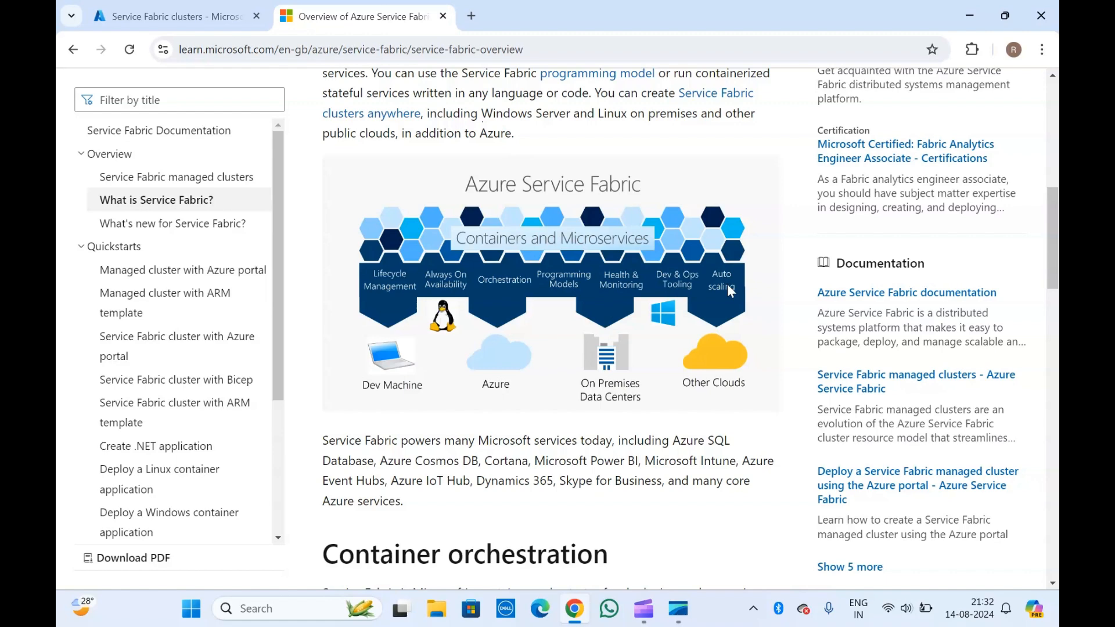
- Read the Service Fabric overview down to Next steps, then go back to the empty clusters list
scroll(462, 477, down, 2)
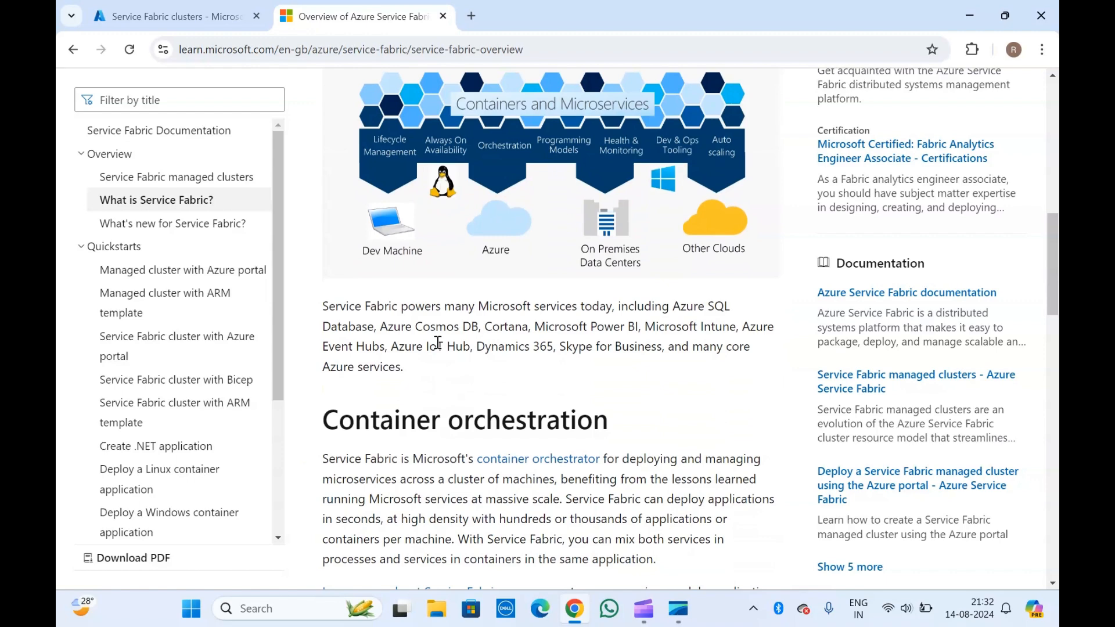
scroll(438, 343, down, 3)
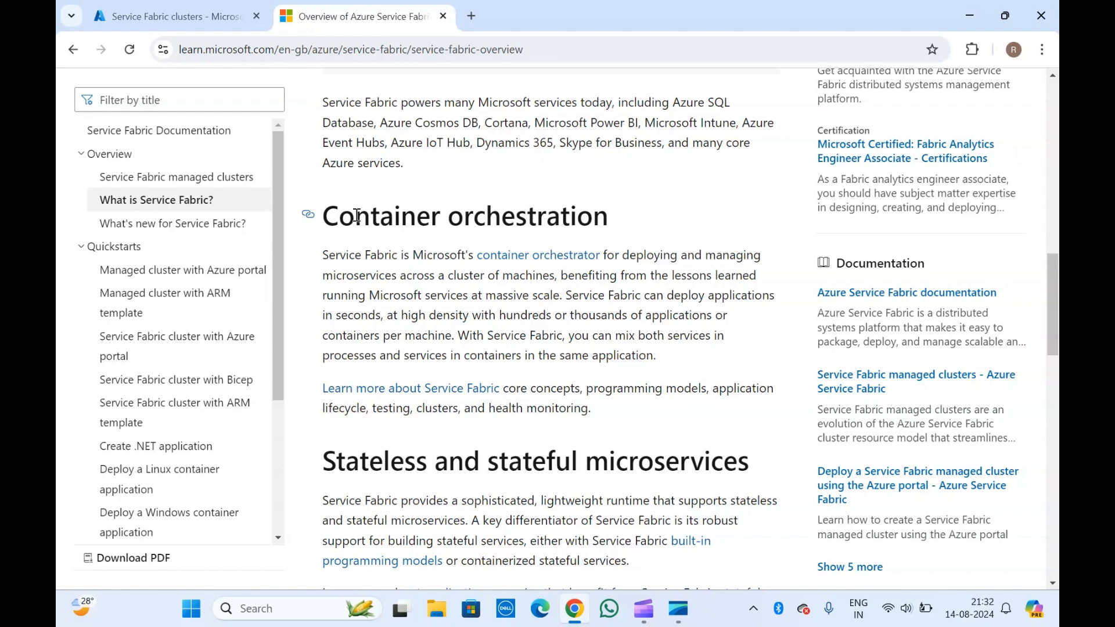
scroll(357, 214, down, 3)
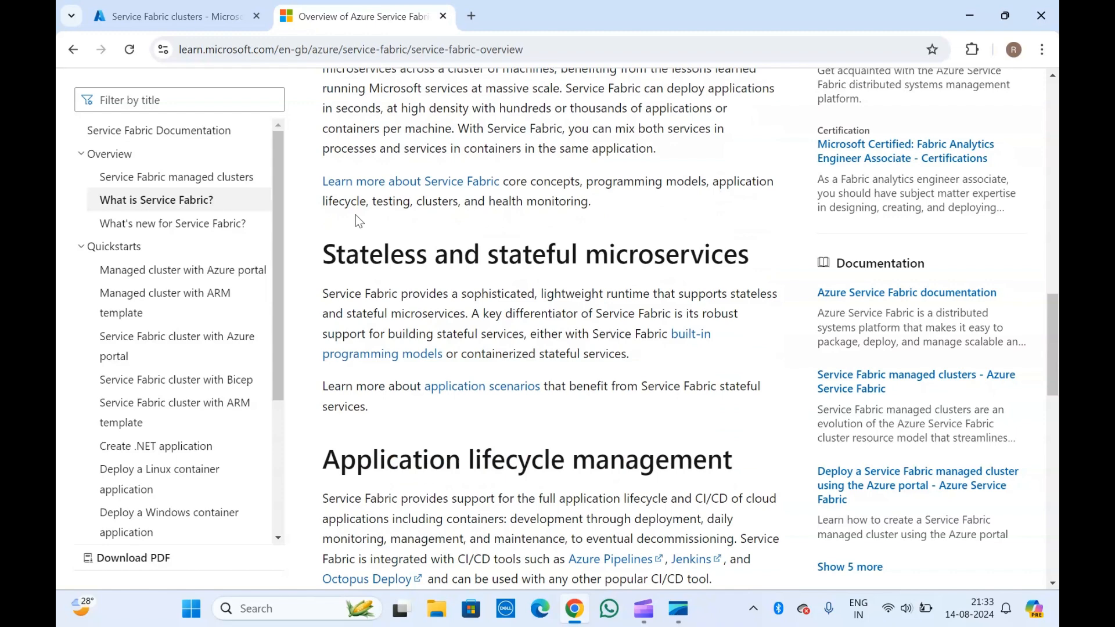
scroll(455, 271, down, 3)
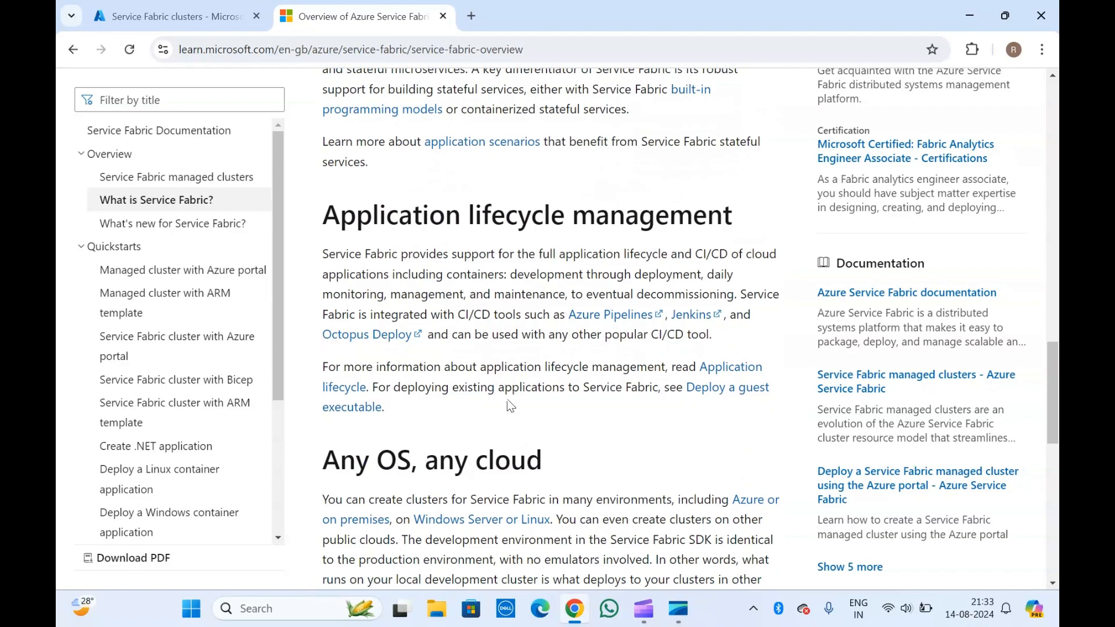
scroll(508, 400, down, 1)
scroll(508, 399, down, 3)
scroll(508, 400, down, 4)
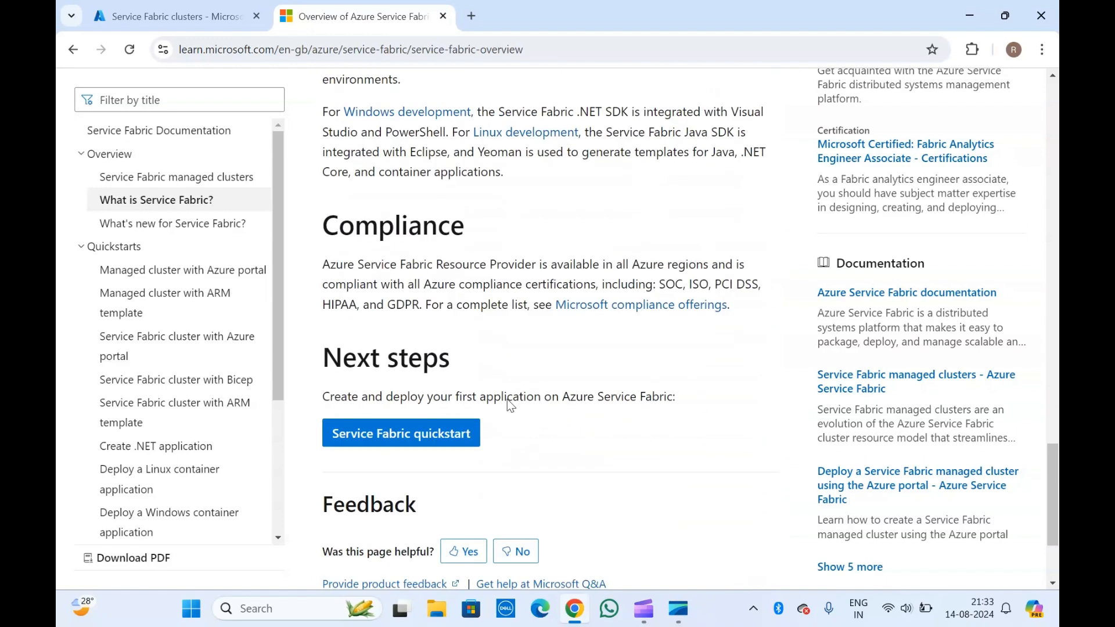
click(232, 7)
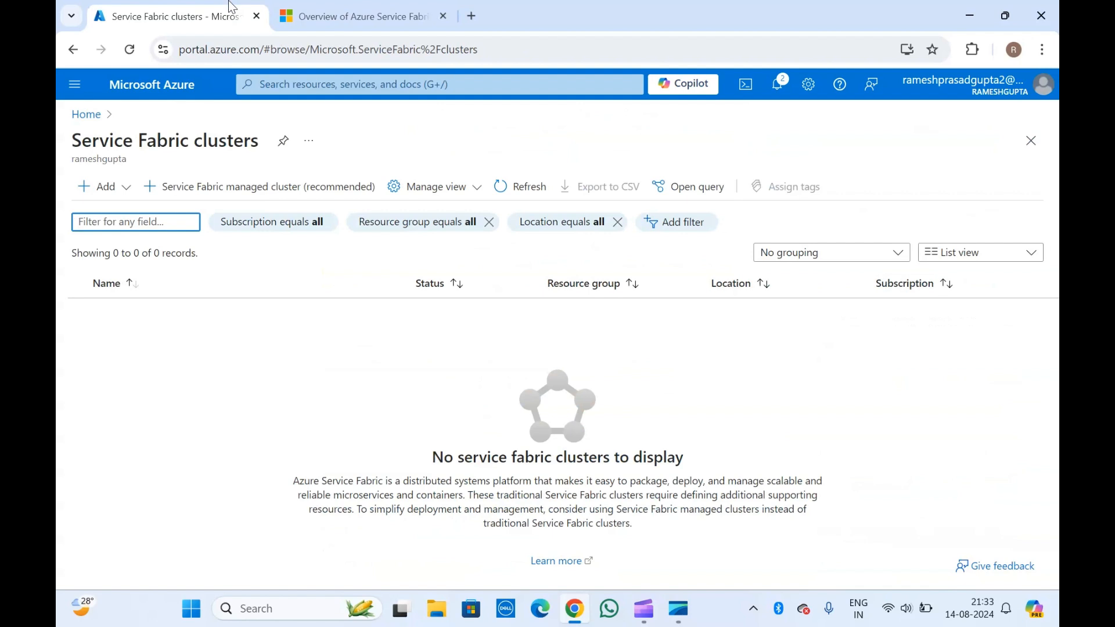
- Go from the clusters page back to portal Home and search for 'service fa'
click(180, 140)
drag(408, 495, 695, 498)
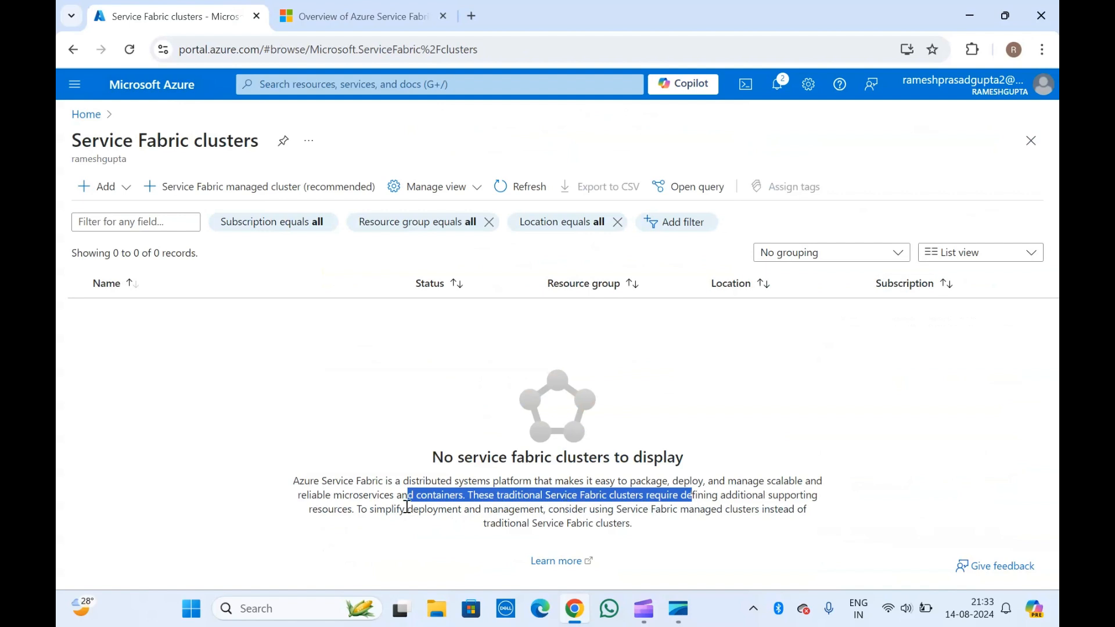
click(84, 119)
click(308, 85)
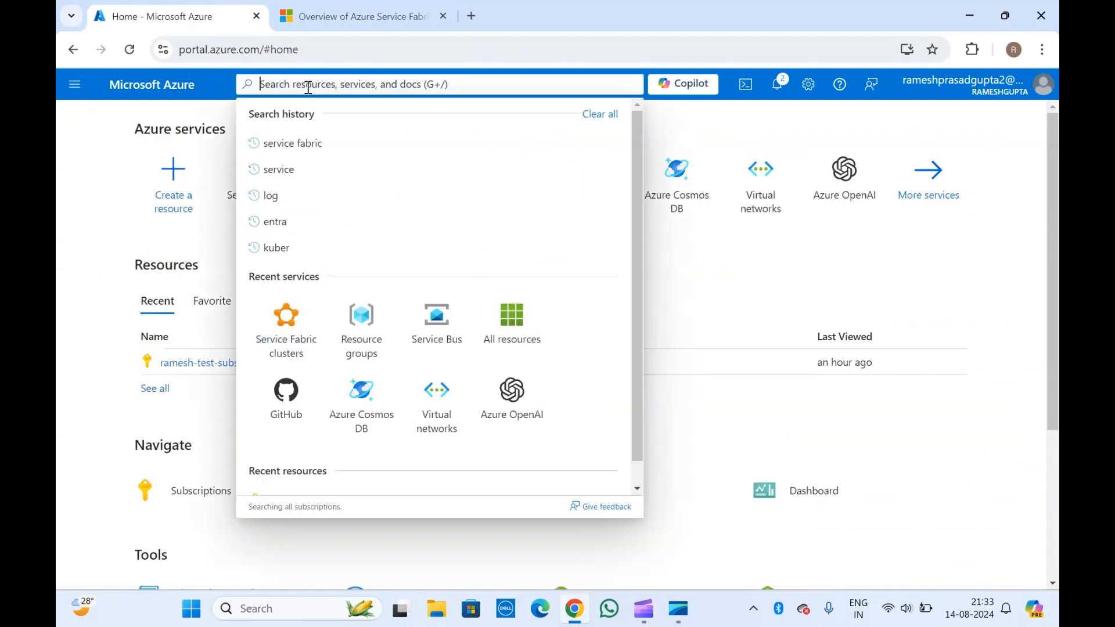
text(servi)
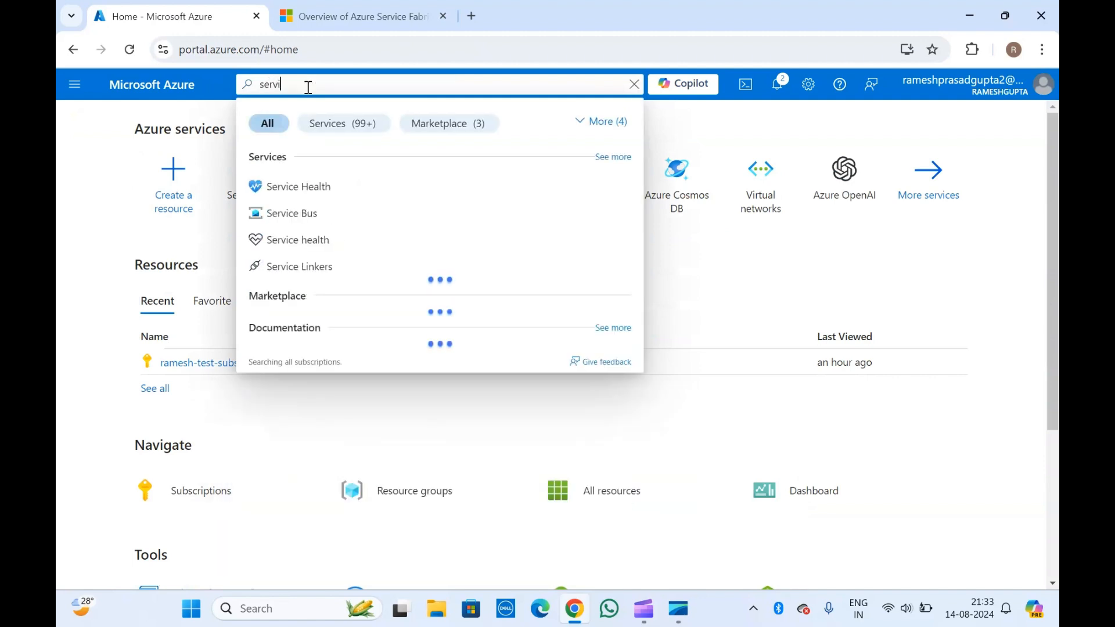
text(ce fa)
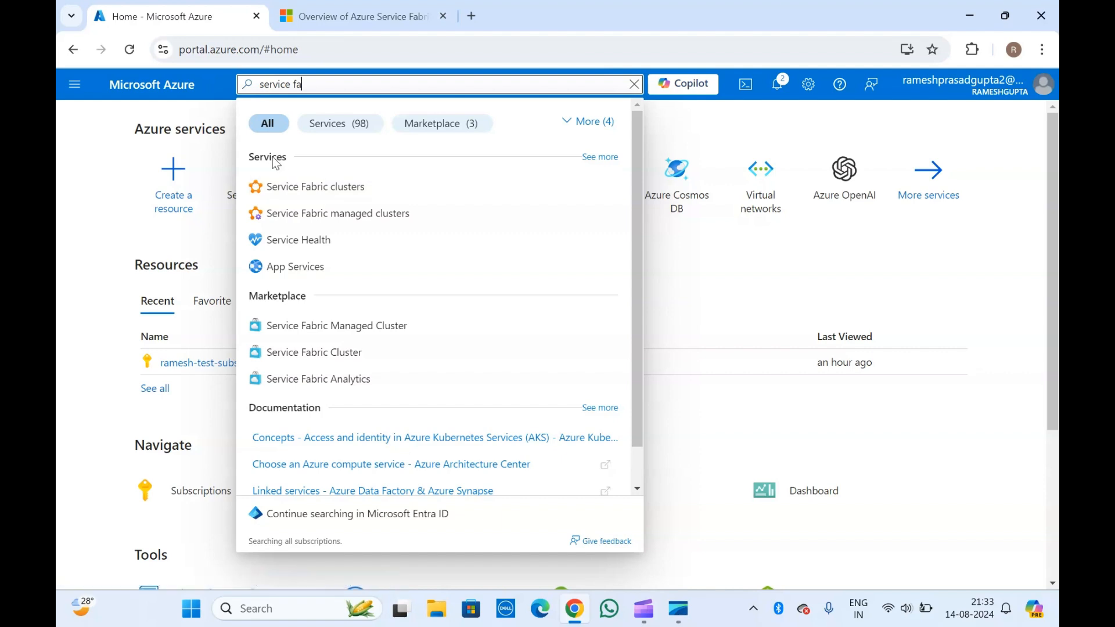
- Open Service Fabric clusters from the search results and show the Add menu's cluster types
click(327, 193)
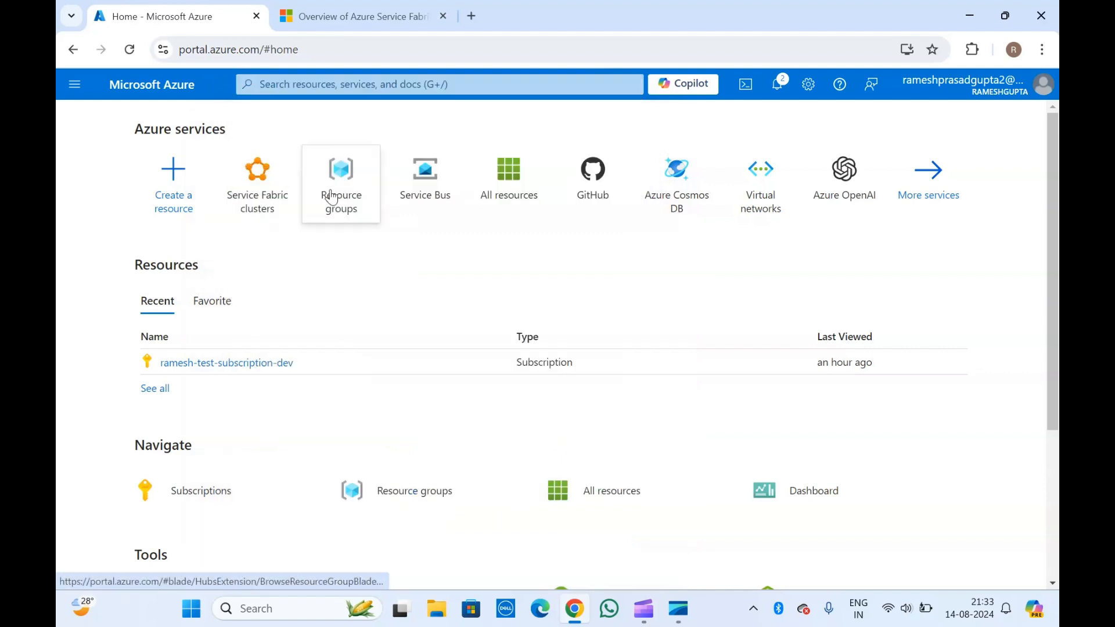
click(158, 140)
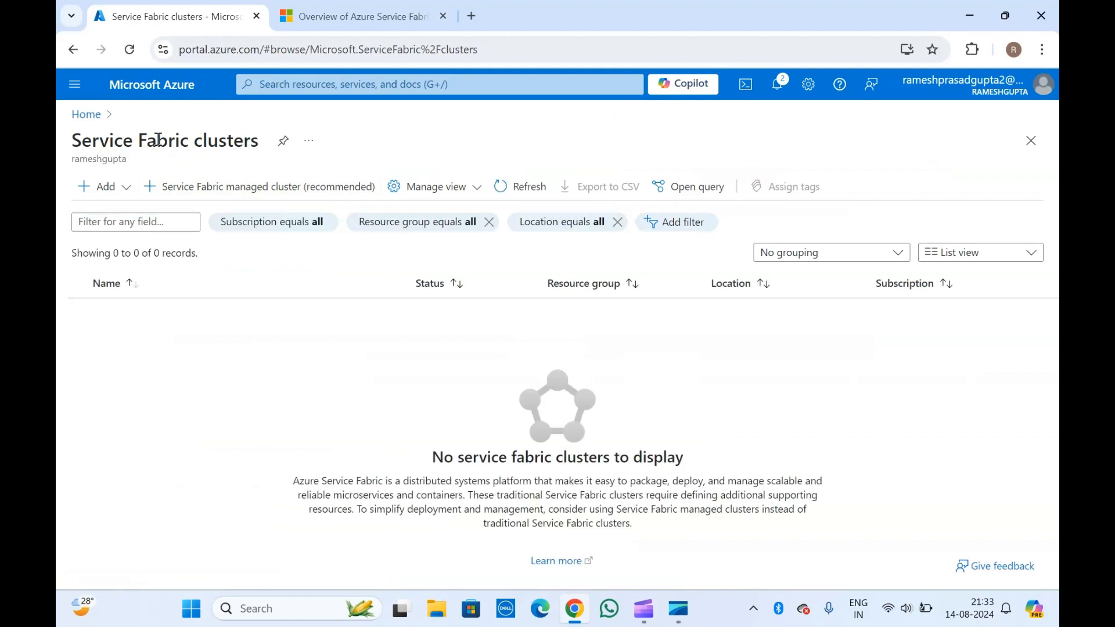
click(105, 191)
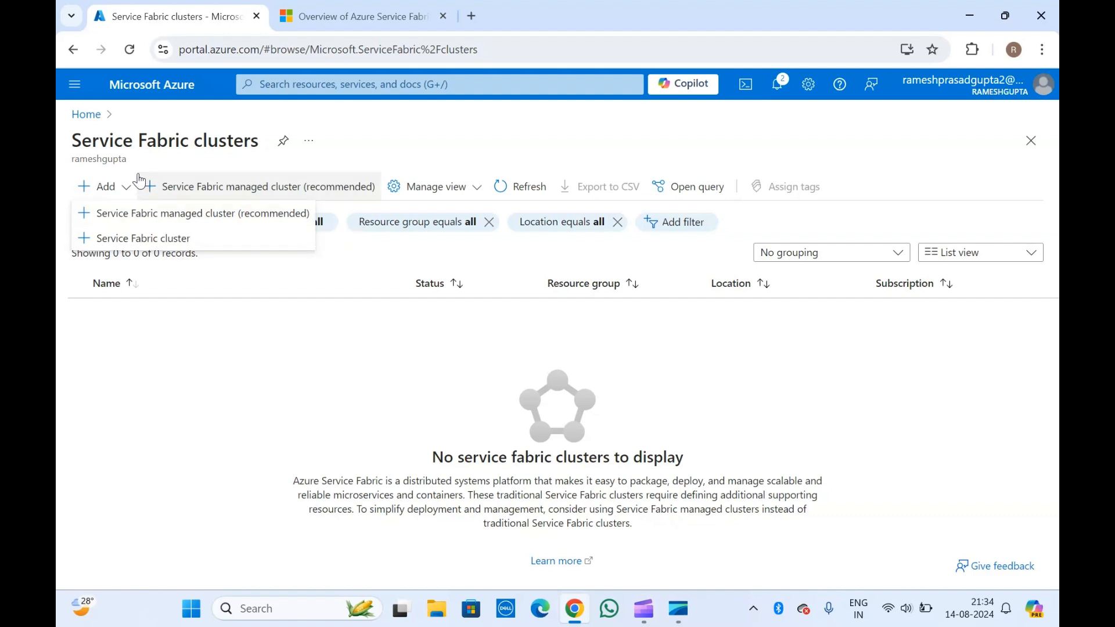
click(116, 142)
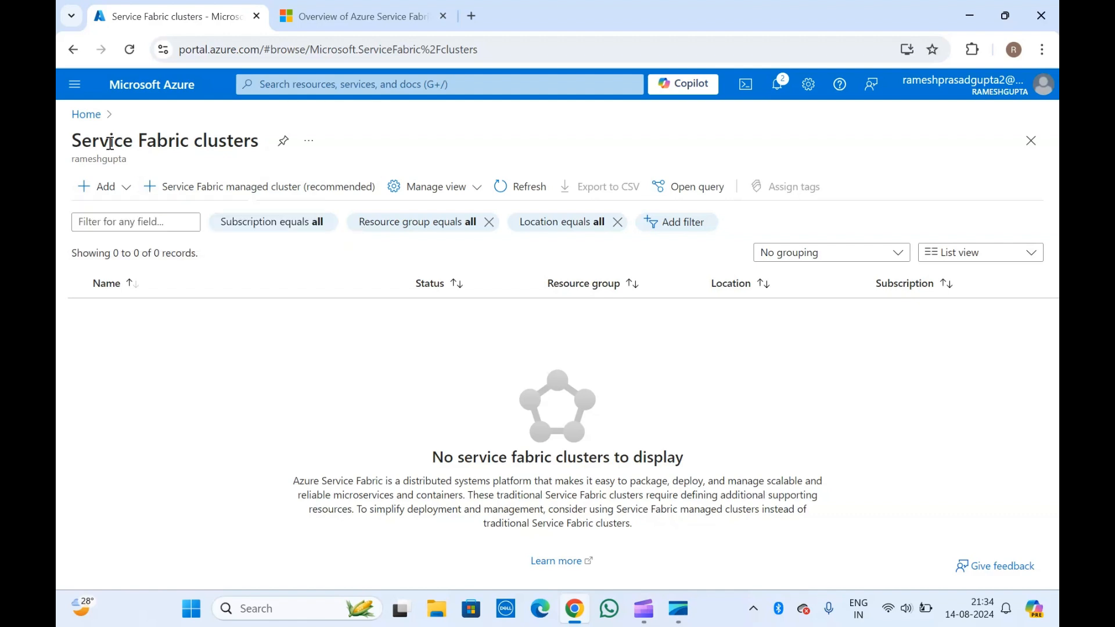
click(119, 187)
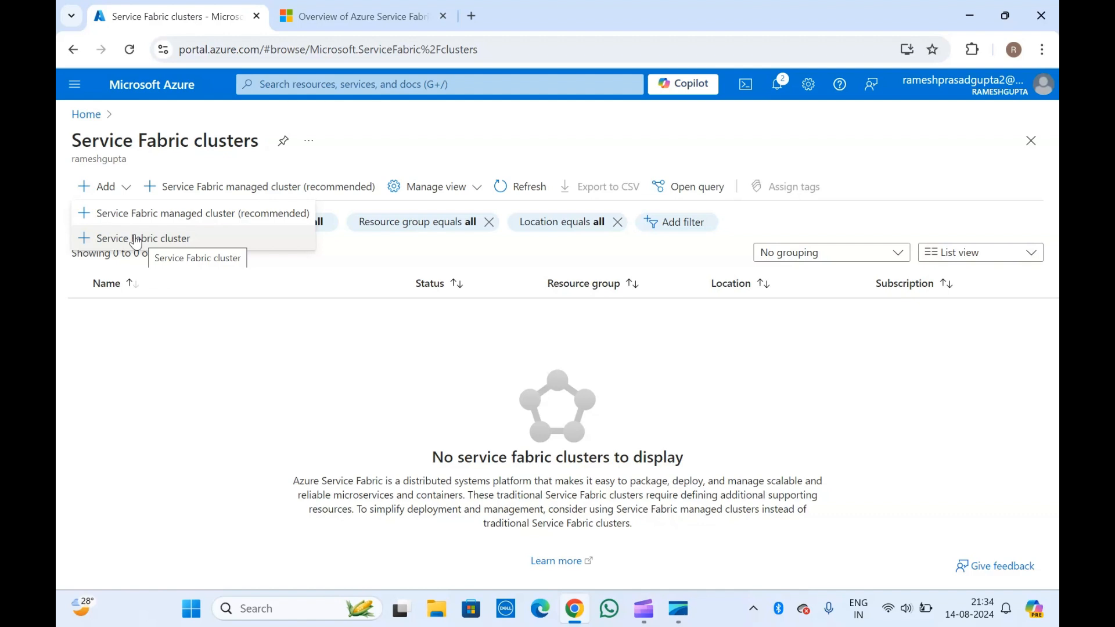
- Choose Add > Service Fabric managed cluster (recommended) to open its creation form
click(185, 219)
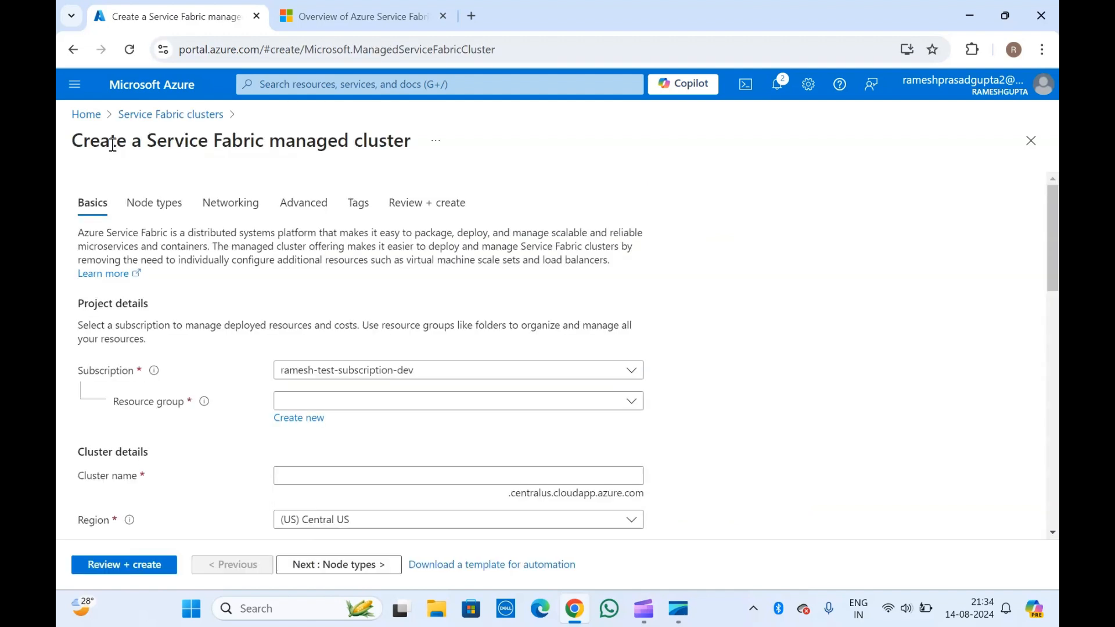
click(170, 115)
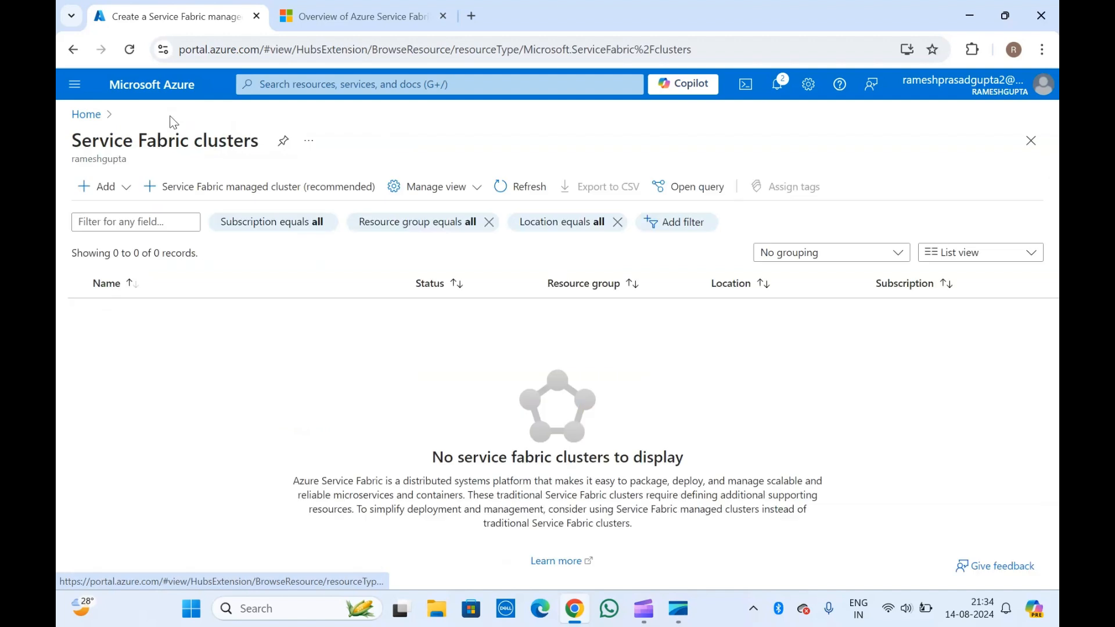
click(124, 188)
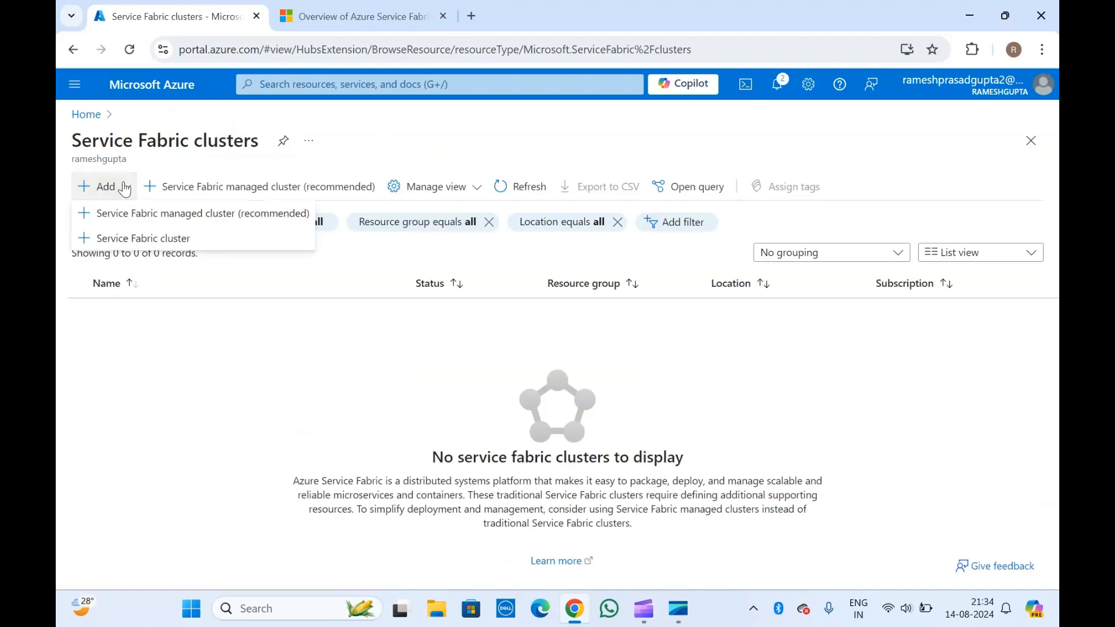
click(181, 213)
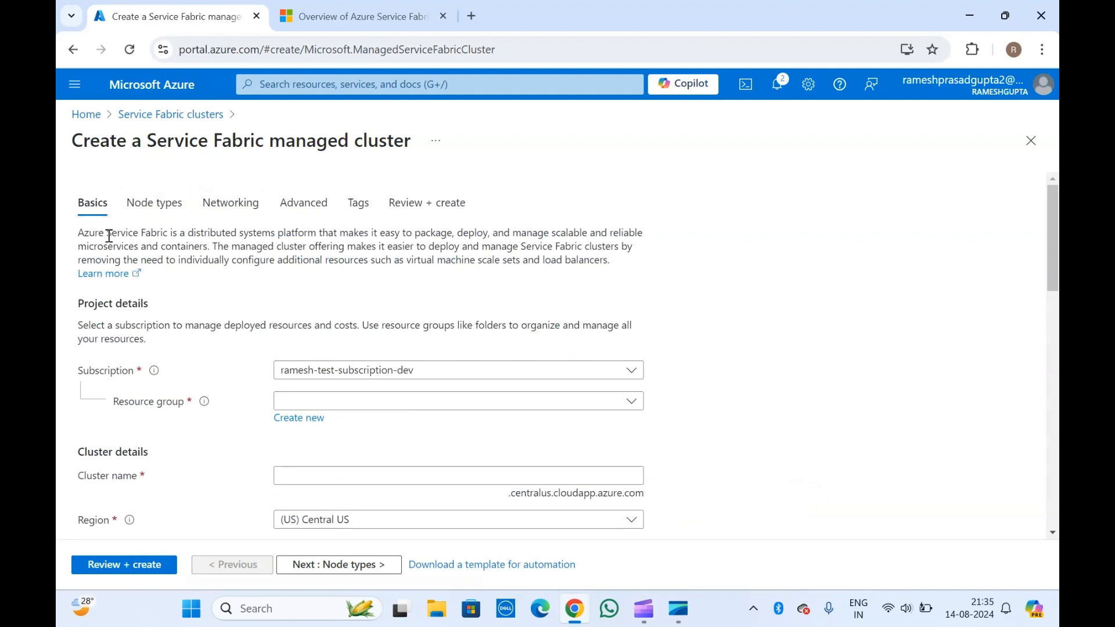
drag(94, 233, 384, 274)
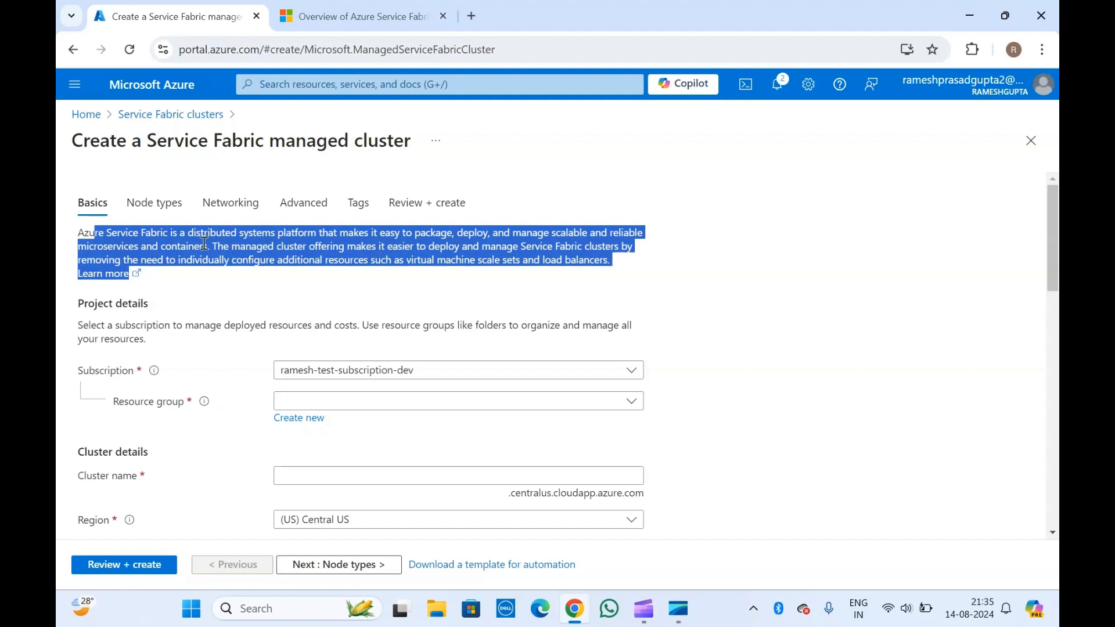
click(133, 145)
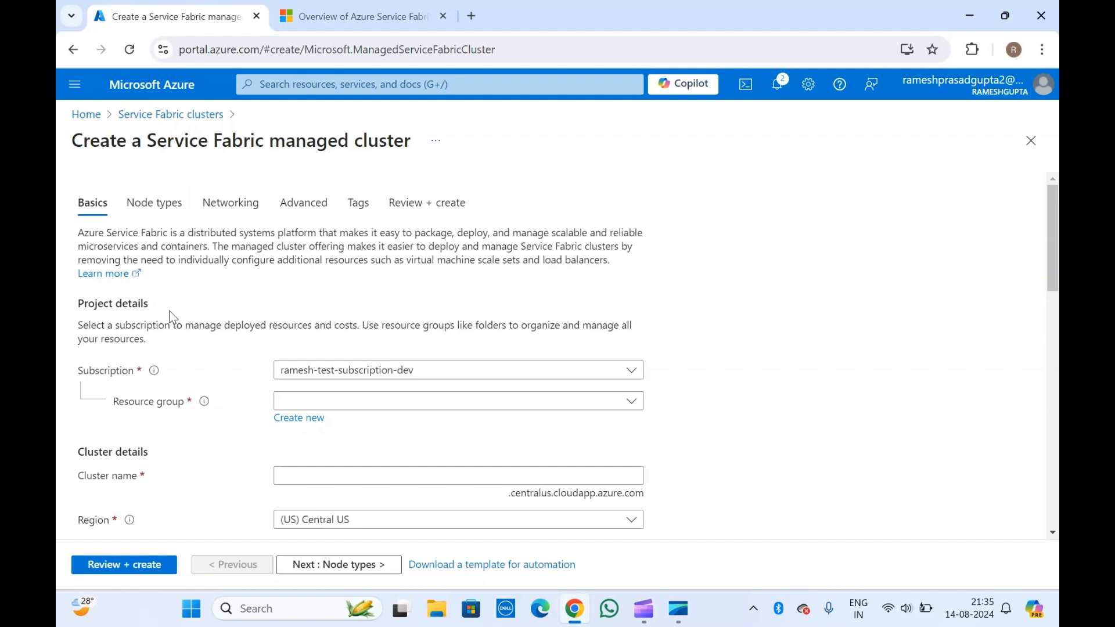
scroll(173, 317, down, 2)
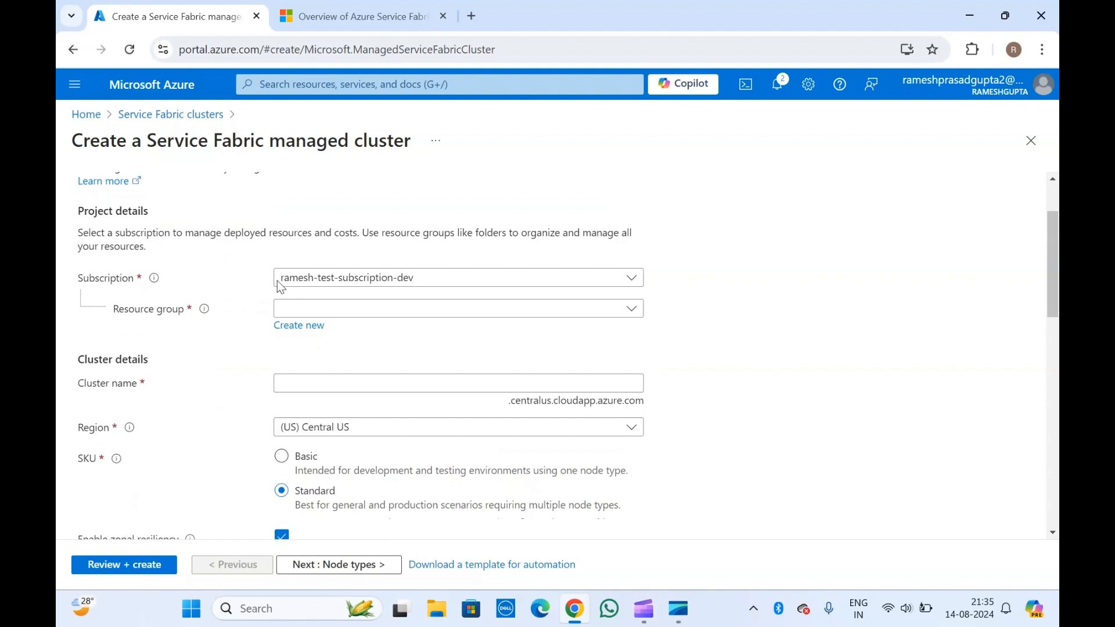
- Create a new resource group named sf-01 for the cluster
click(296, 327)
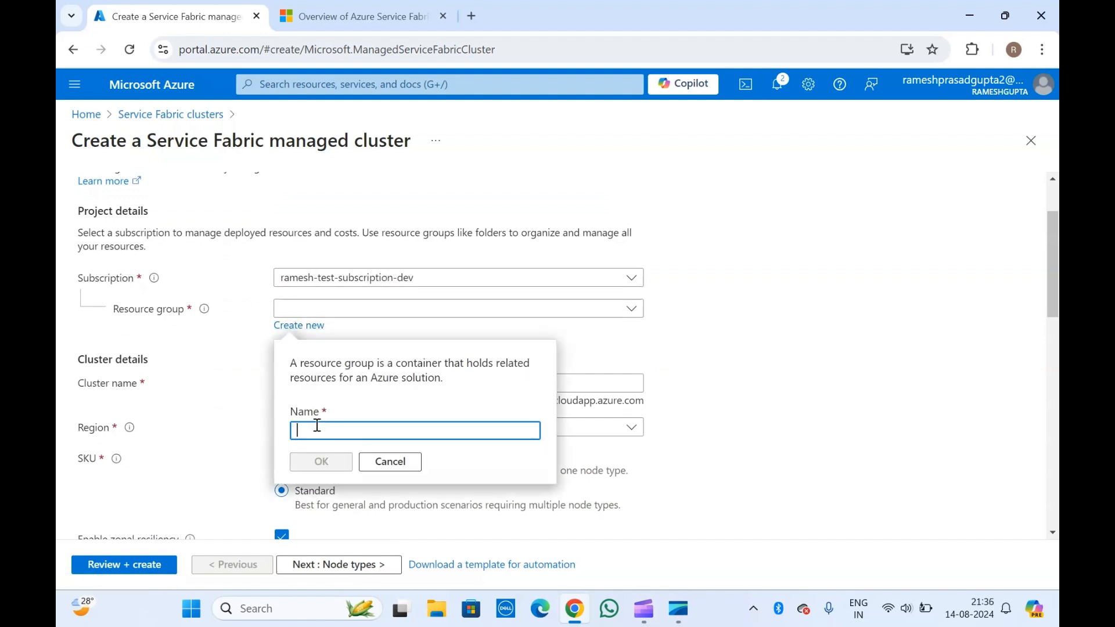
text(sf-04)
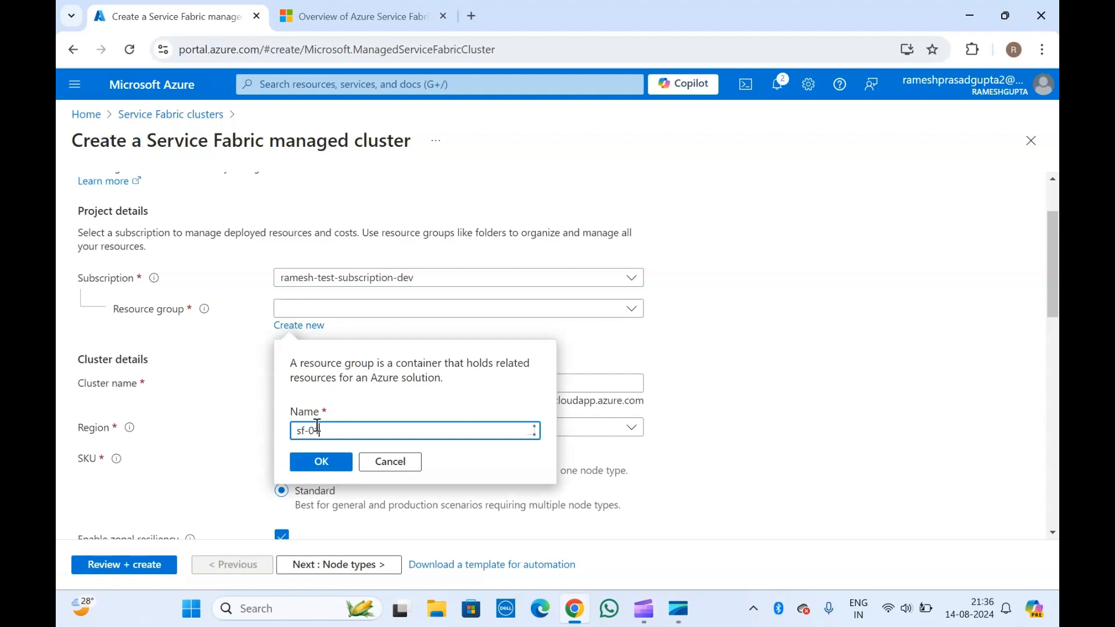
click(321, 463)
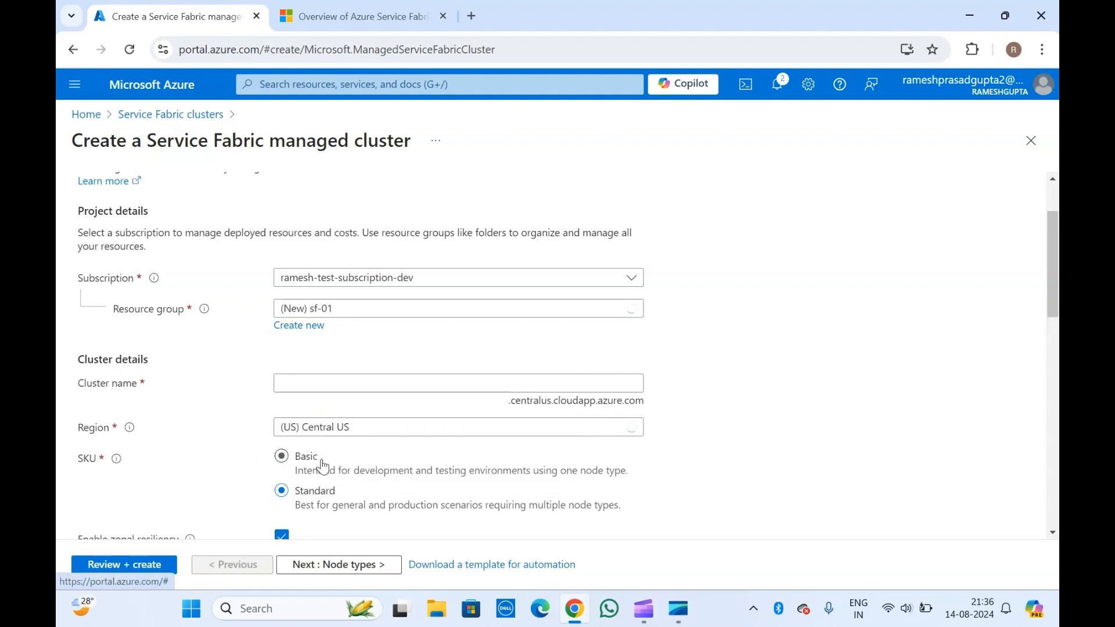
- Enter svc-fabric-01 as the cluster name
click(316, 383)
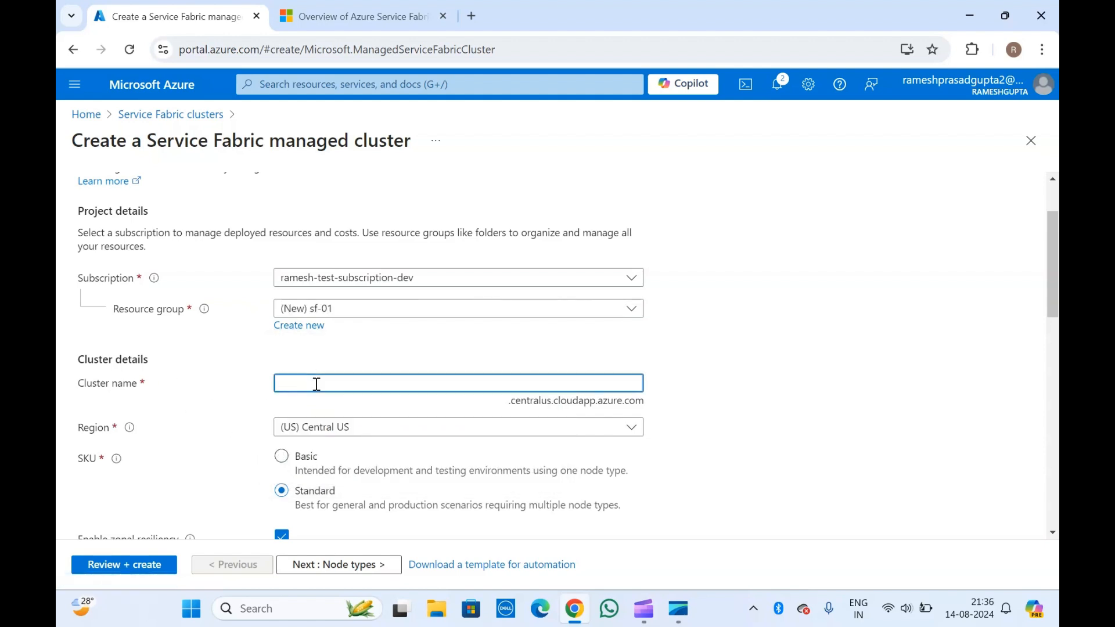
scroll(316, 384, down, 1)
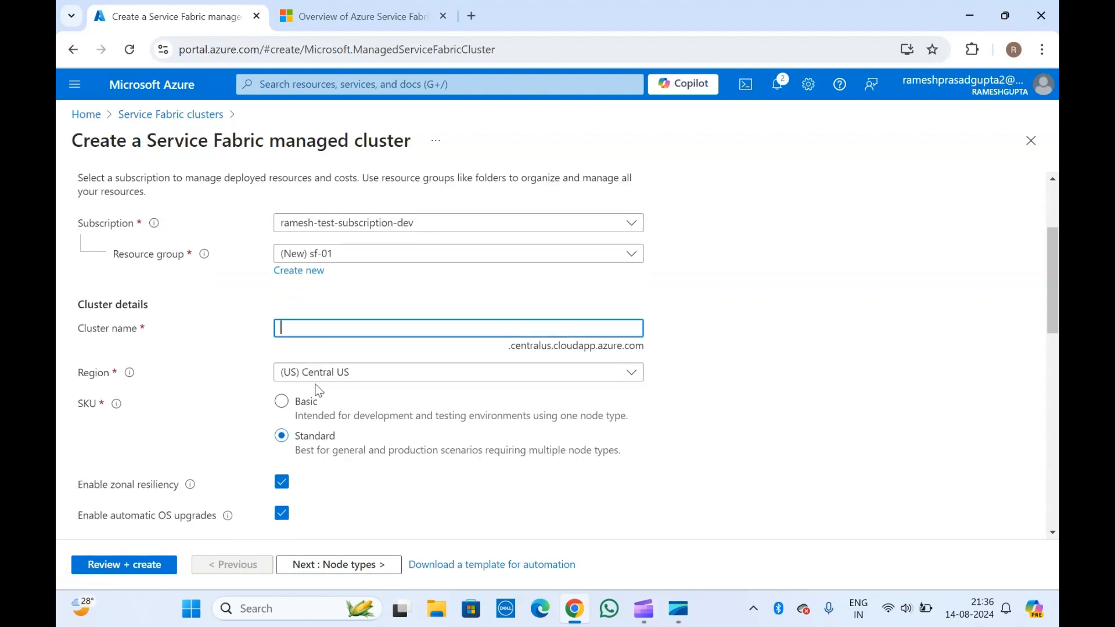
text(svc-fabric-01)
click(231, 333)
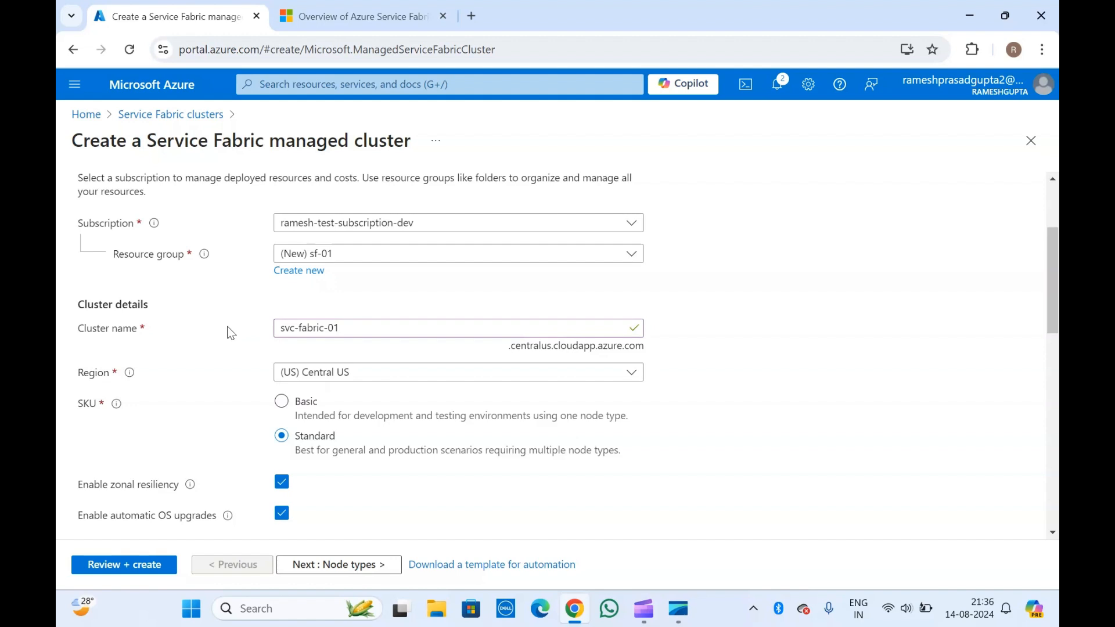
scroll(231, 333, down, 1)
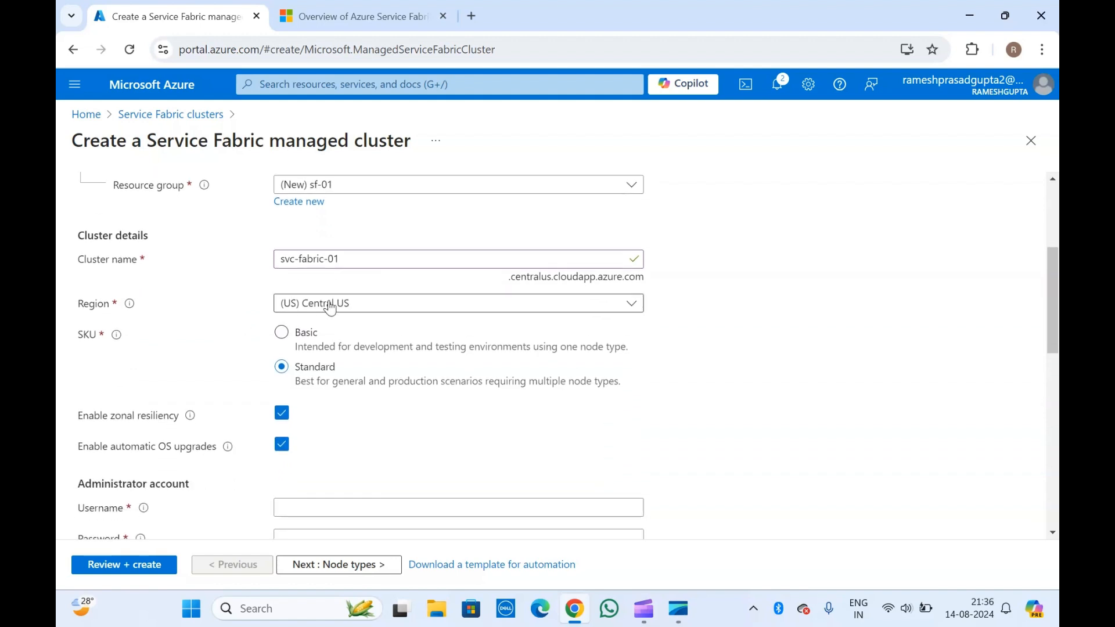
scroll(215, 307, down, 1)
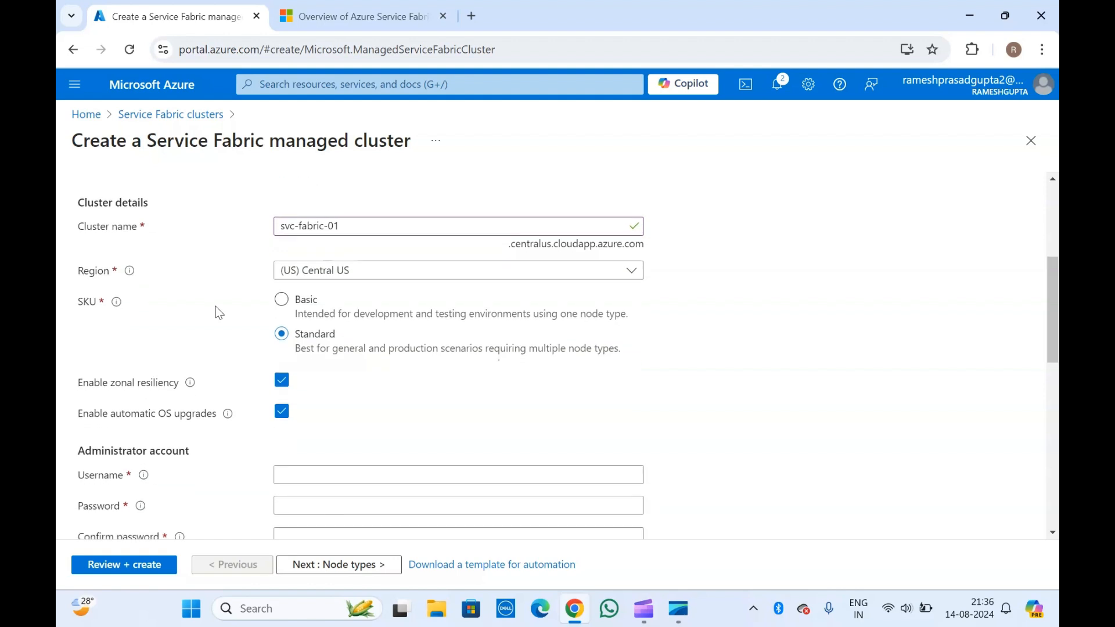
- Read the SKU explanation and try the SKU options, switching between Basic and Standard
mouse_move(118, 305)
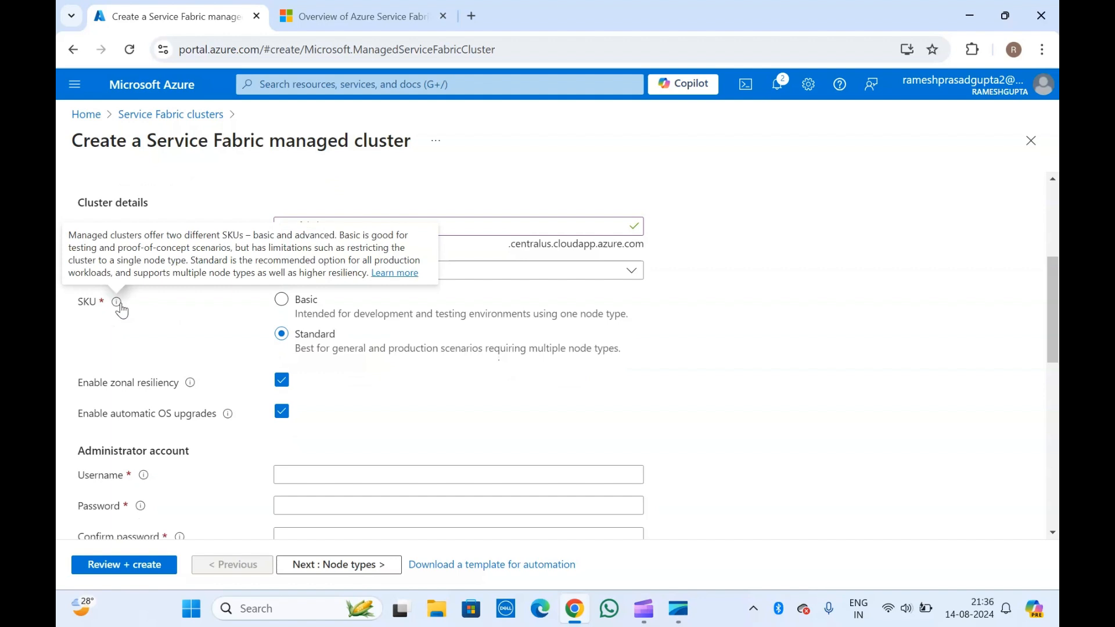
drag(111, 234, 297, 252)
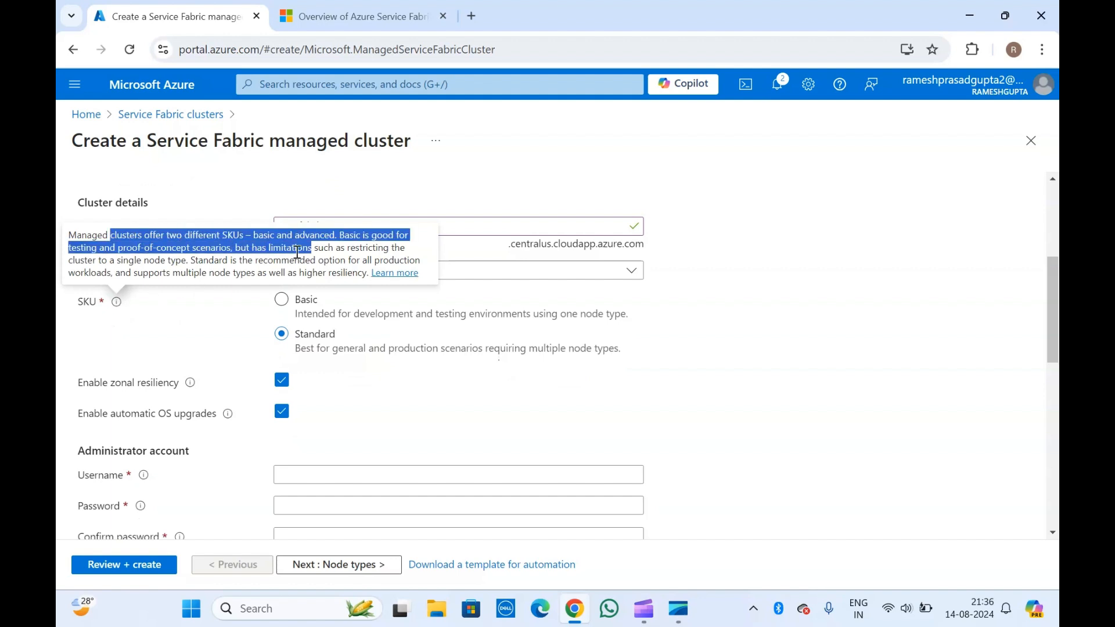
click(277, 185)
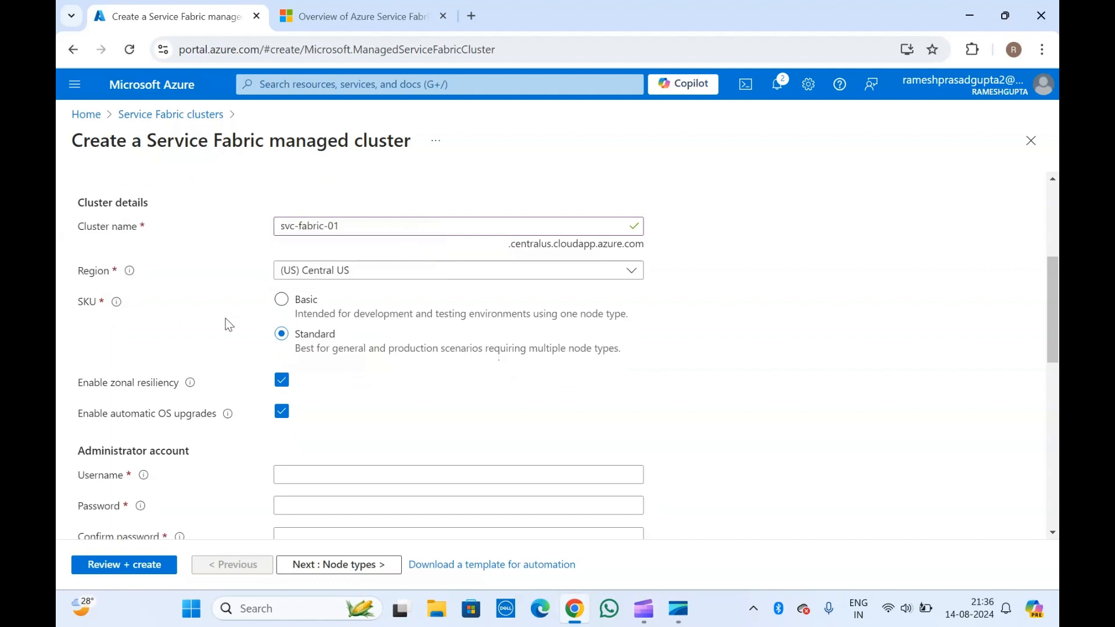
click(293, 305)
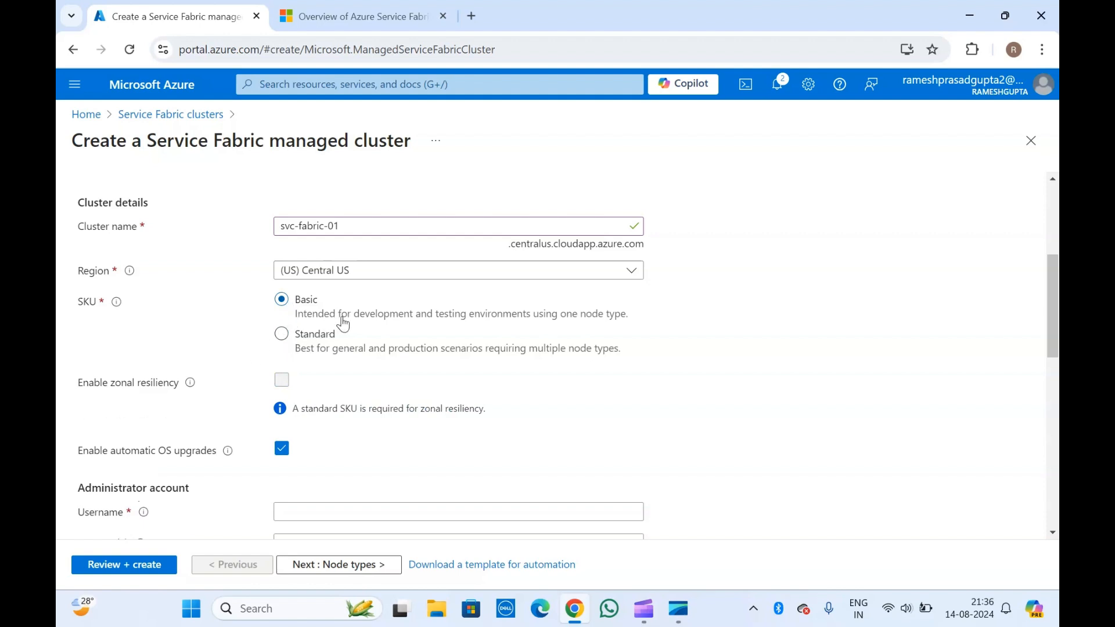
click(282, 339)
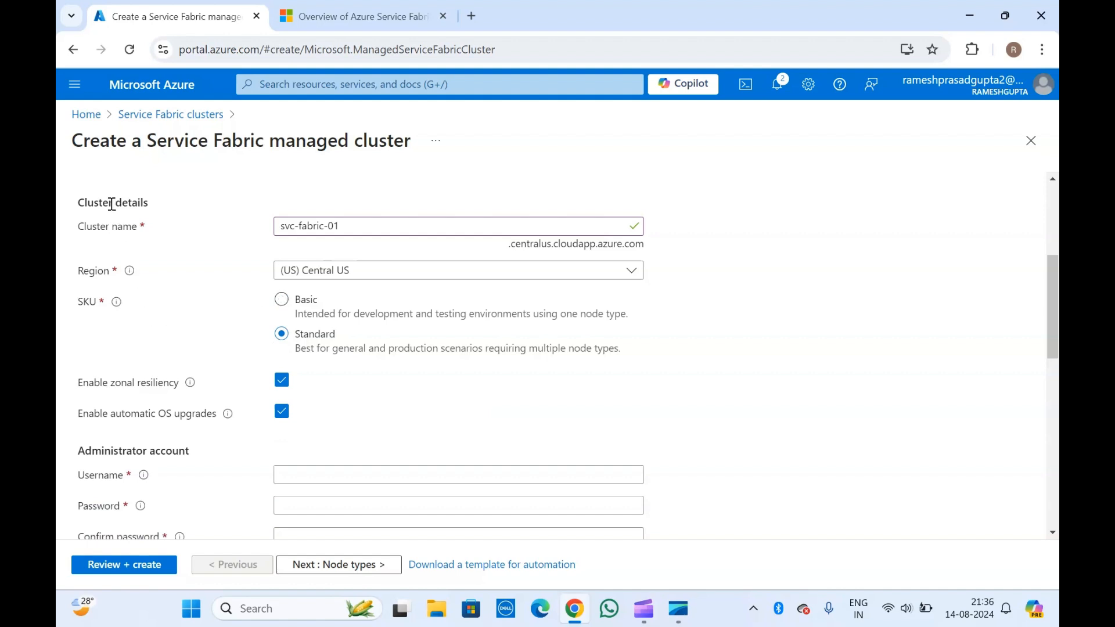
scroll(193, 336, down, 2)
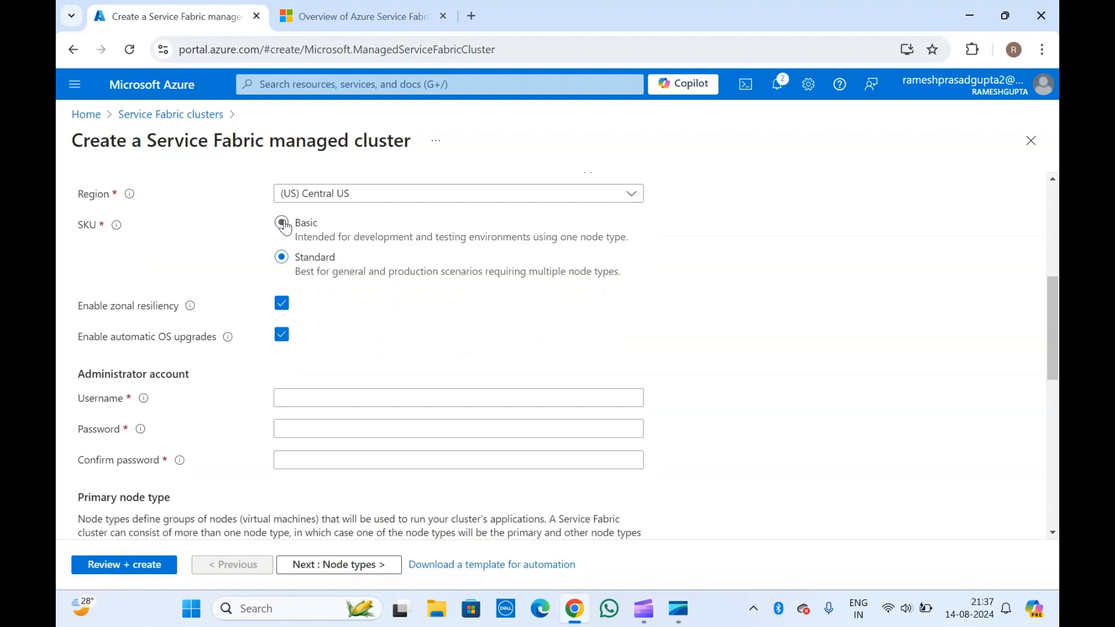
scroll(181, 274, down, 1)
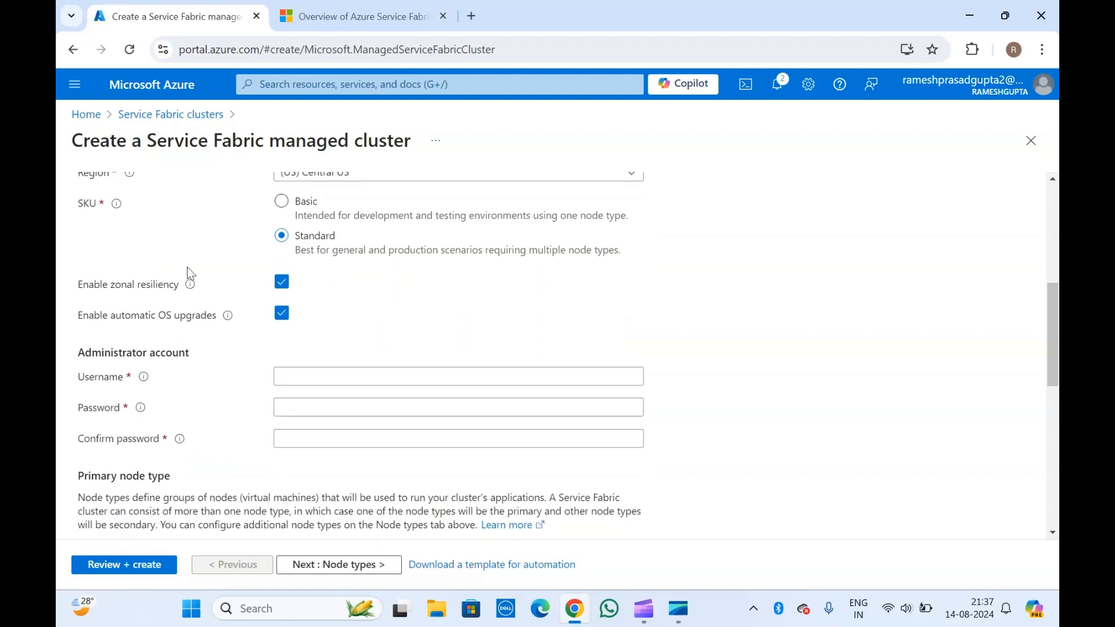
- Settle the cluster SKU on Basic, which turns off zonal resiliency
click(282, 201)
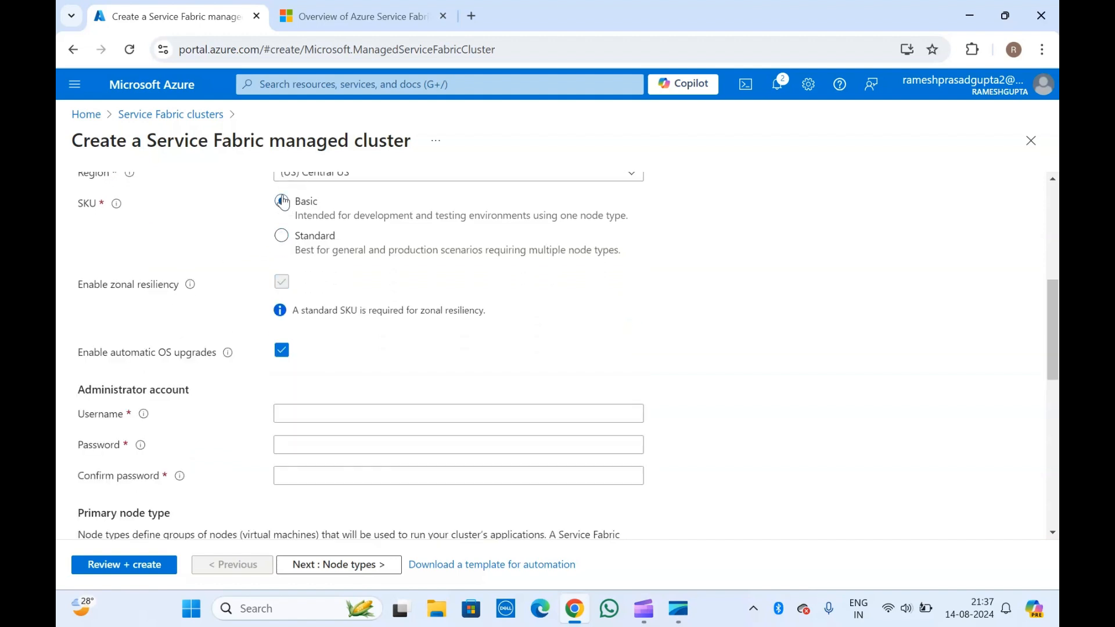
scroll(186, 384, down, 1)
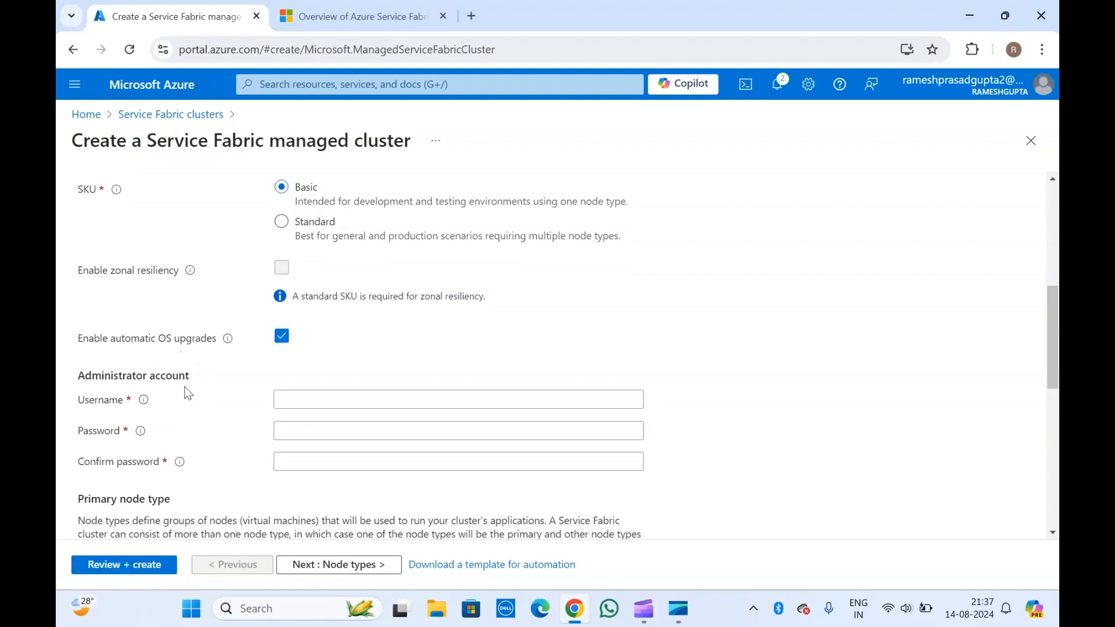
scroll(178, 315, down, 3)
mouse_move(179, 311)
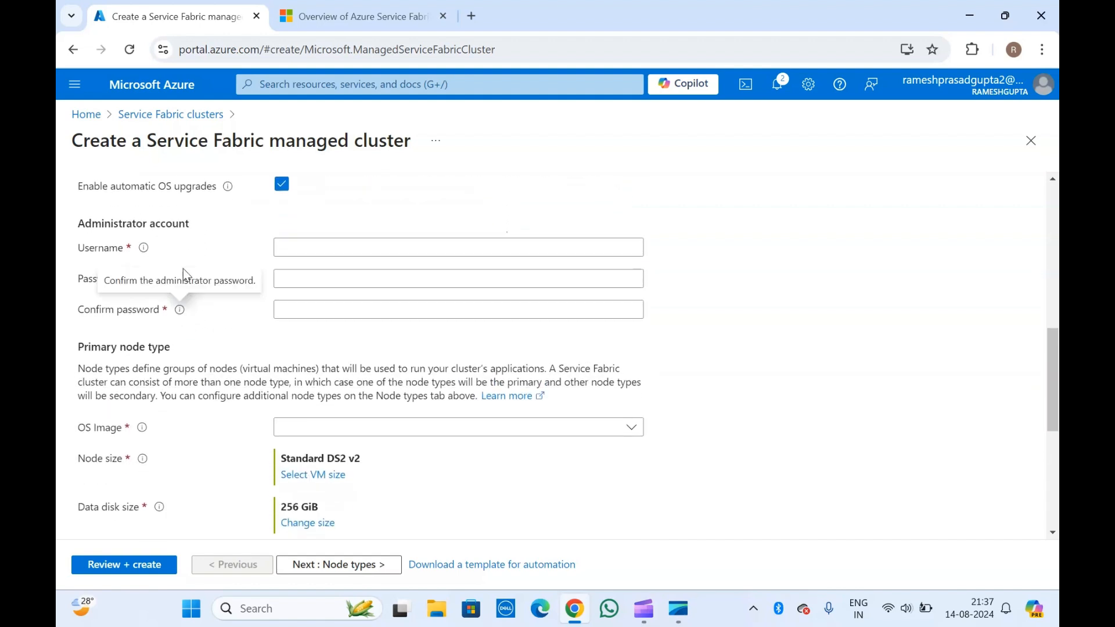
scroll(234, 234, up, 4)
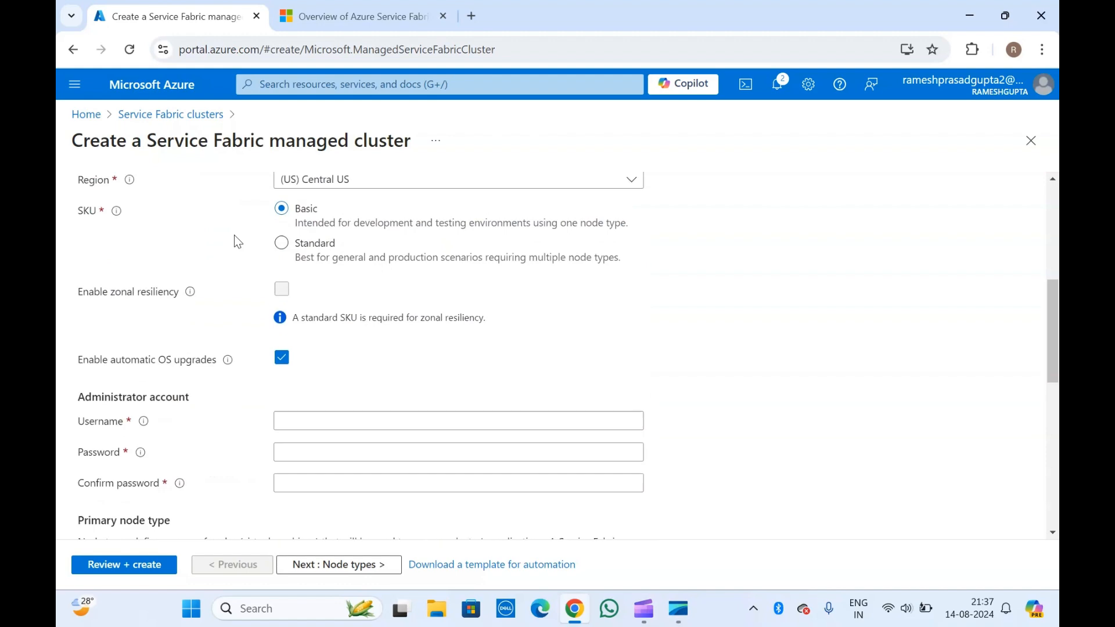
click(283, 275)
click(282, 318)
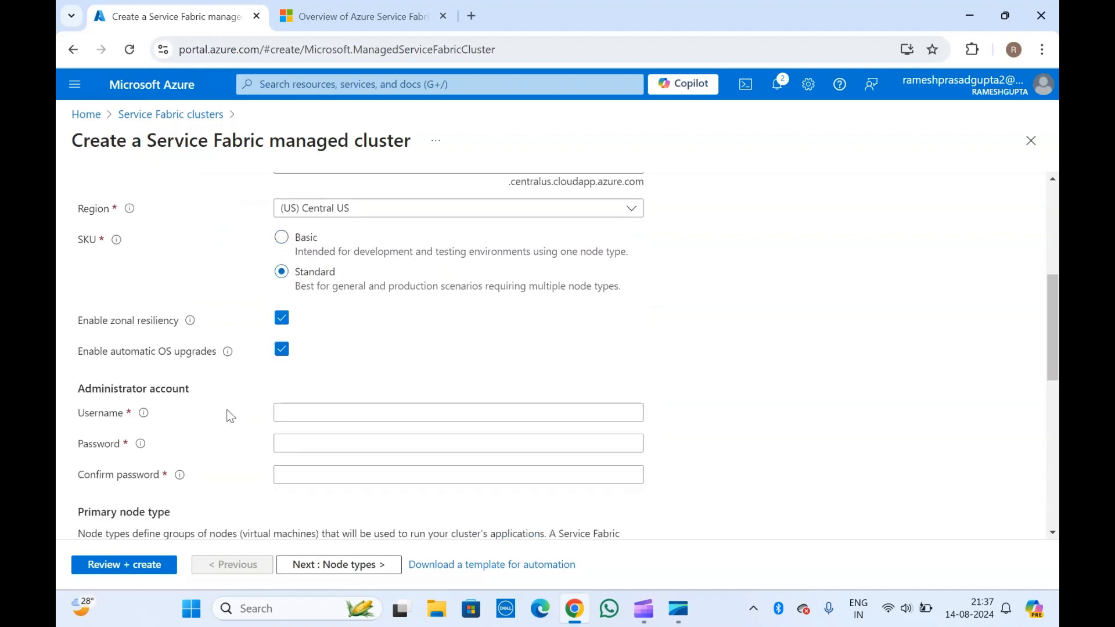
scroll(231, 414, down, 5)
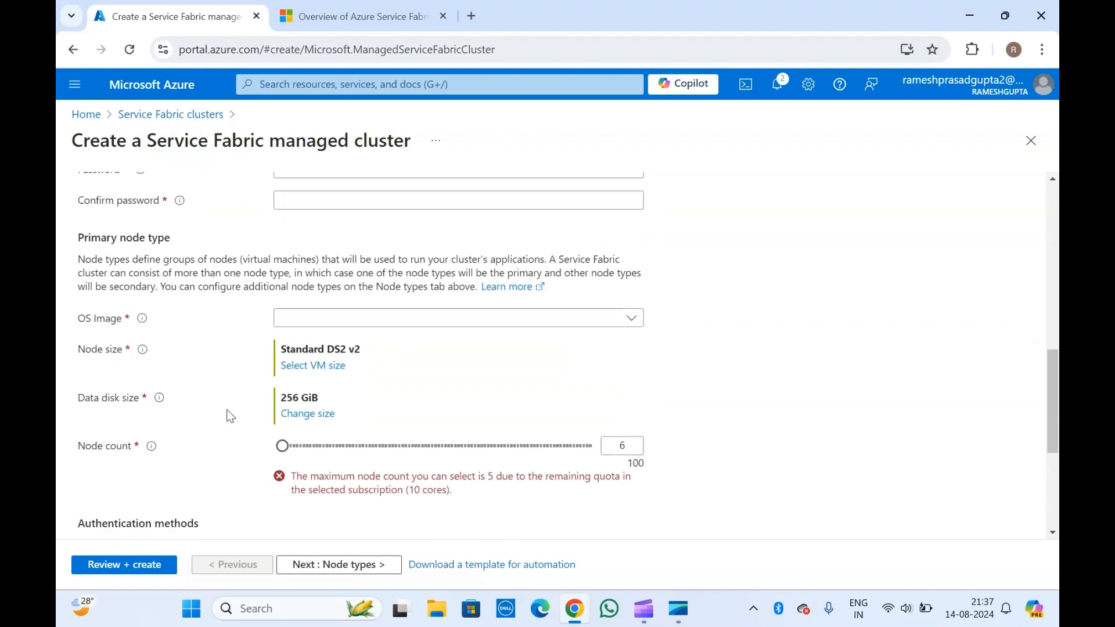
scroll(230, 416, up, 6)
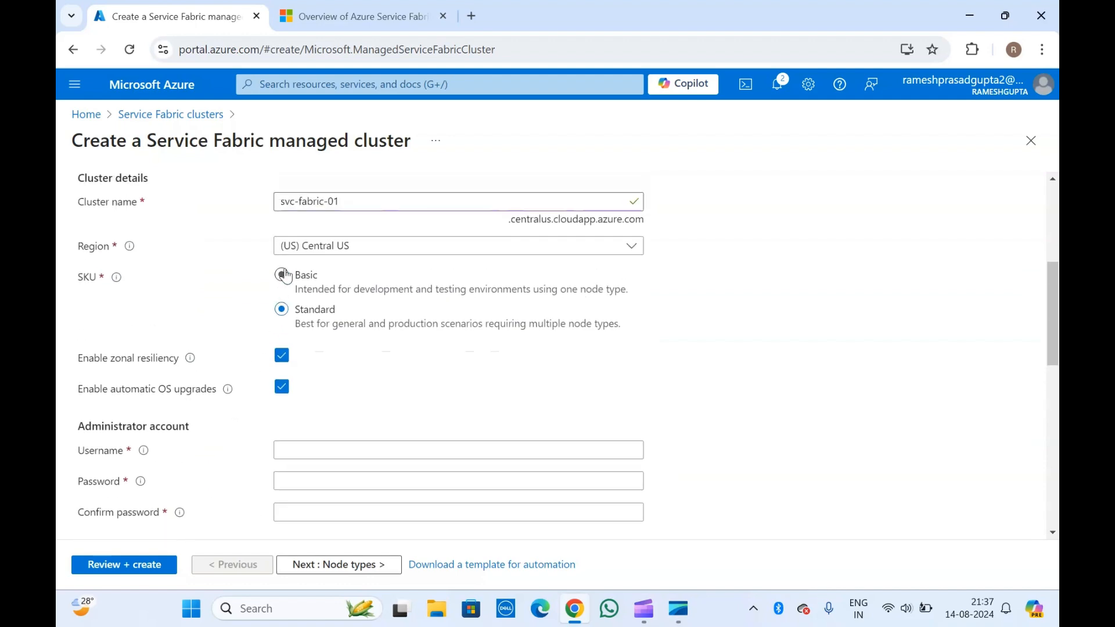
click(284, 275)
scroll(183, 469, down, 5)
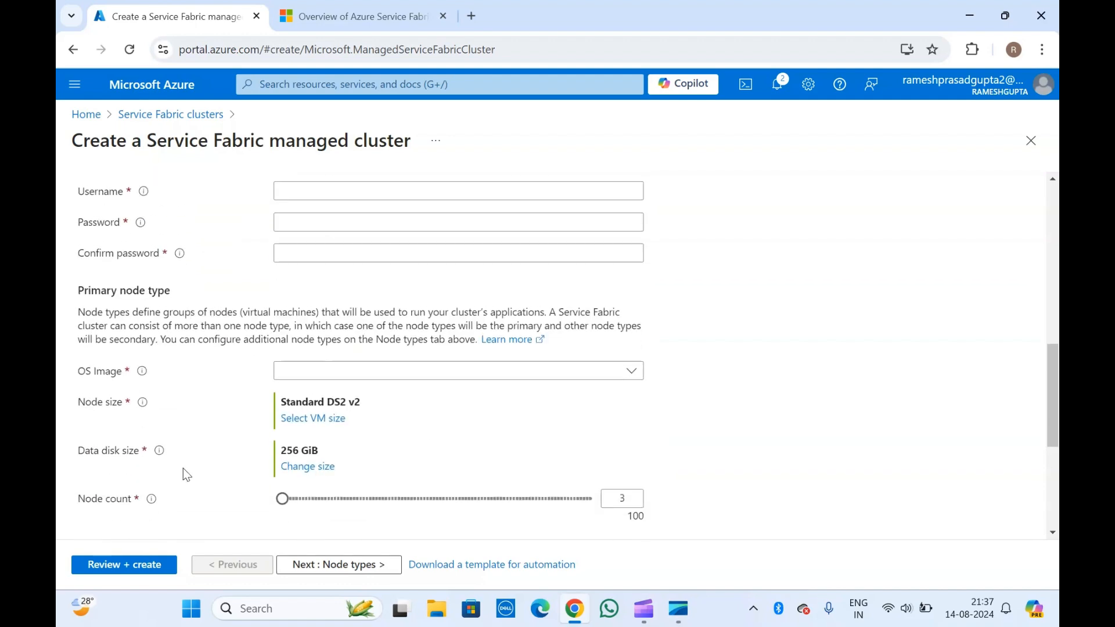
scroll(183, 468, up, 5)
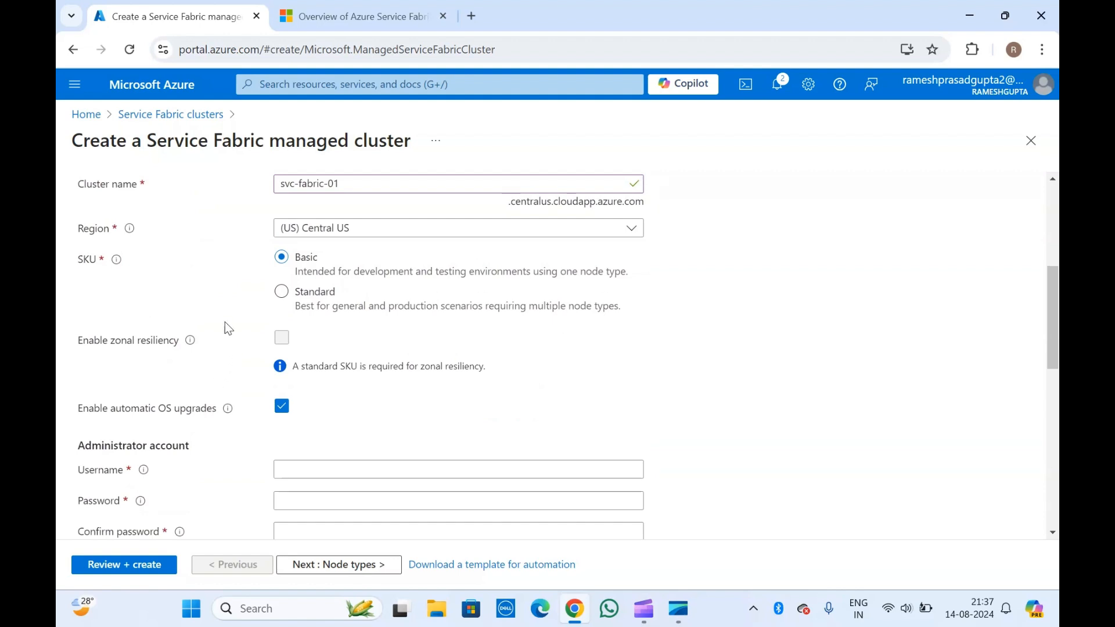
scroll(226, 322, down, 1)
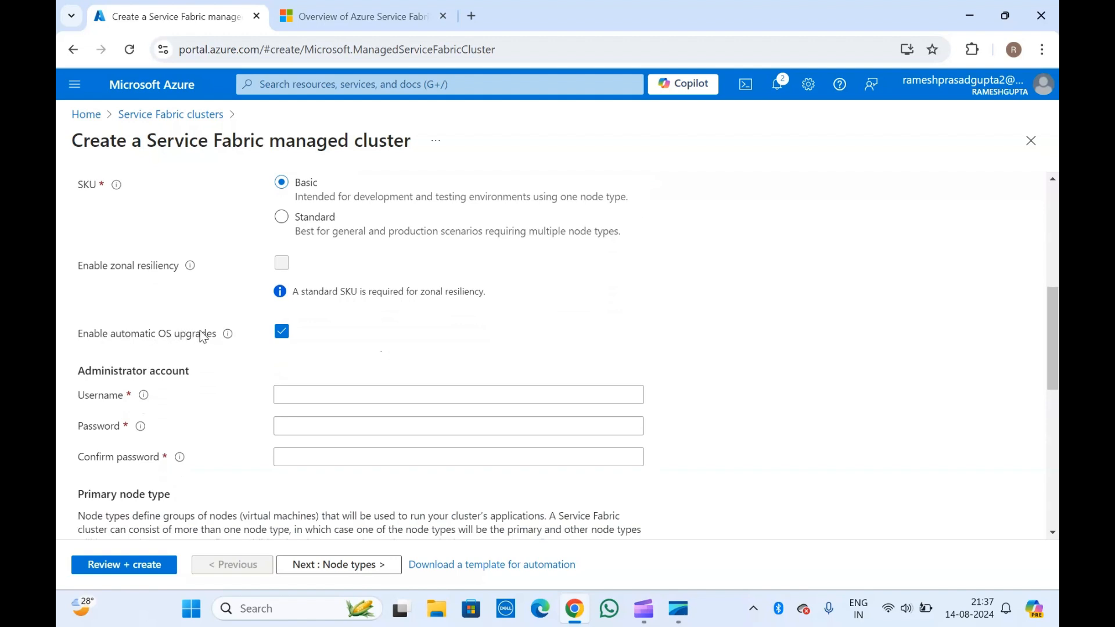
- Leave 'Enable automatic OS upgrades' ticked after toggling it off and on
click(282, 333)
click(282, 333)
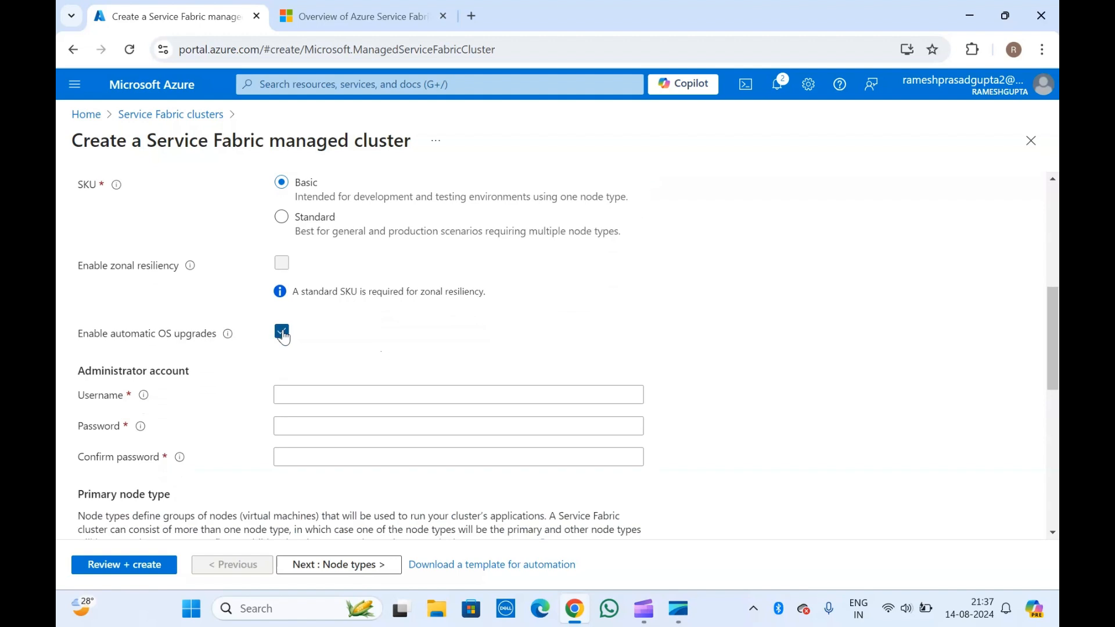
click(177, 337)
mouse_move(229, 342)
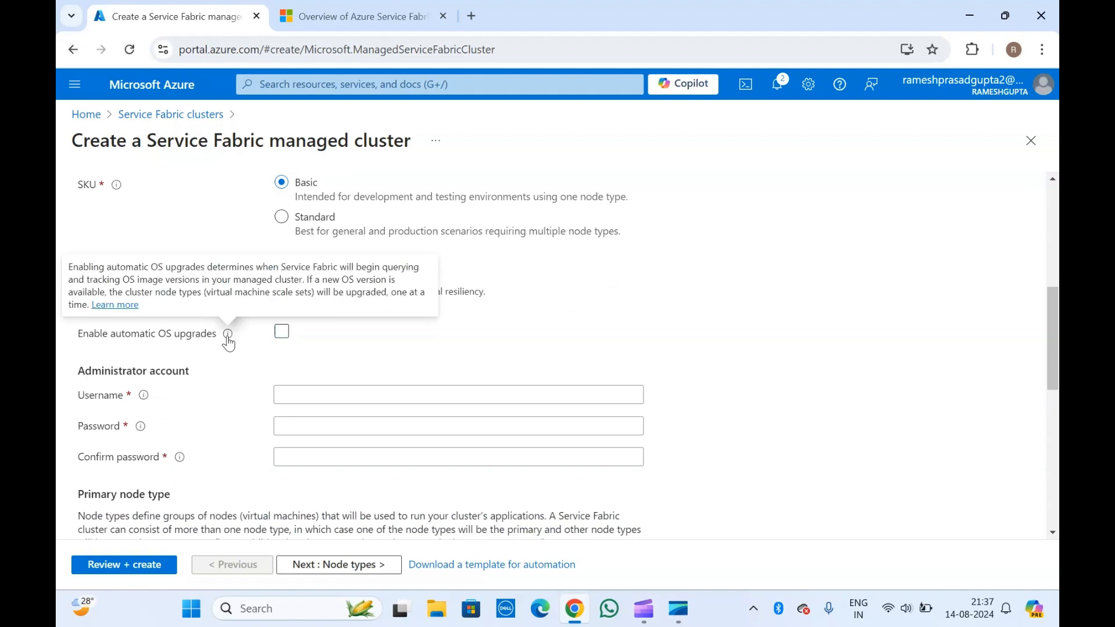
click(283, 337)
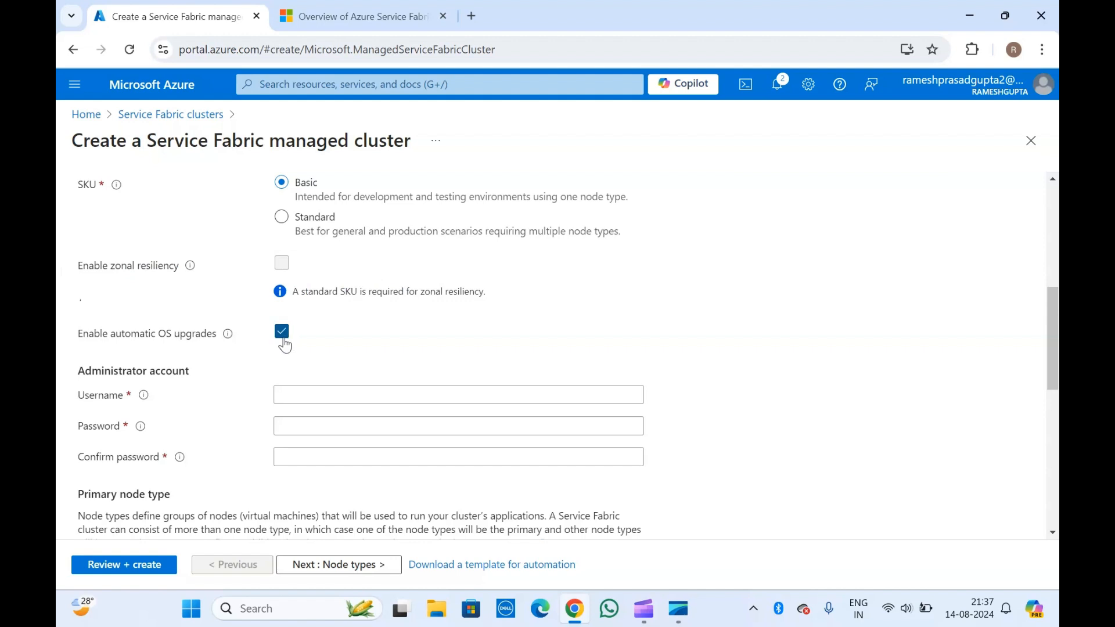
mouse_move(230, 343)
scroll(181, 343, down, 1)
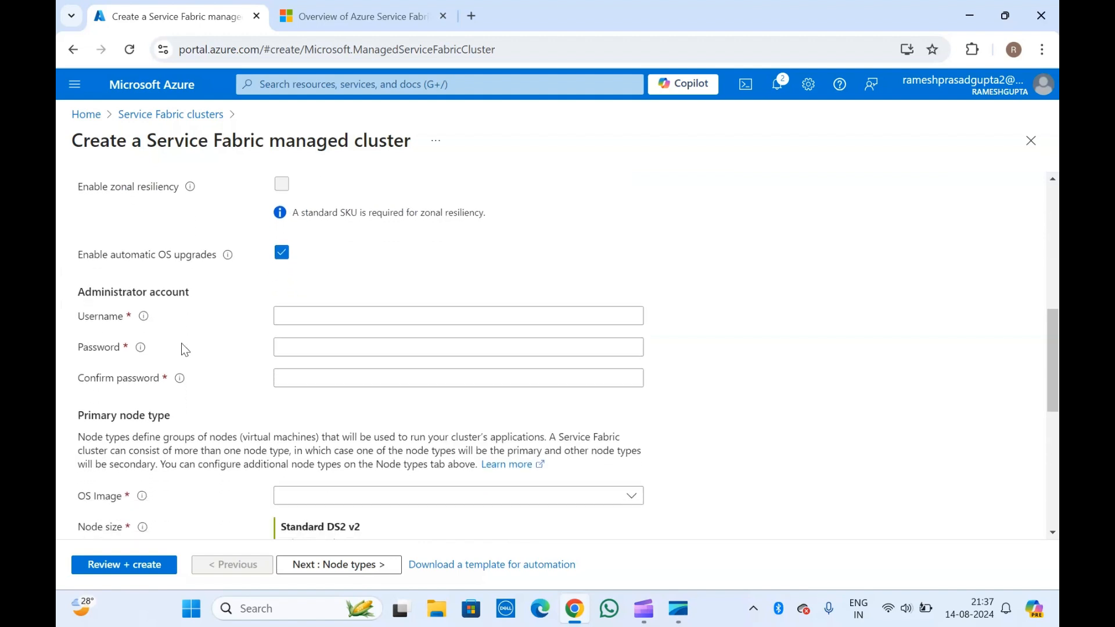
click(294, 315)
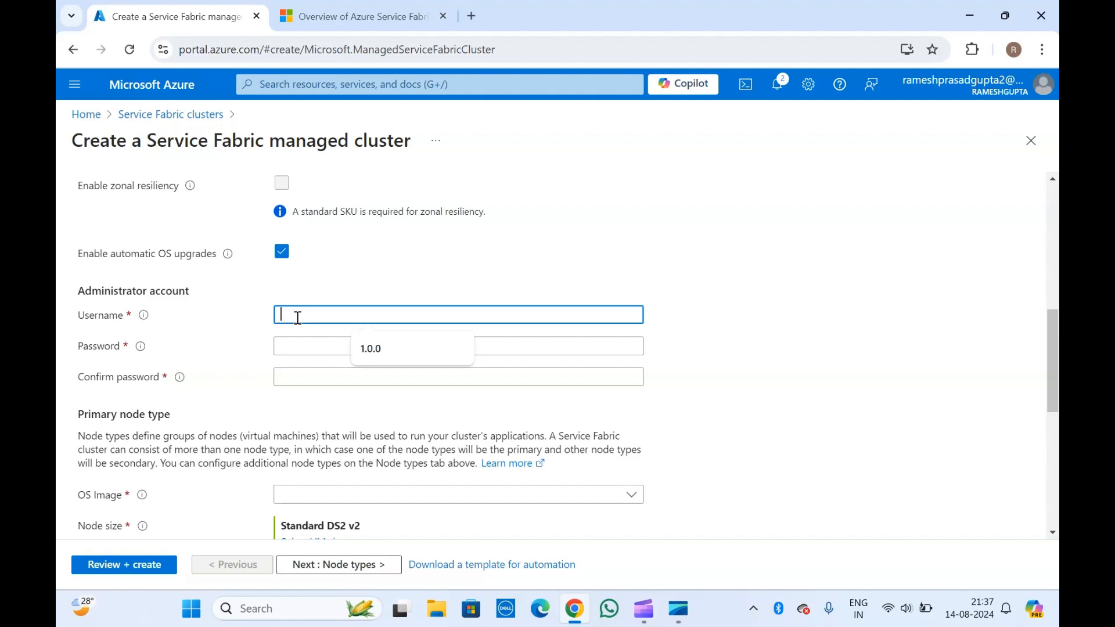
- Enter admin username azureuser and the account password, confirming it with a matching entry
click(185, 290)
click(306, 314)
text(a)
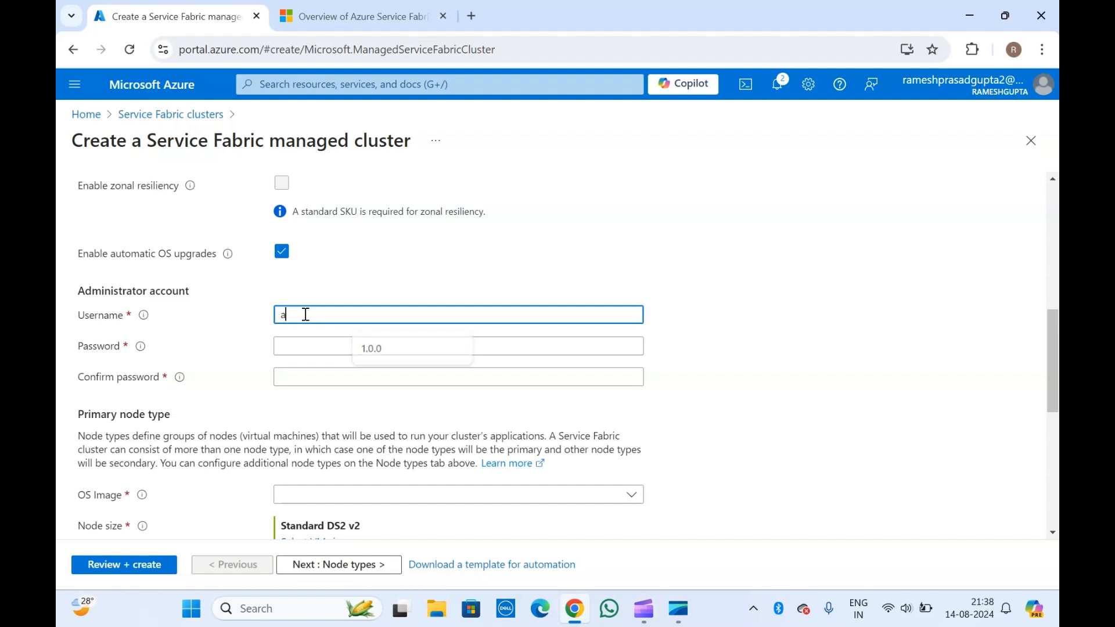
text(zureuser)
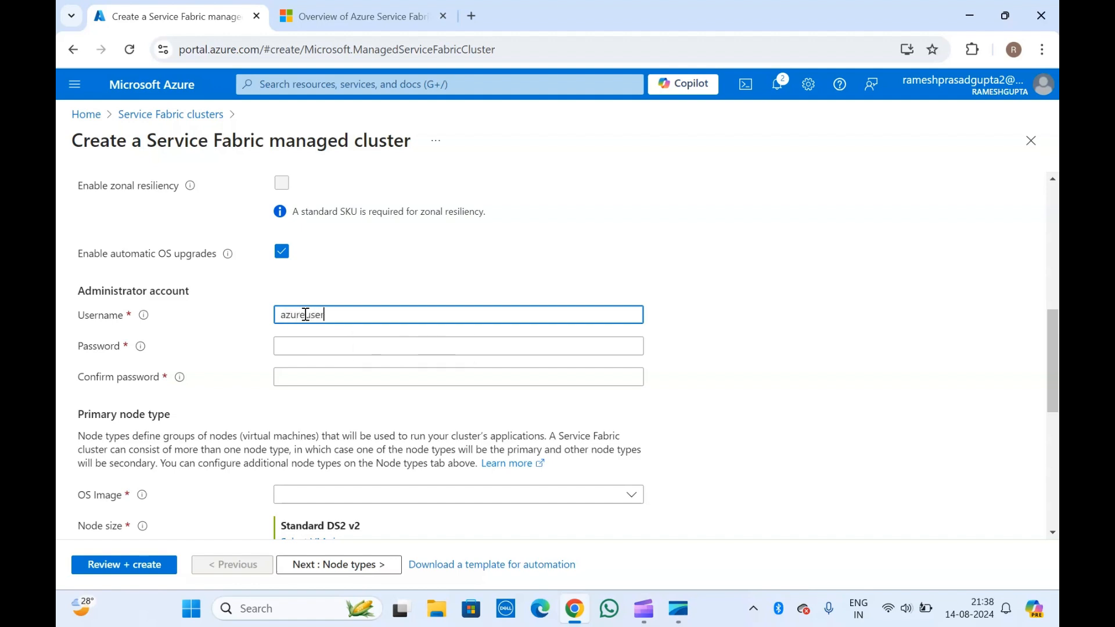
click(307, 344)
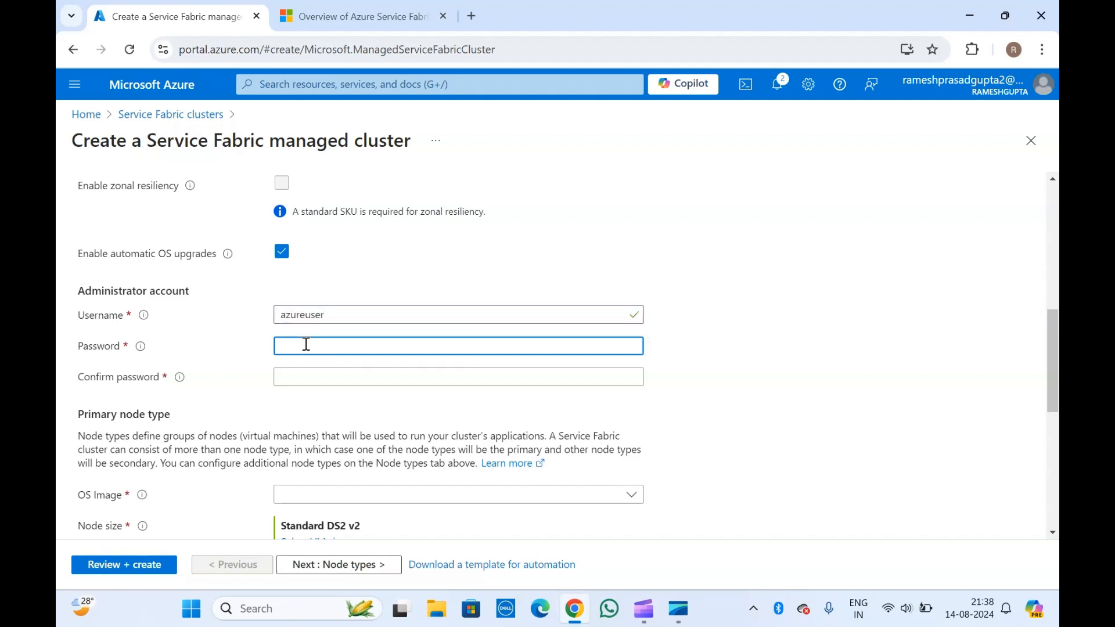
text(**************)
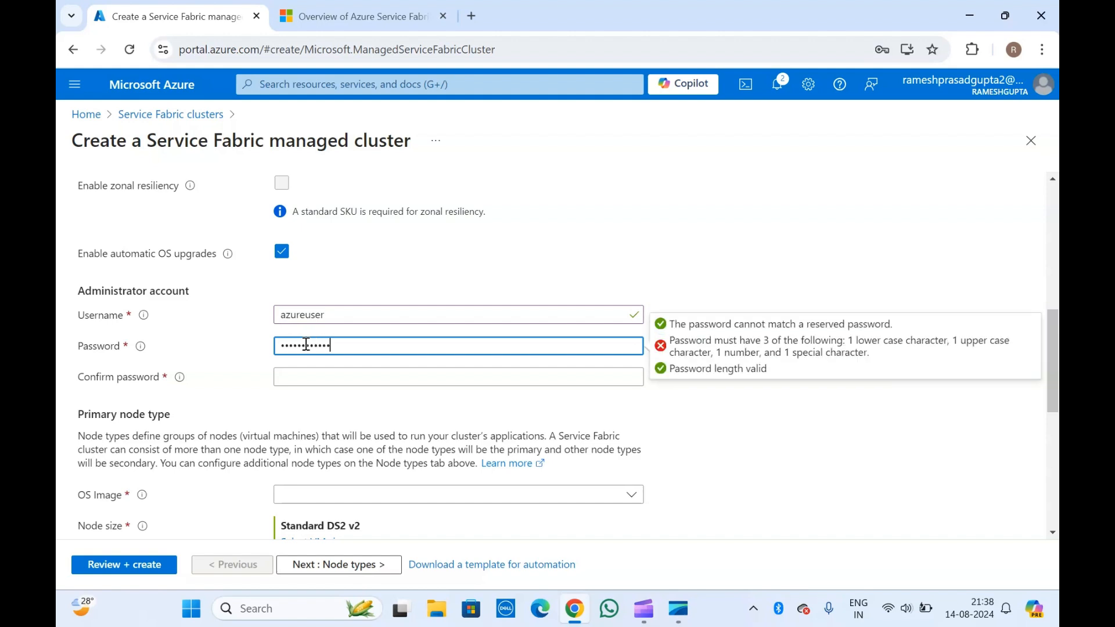
click(315, 376)
text(********)
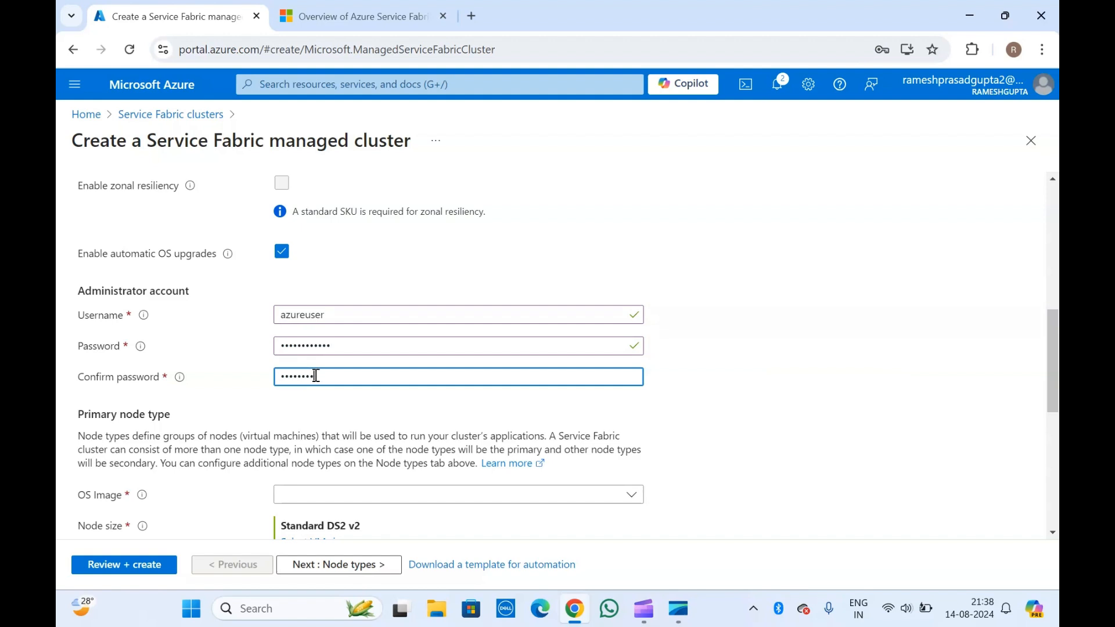
text(***)
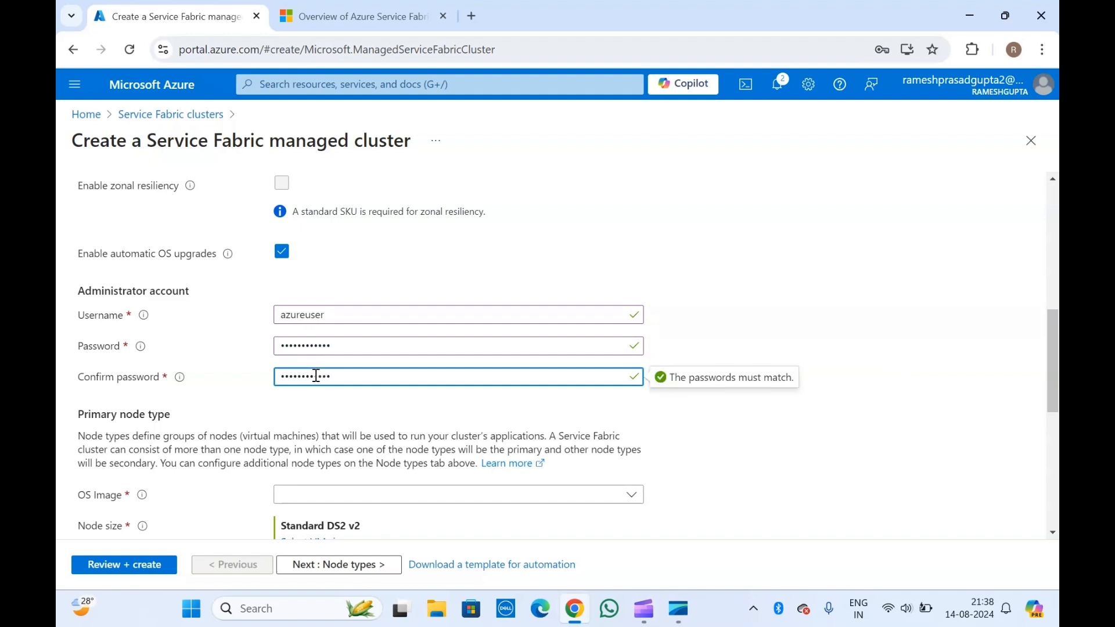
click(308, 408)
scroll(308, 408, down, 2)
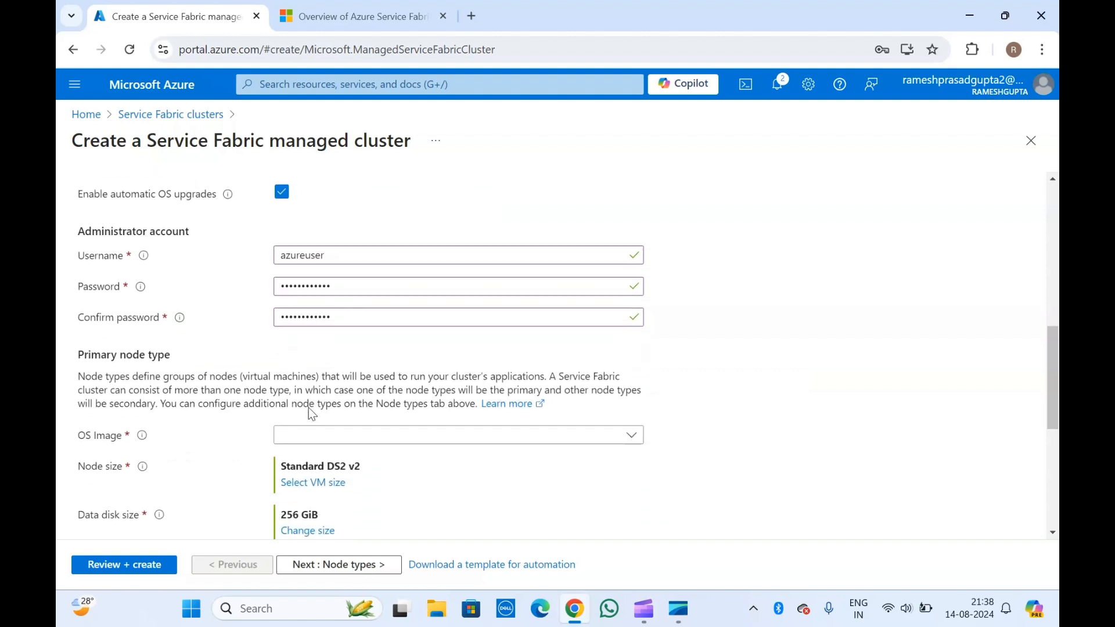
scroll(309, 408, down, 3)
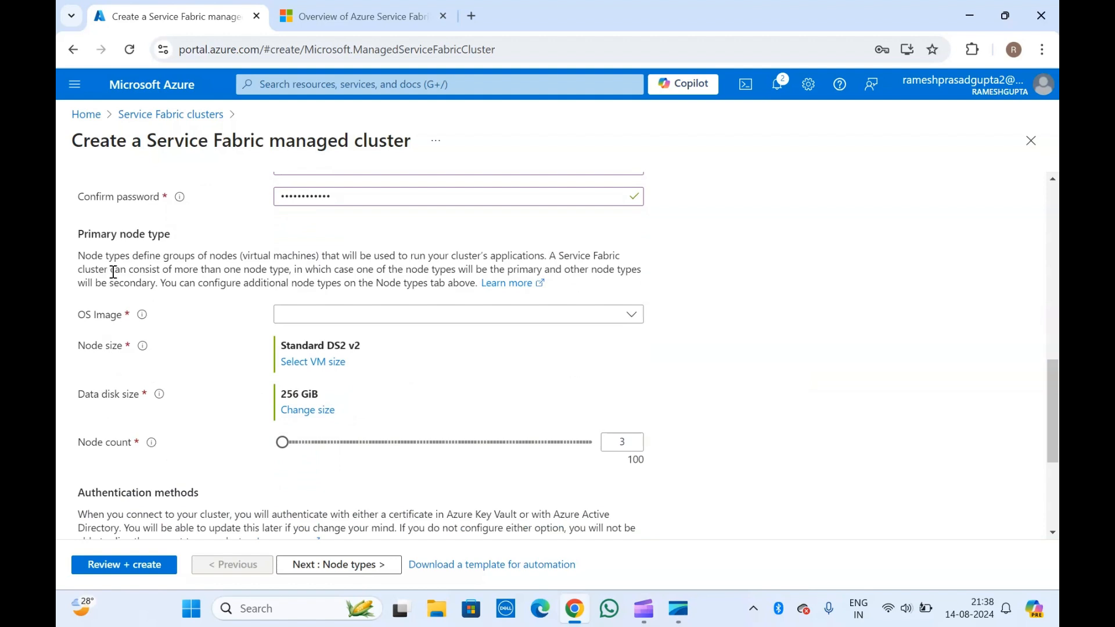
drag(83, 254, 237, 260)
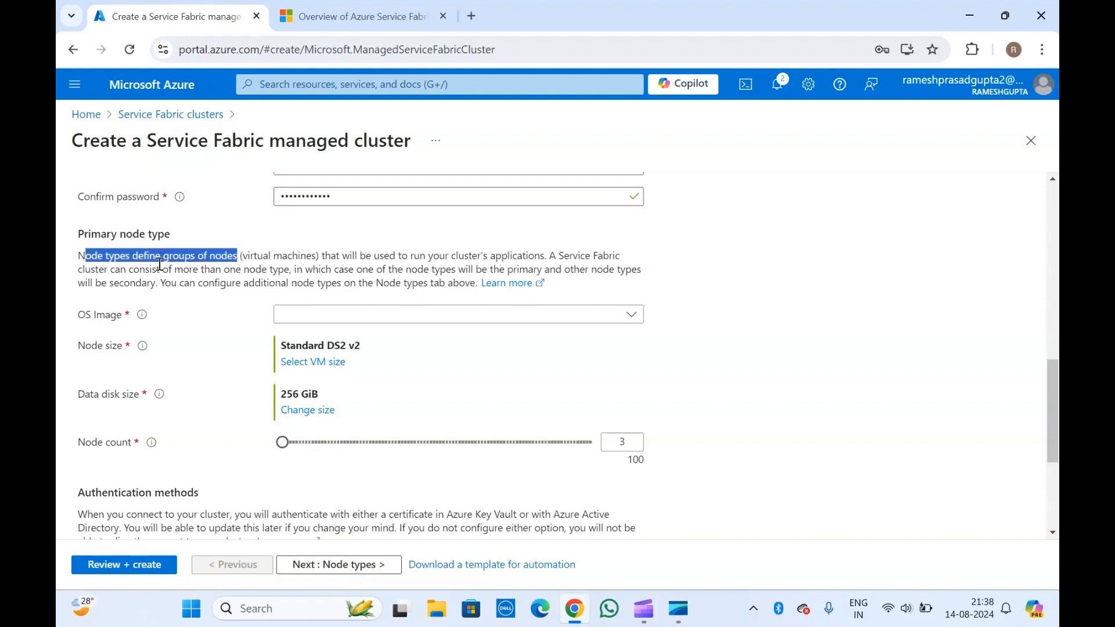
click(140, 265)
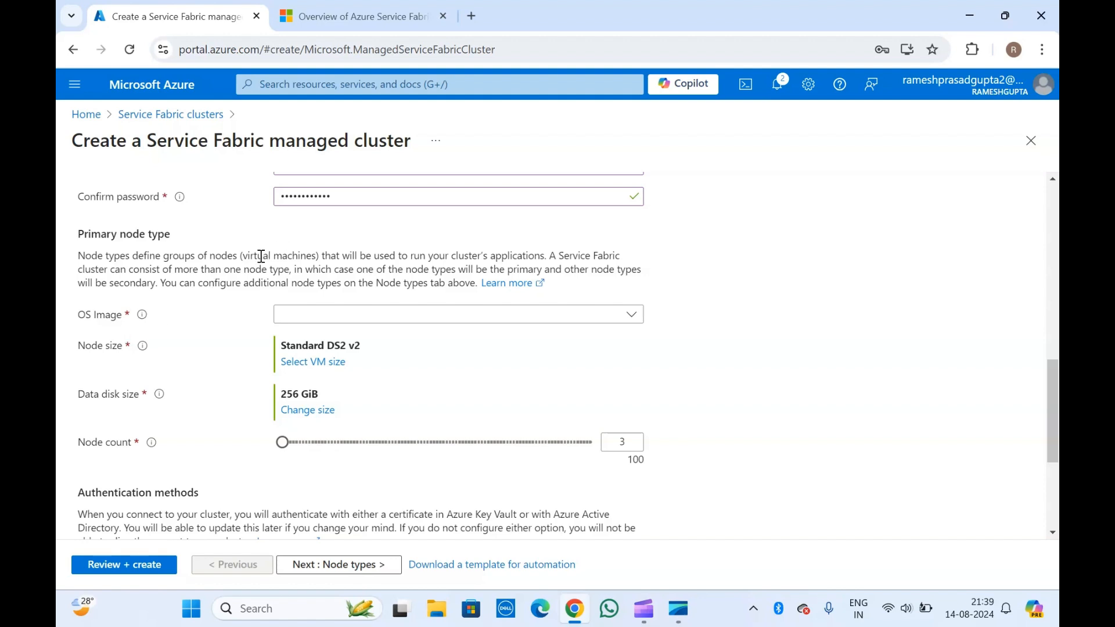
scroll(256, 261, down, 1)
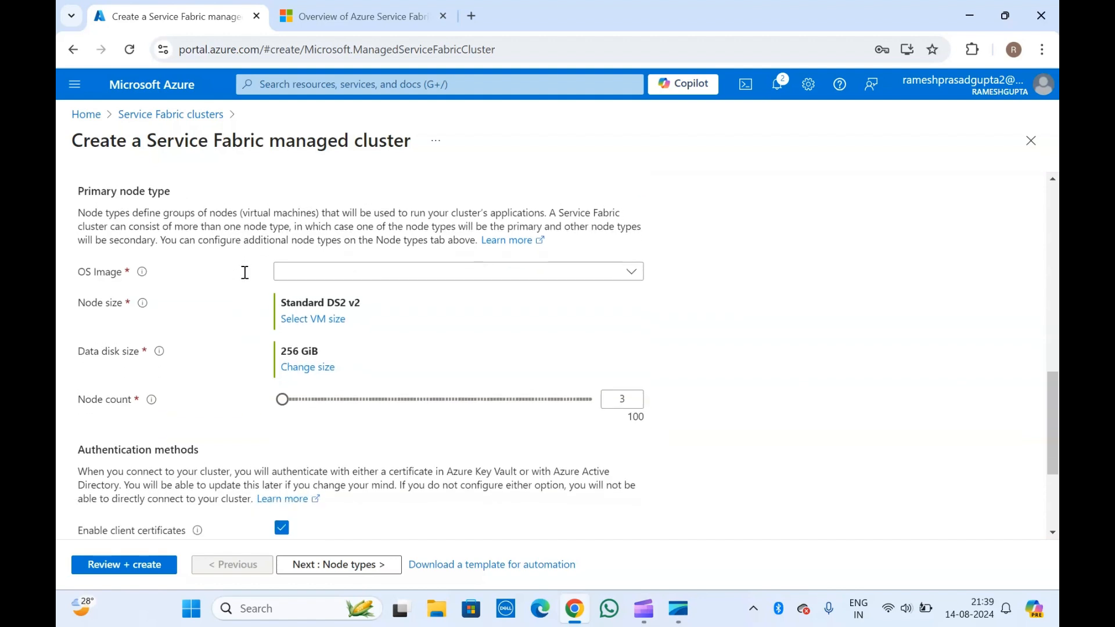
- Pick WindowsServer 2016-Datacenter from the OS Image list for the primary node type
click(322, 273)
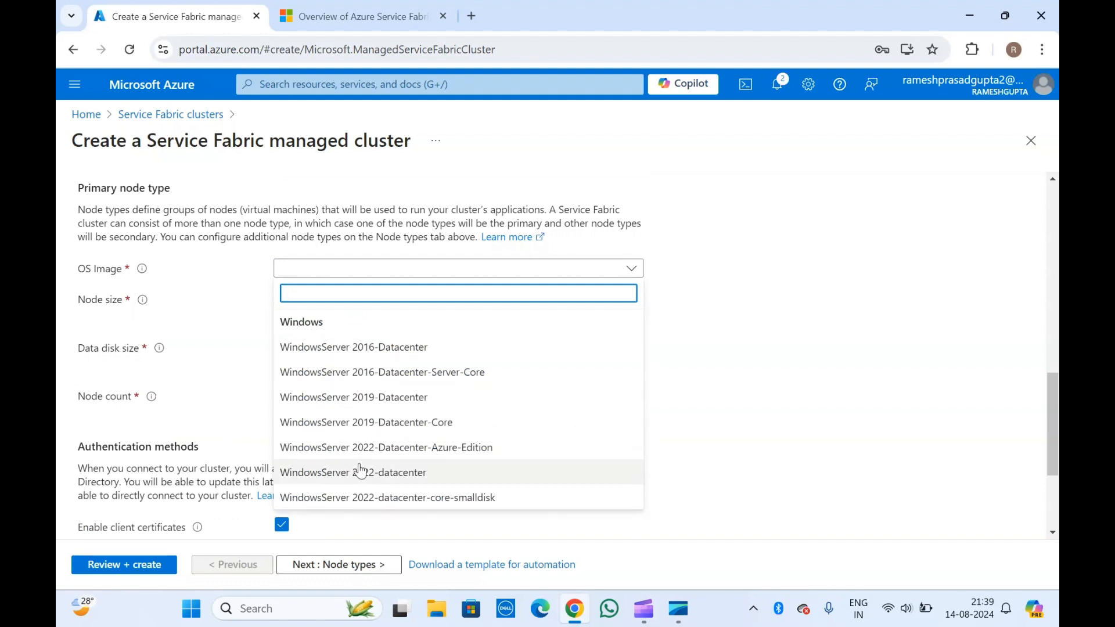
click(368, 348)
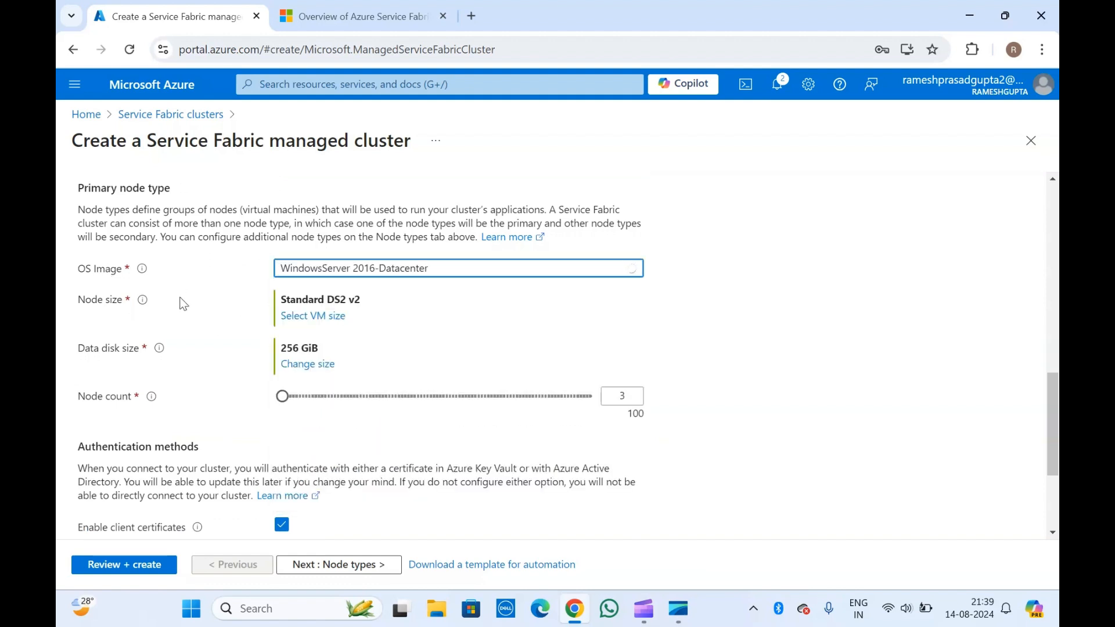
scroll(184, 303, down, 2)
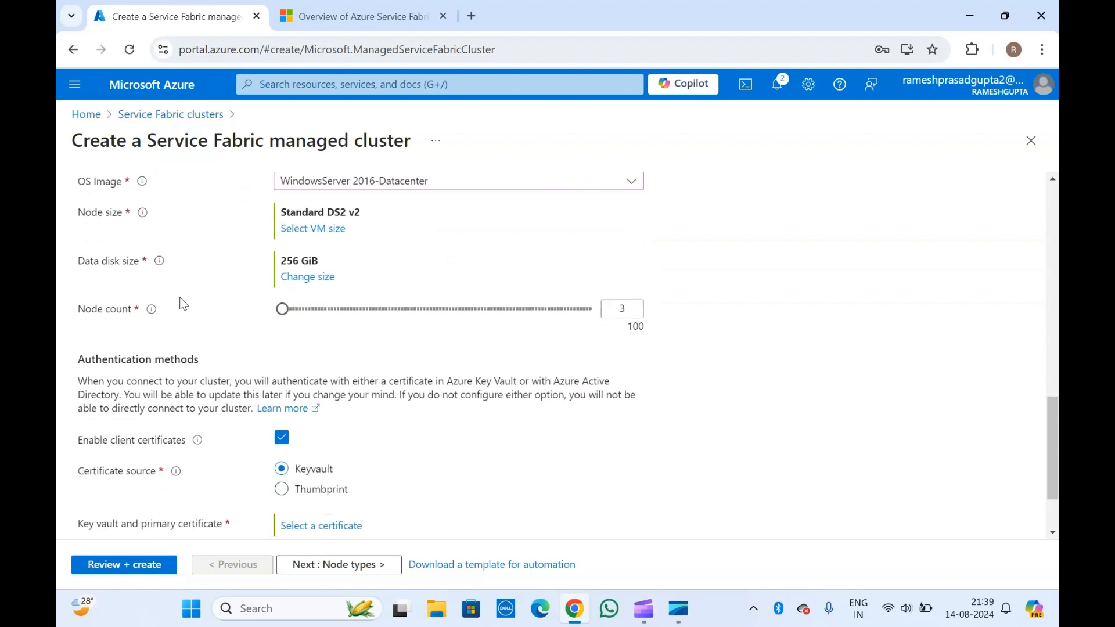
scroll(184, 303, up, 2)
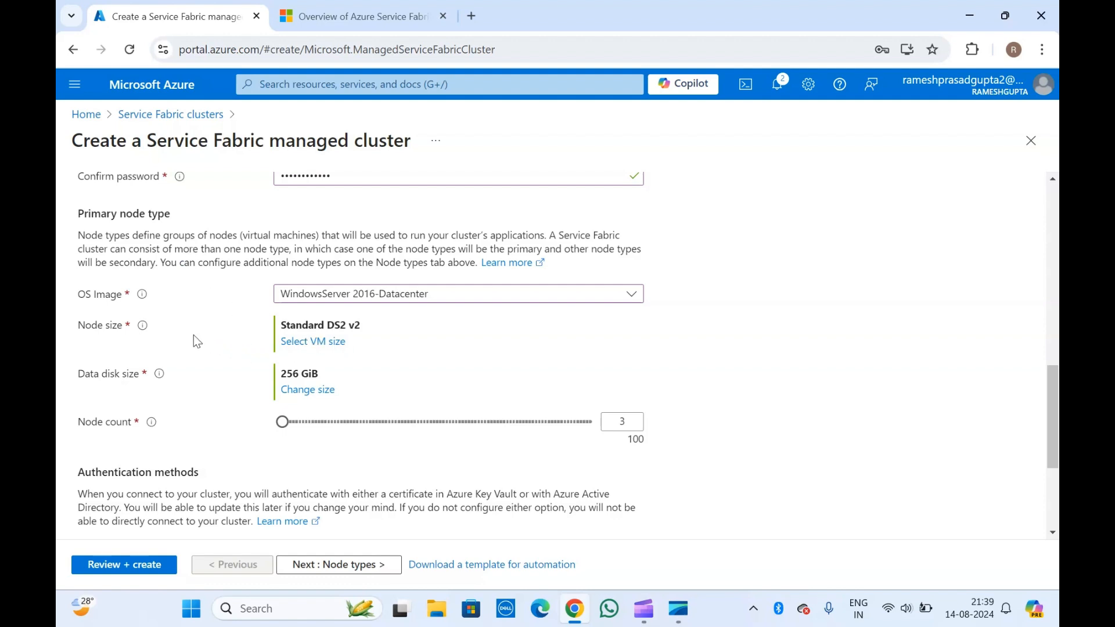
scroll(196, 340, down, 1)
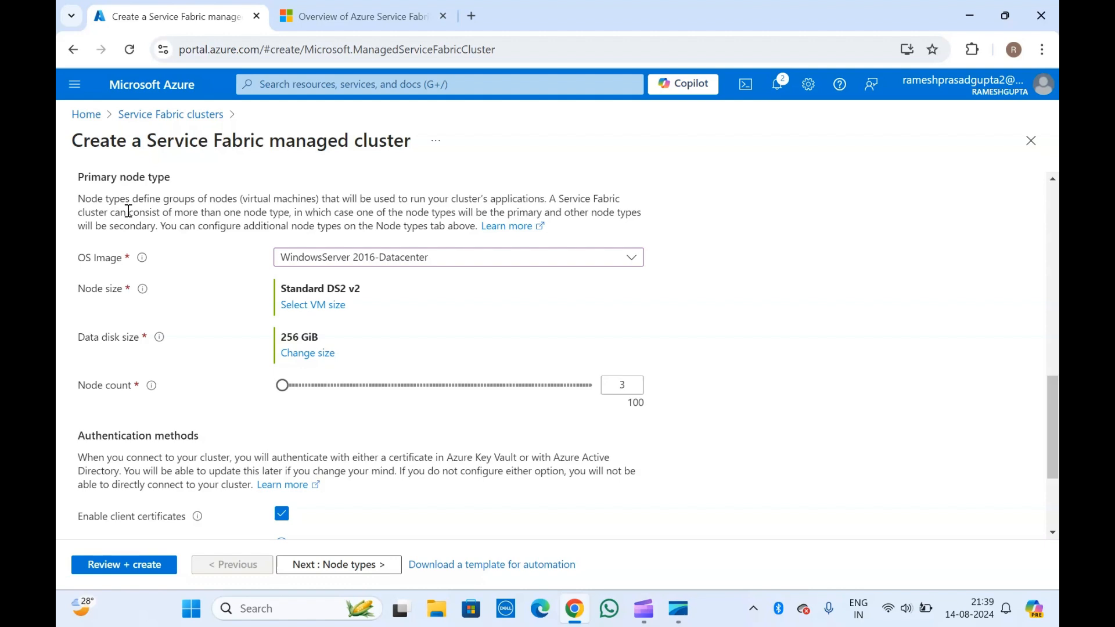
mouse_move(142, 289)
scroll(192, 296, down, 1)
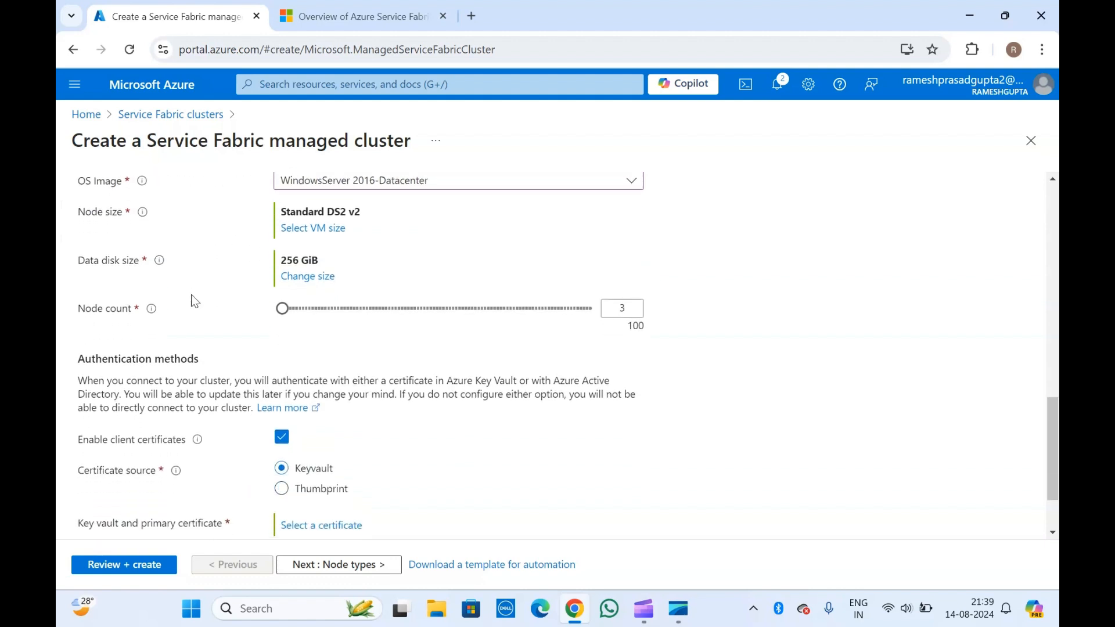
mouse_move(157, 261)
scroll(209, 291, down, 1)
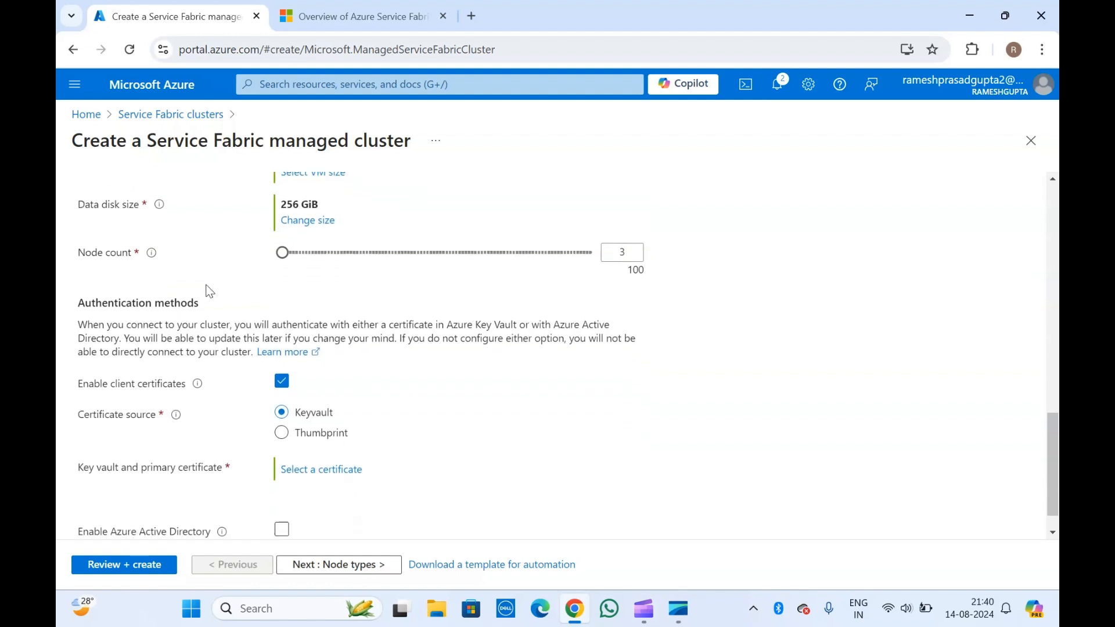
mouse_move(154, 231)
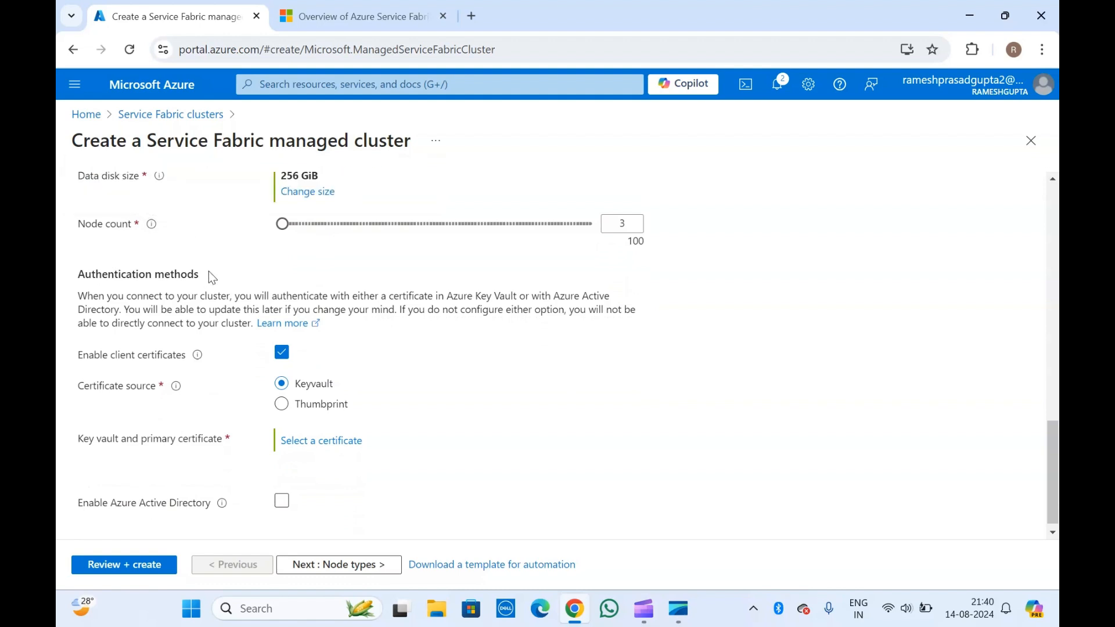
scroll(403, 297, up, 2)
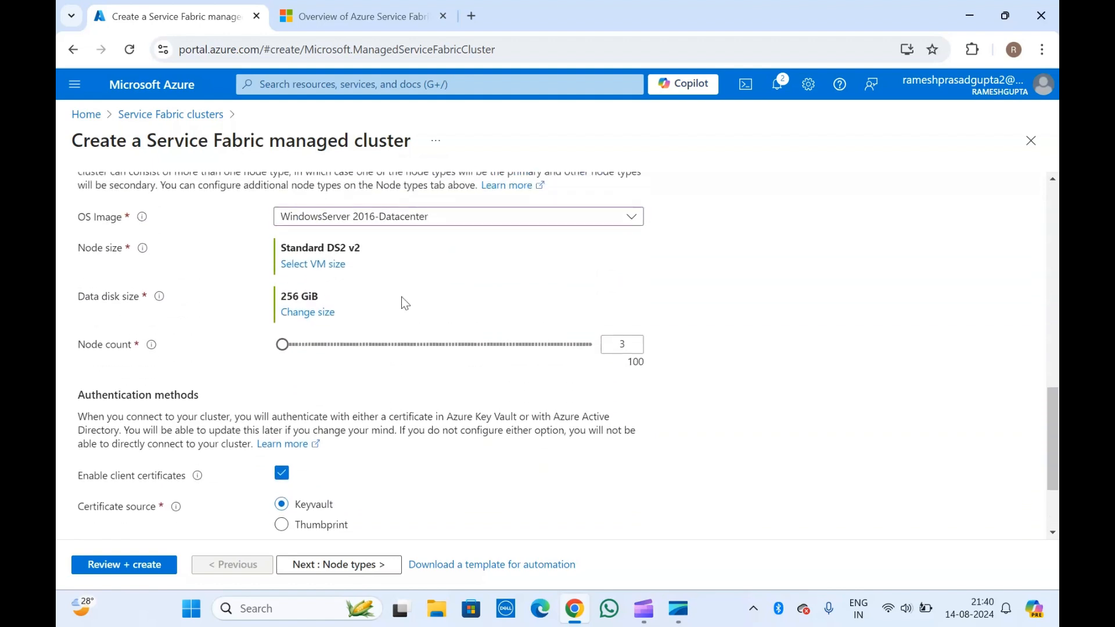
click(634, 344)
scroll(343, 399, up, 6)
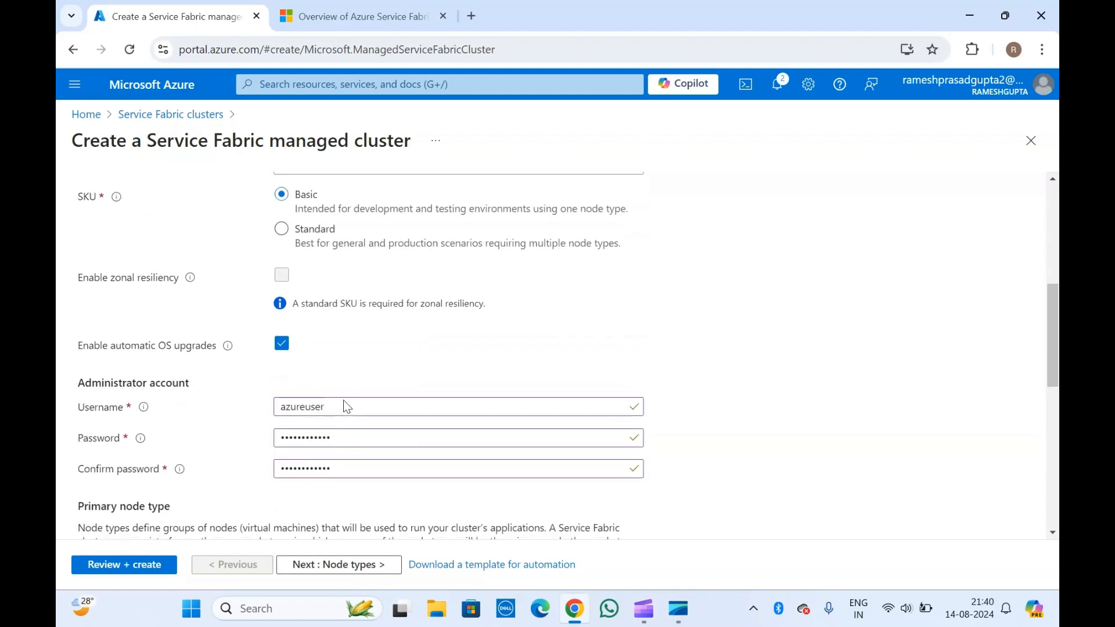
scroll(344, 401, down, 7)
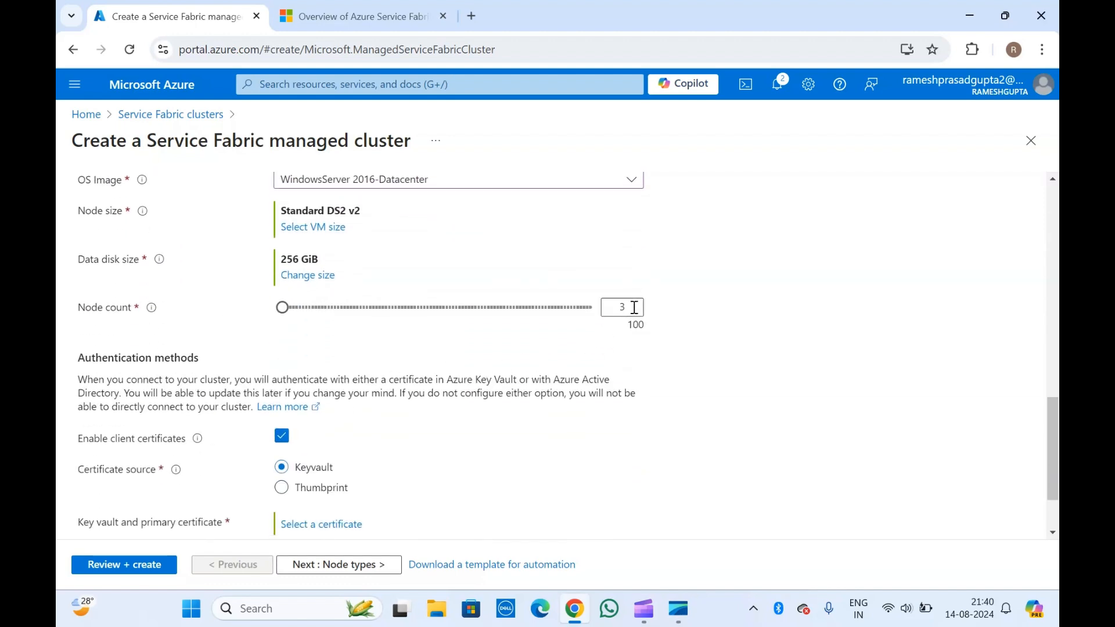
scroll(455, 373, up, 7)
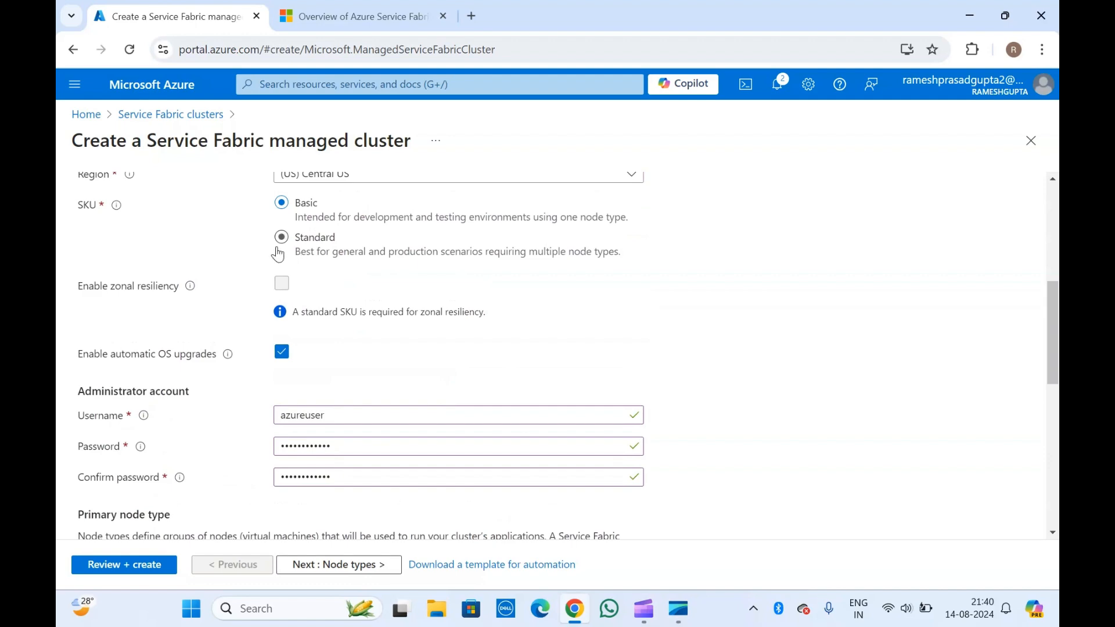
scroll(371, 307, down, 6)
scroll(375, 314, down, 1)
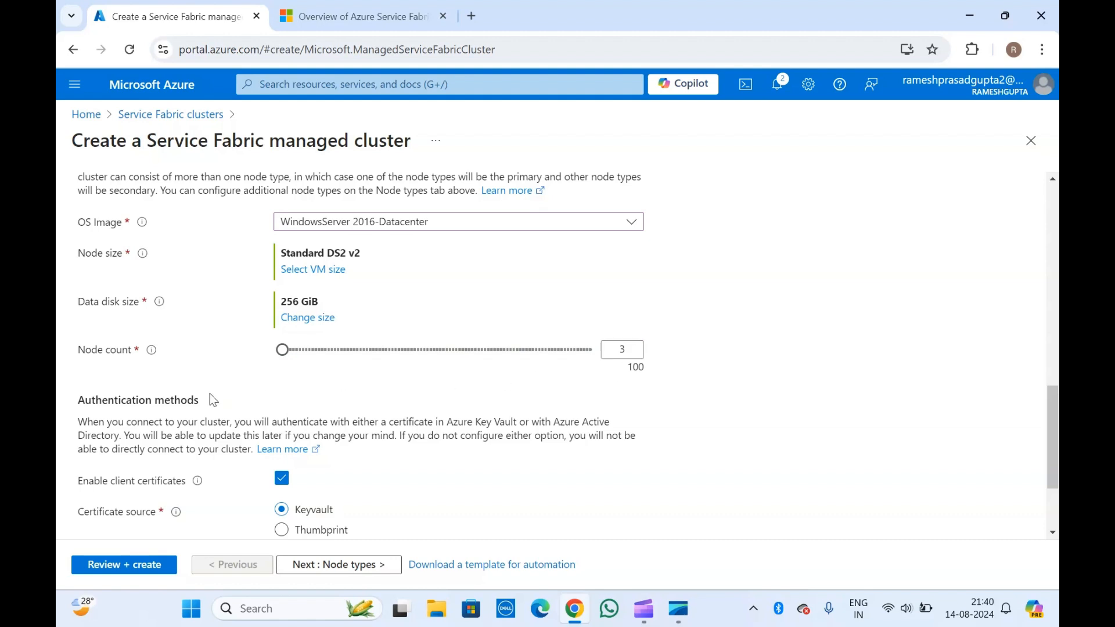
scroll(213, 400, up, 10)
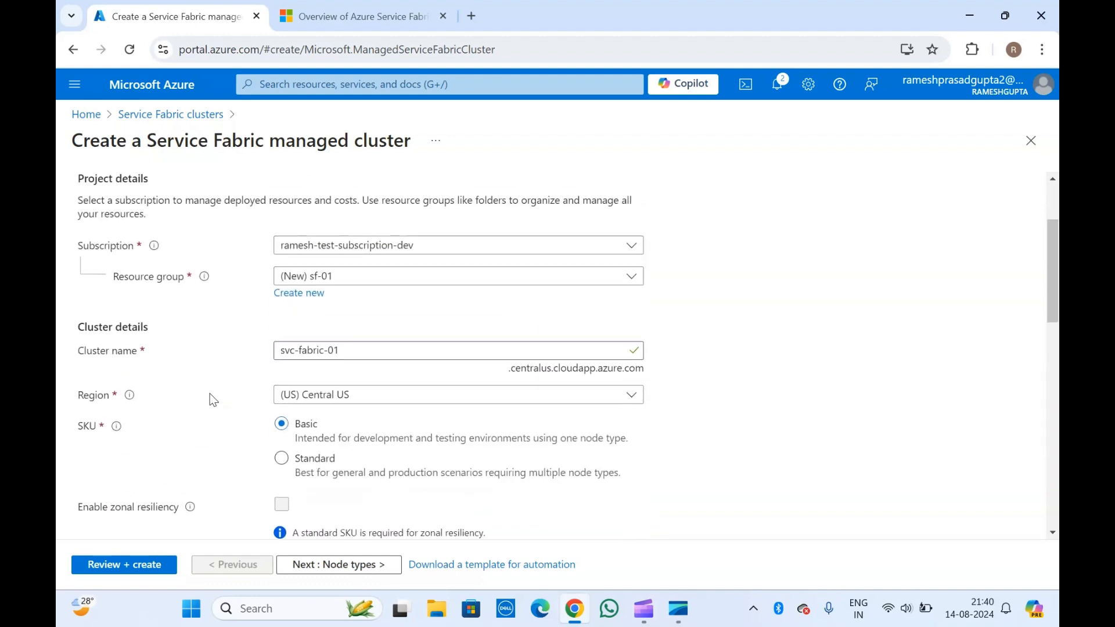
scroll(210, 392, down, 10)
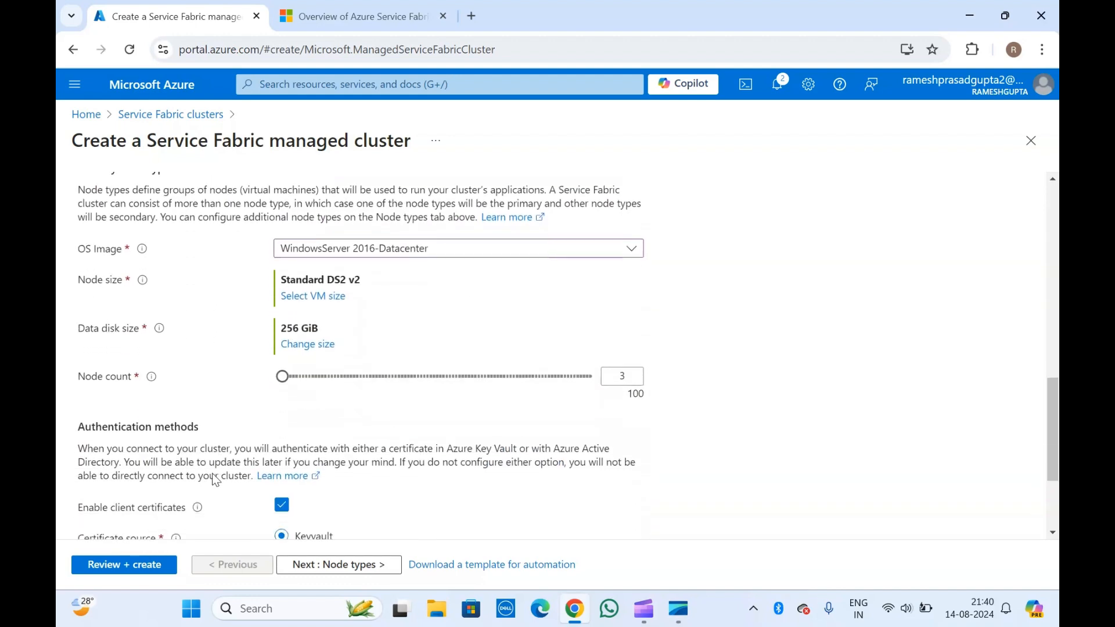
scroll(215, 480, down, 1)
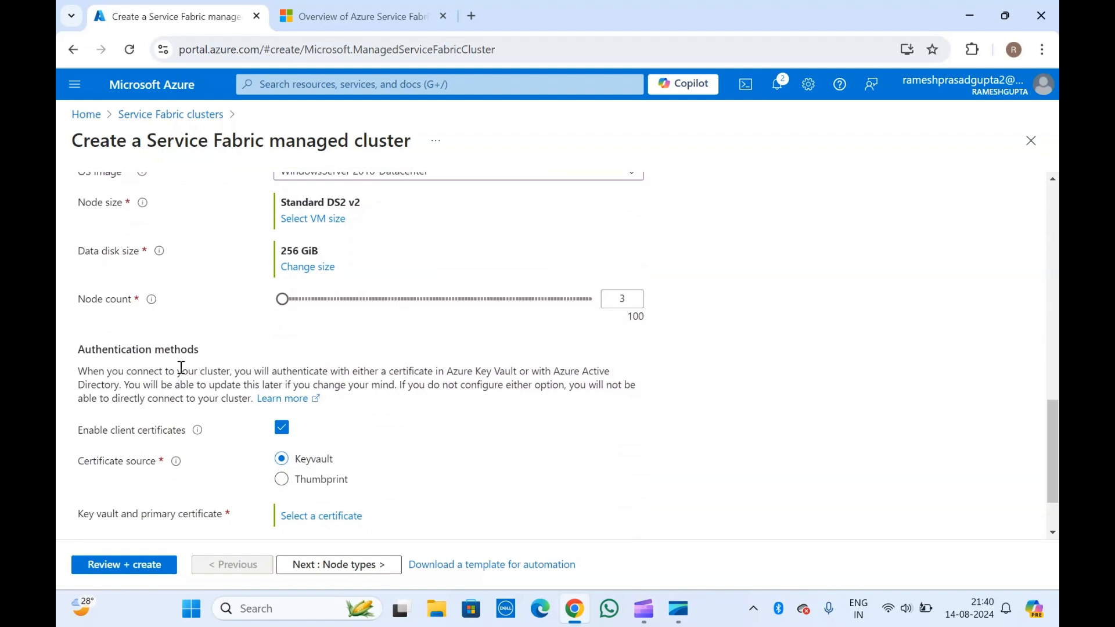
scroll(182, 367, down, 1)
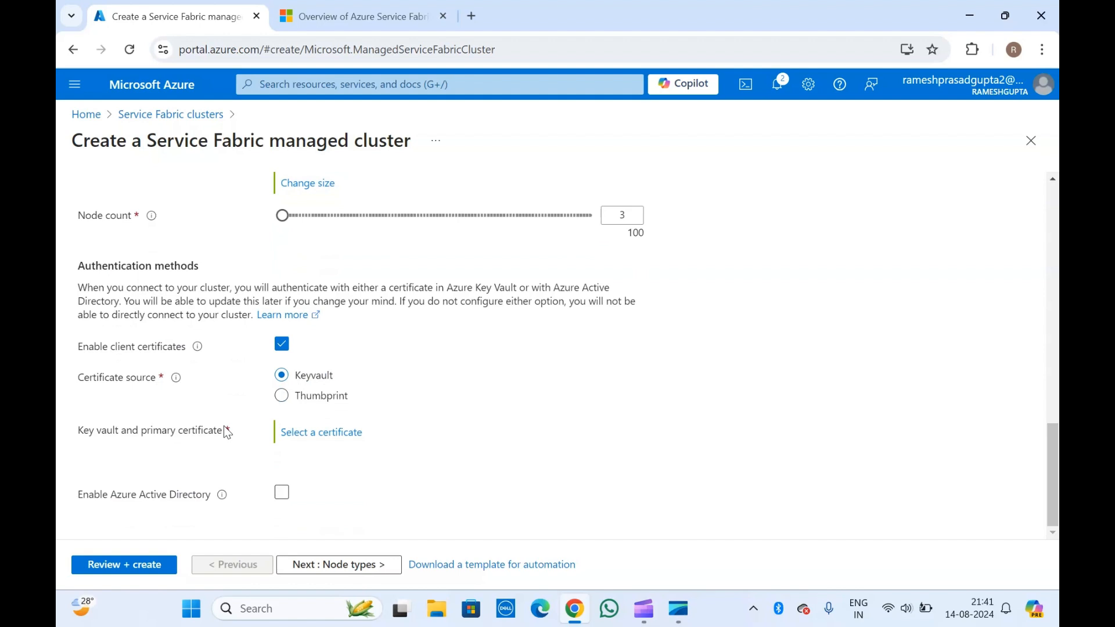
- Keep the certificate source on Key vault, open the certificate picker, and start a new key vault
click(297, 400)
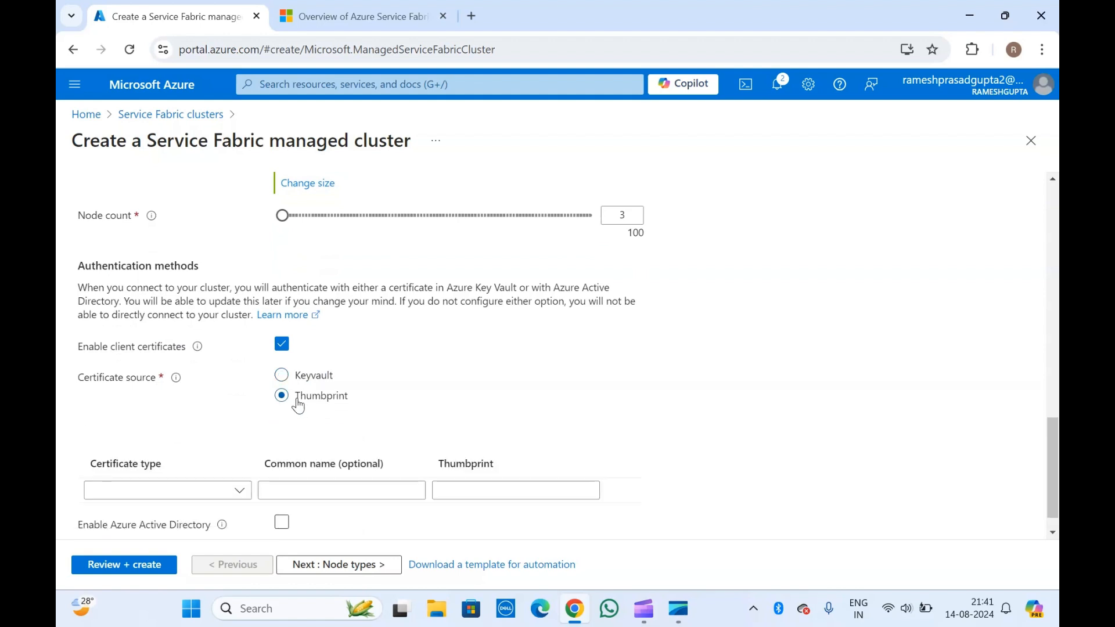
scroll(298, 406, down, 1)
click(291, 351)
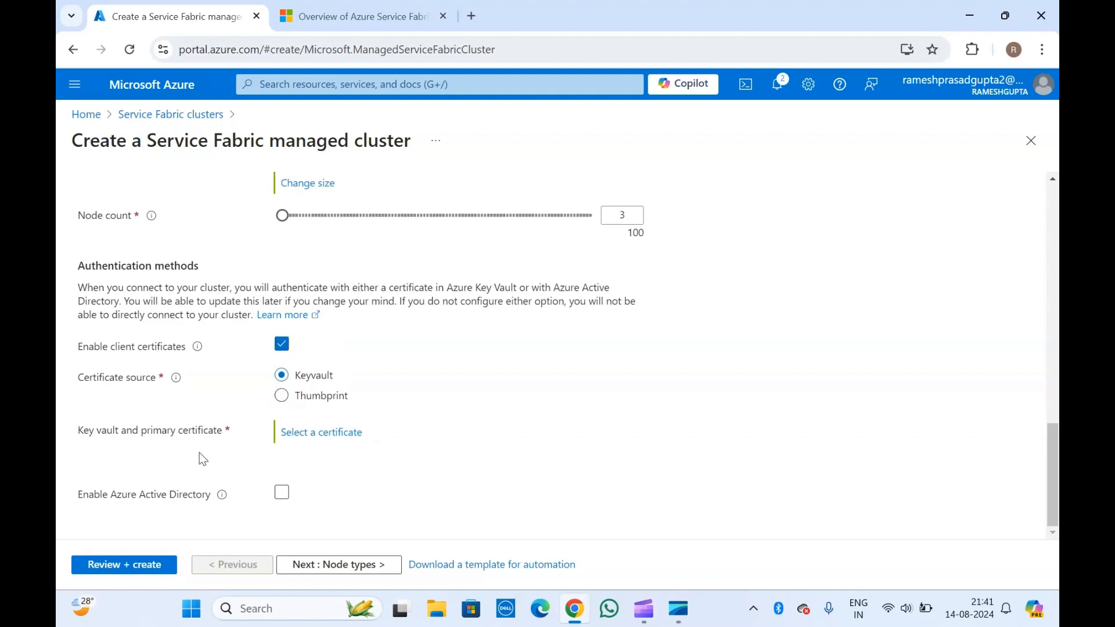
click(281, 435)
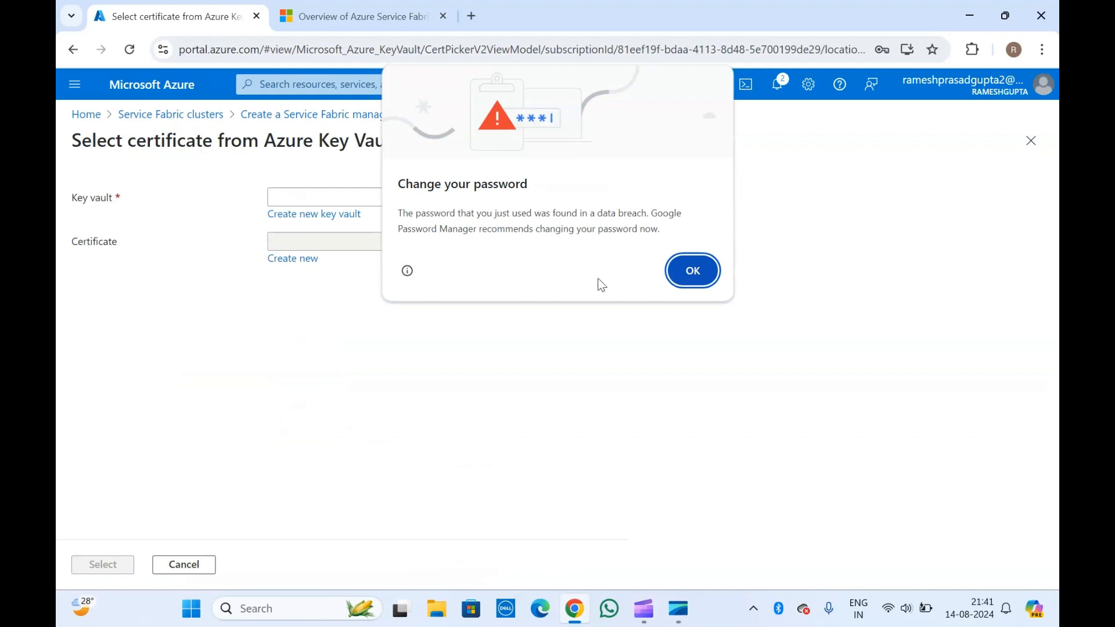
click(676, 278)
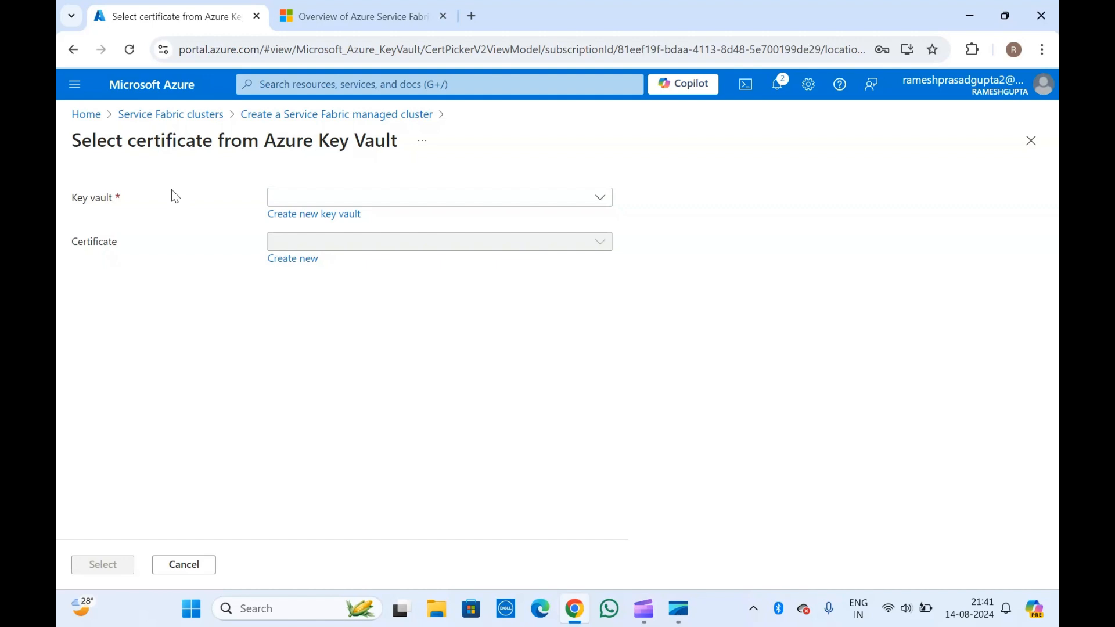
click(303, 215)
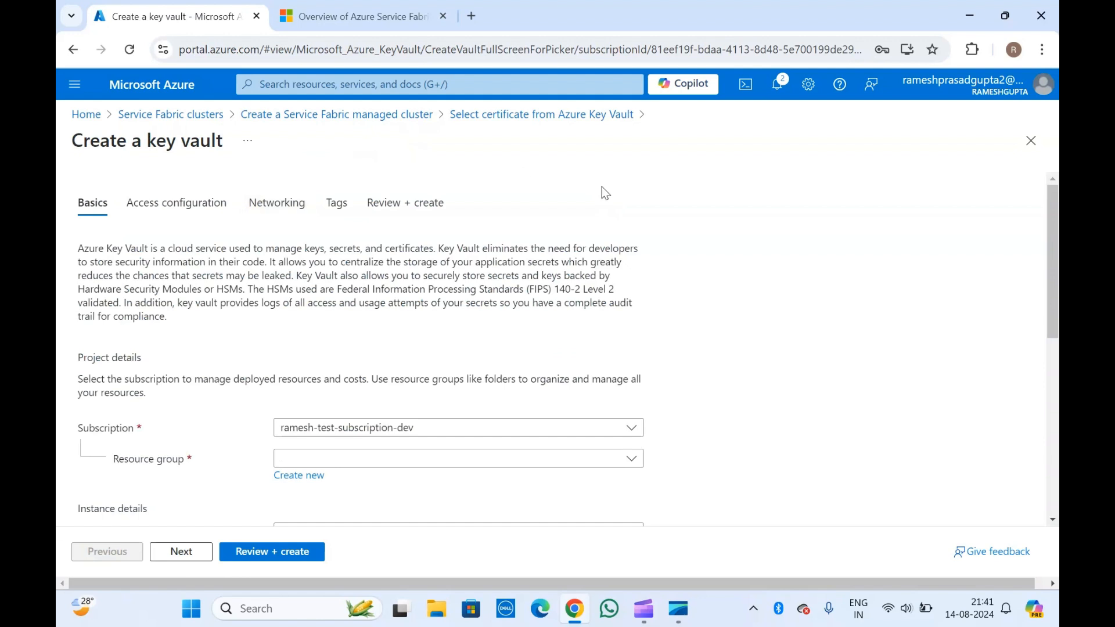
- Create a new resource group named kv-01 for the key vault
click(305, 463)
click(239, 465)
click(292, 476)
text(k)
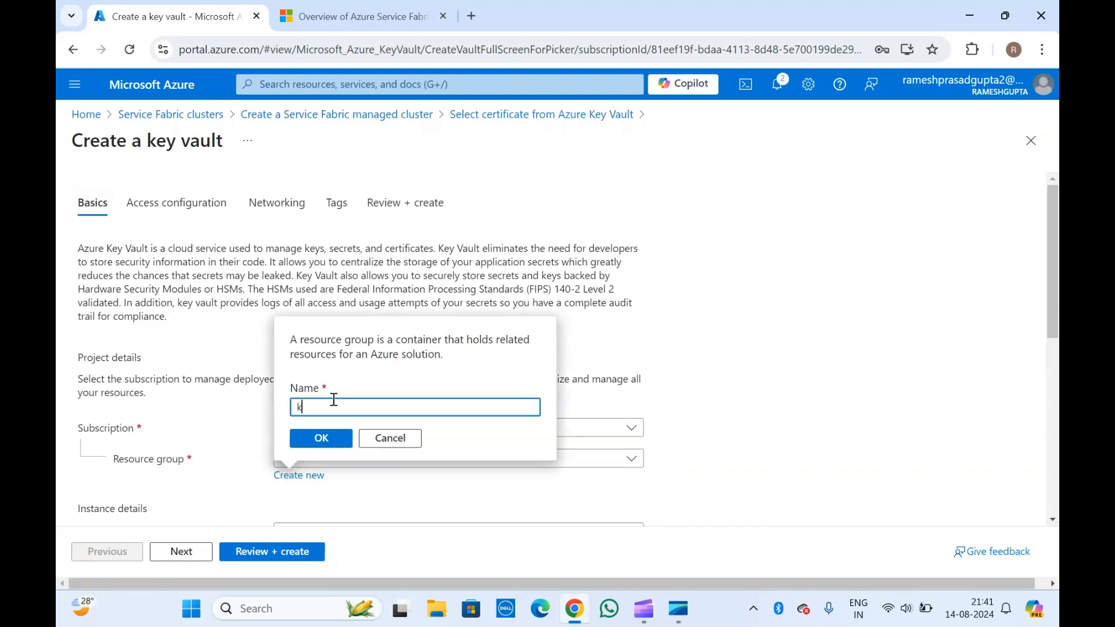
text(v-01)
click(321, 438)
scroll(322, 441, down, 4)
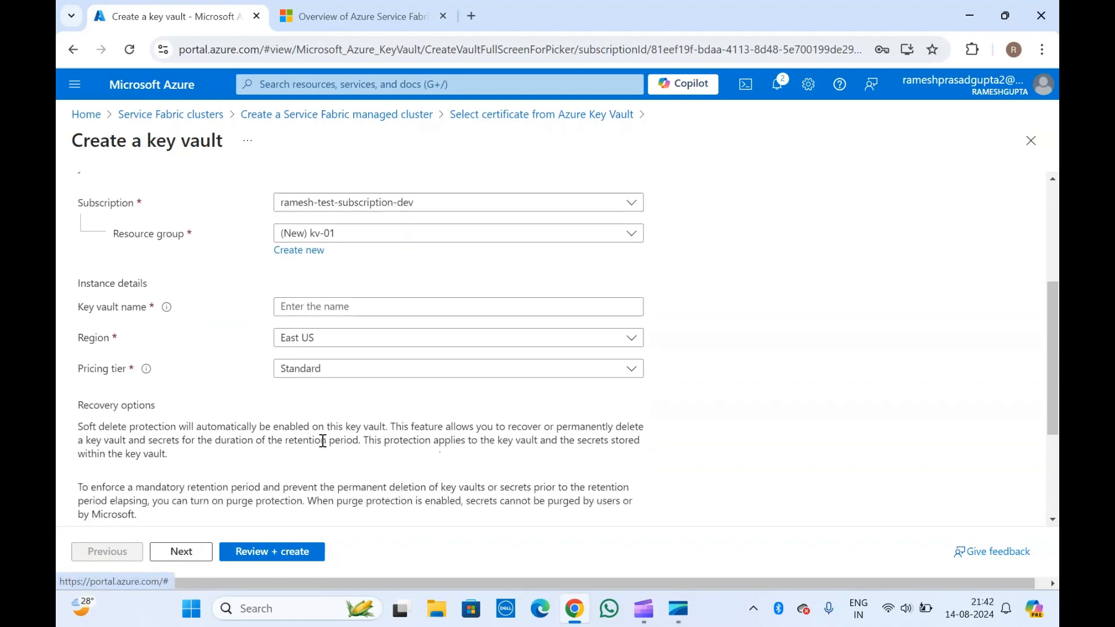
- Name the key vault ado-01
click(308, 306)
text(kv-demo-01)
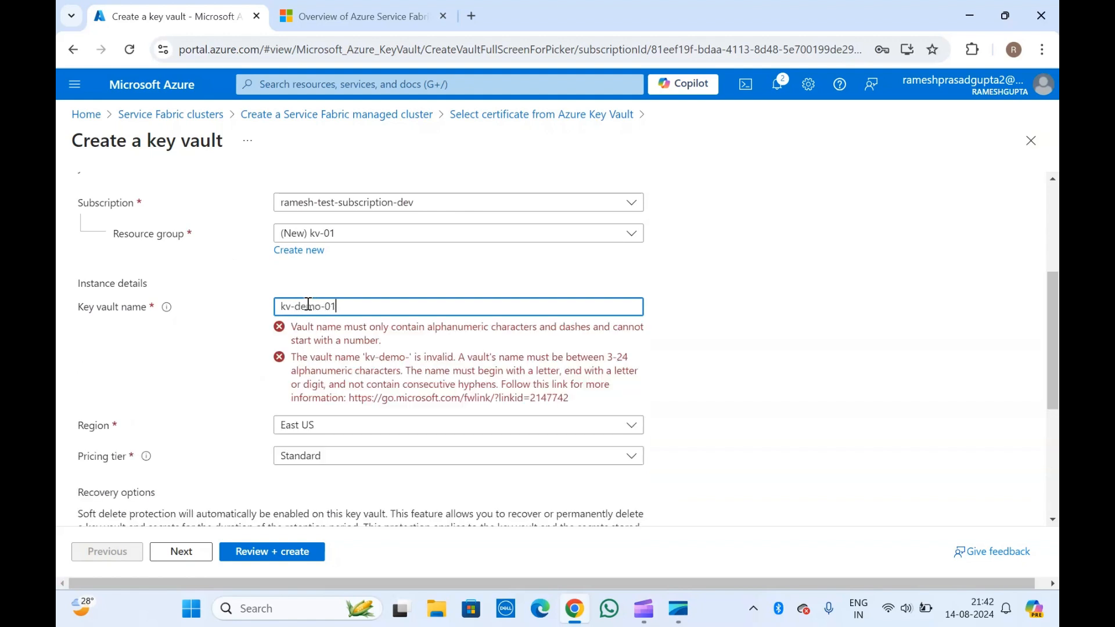
click(224, 339)
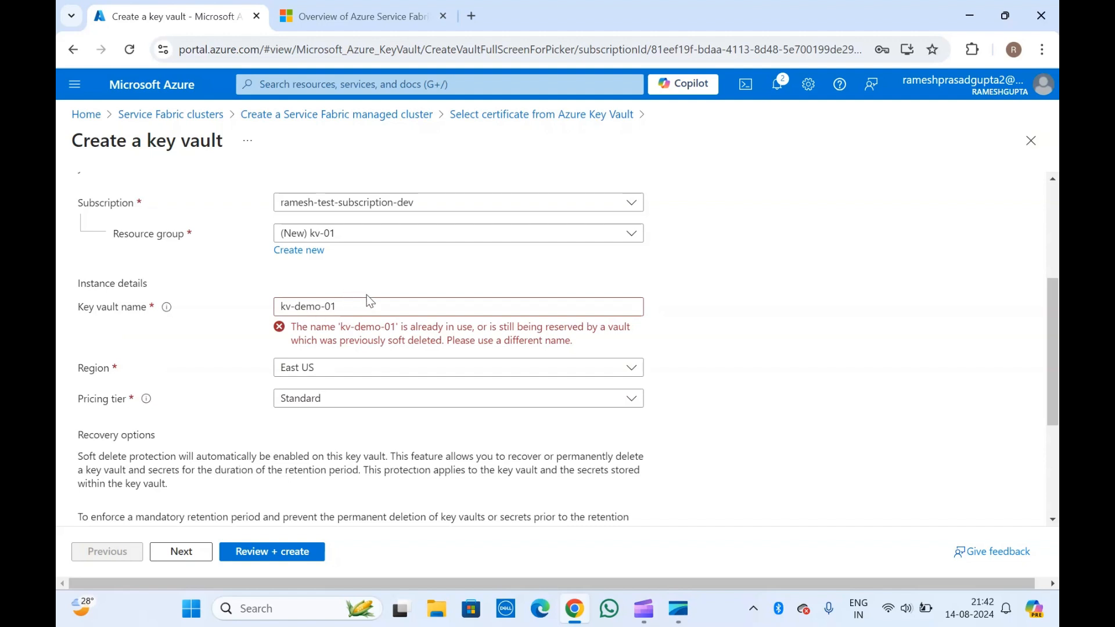
double_click(312, 306)
text(ado)
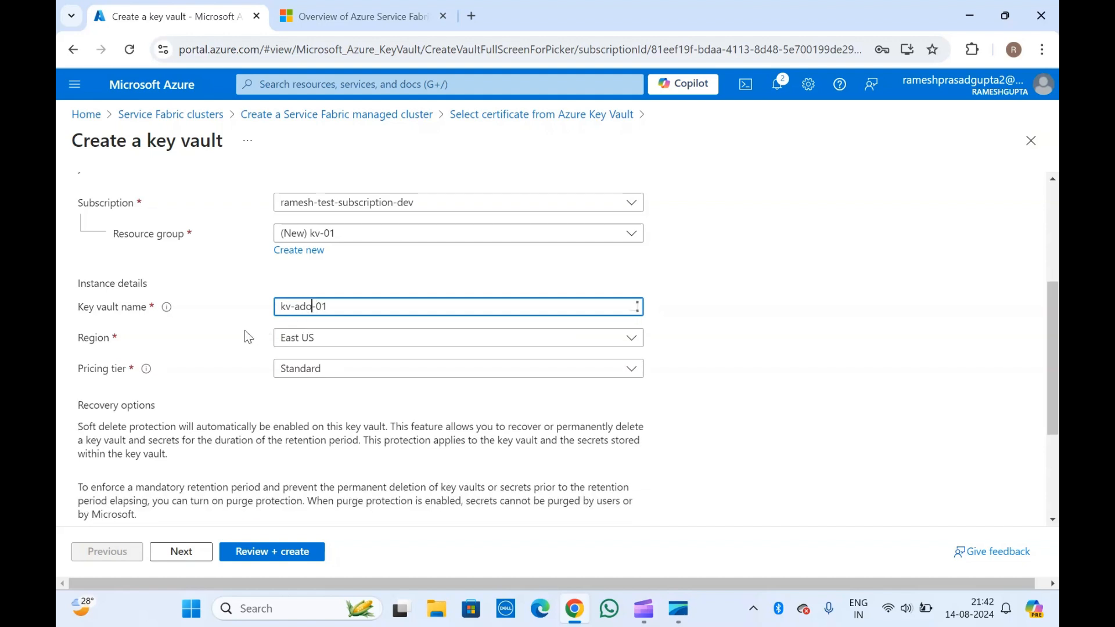
click(246, 330)
triple_click(351, 307)
text(ado-o1)
key(BackSpace)
key(BackSpace)
text(01)
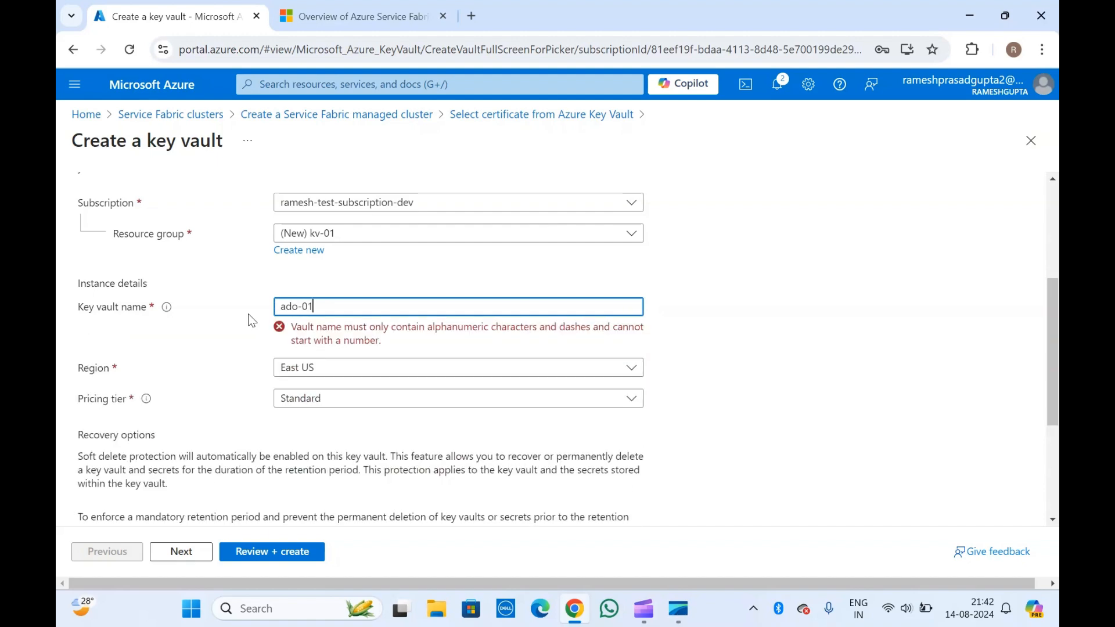
click(243, 349)
- Set the vault region to Central US and continue to Access configuration
scroll(242, 349, down, 1)
click(314, 288)
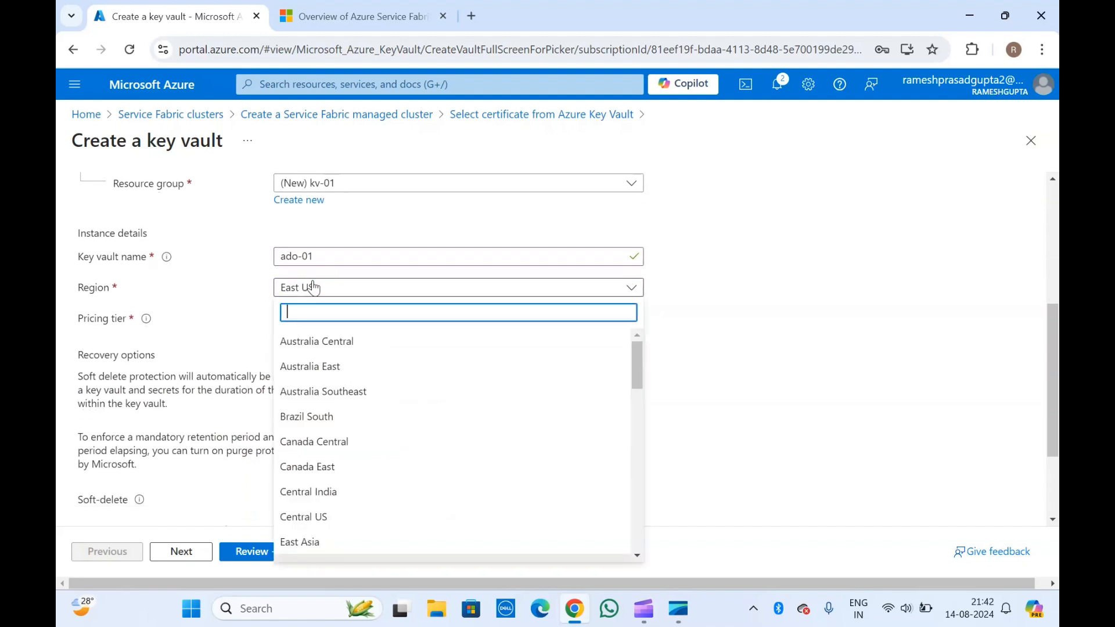
text(cen)
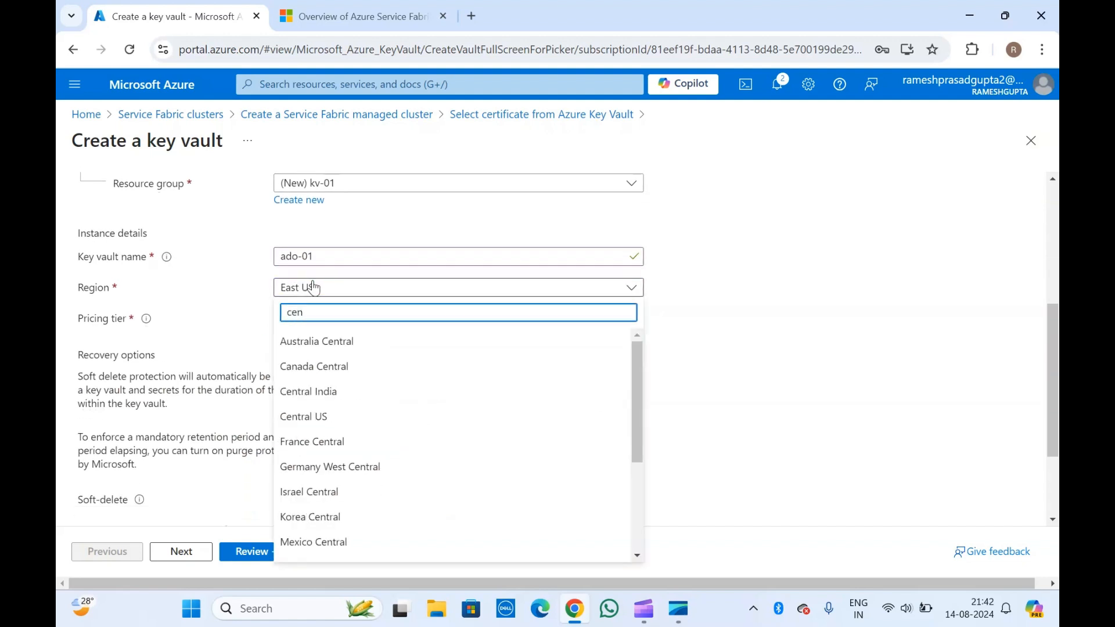
click(308, 417)
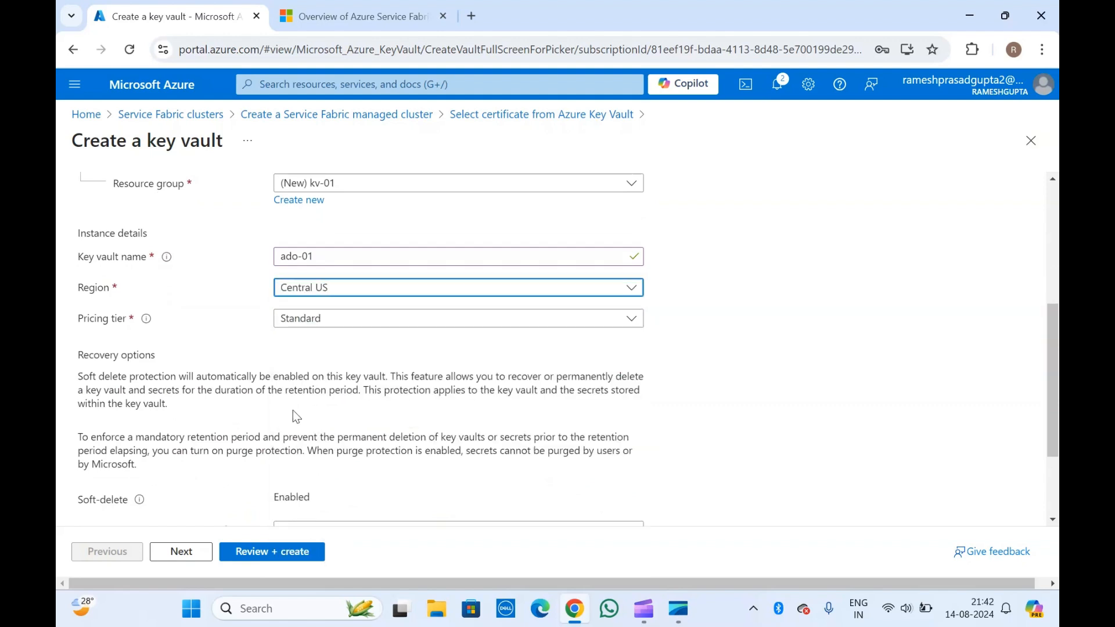
scroll(230, 371, down, 2)
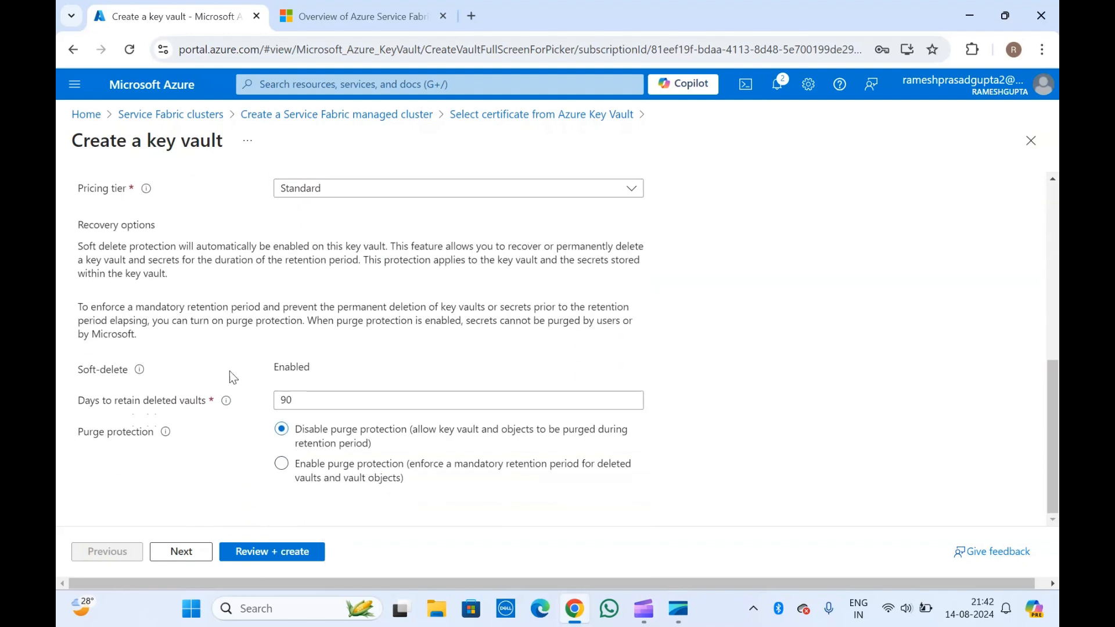
click(184, 554)
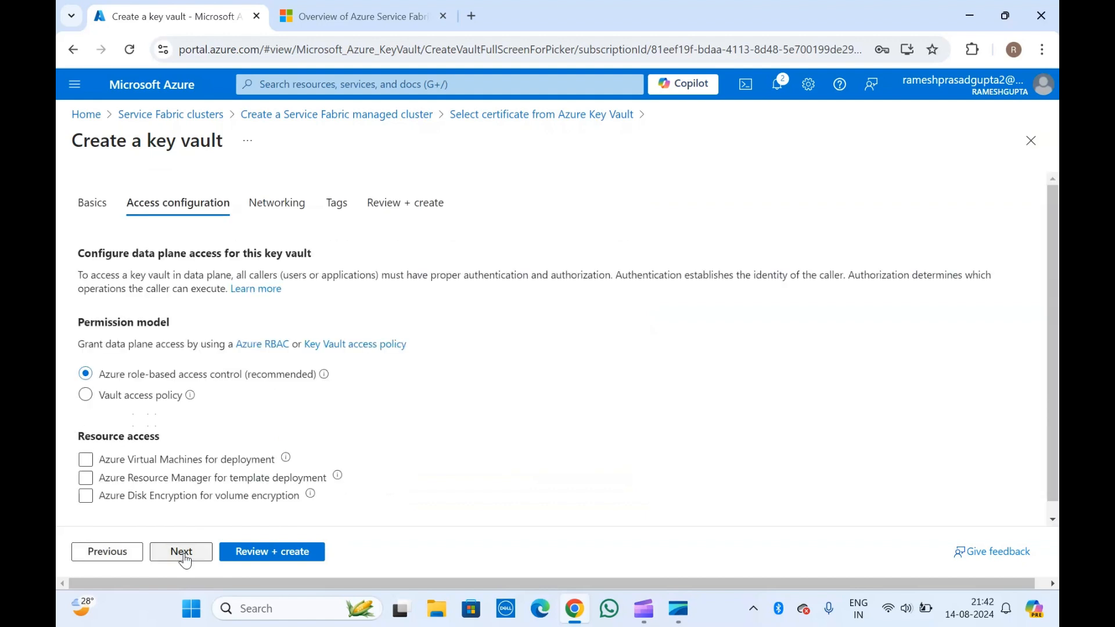
- Enable resource access for Virtual Machines, ARM template deployment and Azure Disk Encryption
scroll(155, 263, down, 1)
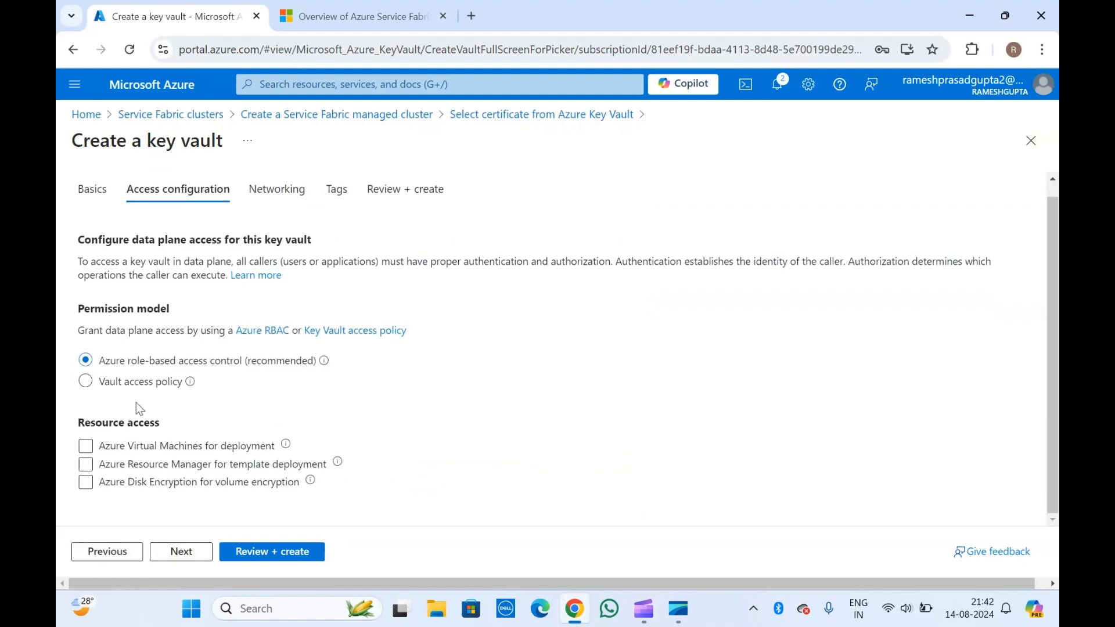
click(112, 448)
click(210, 466)
click(193, 487)
mouse_move(288, 447)
- Skip Networking and Tags to reach the Review + create summary
click(176, 554)
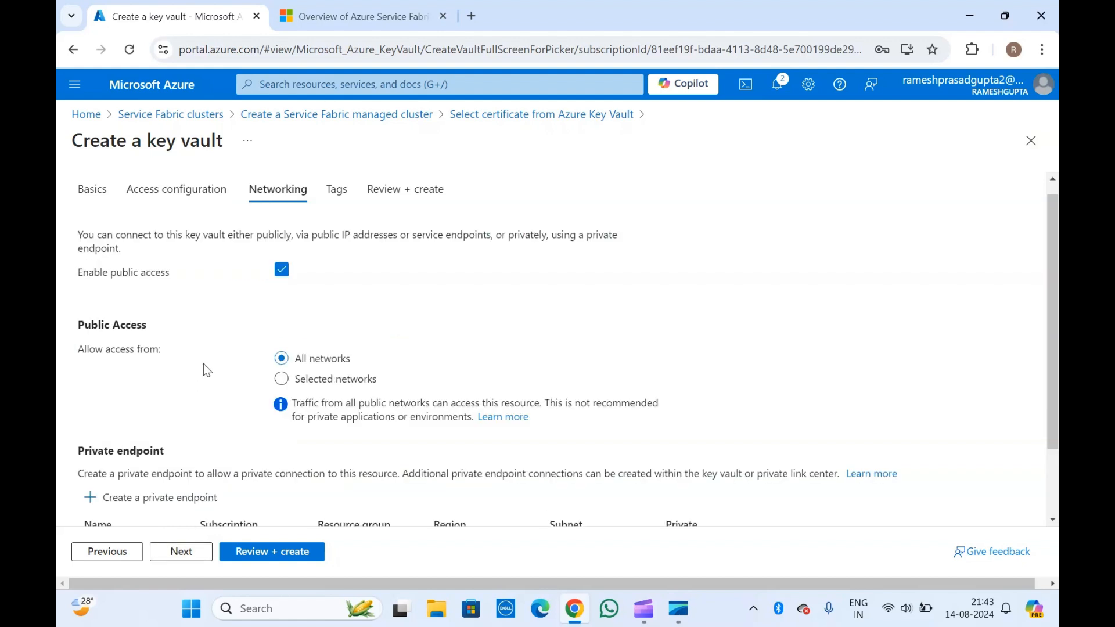
scroll(203, 364, down, 2)
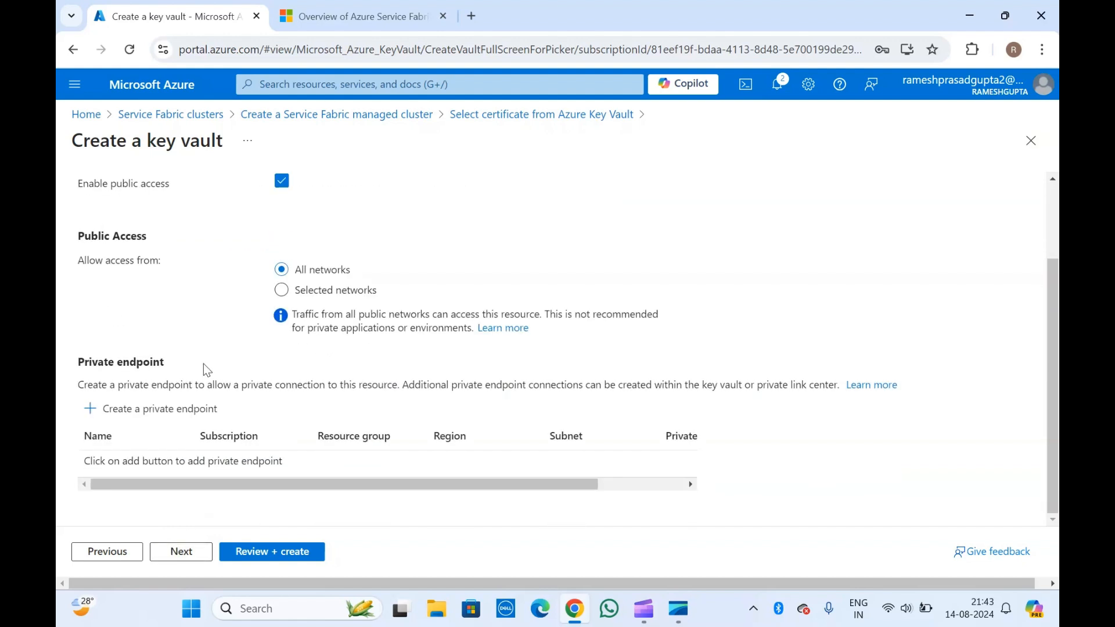
click(180, 554)
click(182, 555)
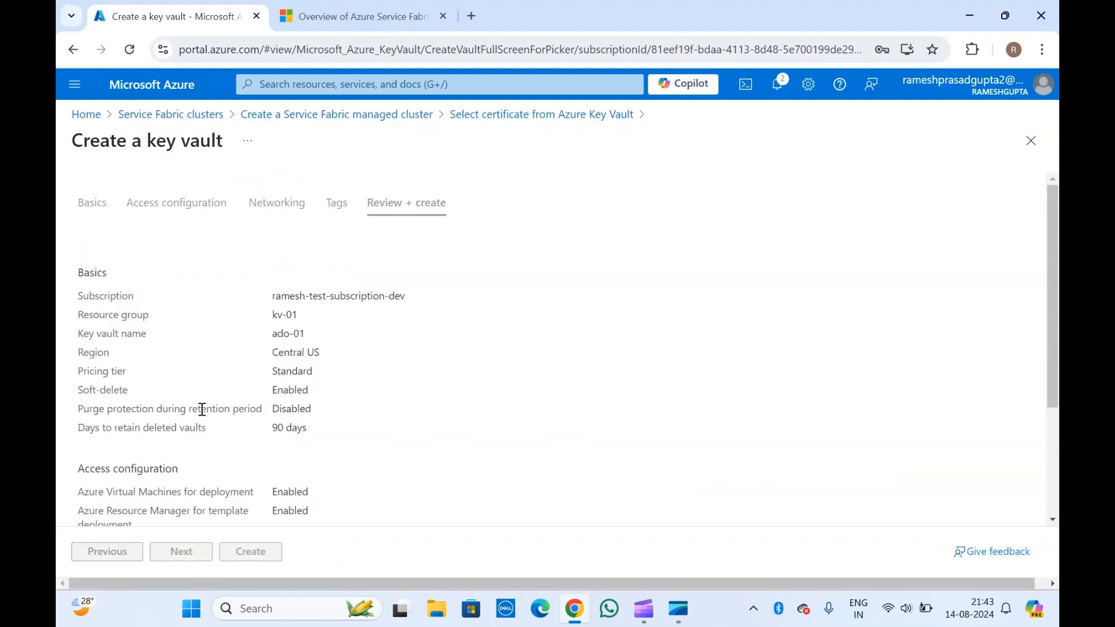
- Create the ado-01 key vault and dismiss the Deployment succeeded notification
scroll(202, 409, down, 3)
scroll(203, 410, up, 3)
scroll(176, 468, down, 3)
click(250, 555)
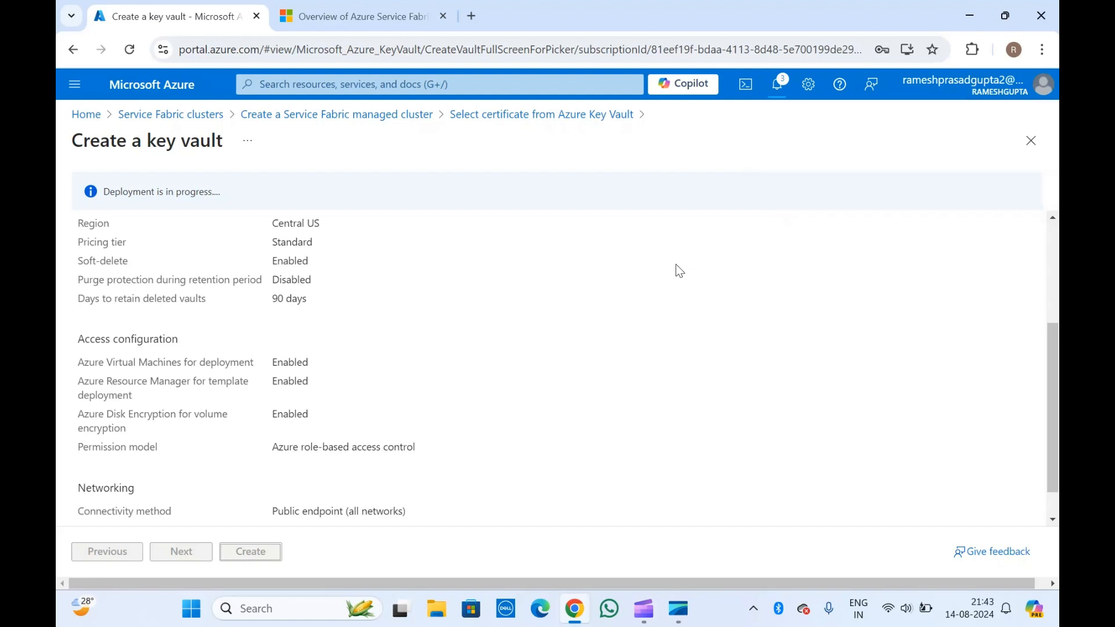
scroll(231, 347, down, 1)
scroll(235, 353, down, 3)
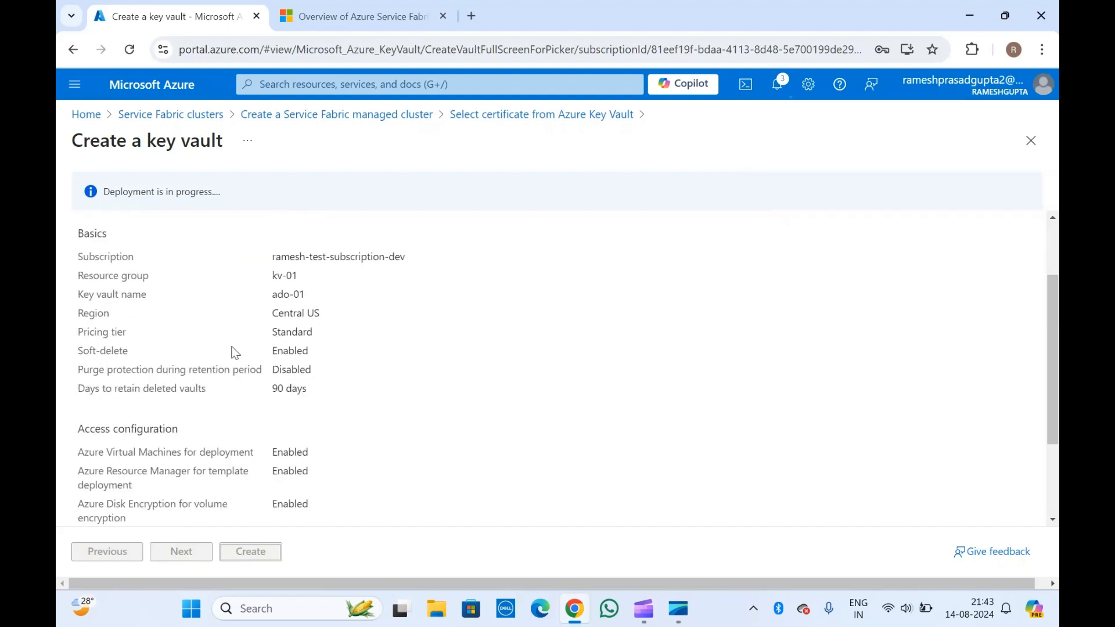
scroll(235, 353, up, 3)
scroll(235, 353, down, 1)
scroll(235, 352, down, 3)
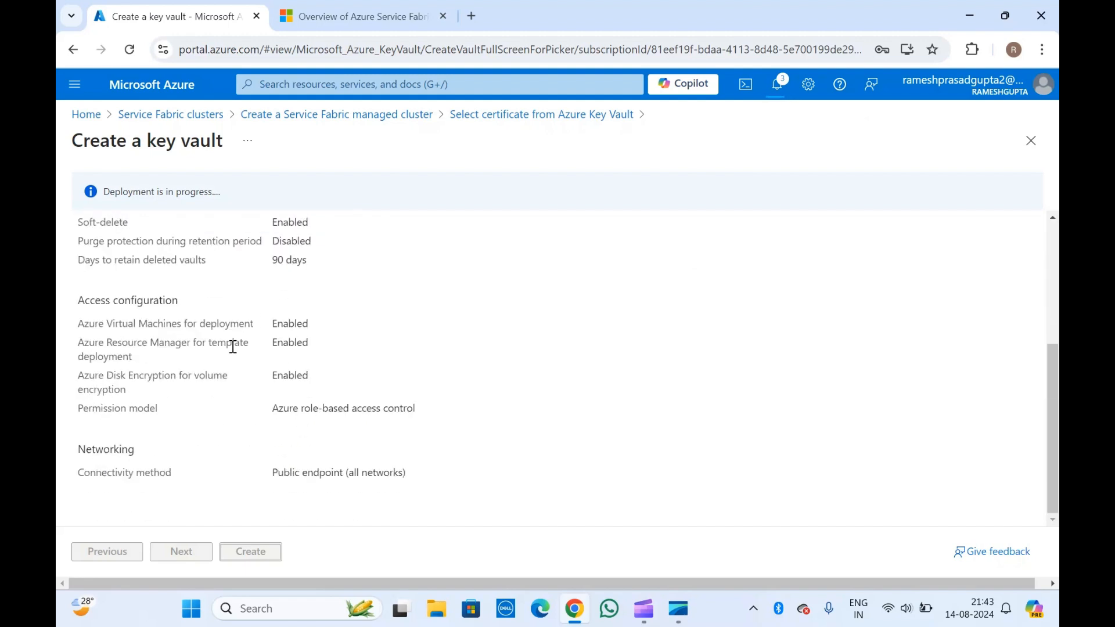
scroll(237, 279, up, 4)
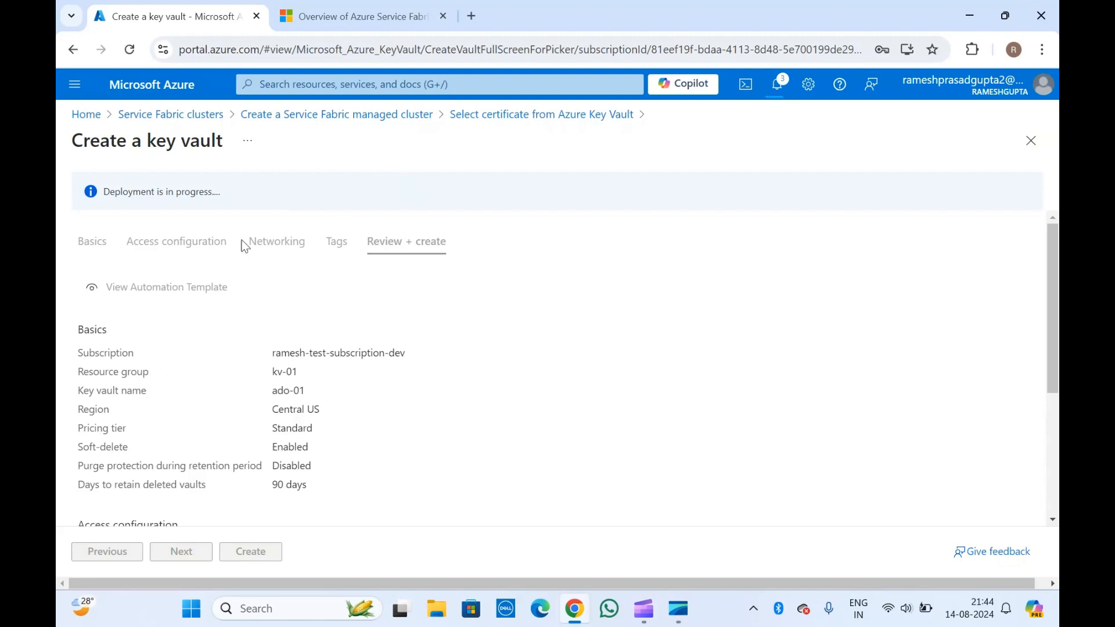
scroll(447, 327, down, 3)
scroll(448, 327, up, 3)
scroll(204, 393, down, 3)
scroll(204, 393, up, 3)
scroll(204, 393, down, 3)
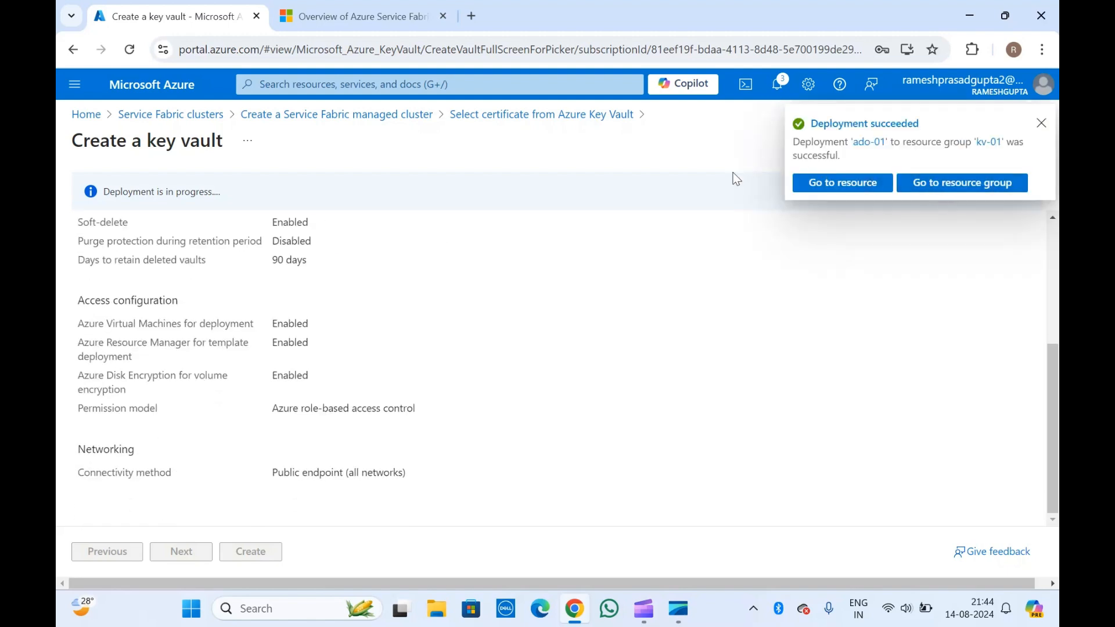
scroll(309, 343, up, 4)
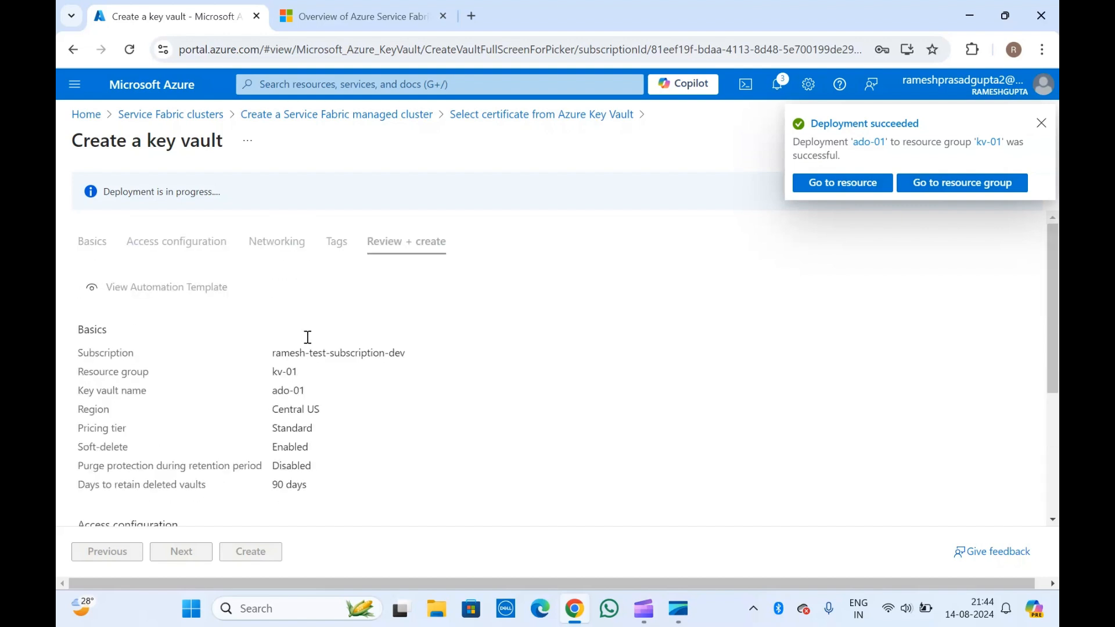
click(1042, 125)
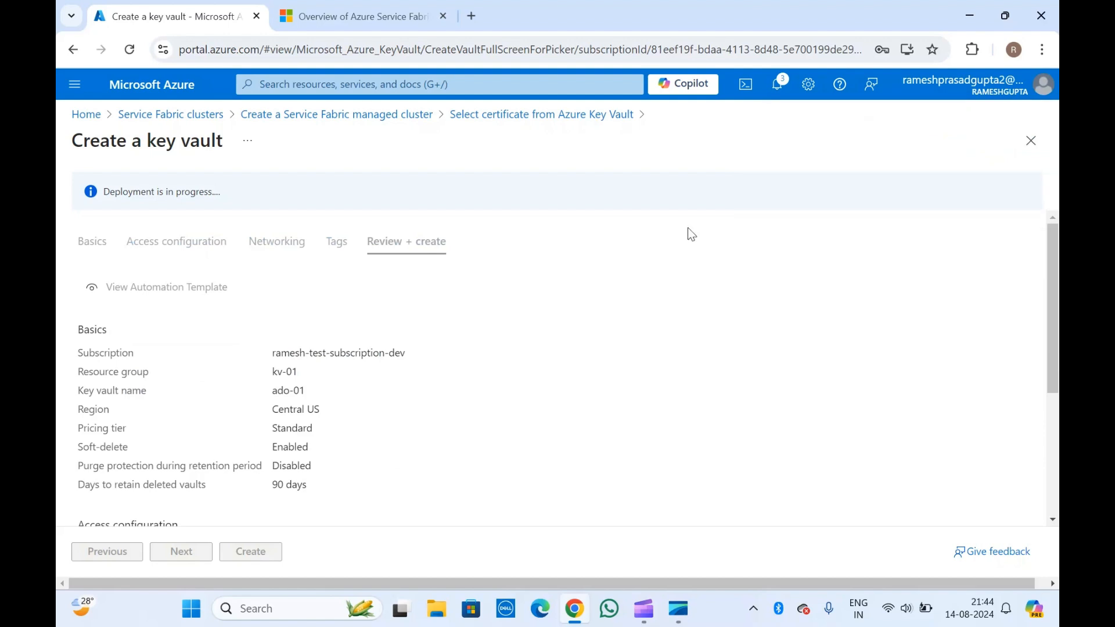
scroll(409, 337, down, 4)
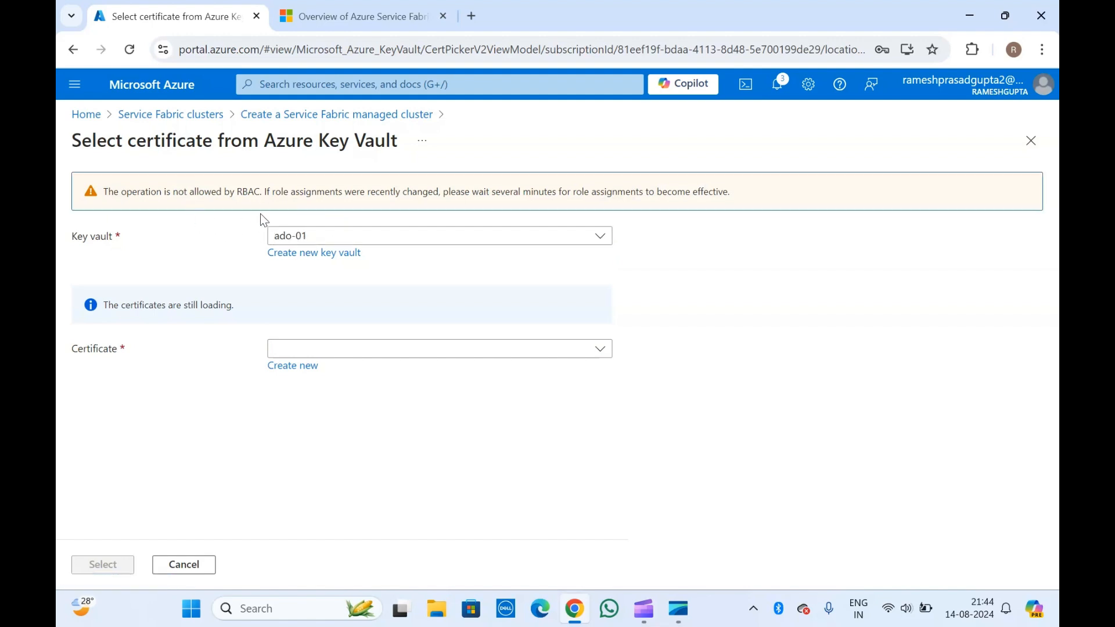
- Find the vault's certificate list empty and start creating a new certificate
click(310, 294)
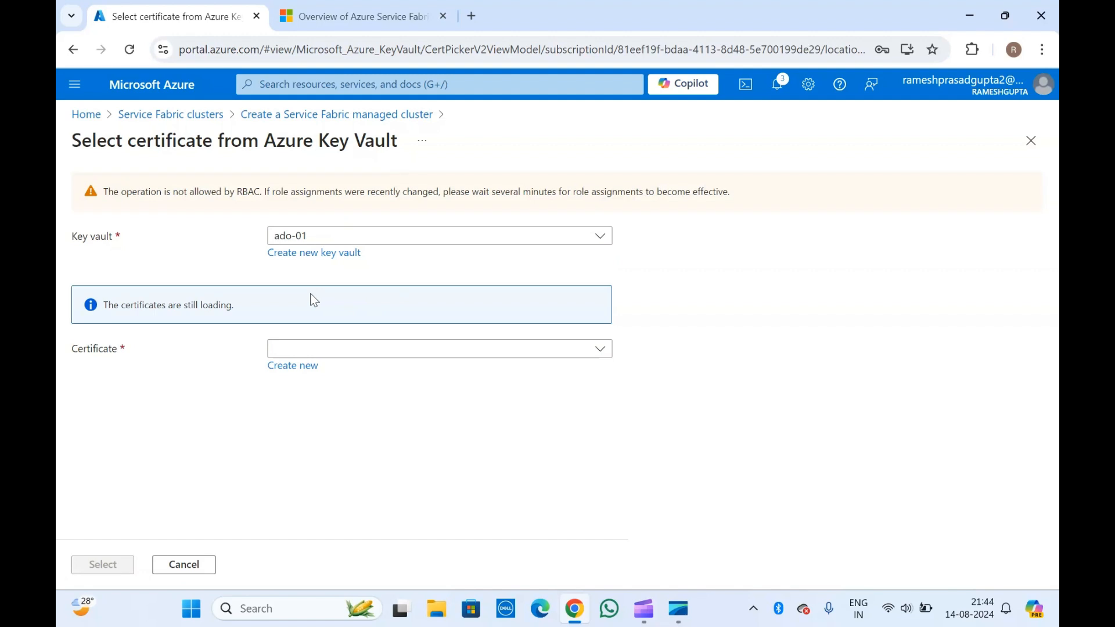
click(311, 355)
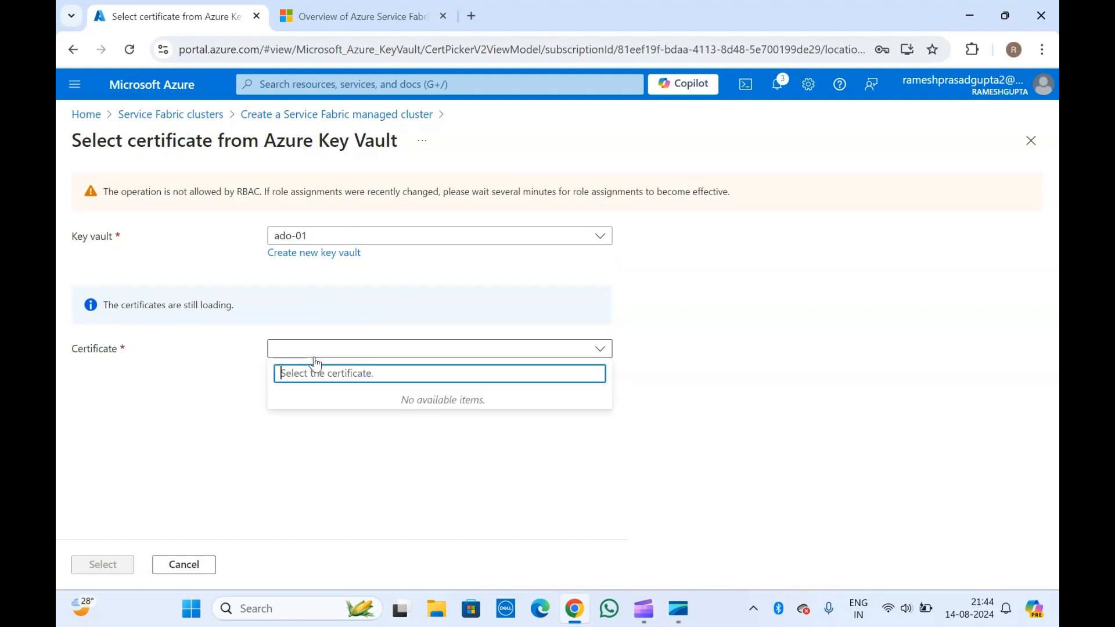
click(211, 381)
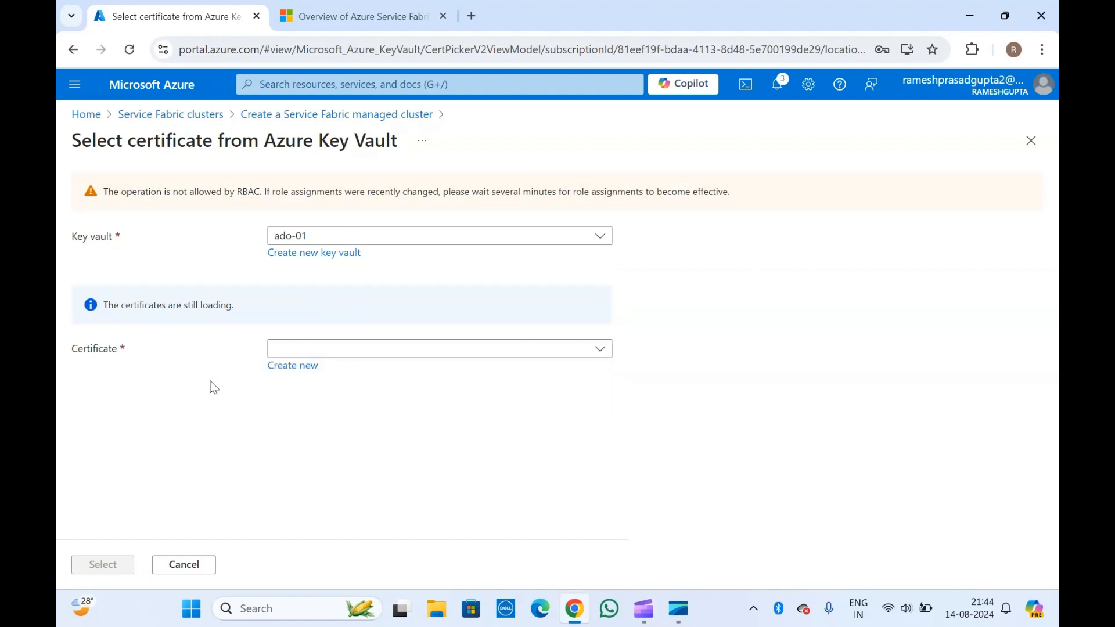
click(292, 374)
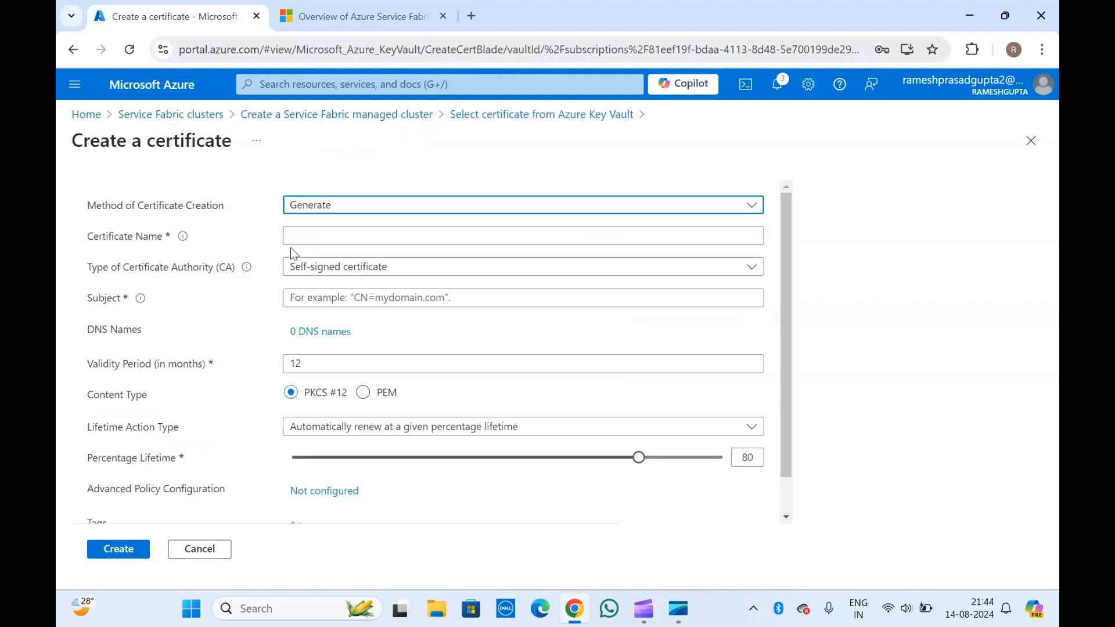
- Enter the certificate name, correcting a typo, and select it for copying
click(312, 238)
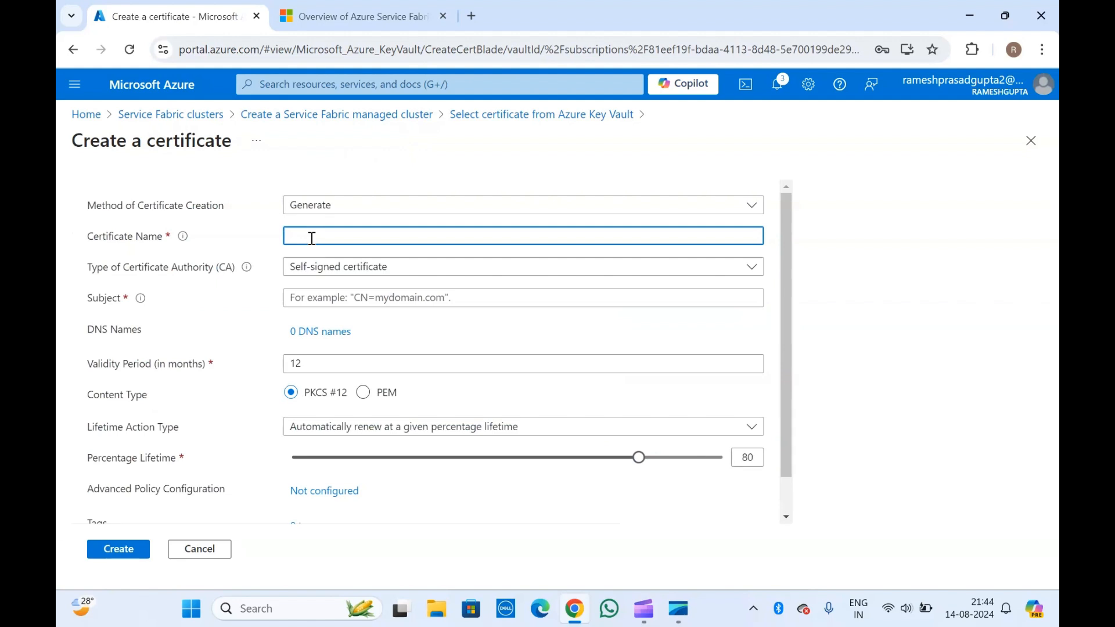
key(Left)
key(ctrl+a)
key(ctrl+c)
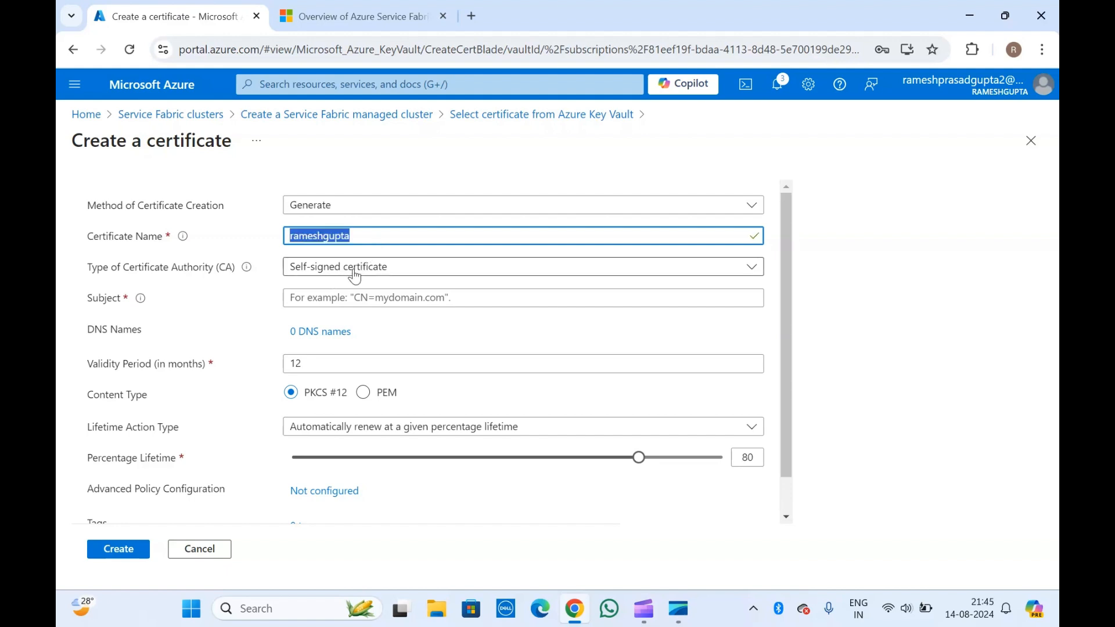
- Set the subject to CN= followed by the pasted name and a .com domain
click(334, 295)
text(C)
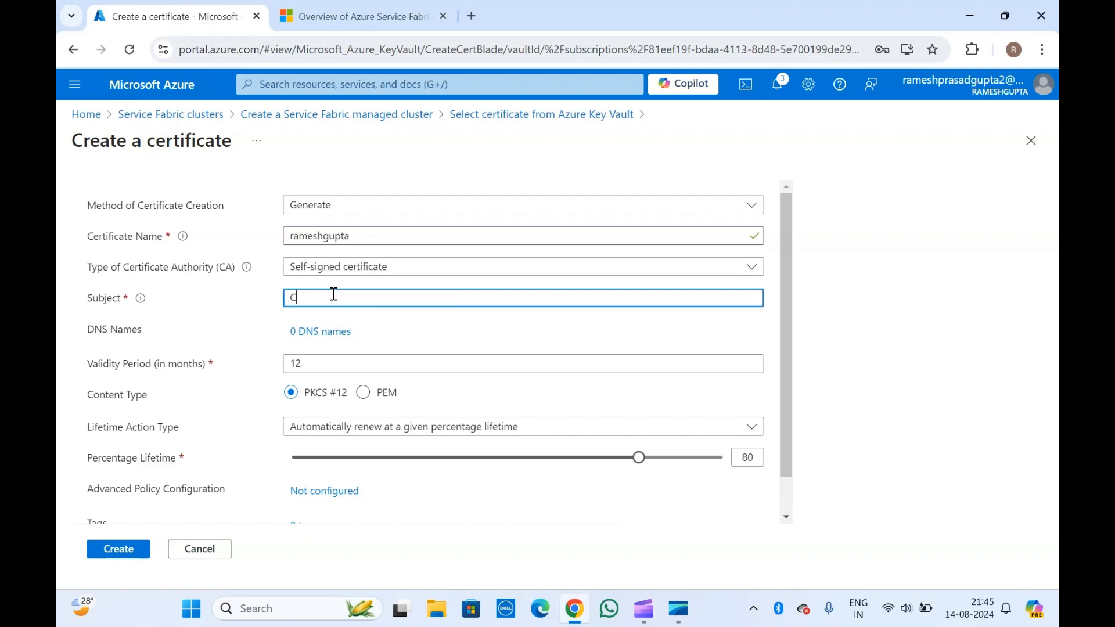
text(N=)
key(ctrl+v)
text(.com)
key(BackSpace)
key(BackSpace)
text(test.com)
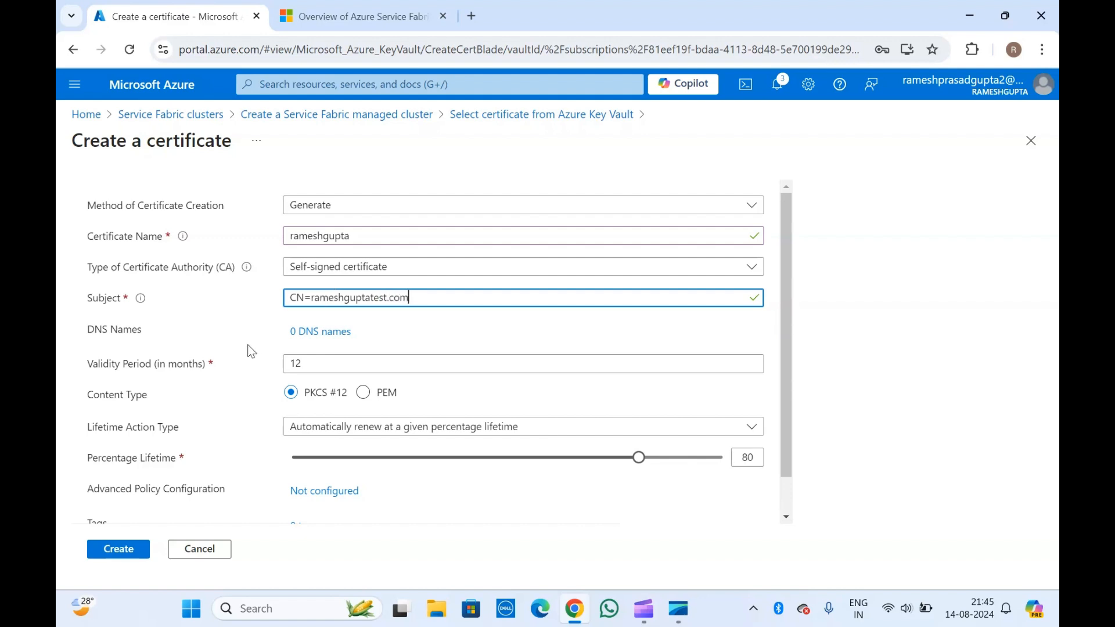
scroll(252, 352, down, 1)
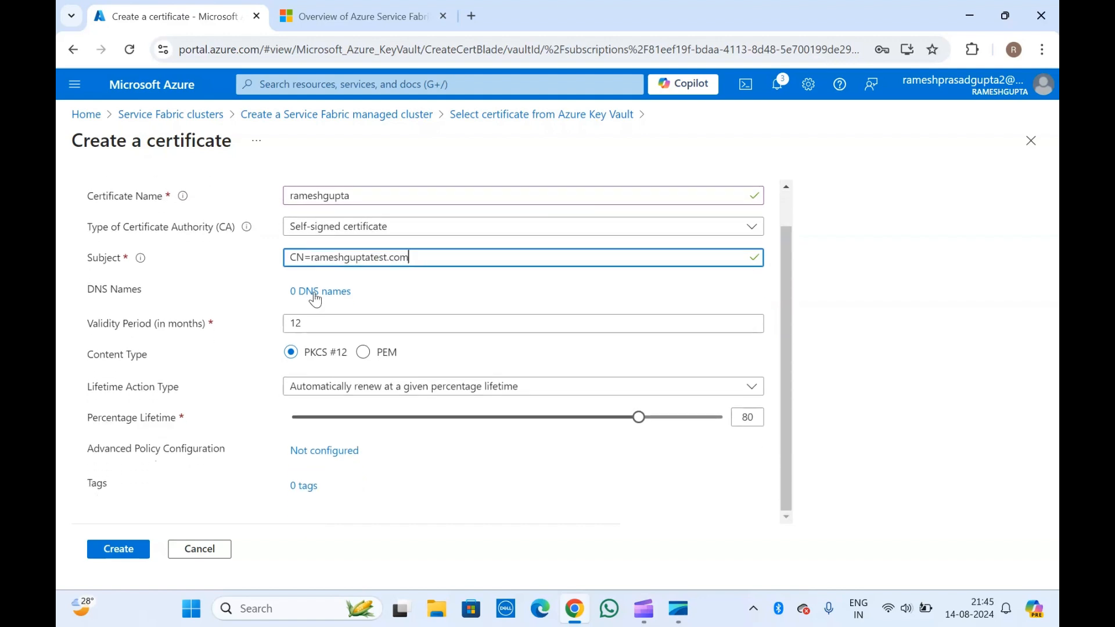
double_click(323, 259)
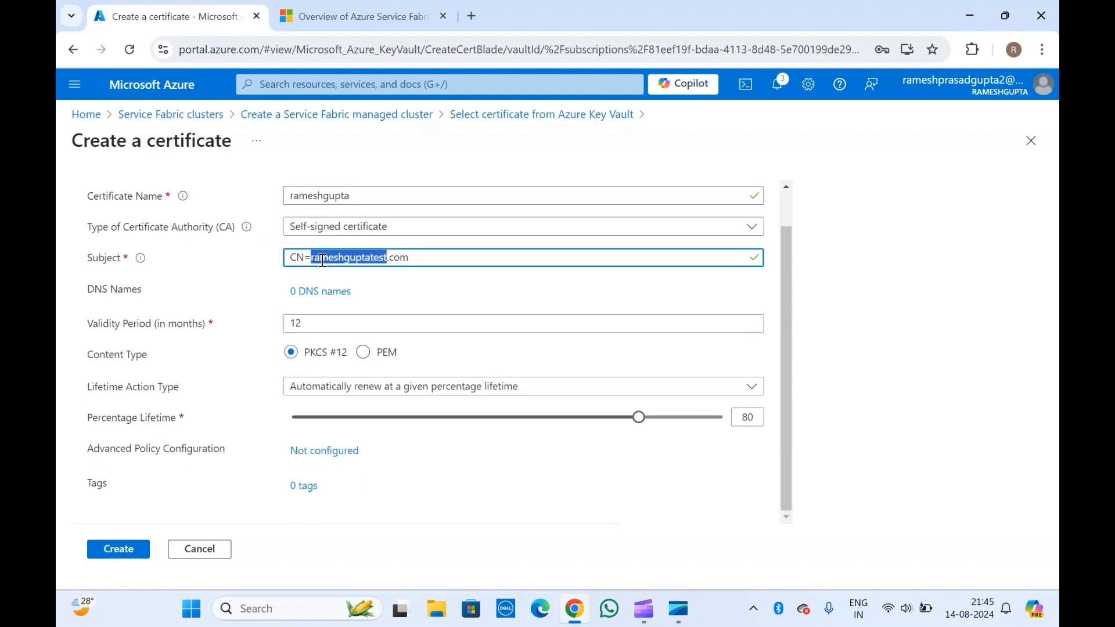
click(436, 257)
- Add the subject's domain as the certificate's single DNS name
click(304, 295)
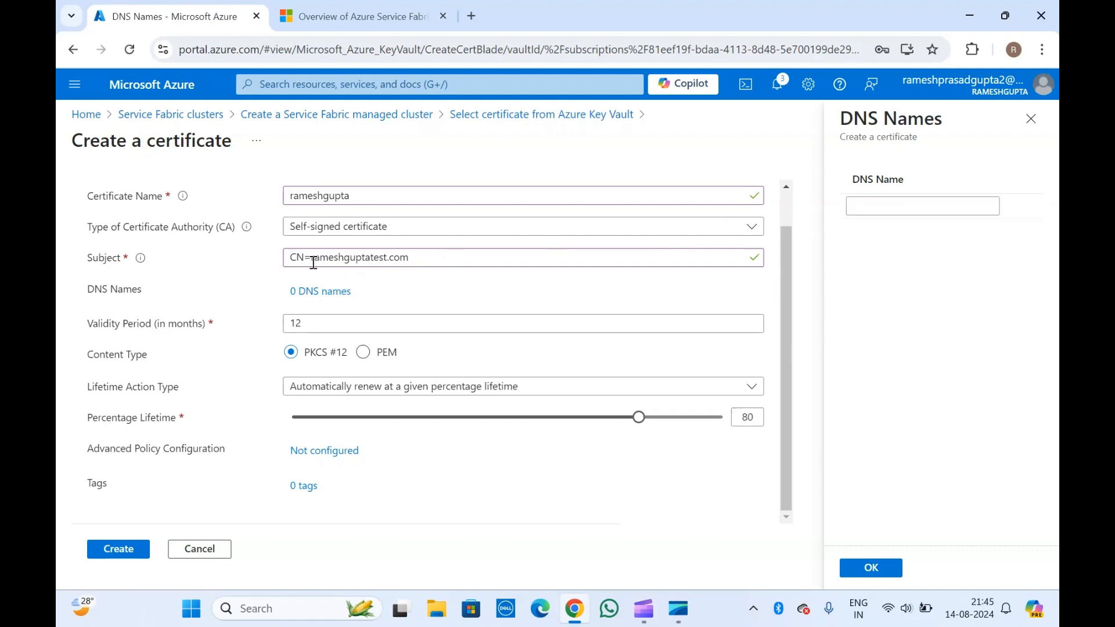
drag(312, 260, 422, 259)
key(ctrl+c)
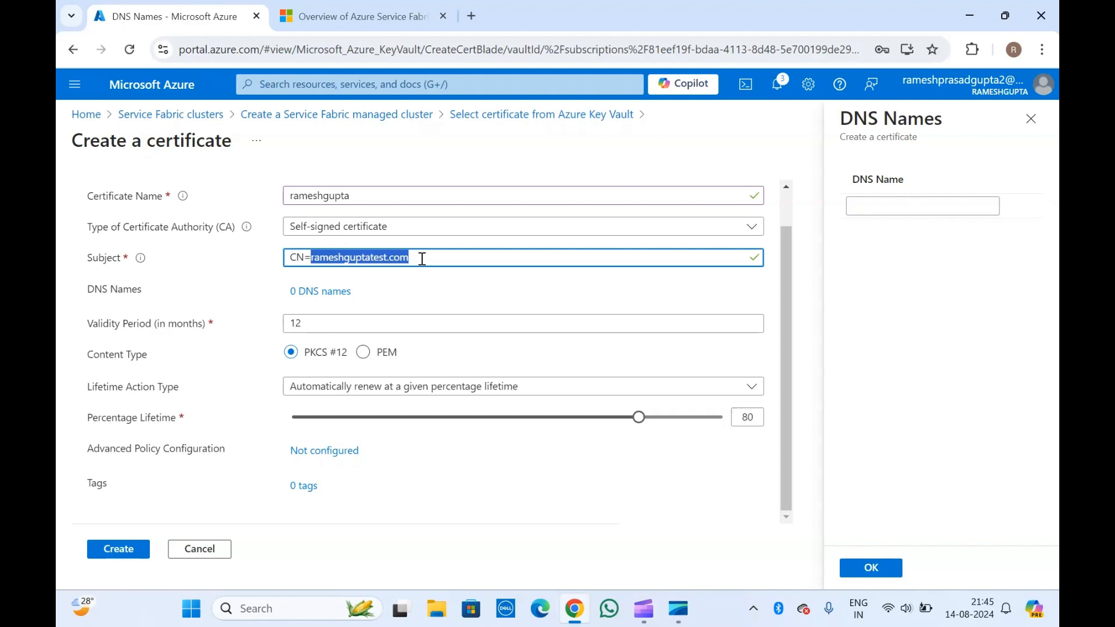
click(900, 207)
key(ctrl+v)
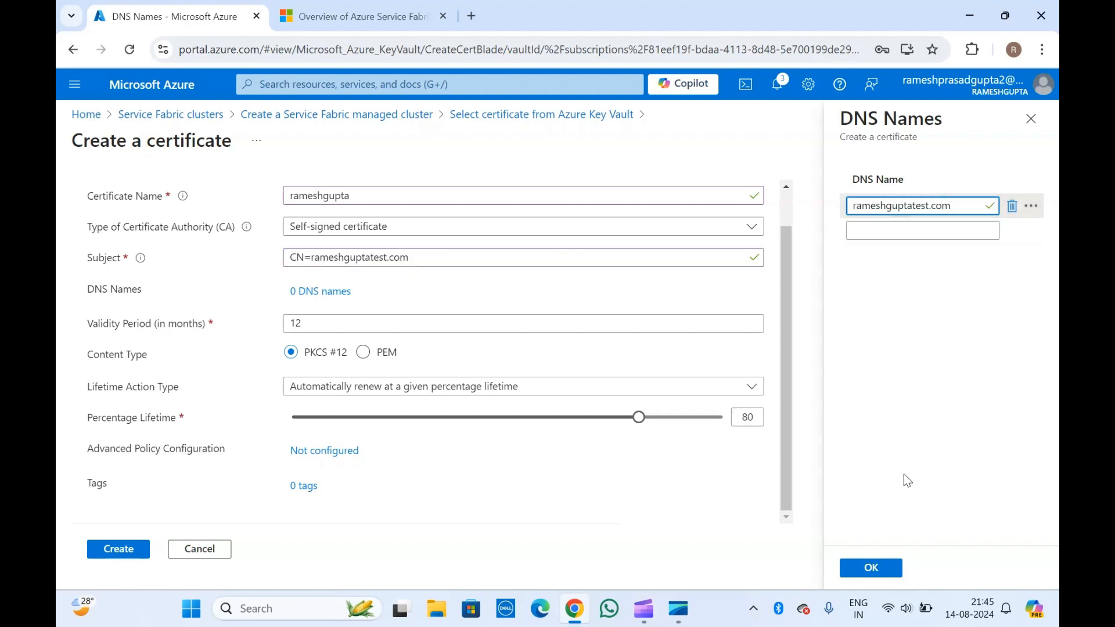
click(874, 567)
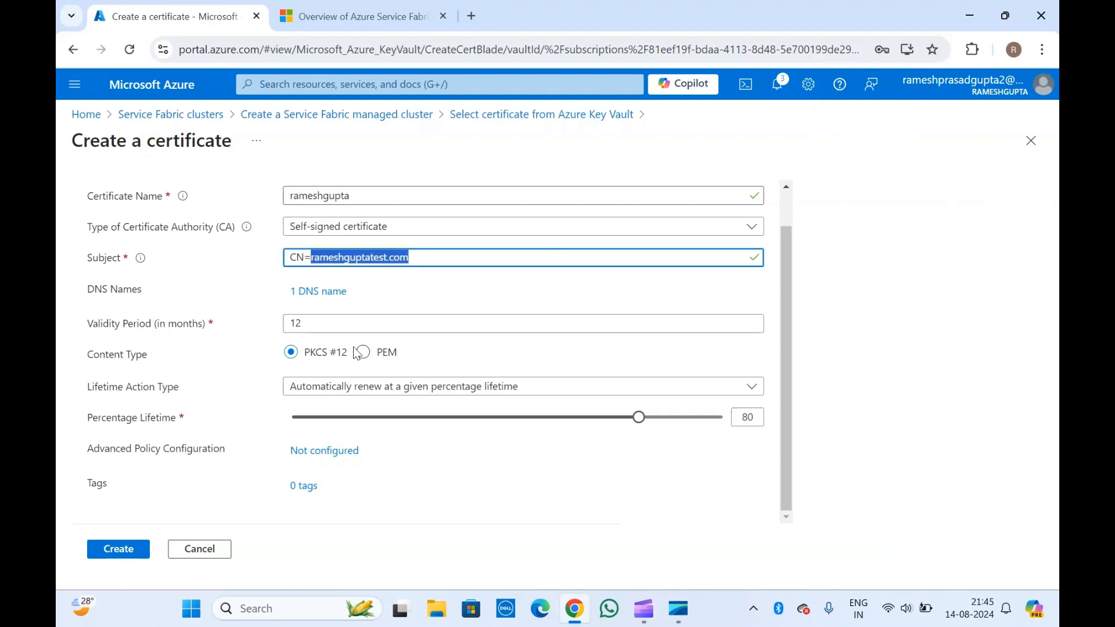
click(194, 330)
scroll(194, 329, up, 1)
scroll(169, 475, down, 1)
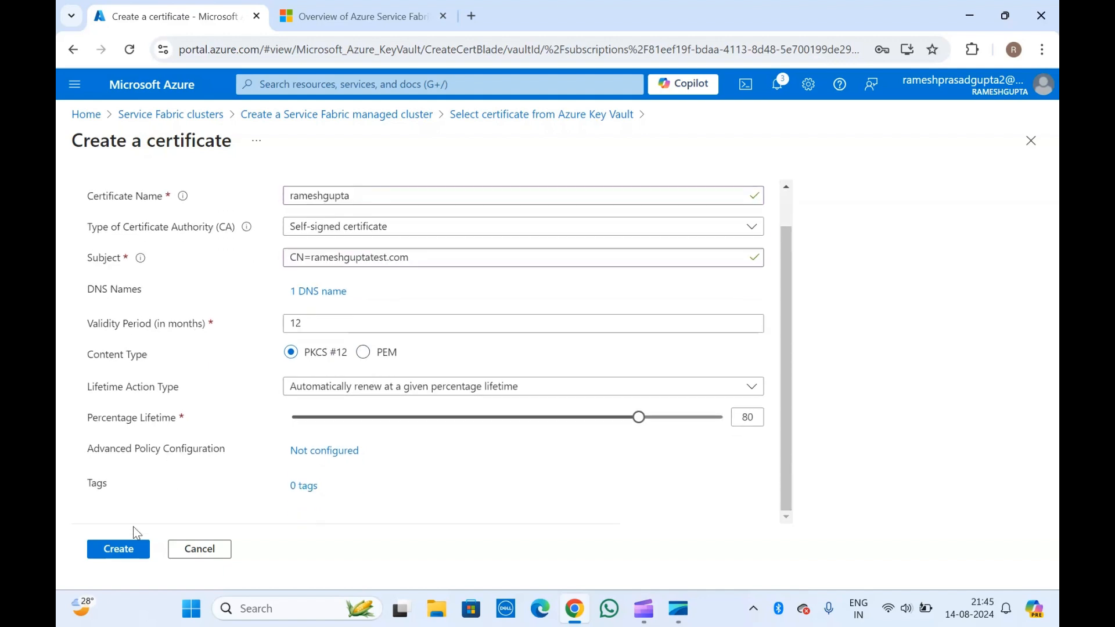
- Submit the certificate, inspect the Forbidden RBAC error, and return to the Home page
click(120, 550)
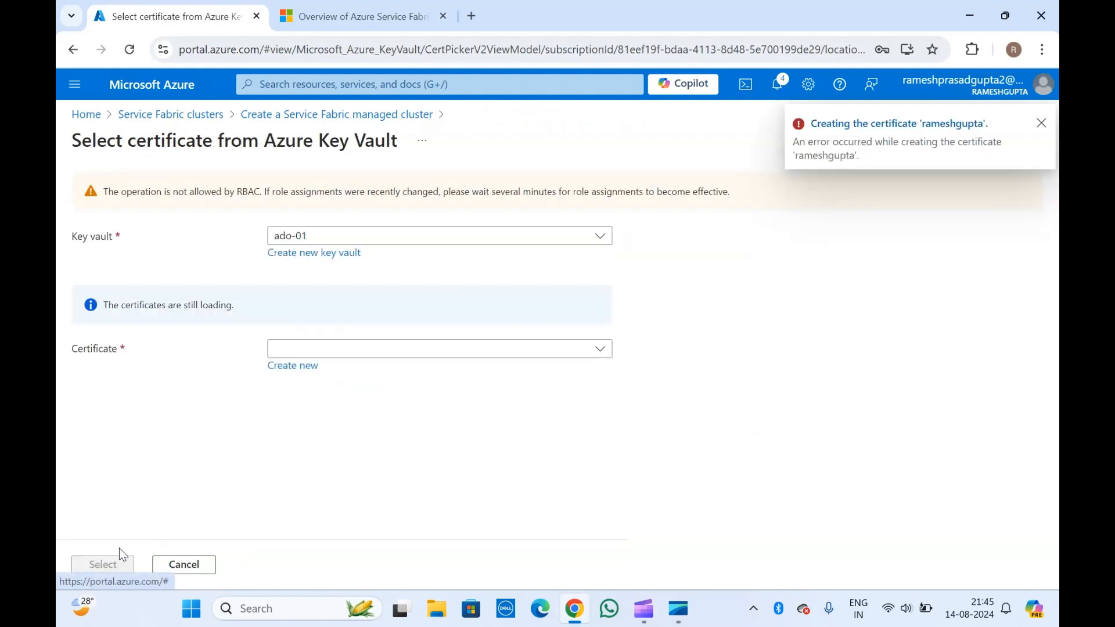
click(856, 122)
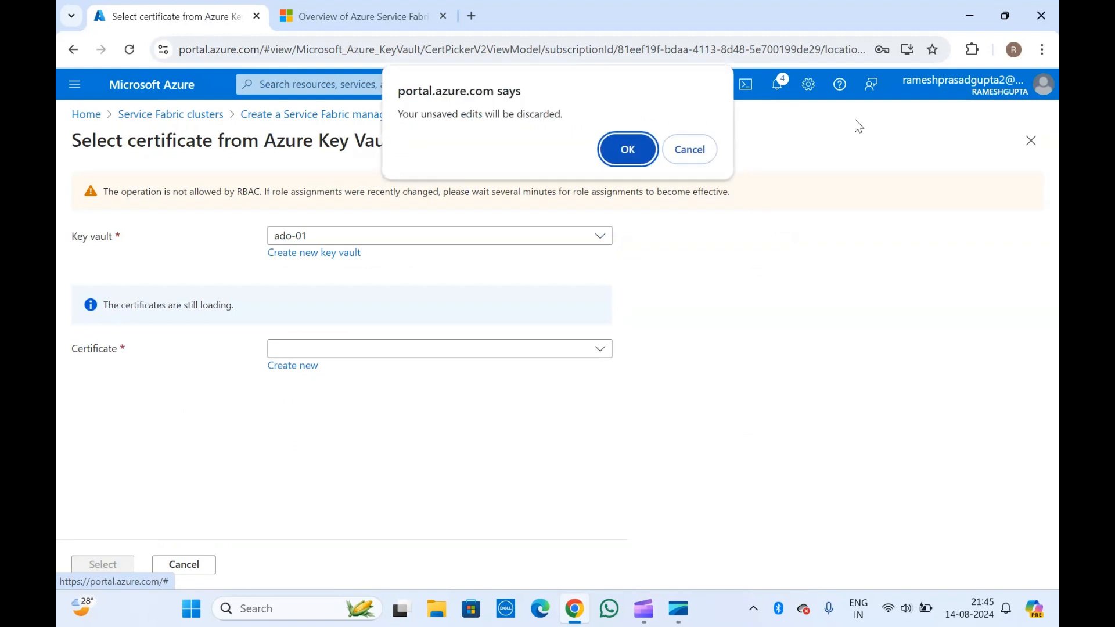
click(628, 151)
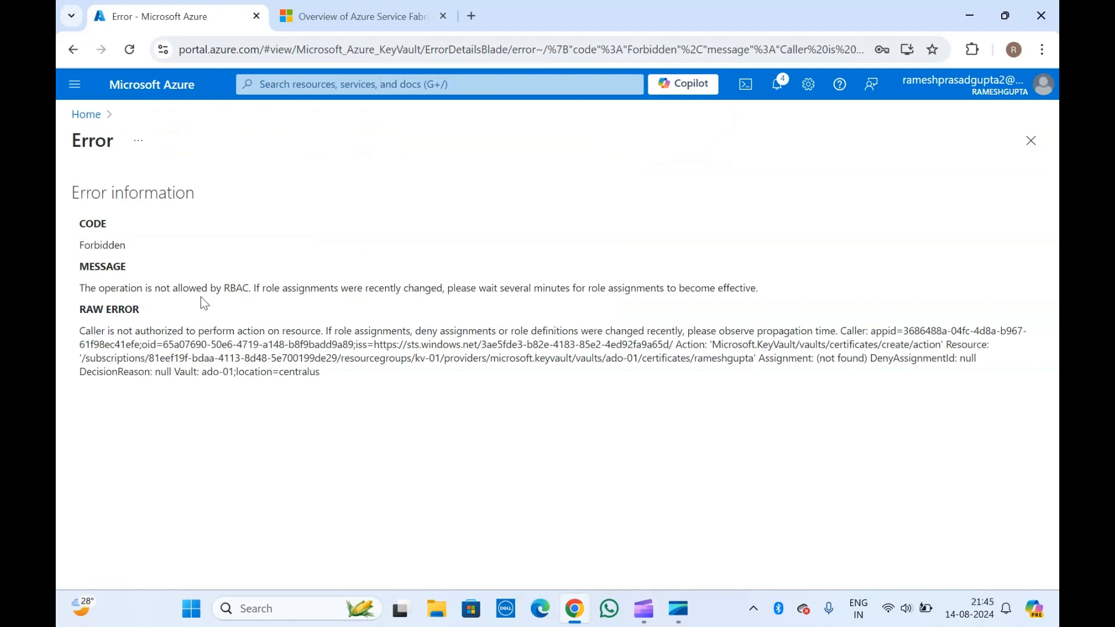
click(90, 115)
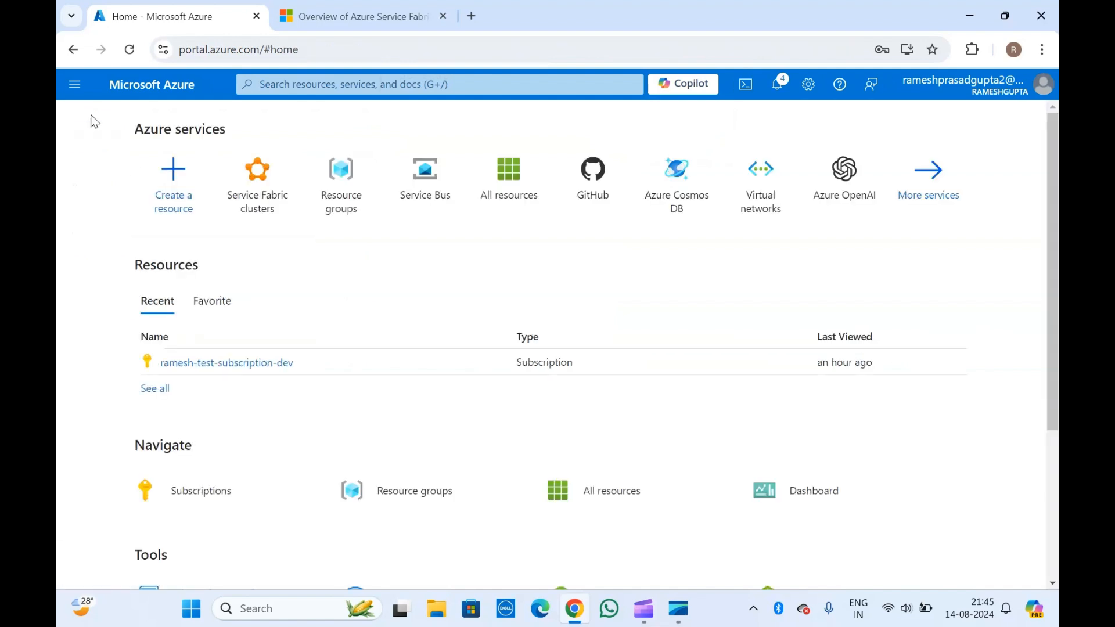
- Find Key vaults via search and open ado-01's Access configuration settings
click(470, 83)
text(key)
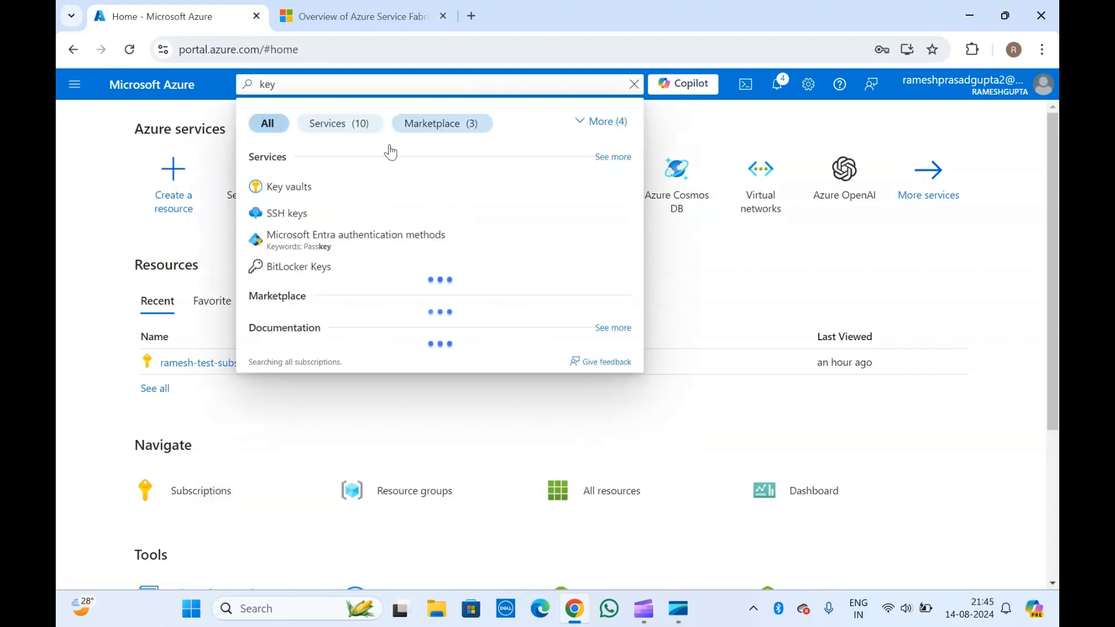
click(323, 187)
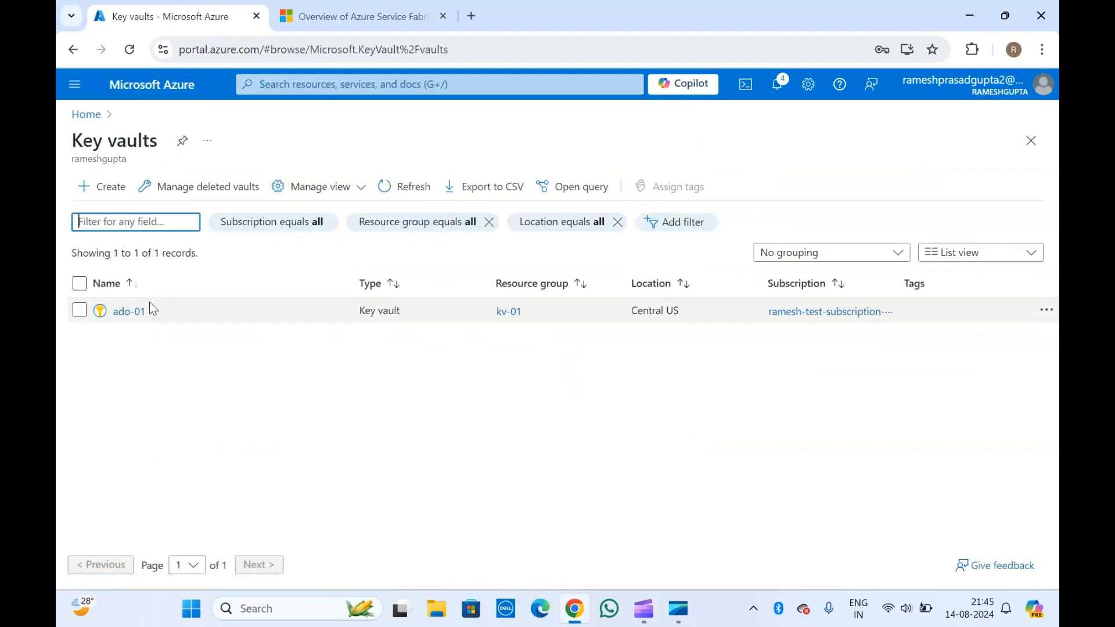
click(128, 313)
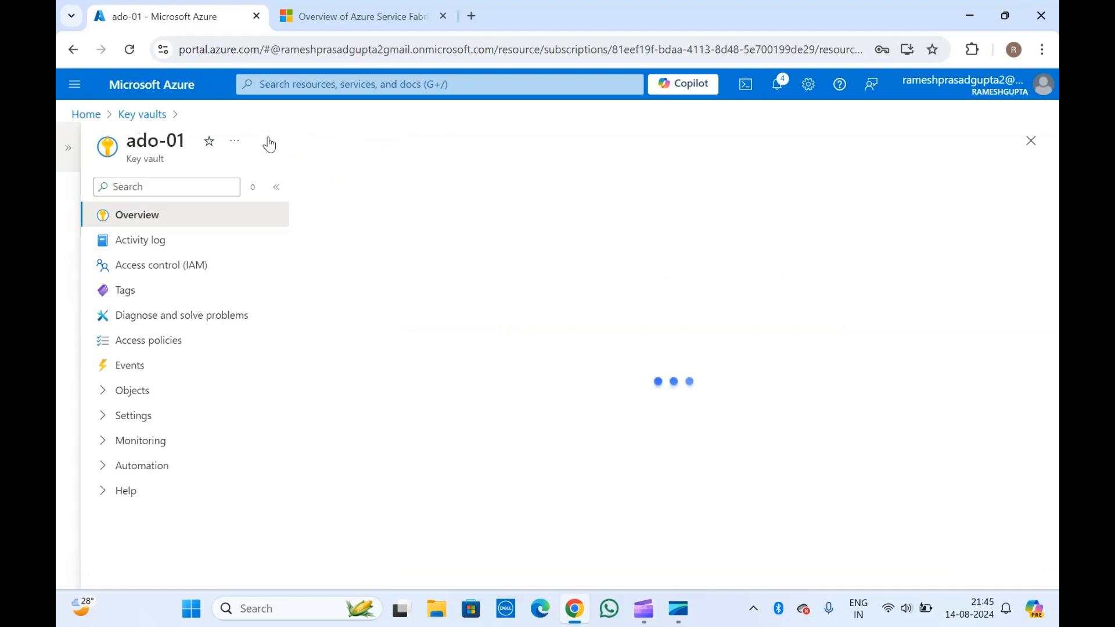
click(147, 343)
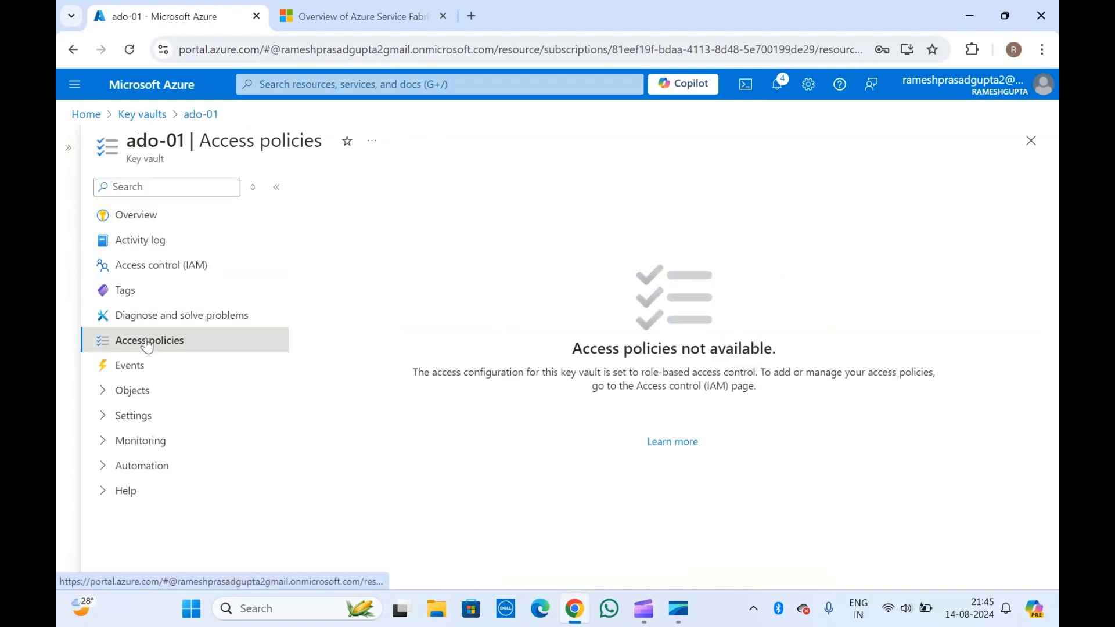
click(110, 415)
scroll(109, 423, down, 1)
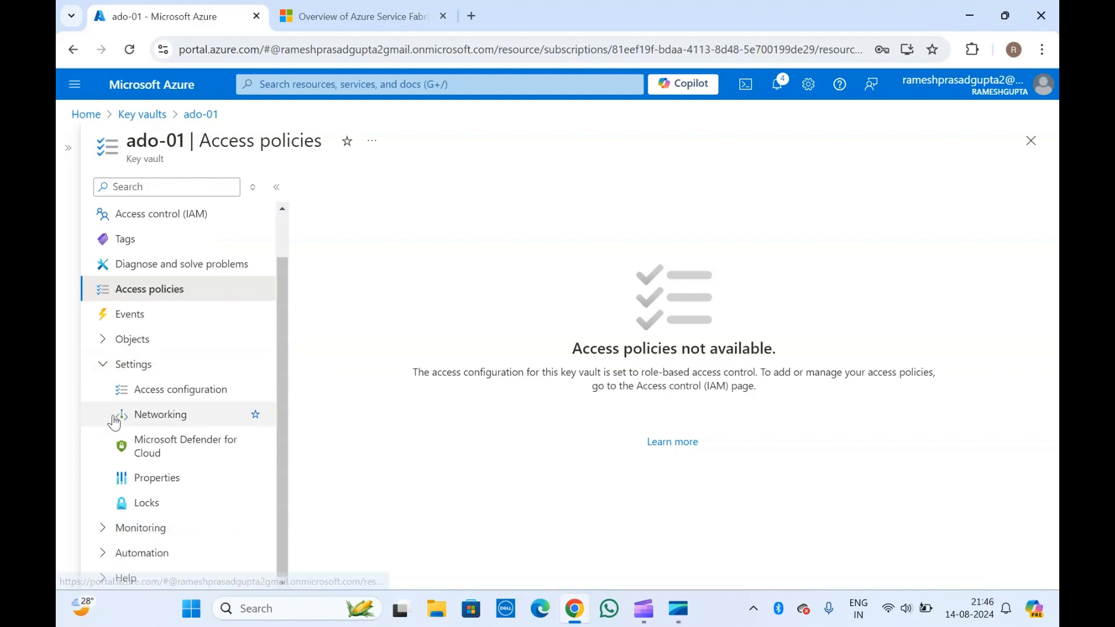
click(182, 390)
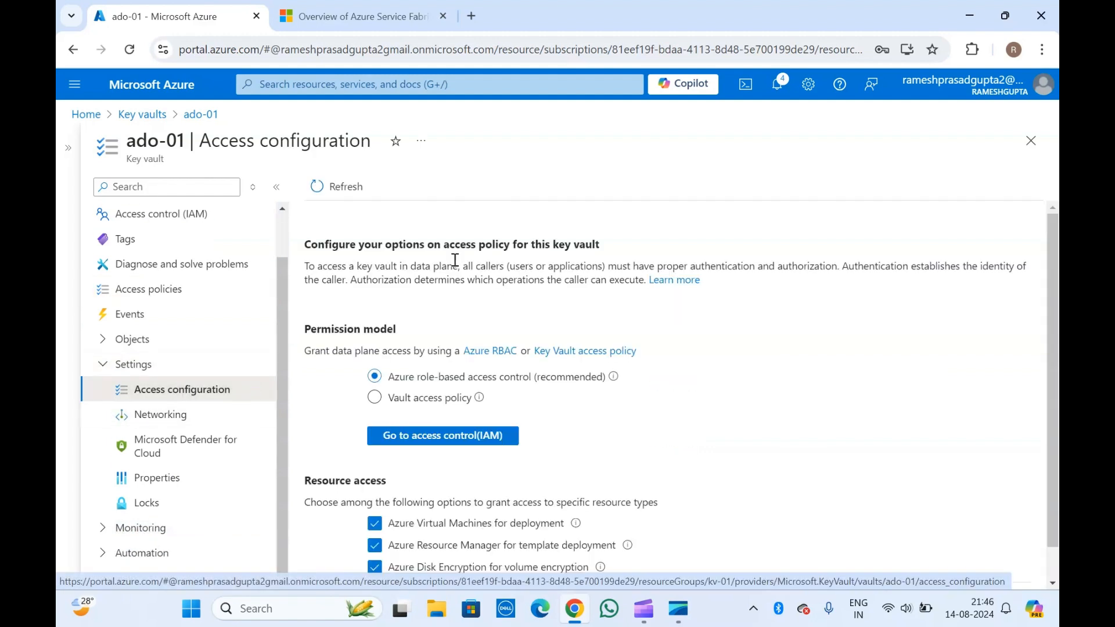
- Switch the permission model to Vault access policy and apply it
click(409, 397)
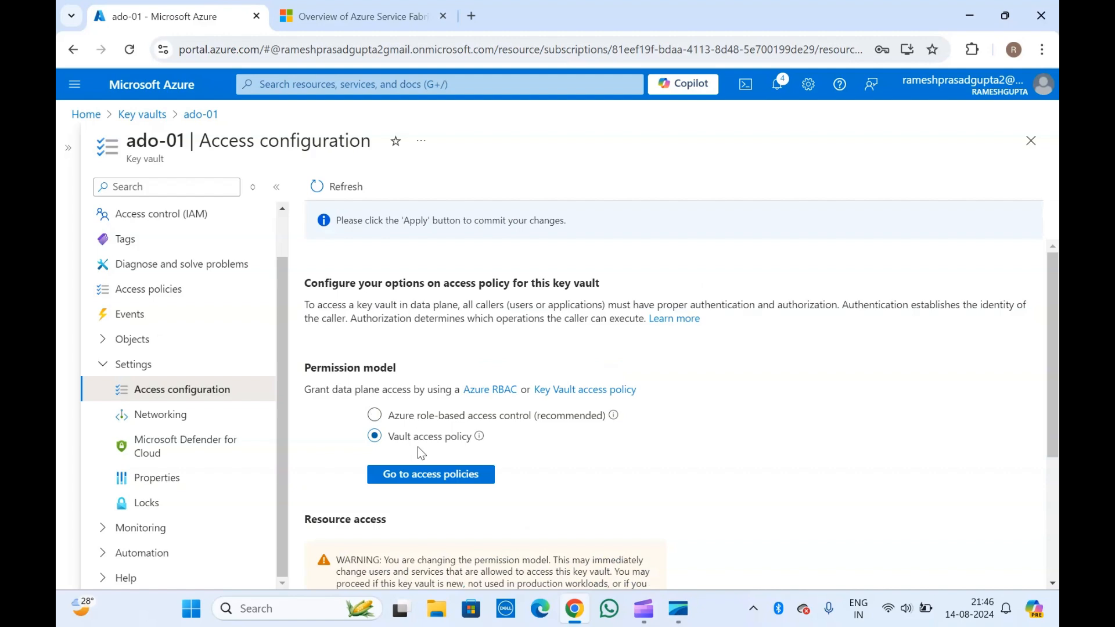
click(417, 477)
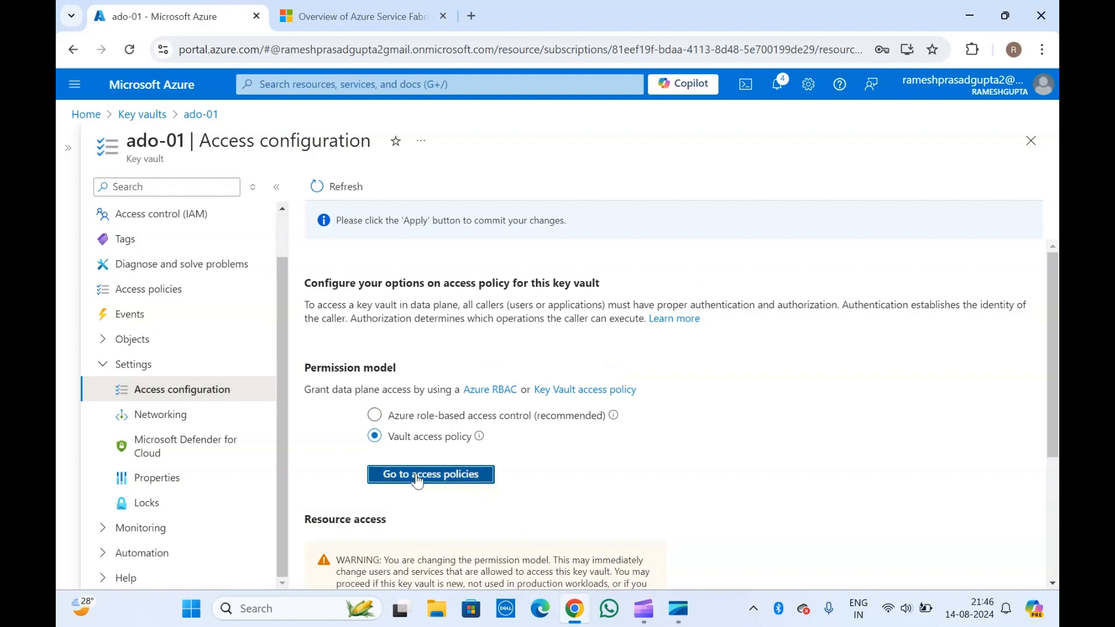
scroll(466, 550, down, 4)
click(357, 570)
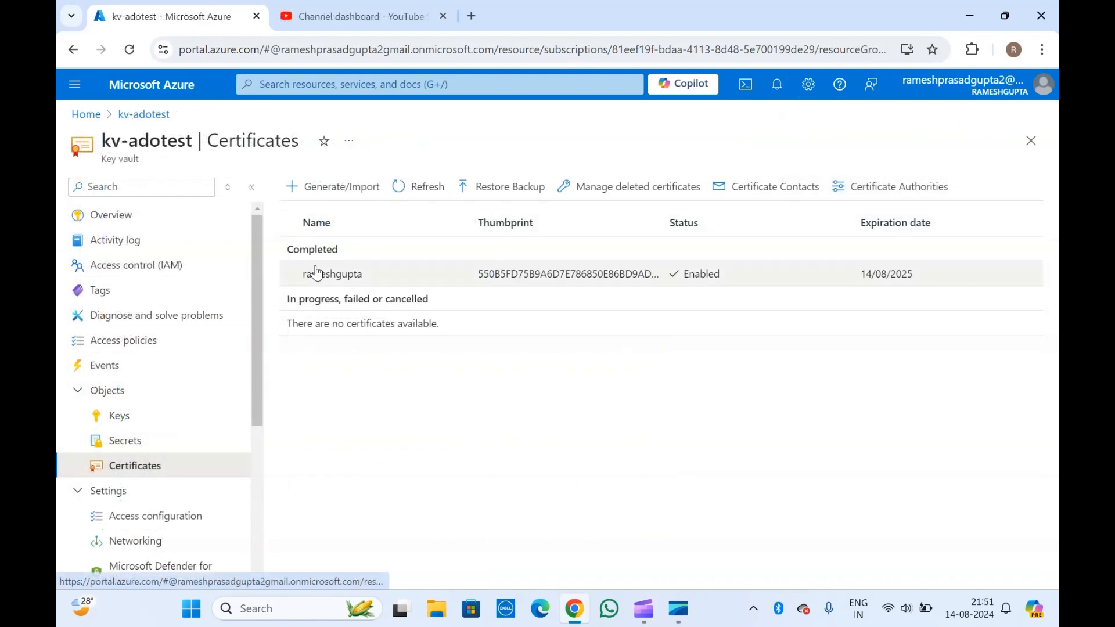
- Download the current version of the completed certificate in PFX/PEM format
click(125, 451)
click(129, 468)
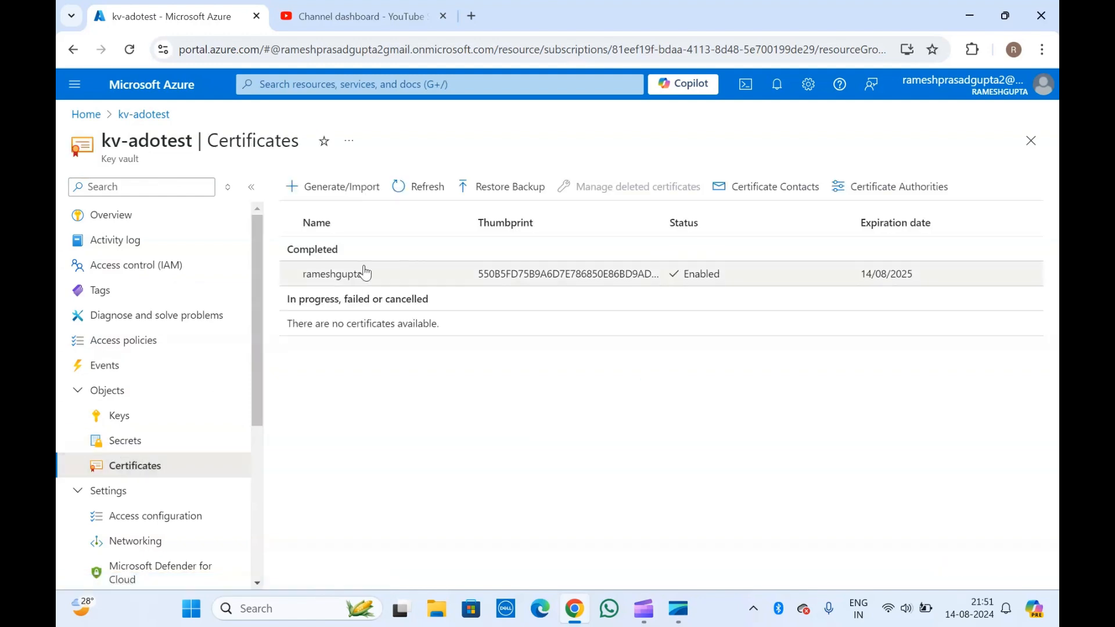
click(365, 273)
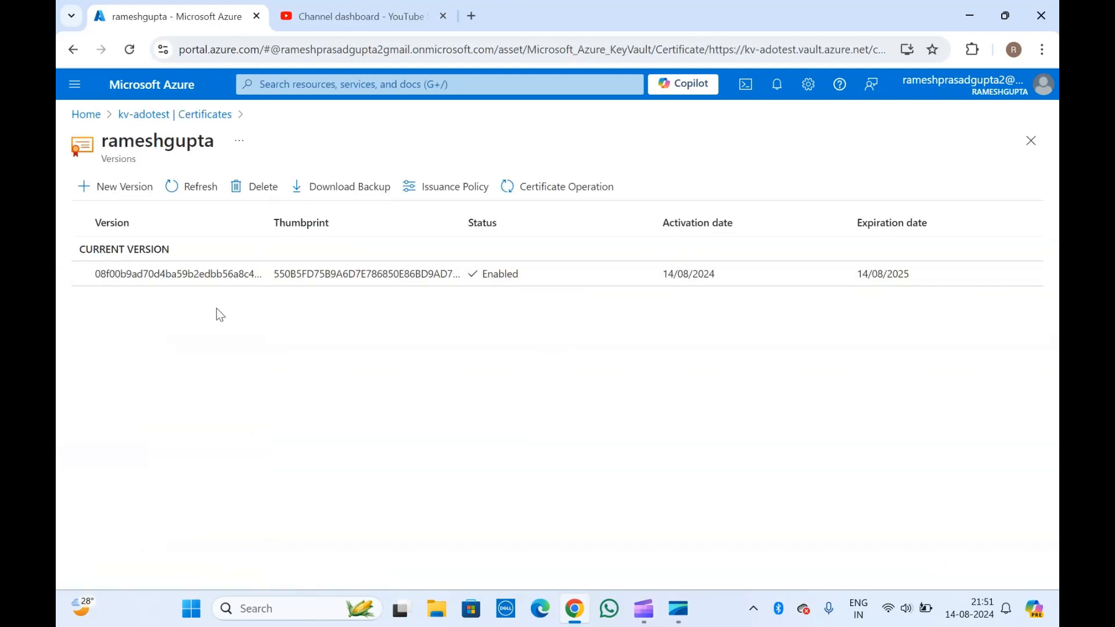
click(288, 274)
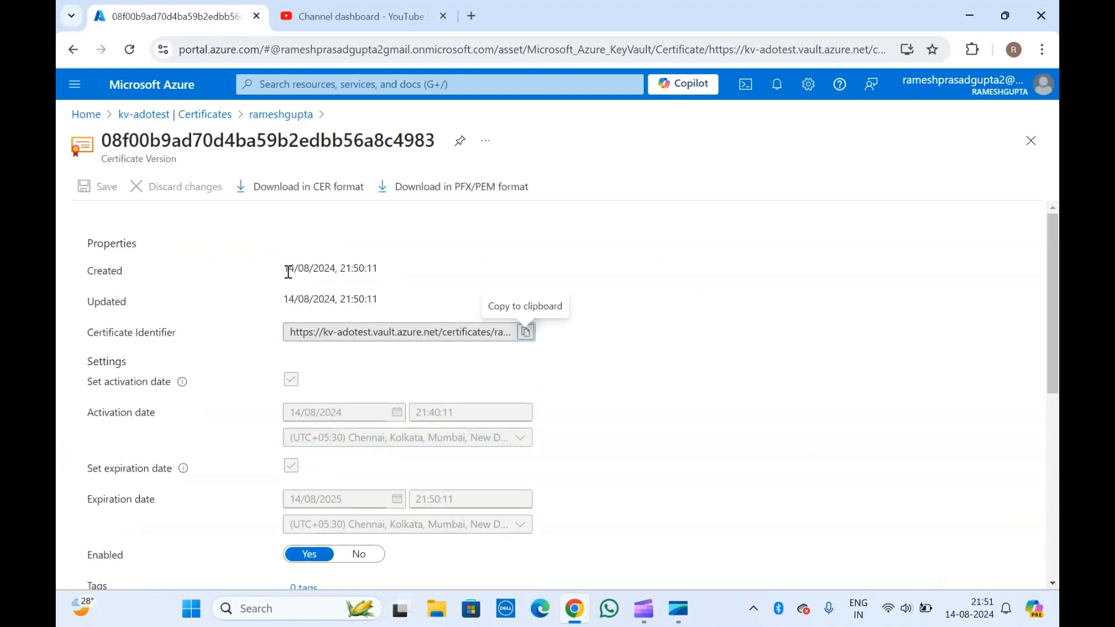
scroll(244, 302, down, 7)
scroll(200, 329, up, 7)
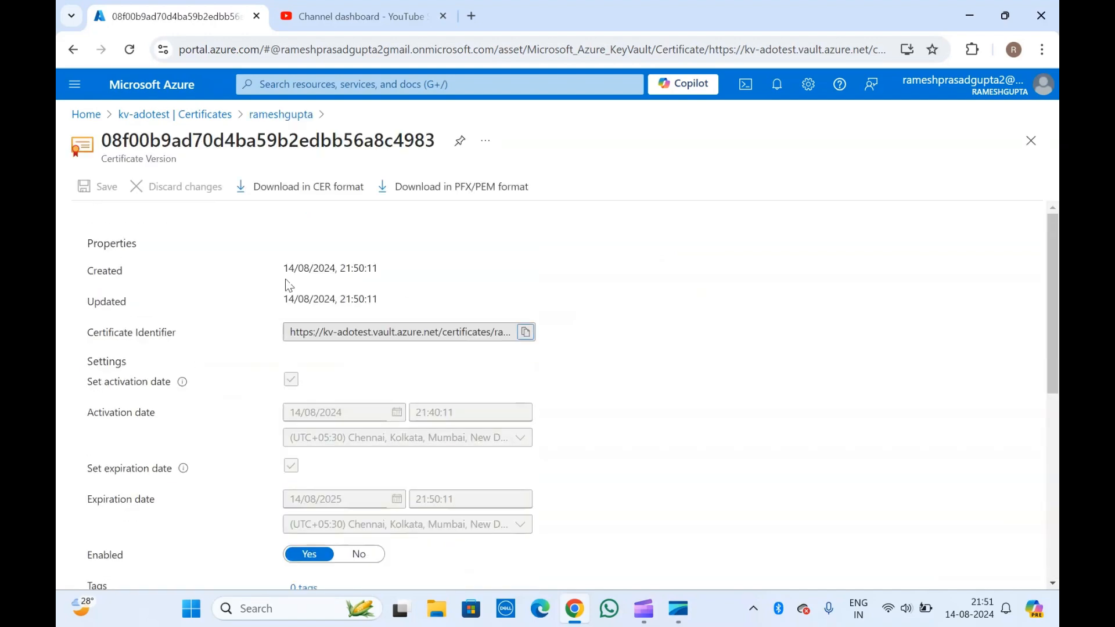
click(445, 188)
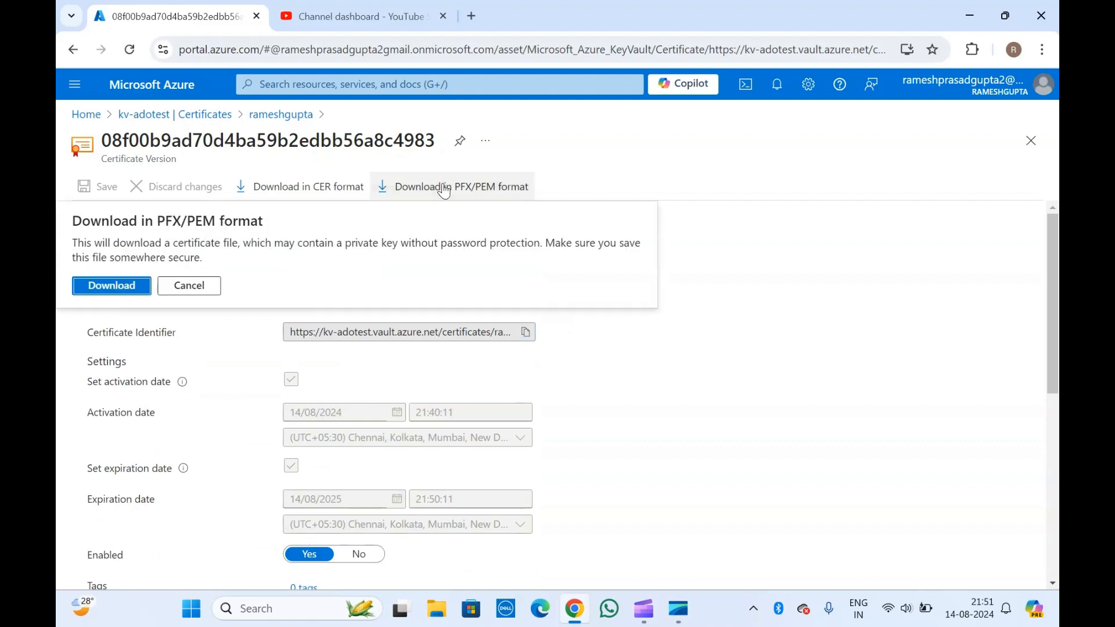
click(104, 287)
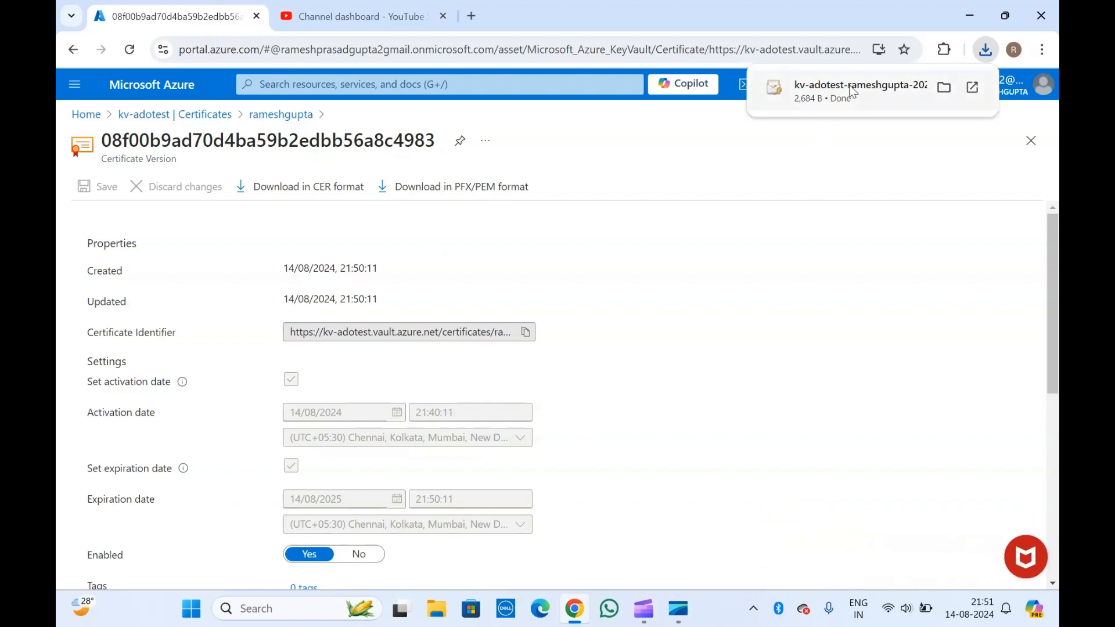
- Import the downloaded certificate with automatic store selection and return to the certificates list
mouse_move(841, 102)
click(827, 92)
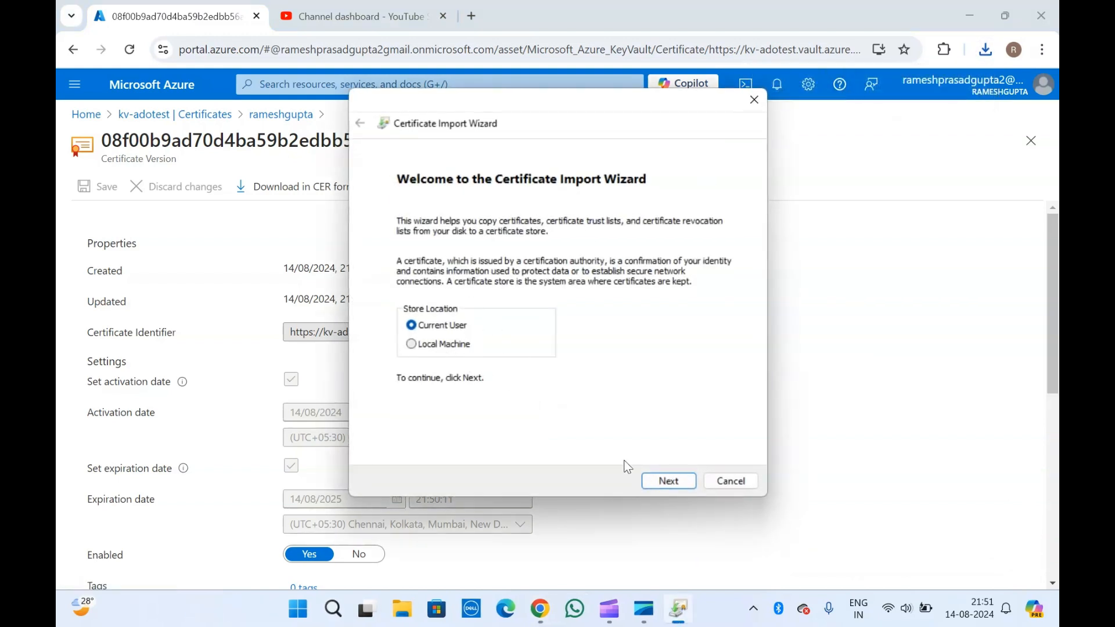
click(662, 482)
click(662, 483)
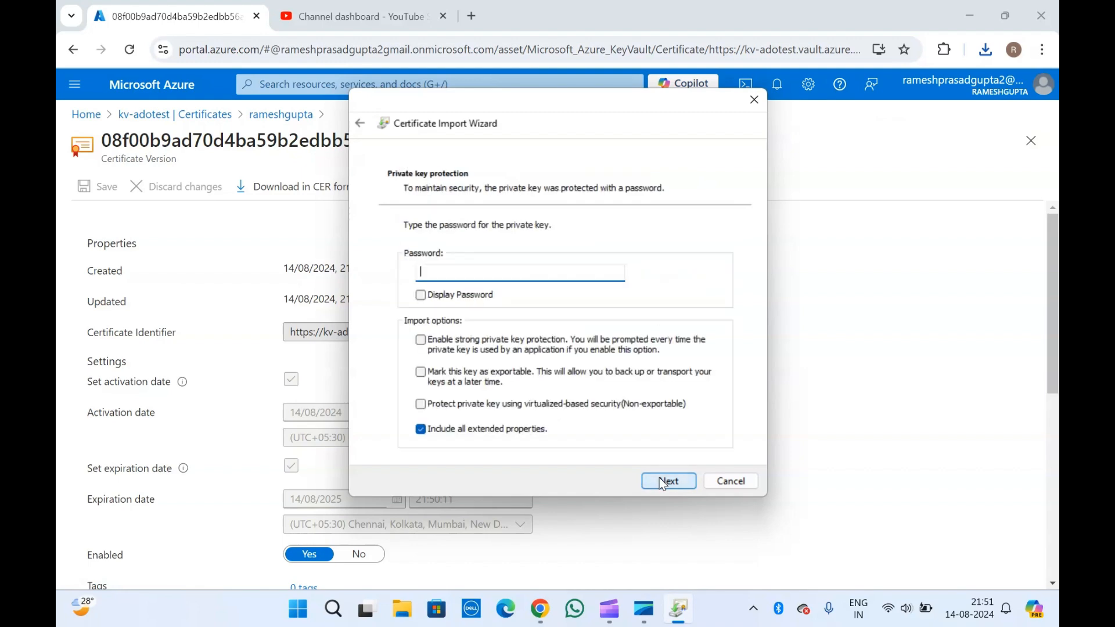
click(663, 482)
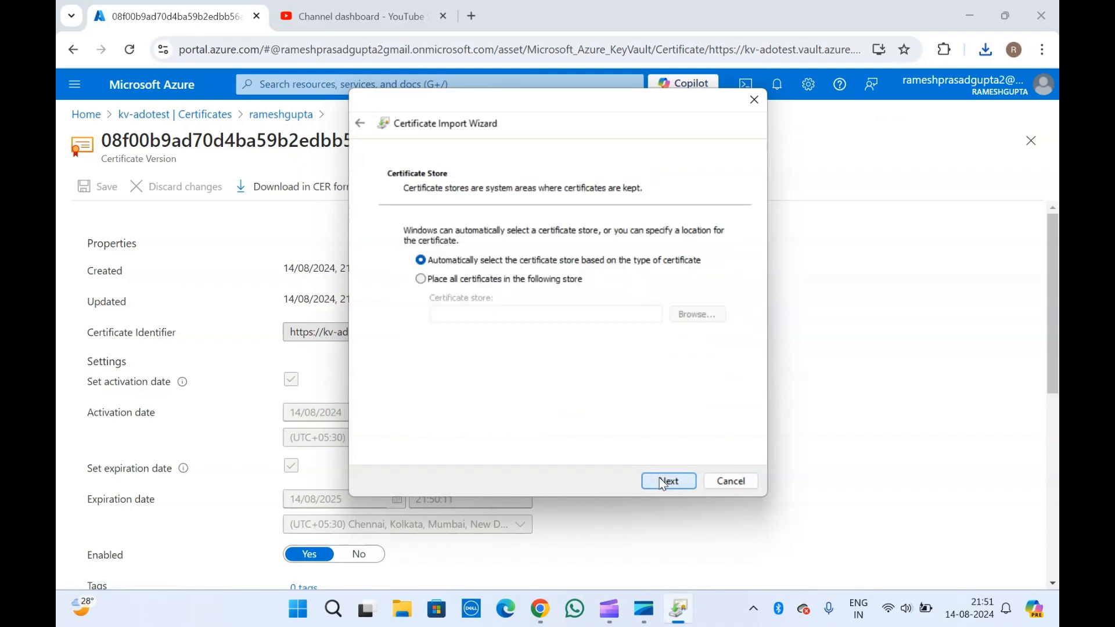
click(663, 482)
click(663, 482)
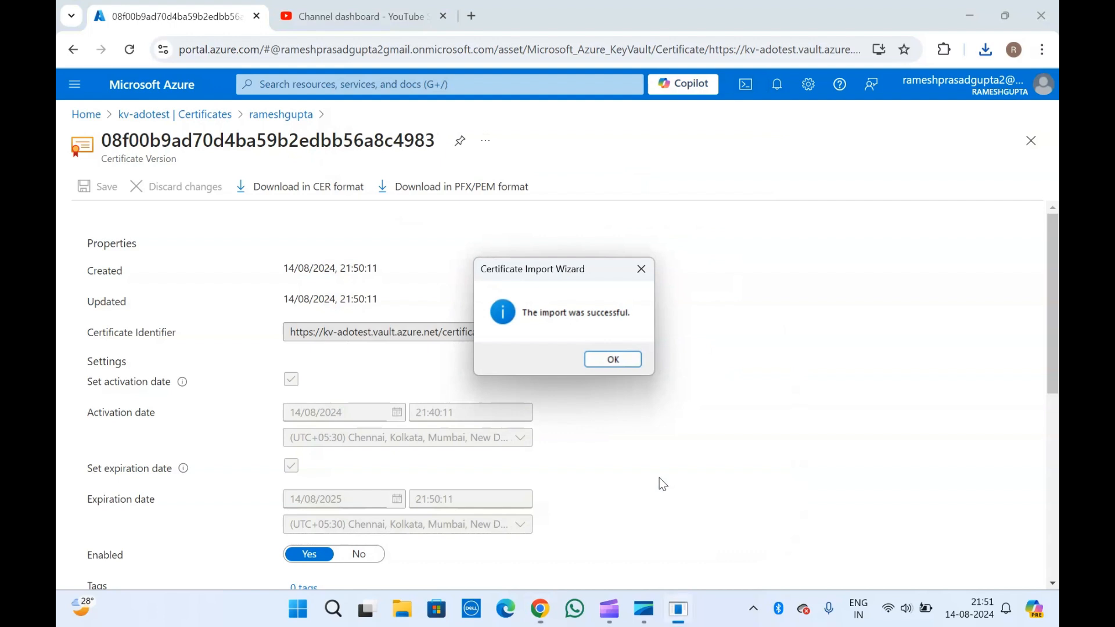
click(617, 358)
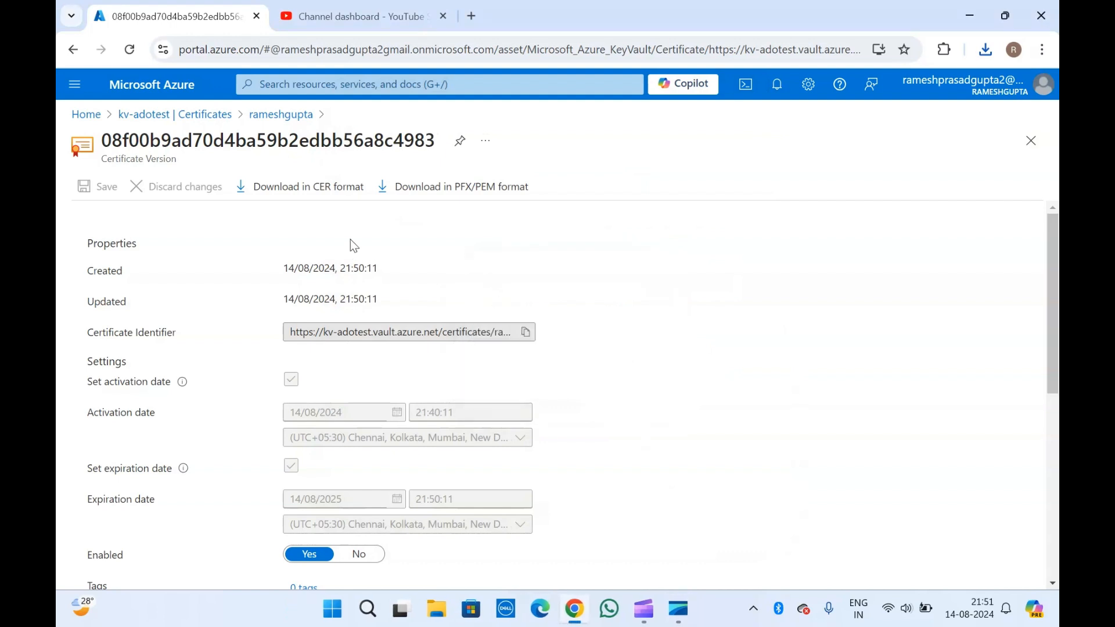
click(201, 114)
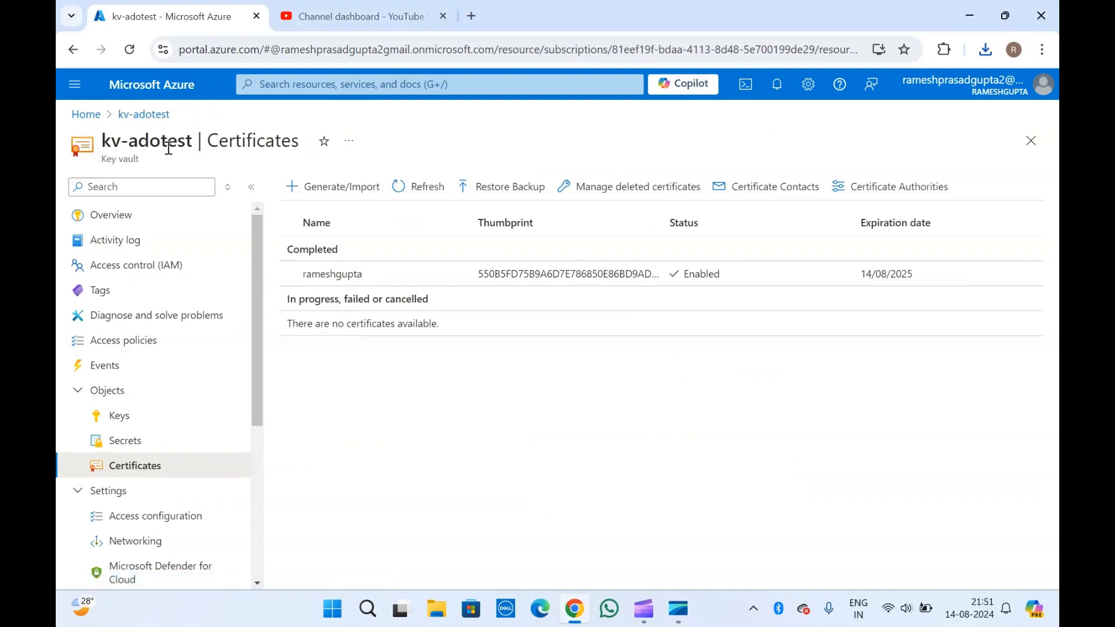
- View kv-adotest's access policies and overview, then open Service Fabric clusters from Home
click(126, 343)
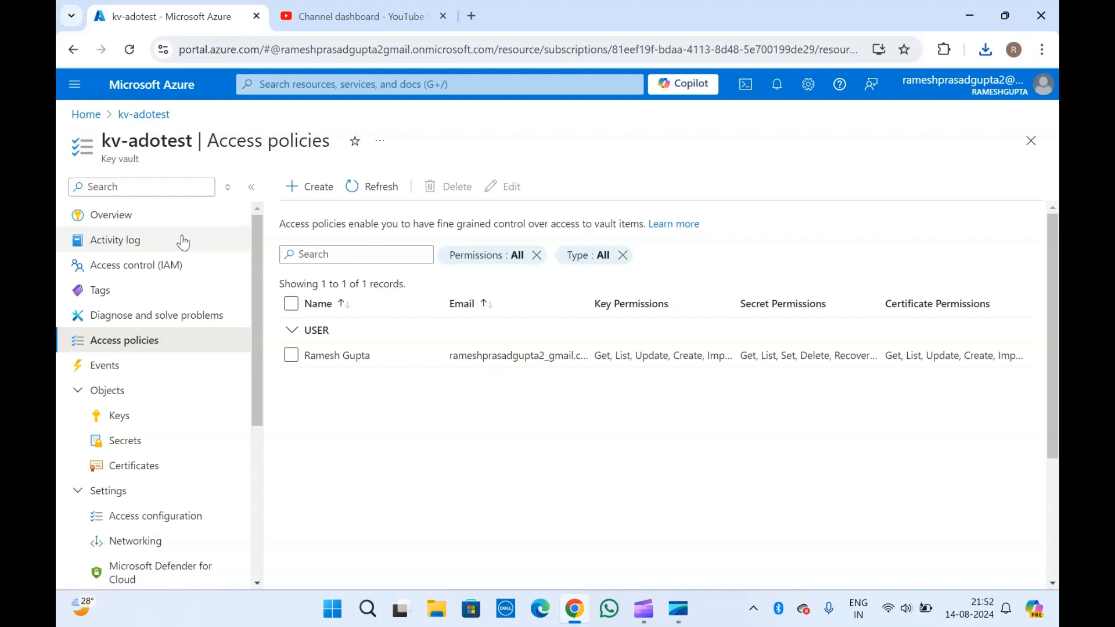
click(143, 220)
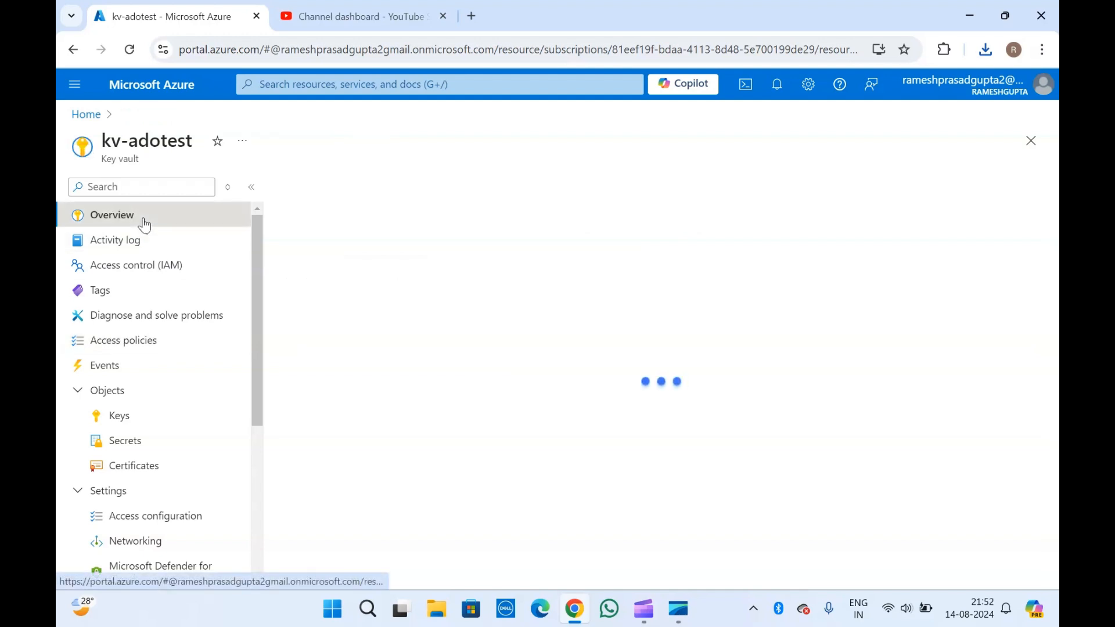
scroll(396, 411, down, 5)
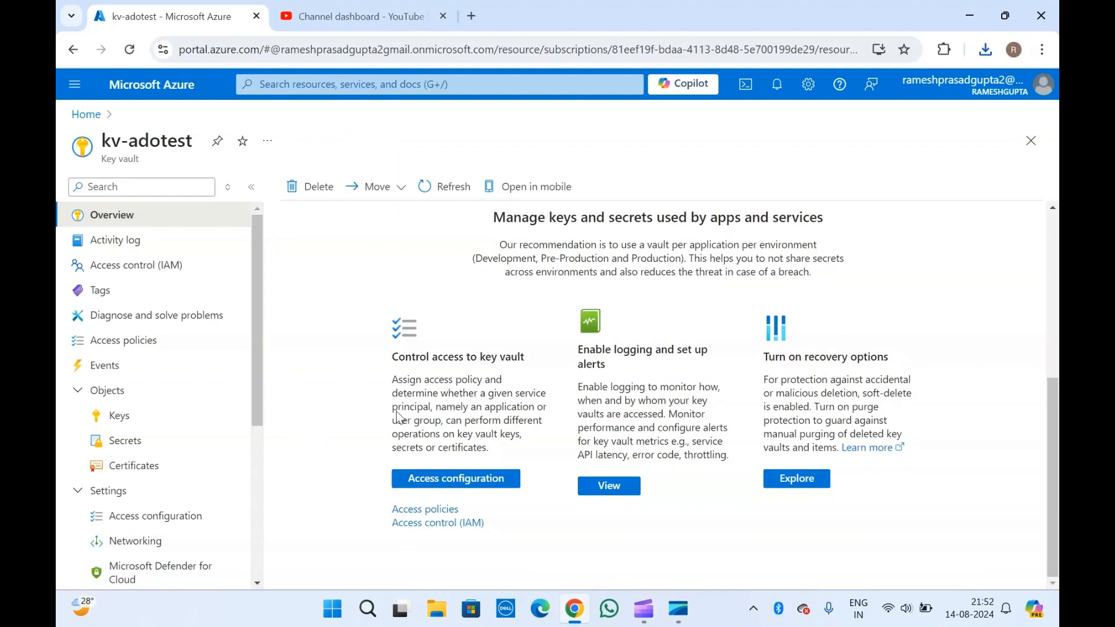
click(86, 114)
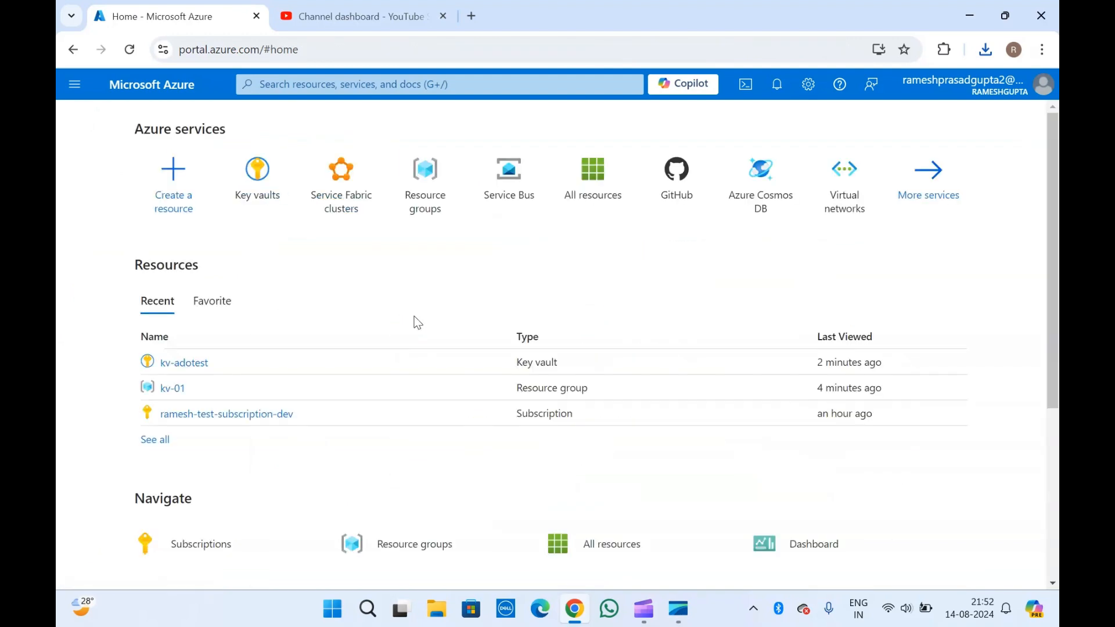
click(352, 196)
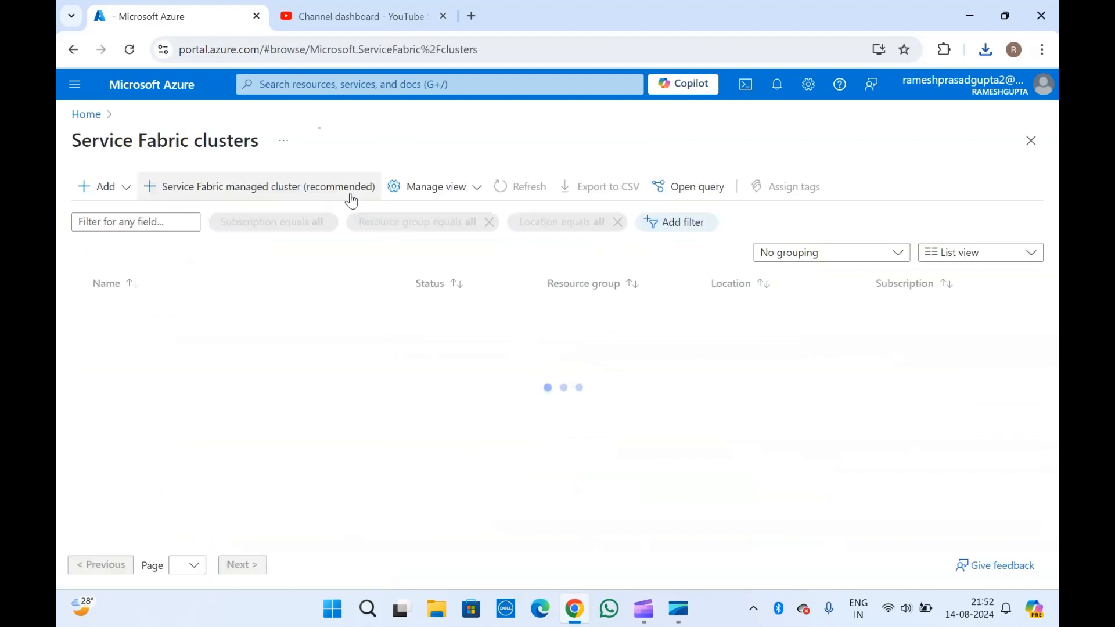
- Start a managed cluster in resource group kv-01 named svc-fabric-01 with Basic SKU
click(108, 196)
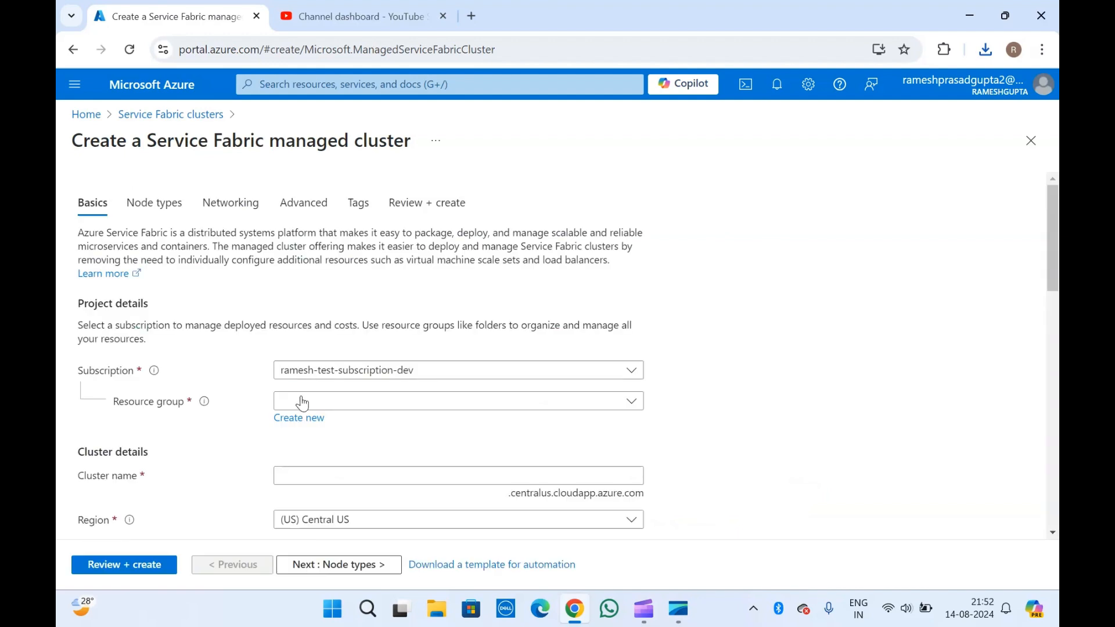
click(315, 405)
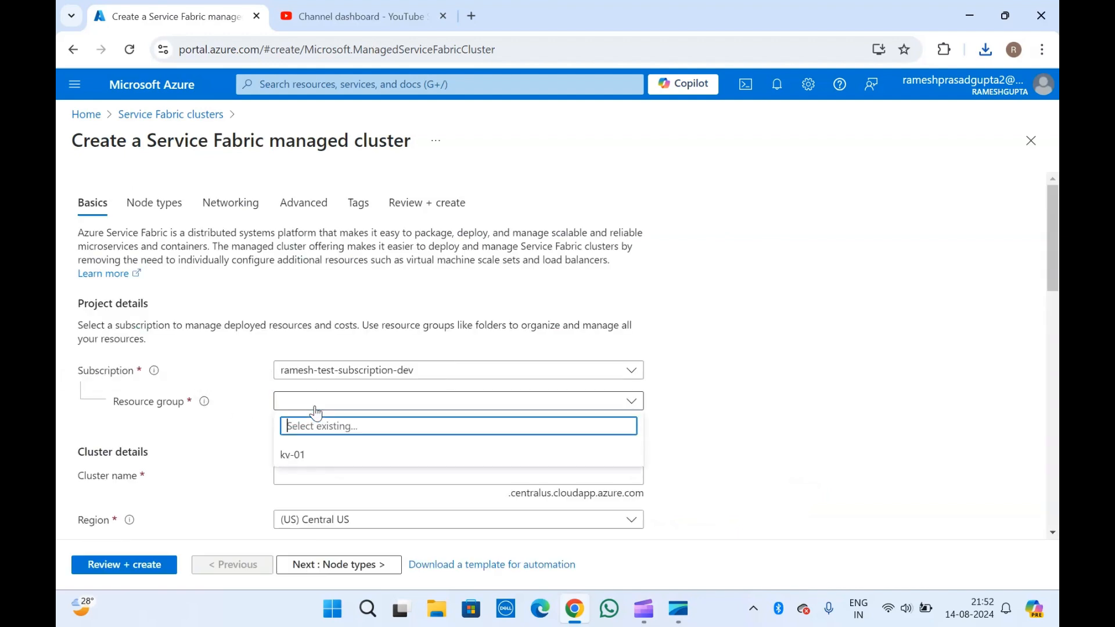
click(314, 454)
scroll(312, 448, down, 3)
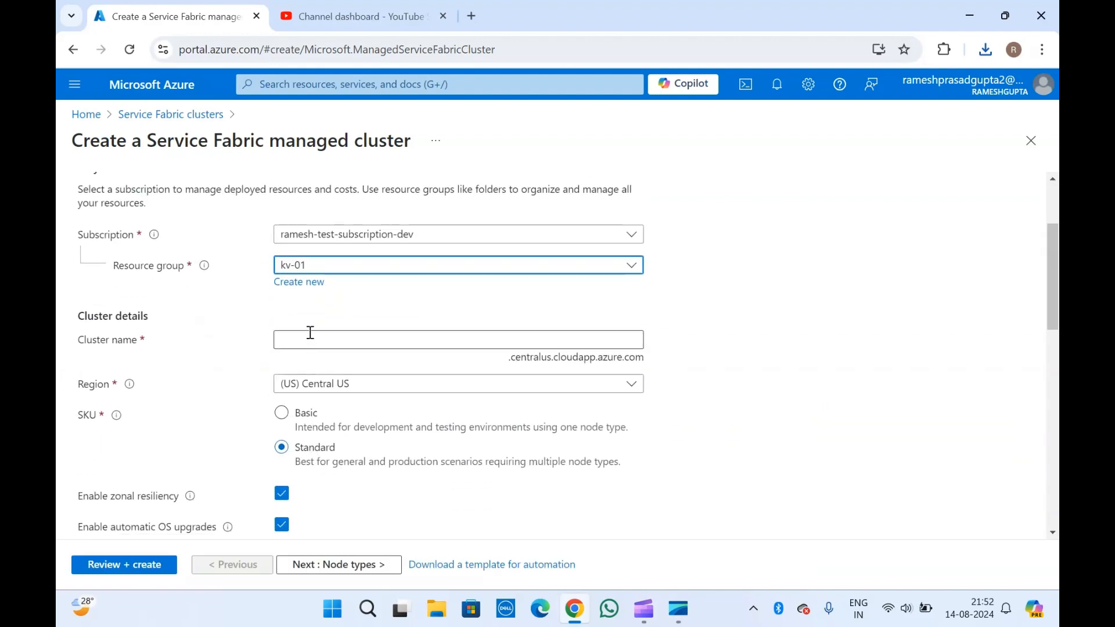
click(310, 333)
text(ser)
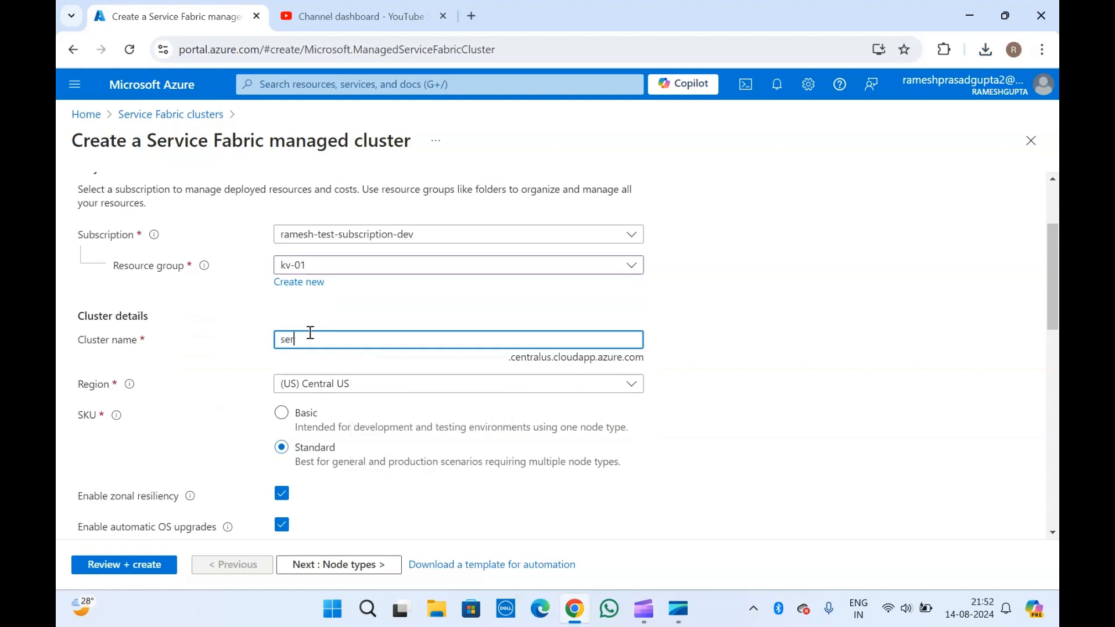
text(vc)
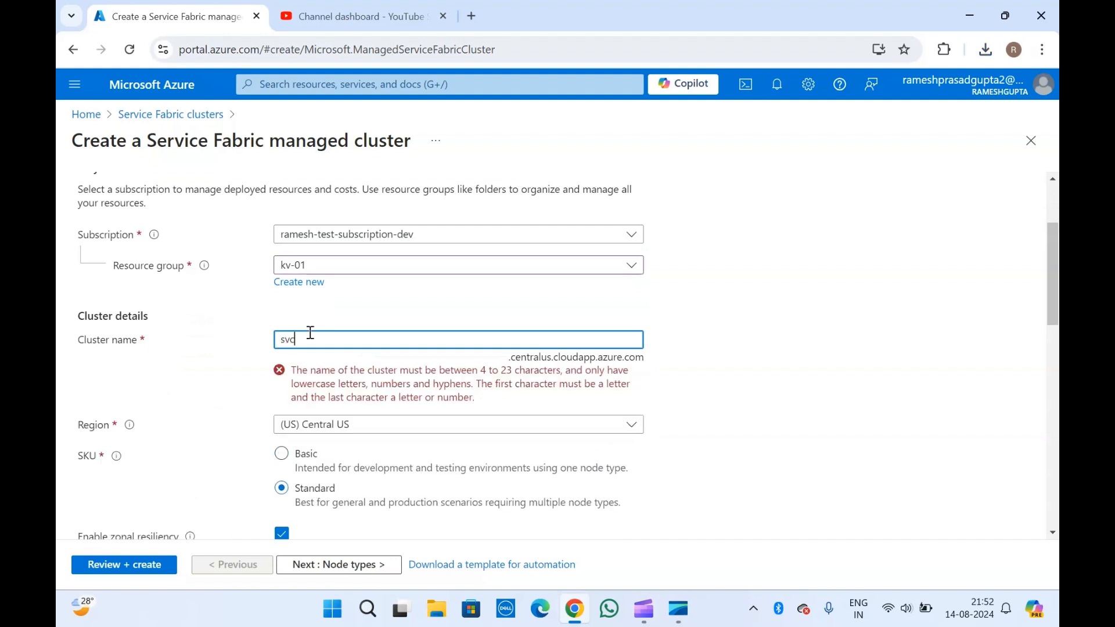
text(-fabric-01)
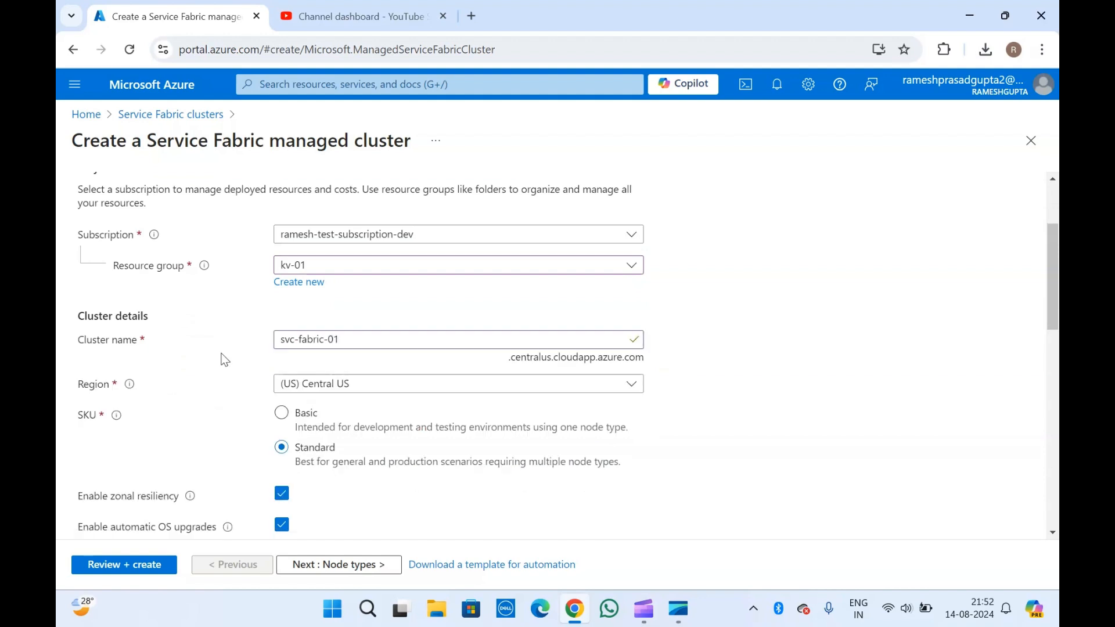
scroll(222, 359, down, 2)
click(286, 324)
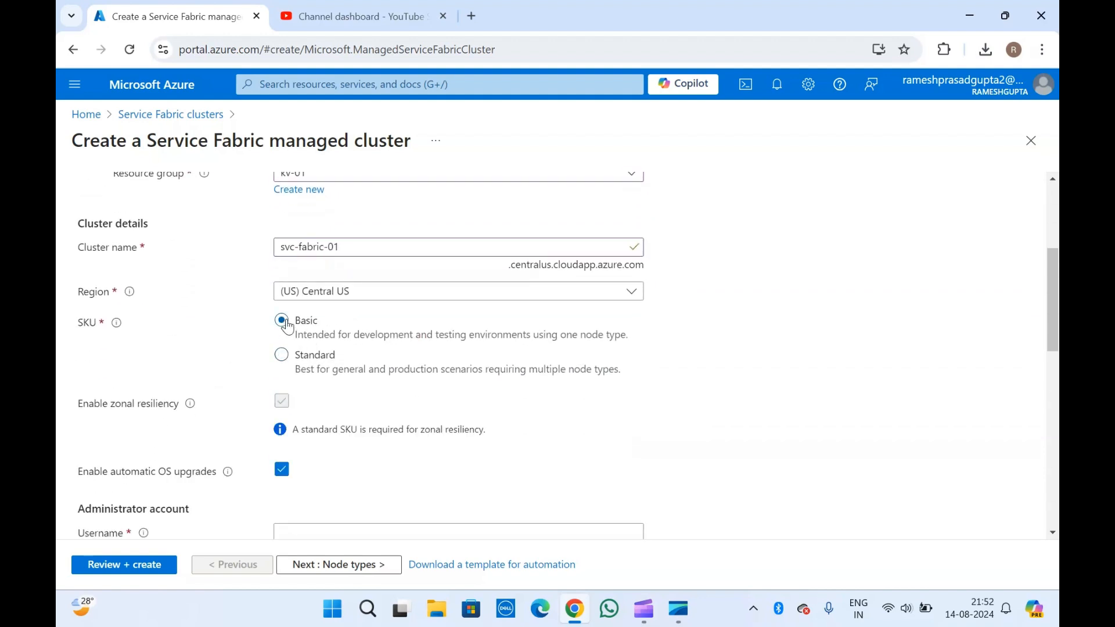
scroll(288, 323, down, 5)
- Set the administrator username azureuser and enter and confirm the admin password
click(299, 282)
text(azureuser)
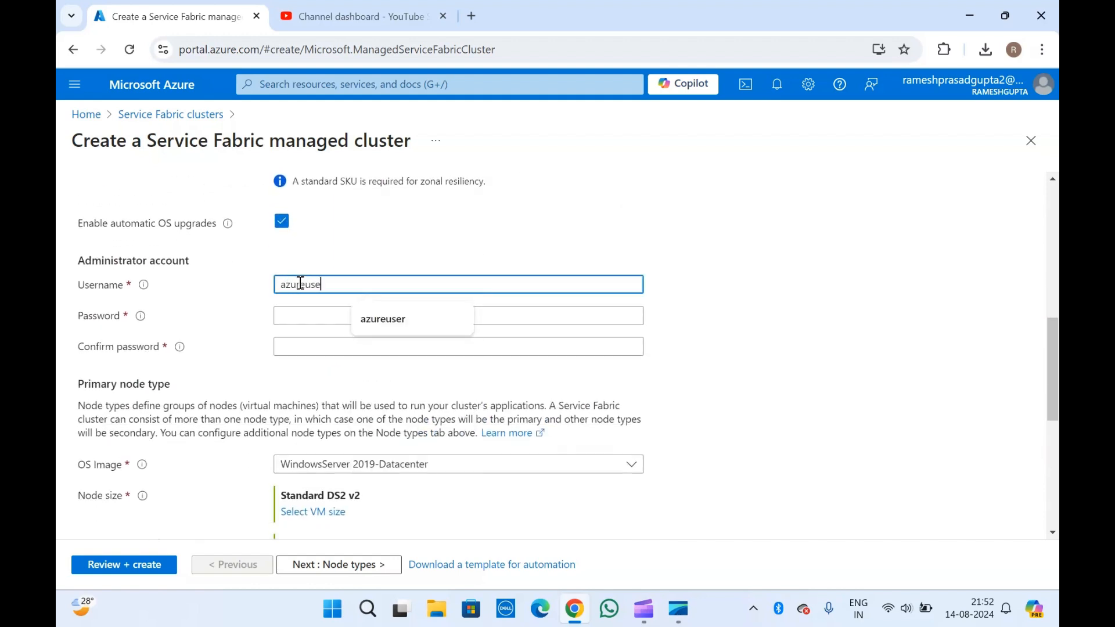
click(303, 313)
text(••••••••)
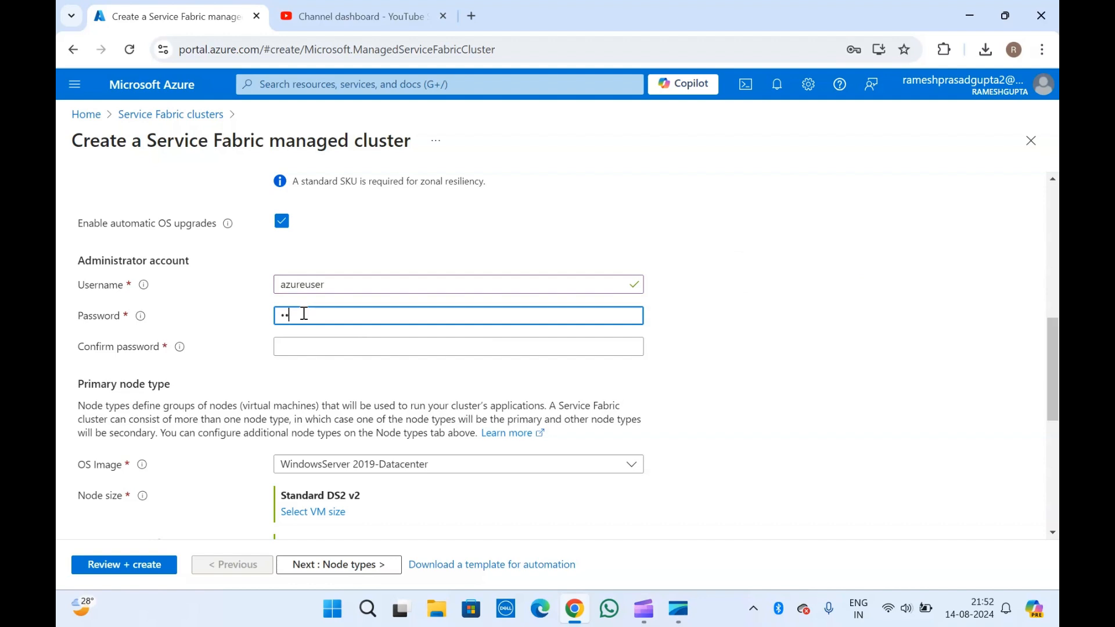
text(••••)
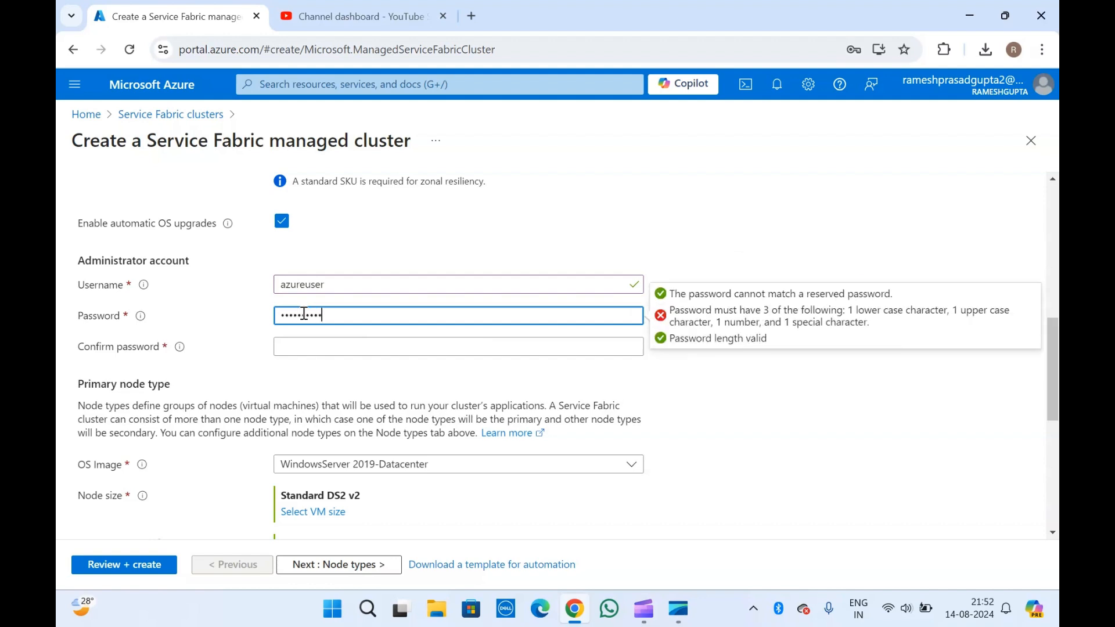
click(312, 345)
text(••••••••••••)
scroll(312, 345, down, 2)
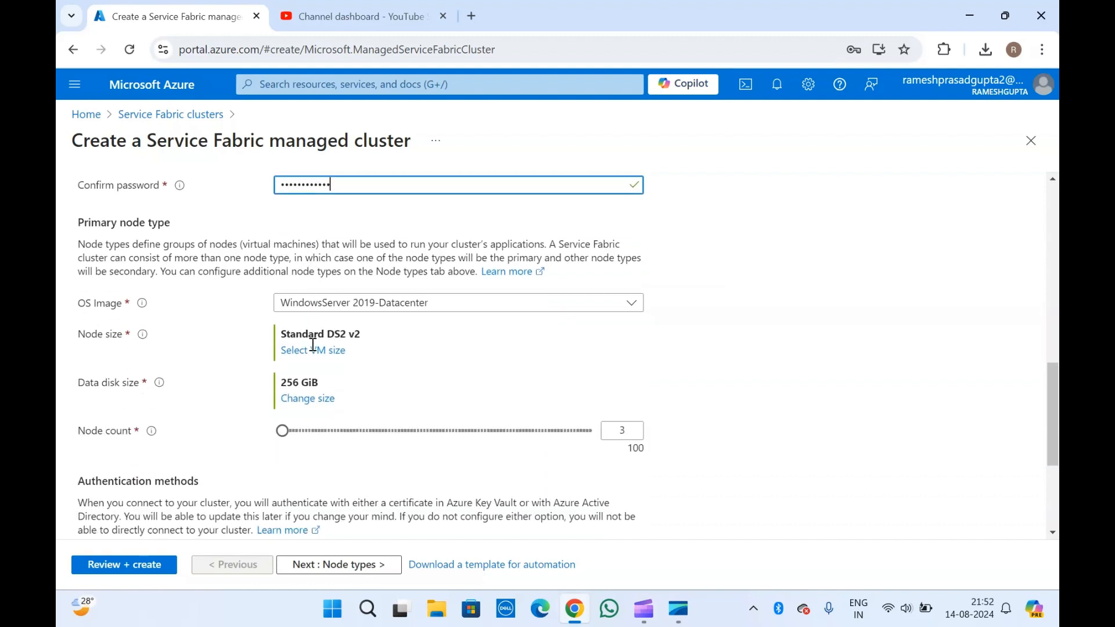
scroll(313, 345, down, 1)
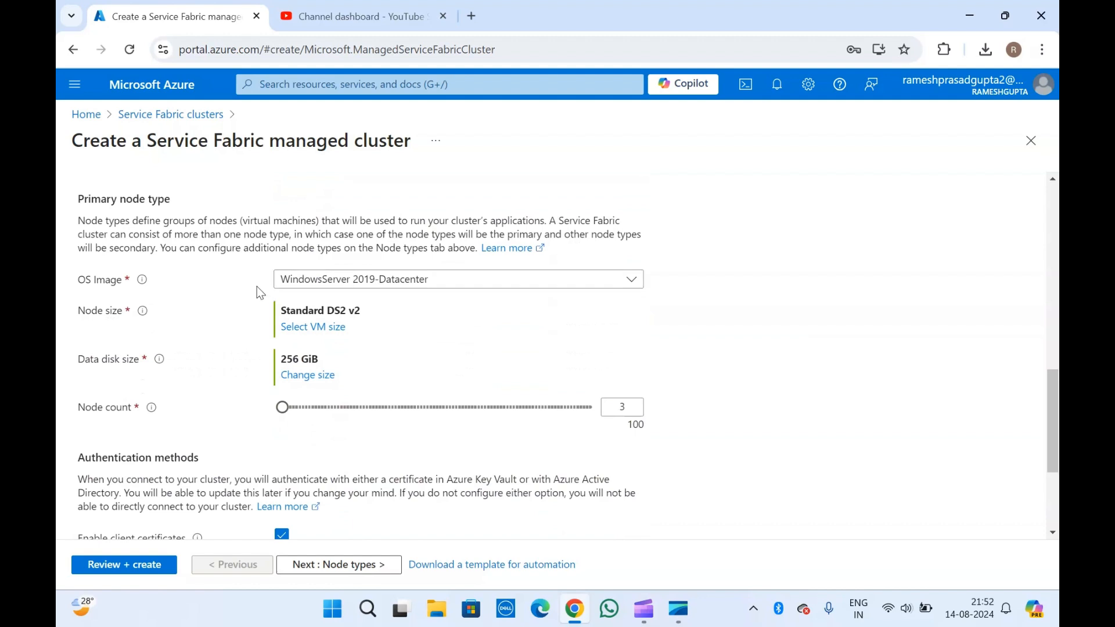
scroll(214, 285, down, 3)
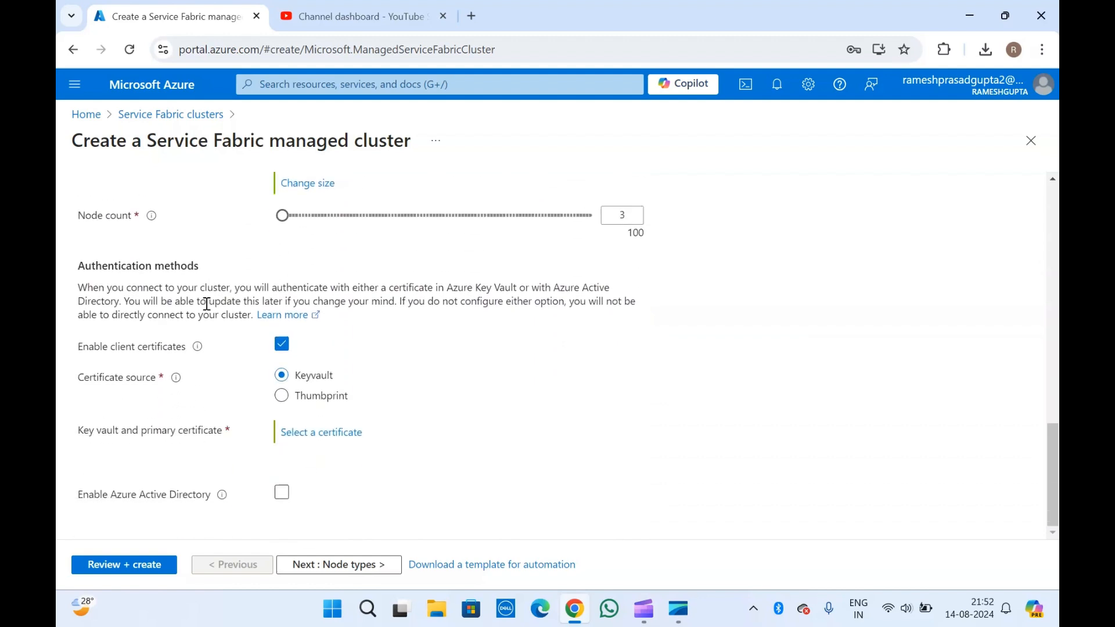
- In the certificate picker, choose the kv-adotest key vault and its only certificate
click(308, 432)
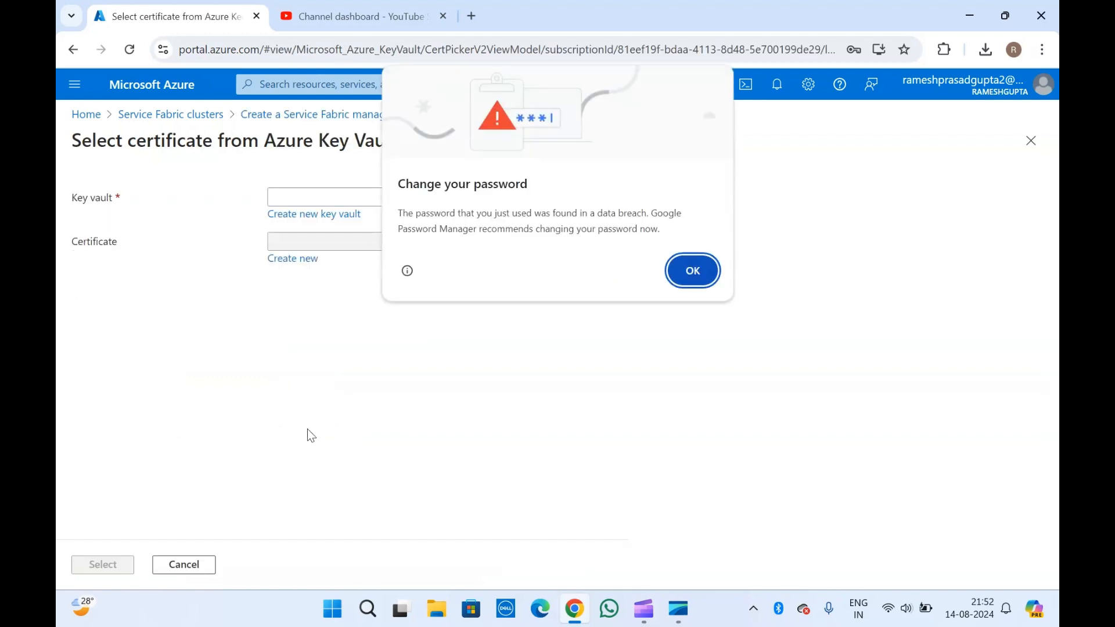
click(695, 273)
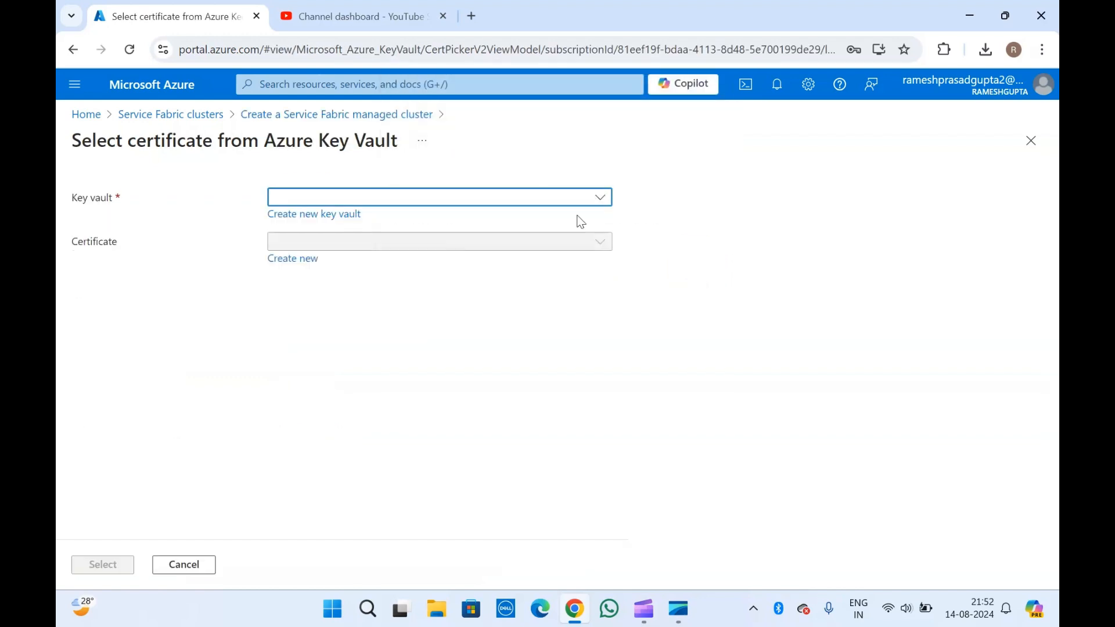
click(546, 205)
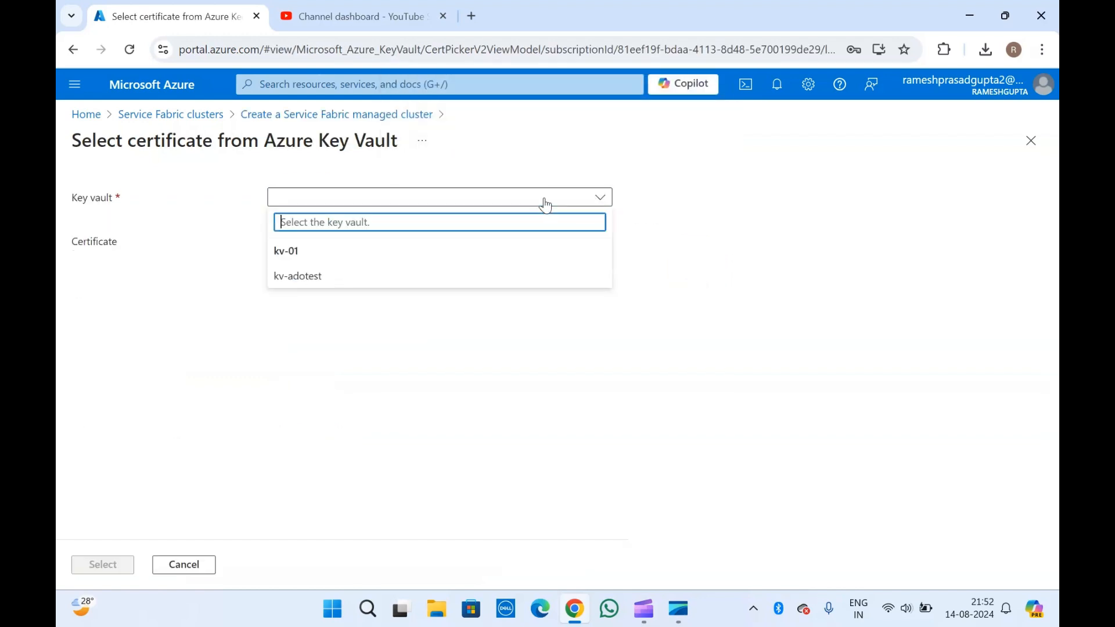
click(300, 277)
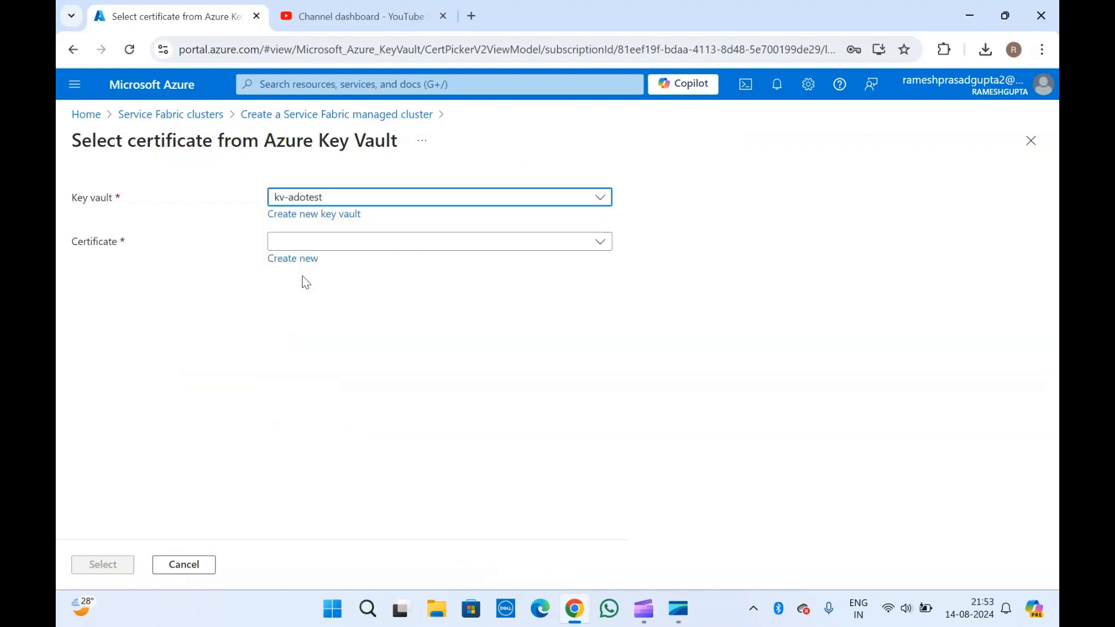
click(384, 249)
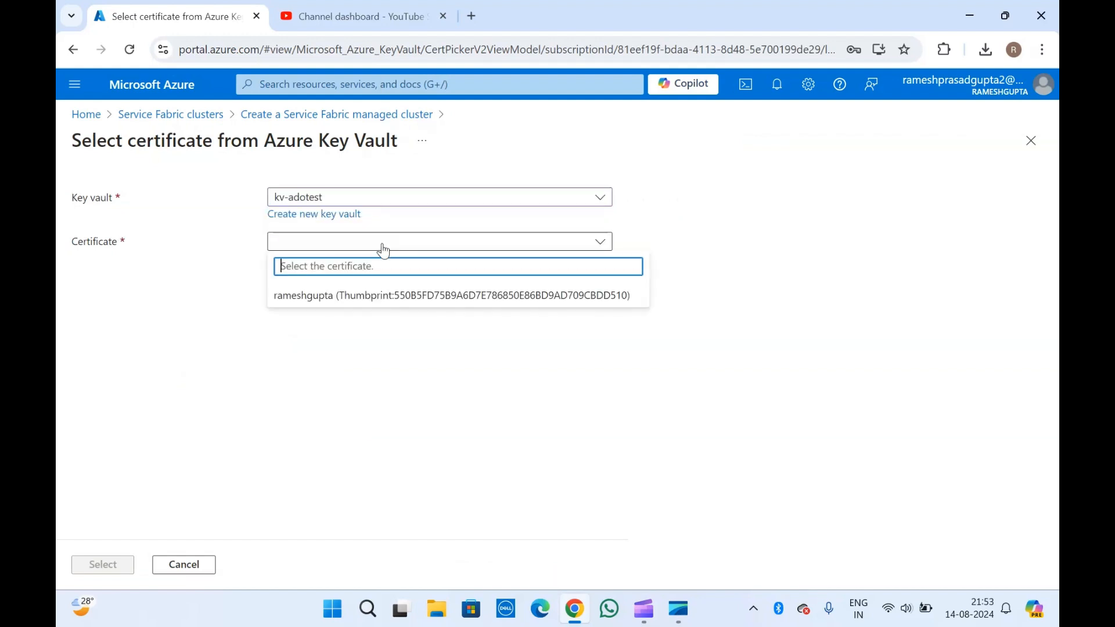
click(202, 266)
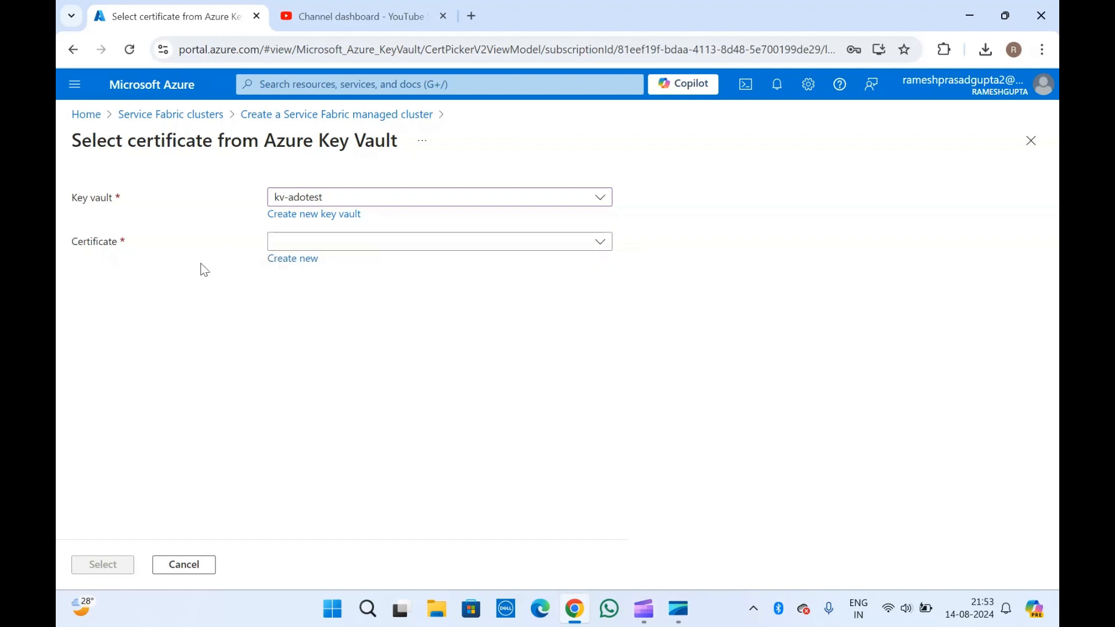
click(346, 248)
click(344, 294)
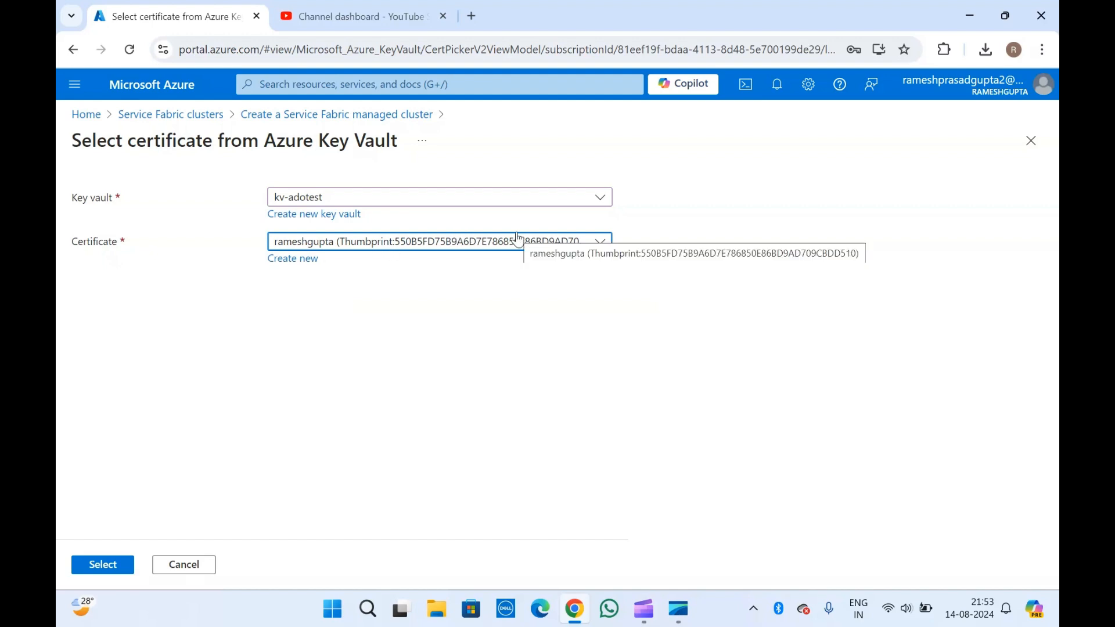
- Confirm the kv-adotest certificate and leave Azure Active Directory authentication switched off
click(99, 565)
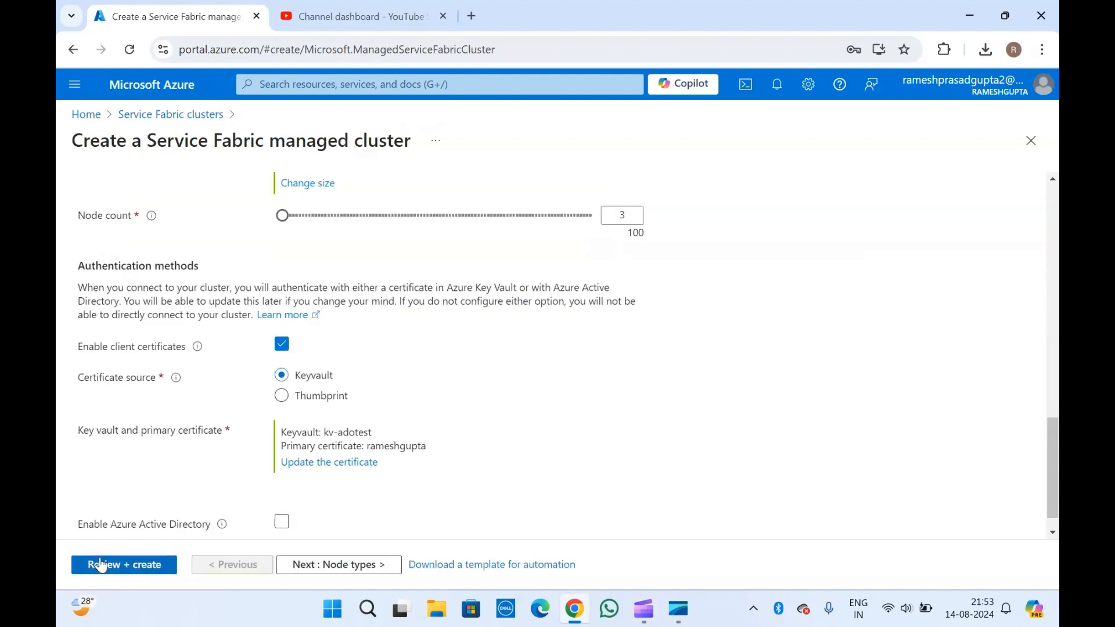
scroll(170, 487, down, 1)
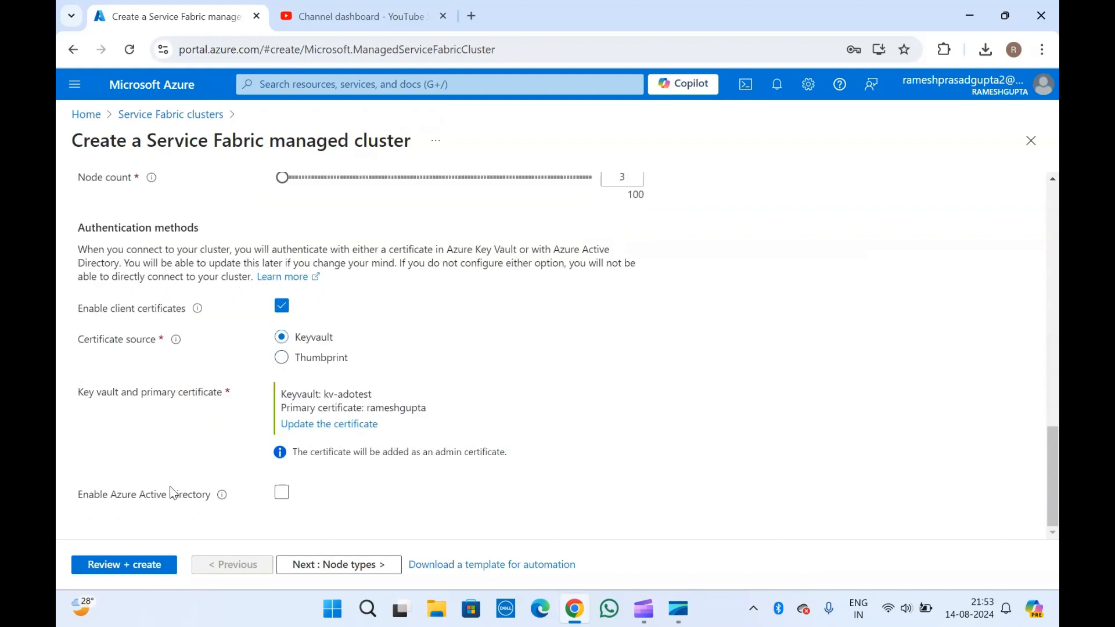
mouse_move(223, 501)
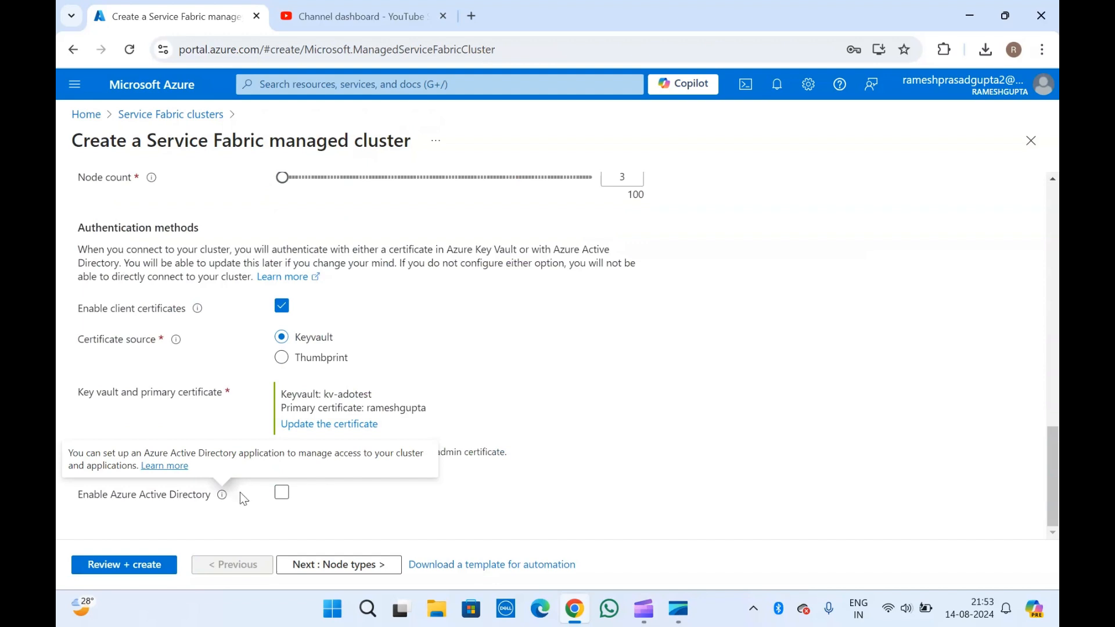
click(282, 493)
scroll(282, 494, down, 2)
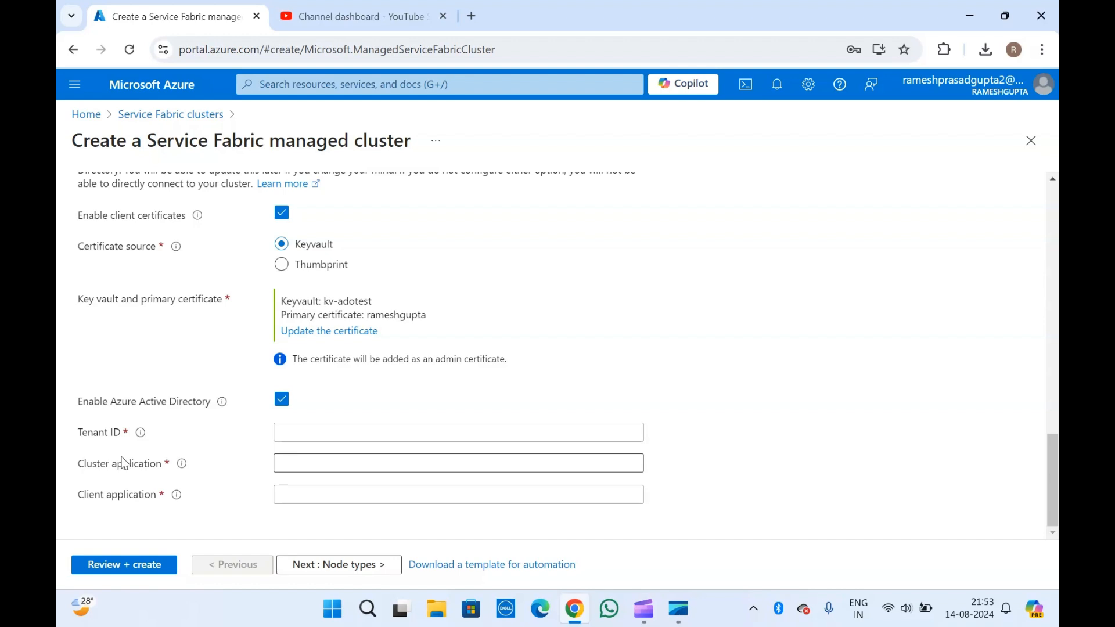
click(283, 400)
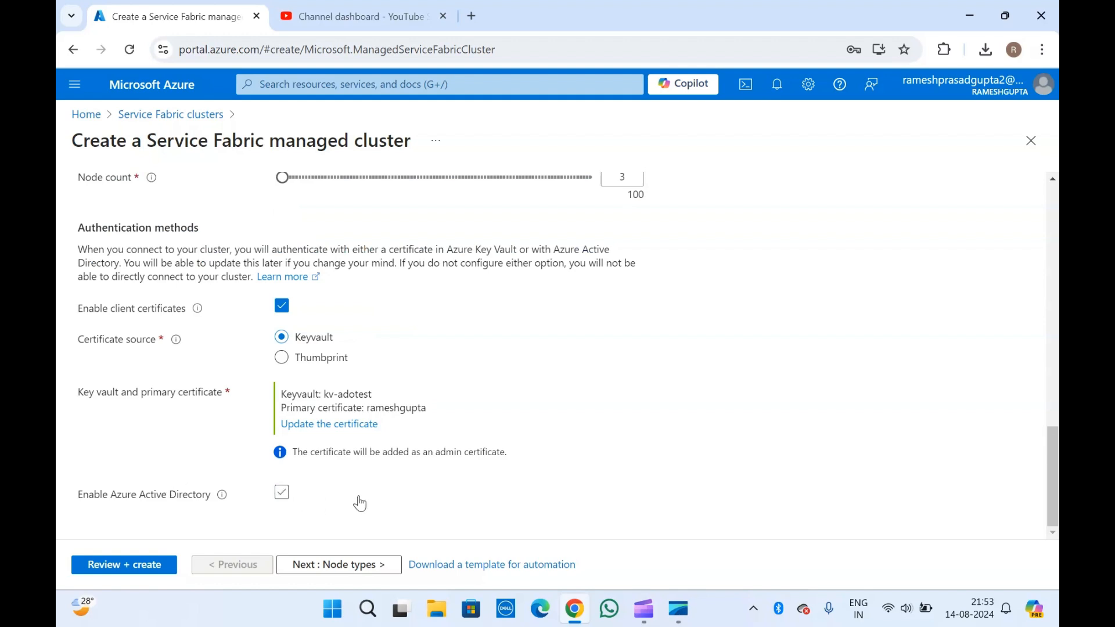
- Continue to the Node types step of the cluster form
scroll(193, 397, up, 15)
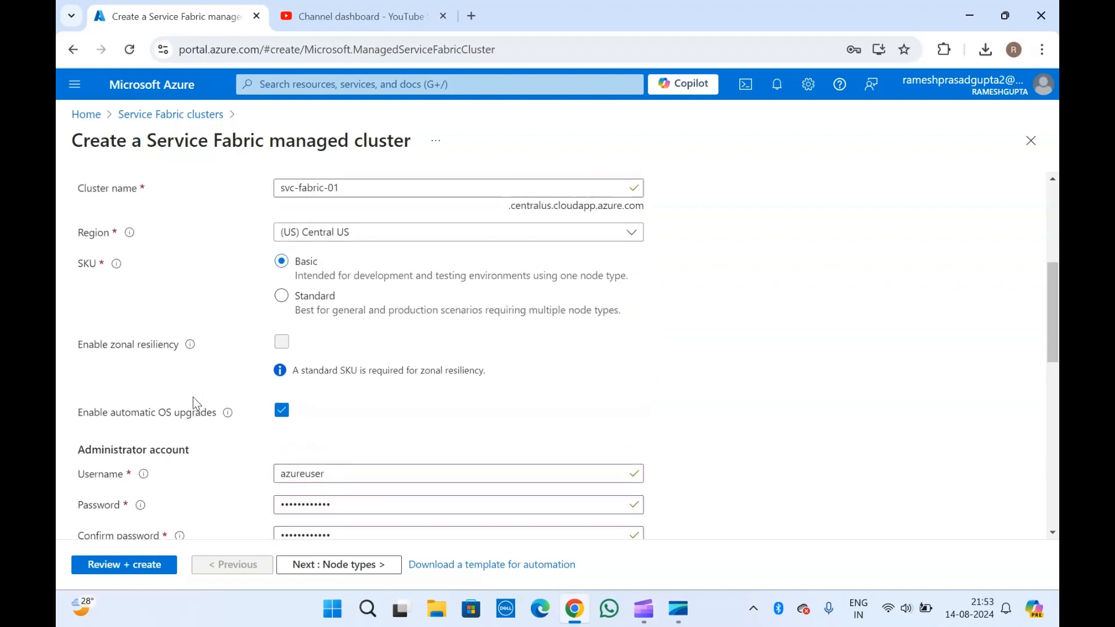
scroll(193, 397, down, 15)
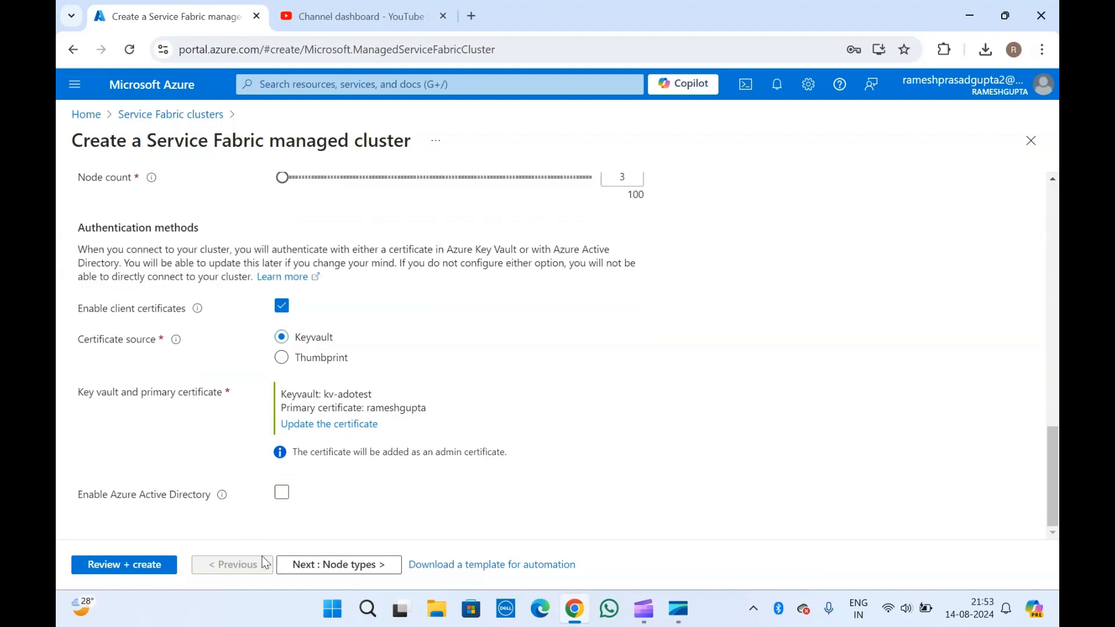
click(313, 566)
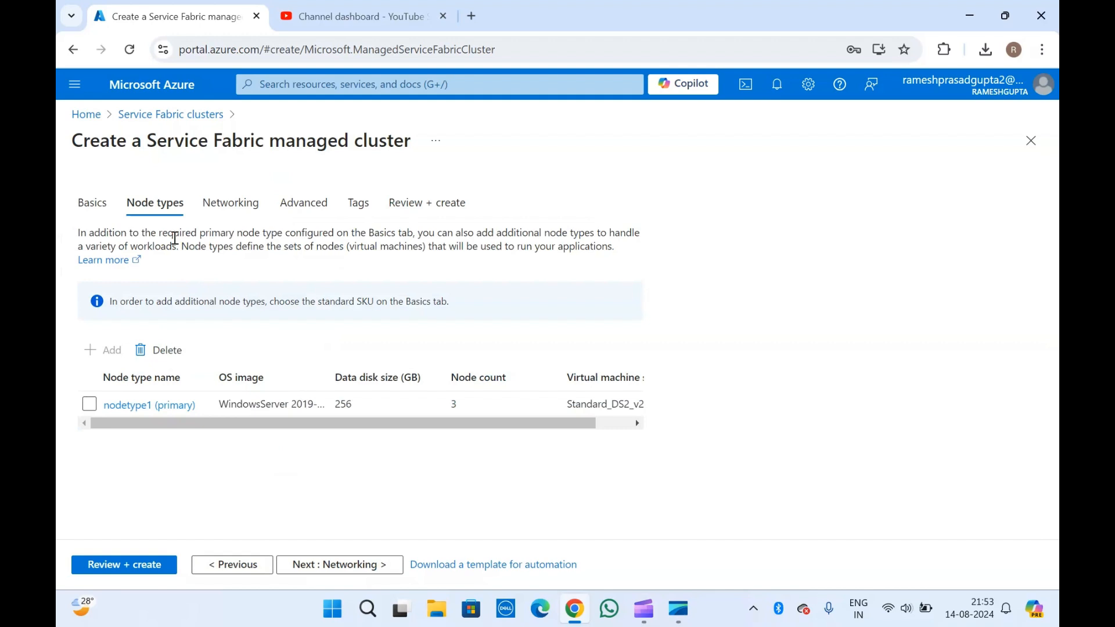
click(246, 309)
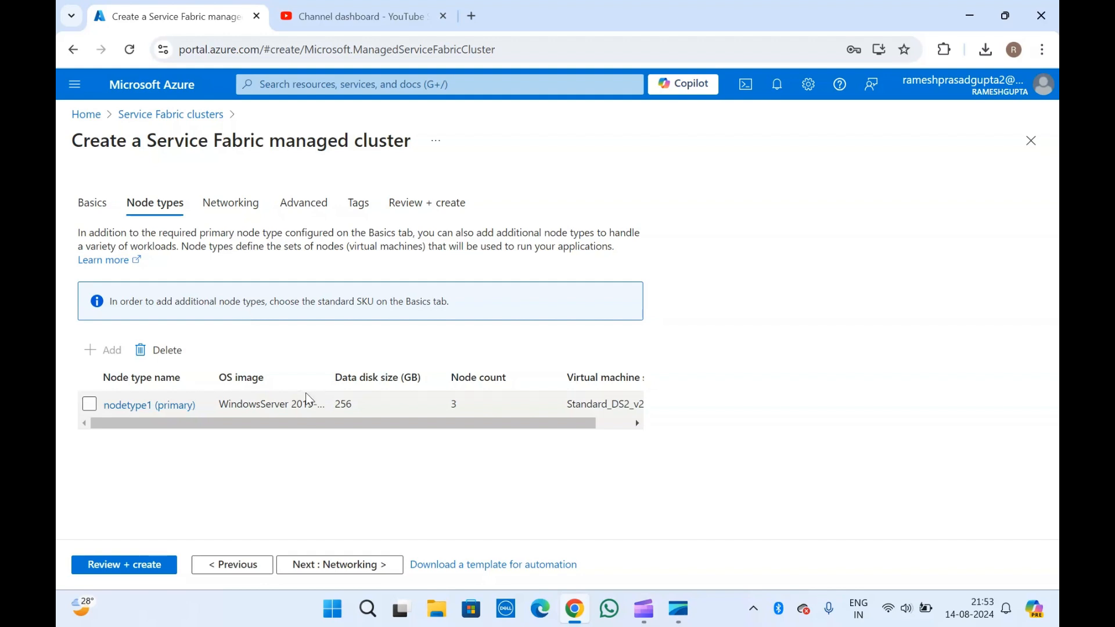
scroll(305, 392, right, 2)
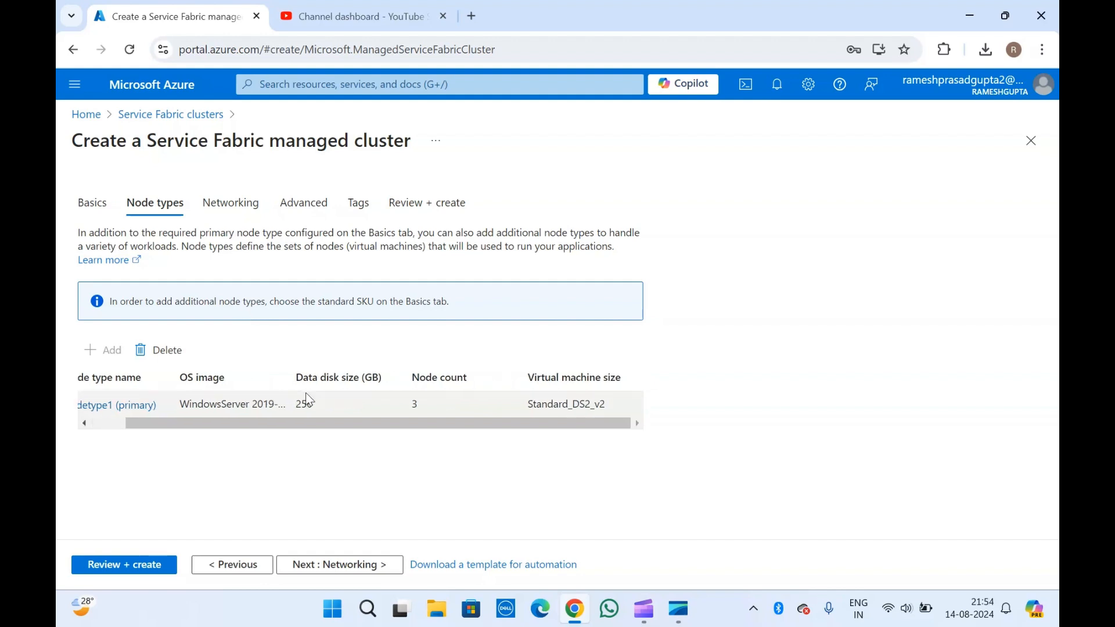
scroll(306, 393, left, 2)
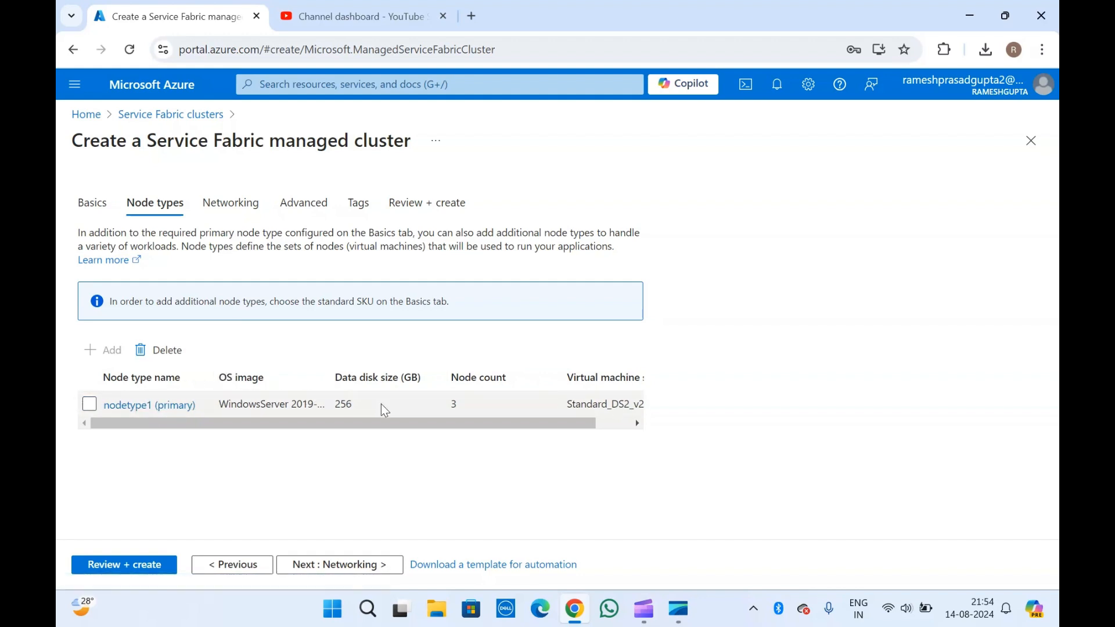
scroll(381, 403, right, 2)
double_click(416, 404)
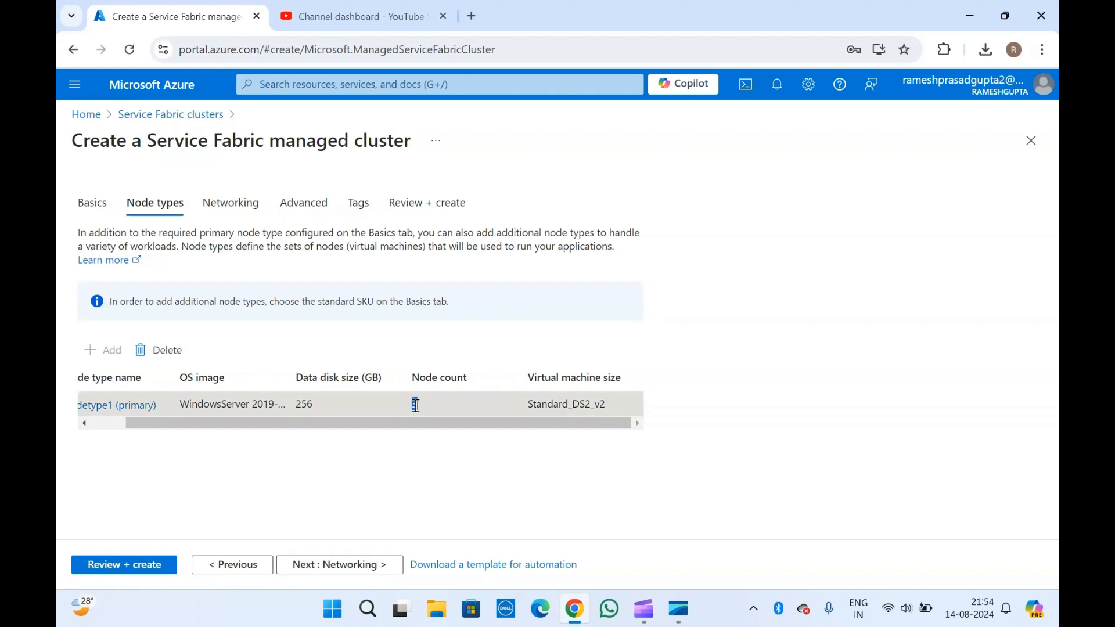
double_click(581, 405)
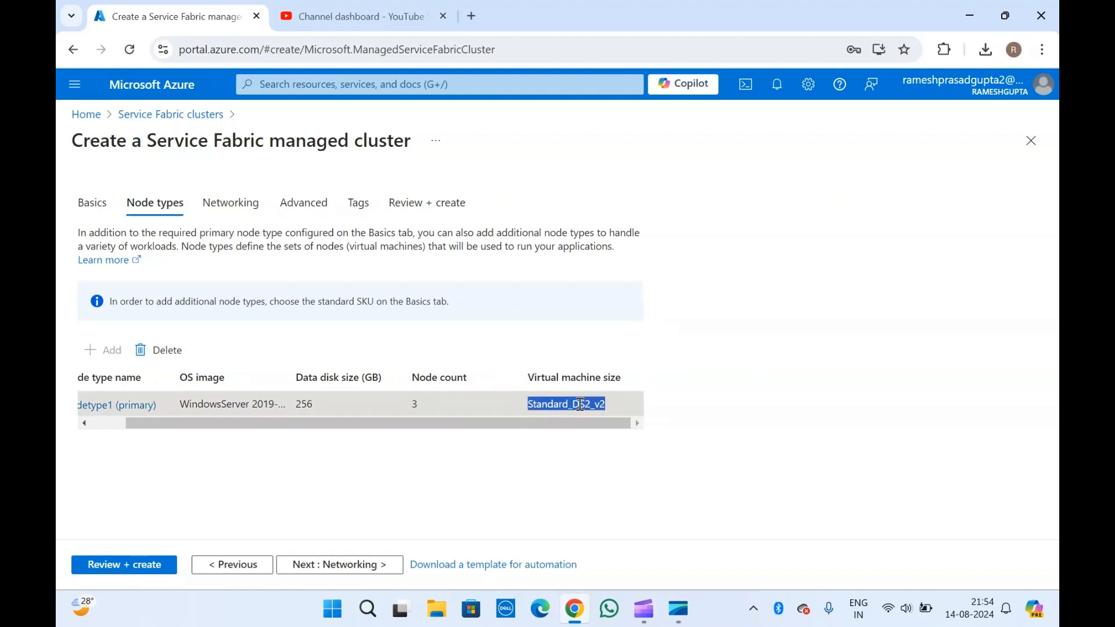
click(370, 251)
scroll(392, 391, left, 2)
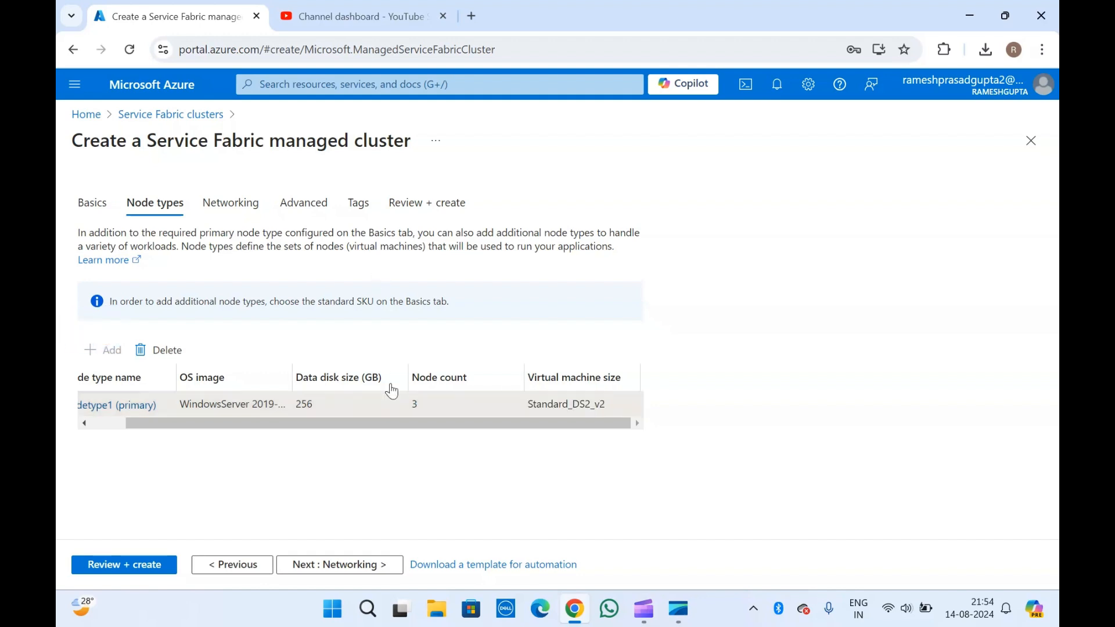
scroll(245, 410, left, 2)
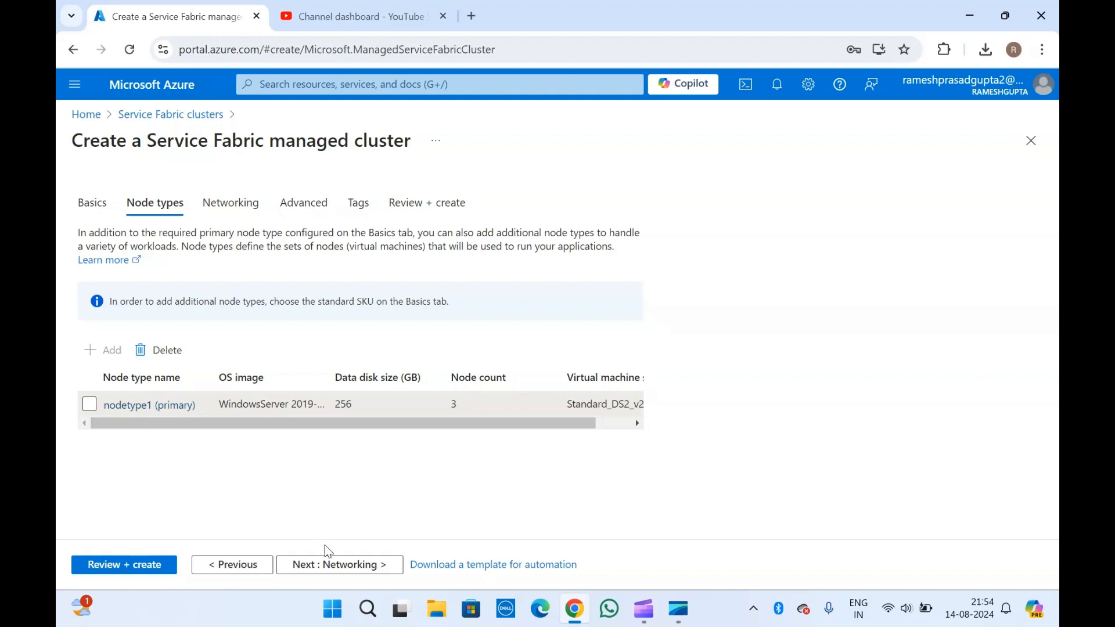
- Go to the Networking step and set the first load balancing rule's protocol to TCP
click(324, 566)
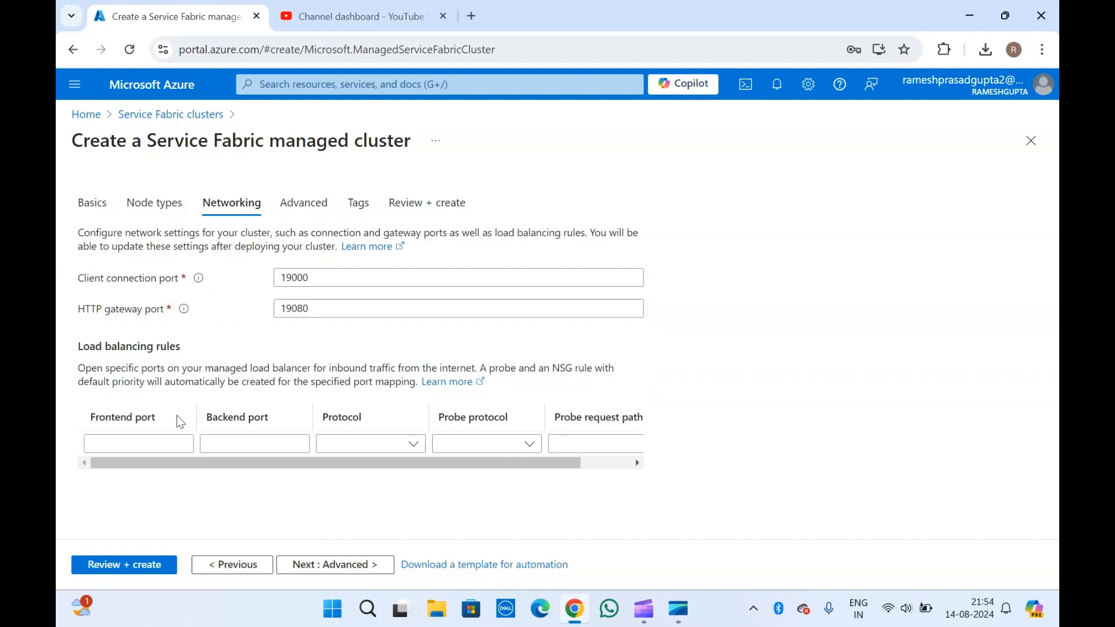
click(146, 443)
click(158, 386)
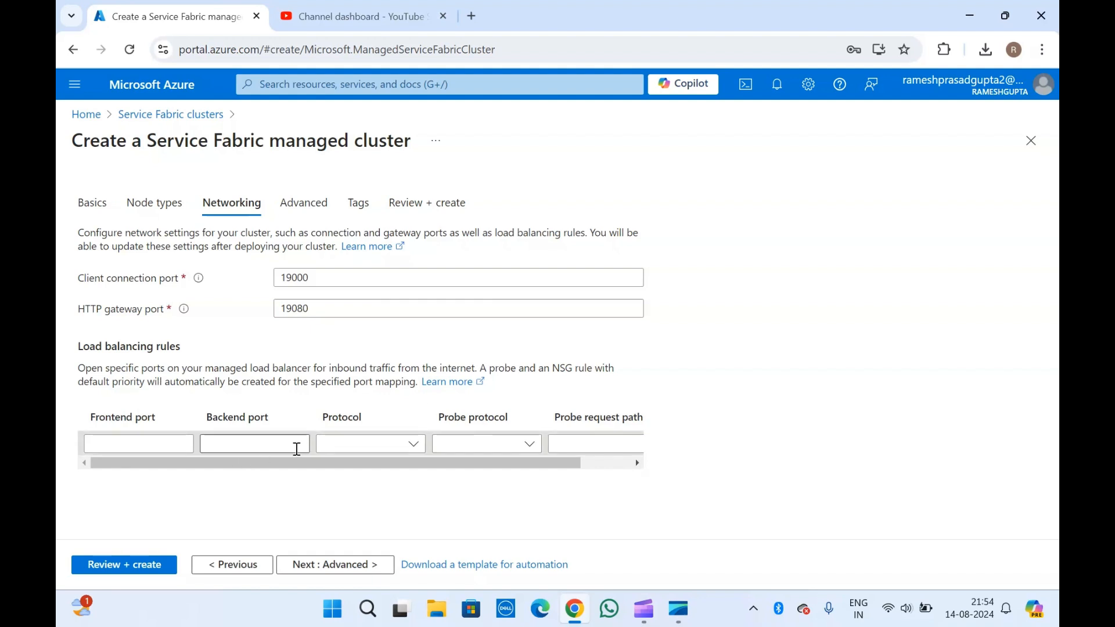
click(374, 443)
click(353, 466)
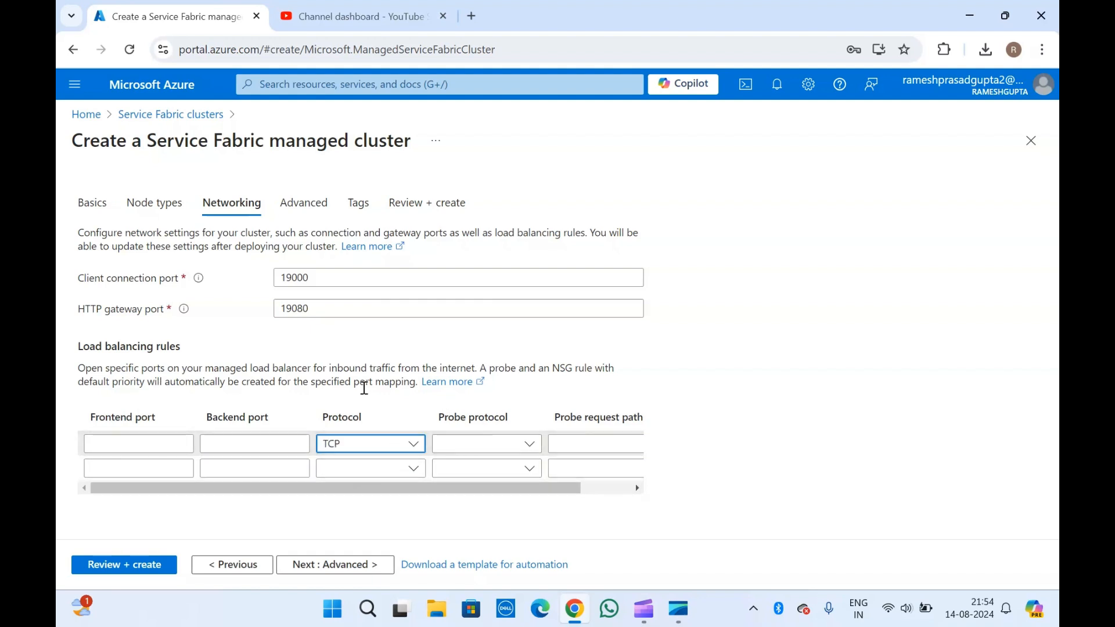
drag(86, 369, 208, 369)
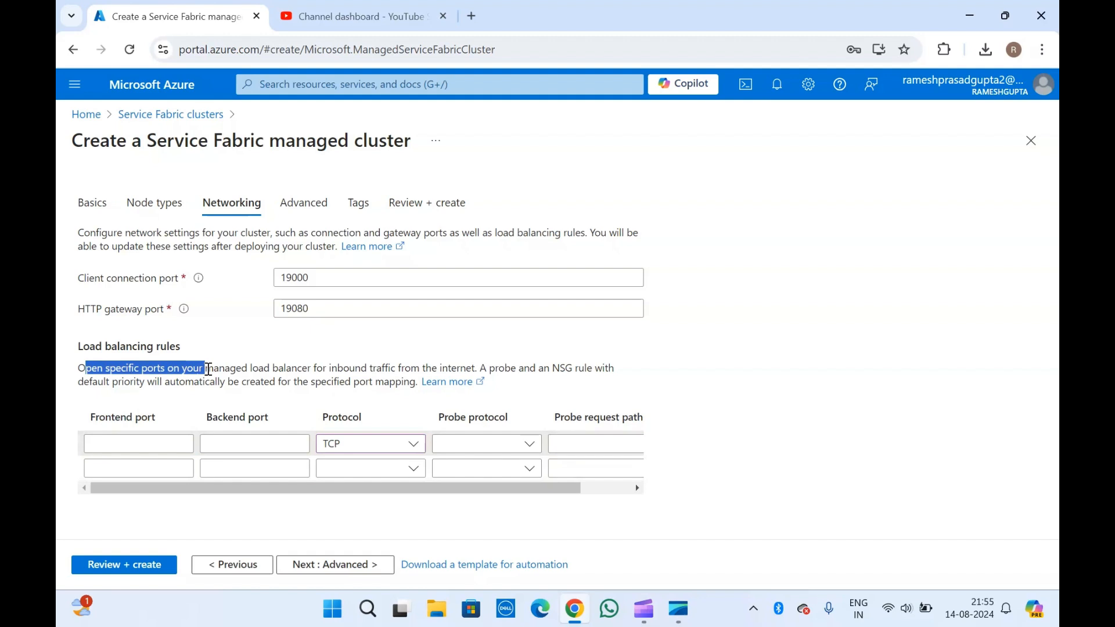
click(122, 383)
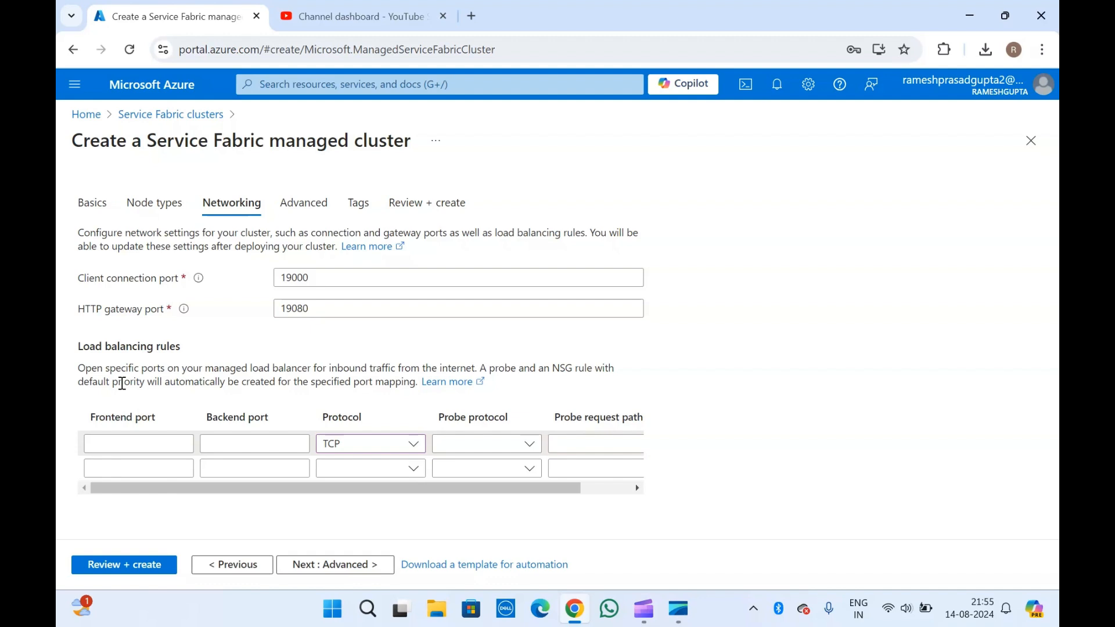
- Try frontend port 443 on the rule, then delete the load balancing rule row
click(121, 448)
text(443)
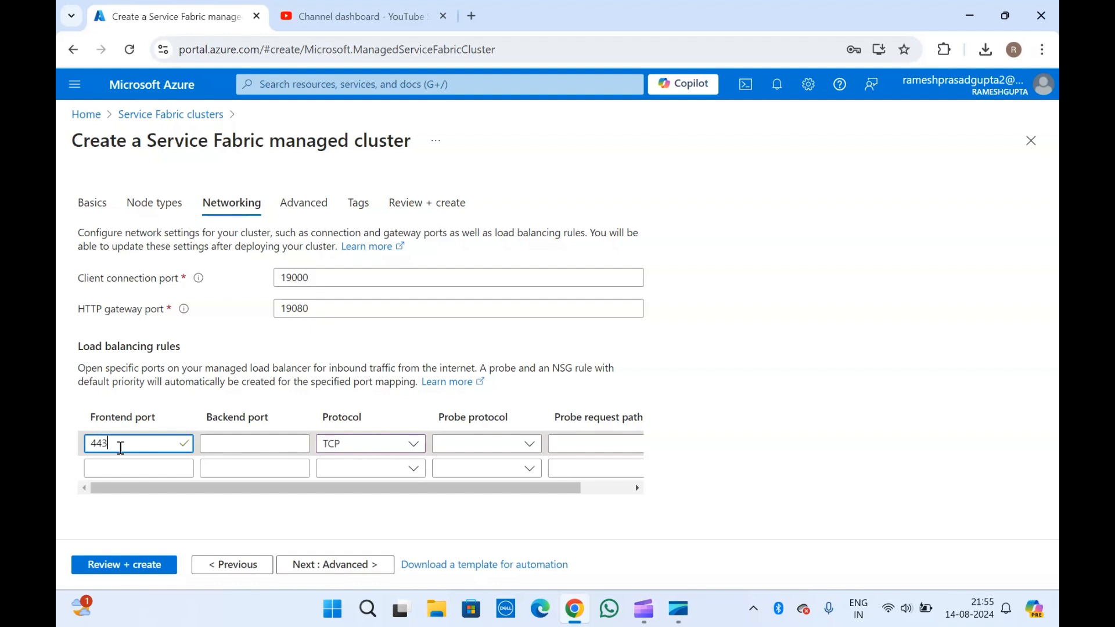
click(227, 444)
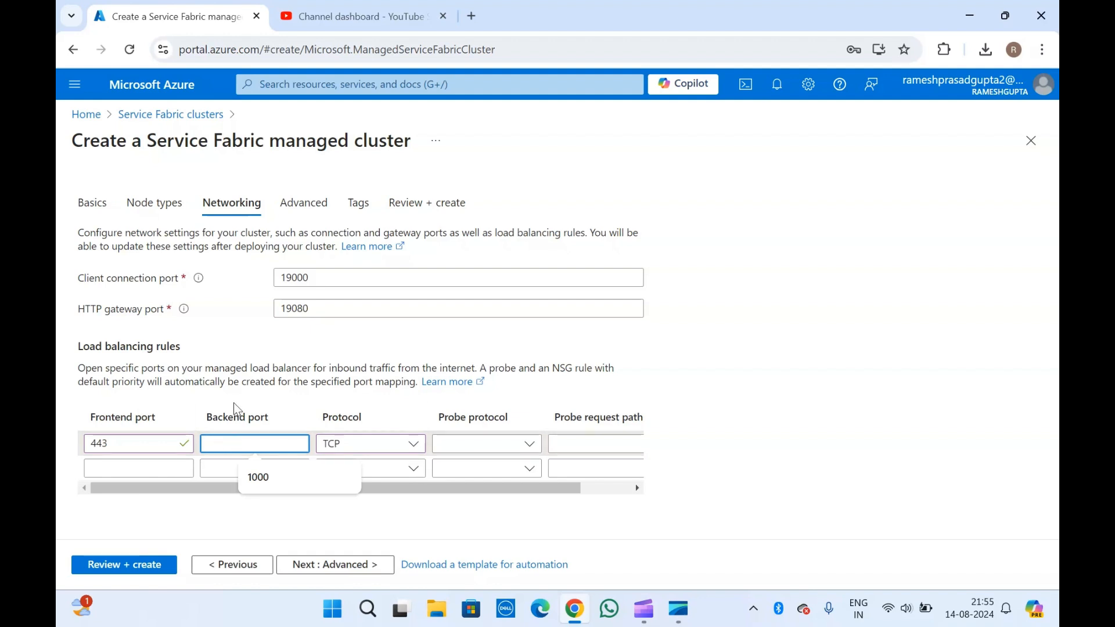
click(234, 414)
click(221, 446)
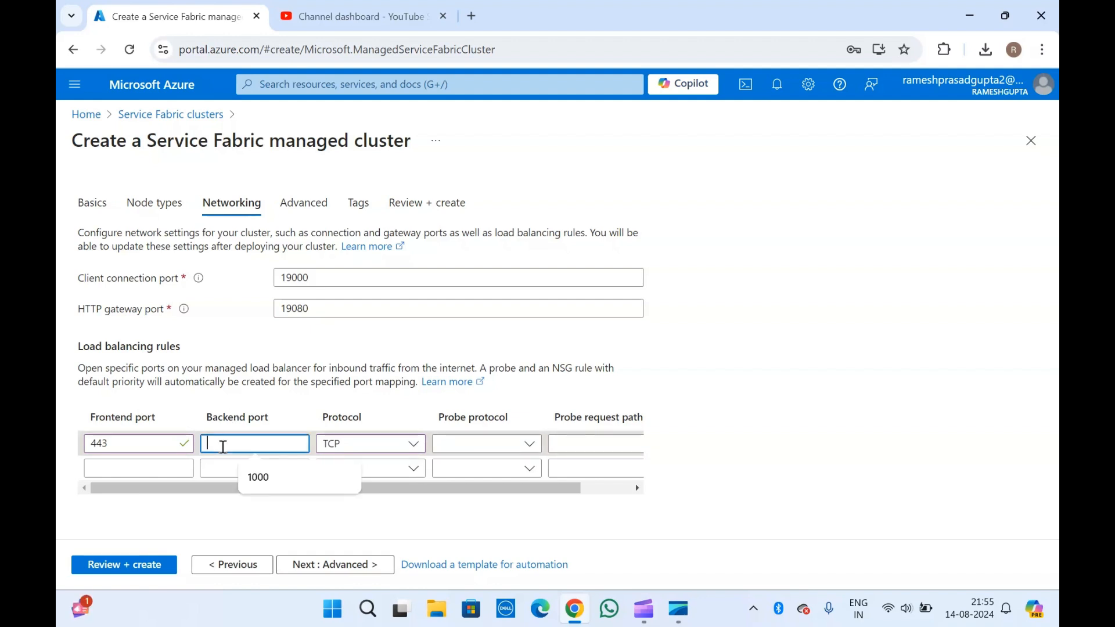
double_click(163, 445)
key(BackSpace)
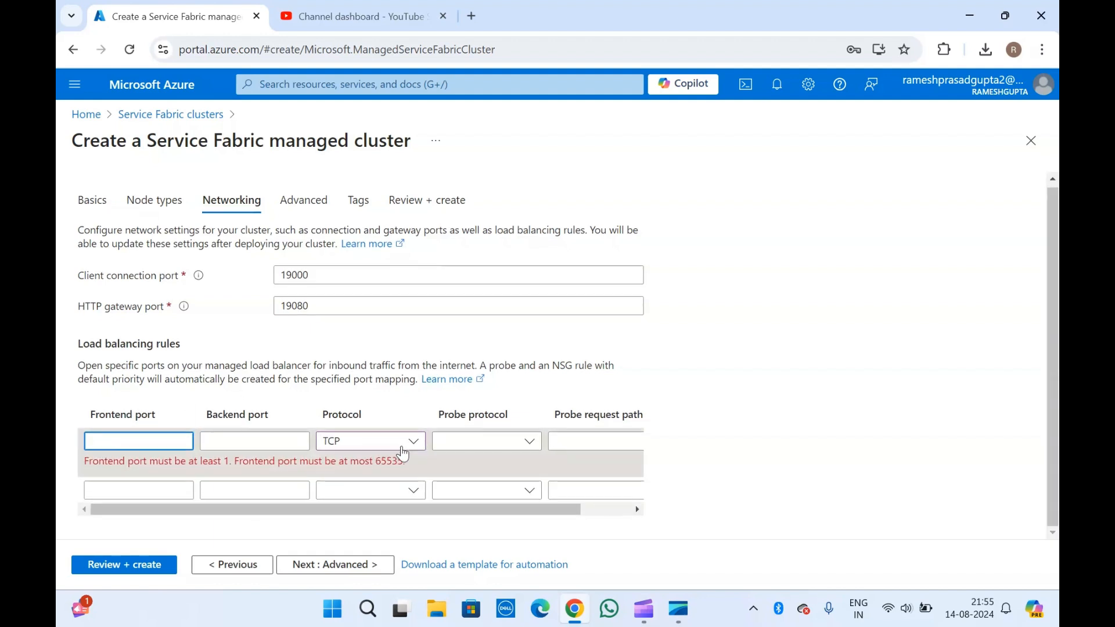
scroll(407, 450, right, 2)
click(612, 442)
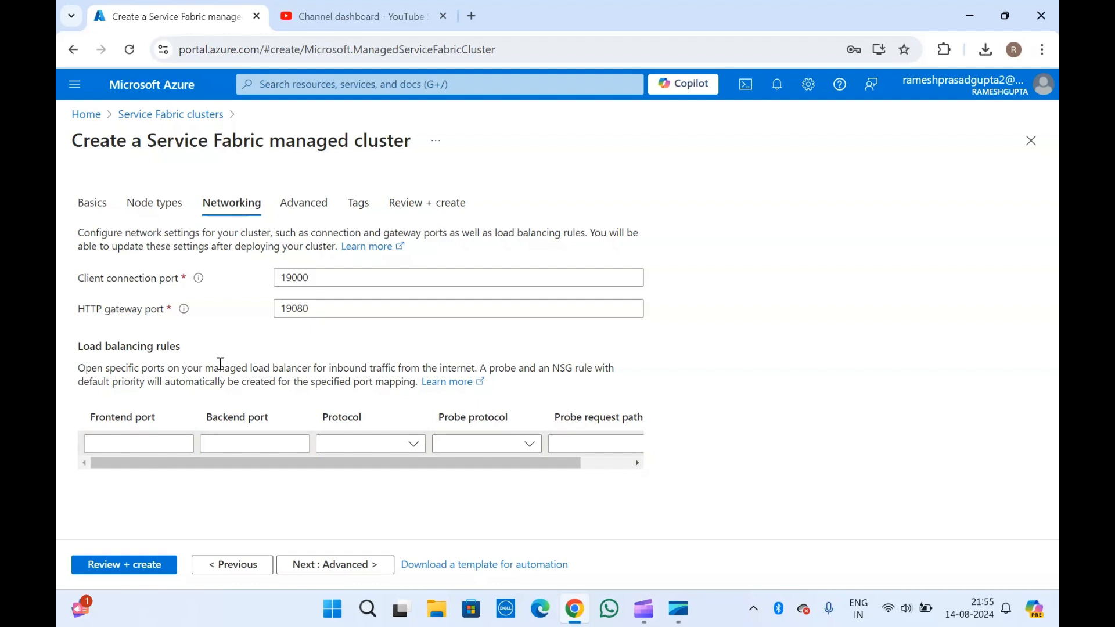
- Read the help for client connection port 19000
click(116, 281)
click(123, 317)
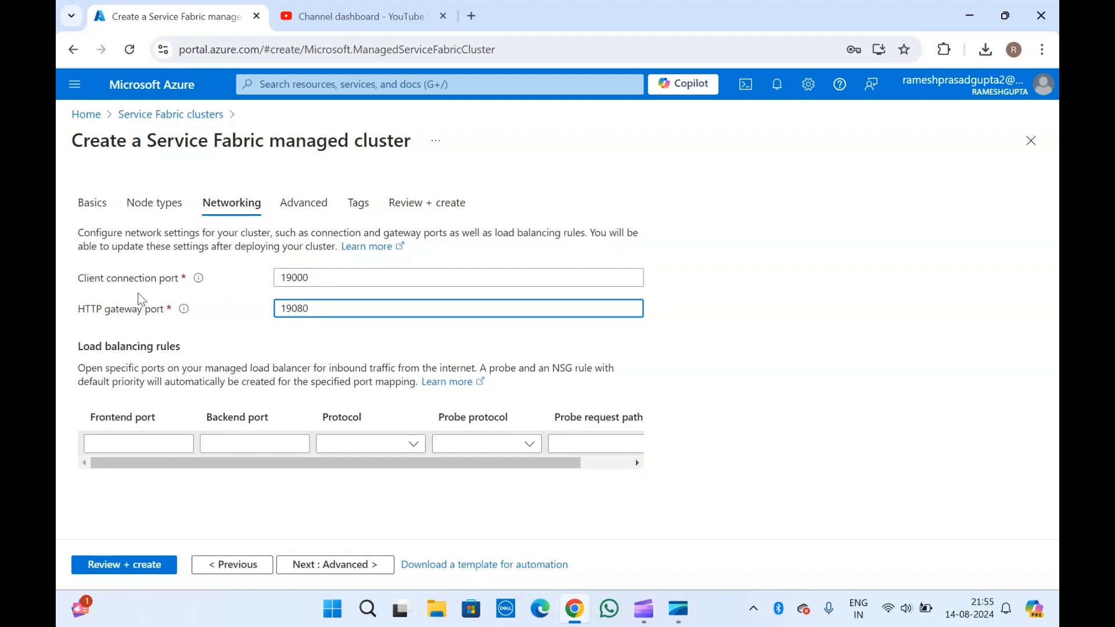
click(199, 279)
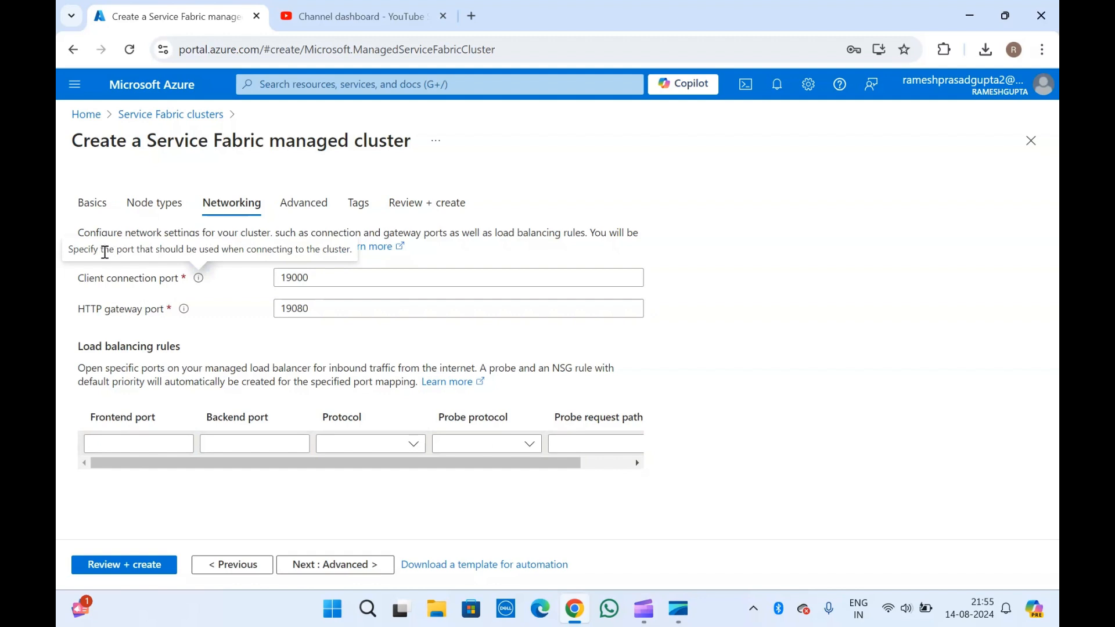
drag(105, 252, 68, 250)
click(129, 286)
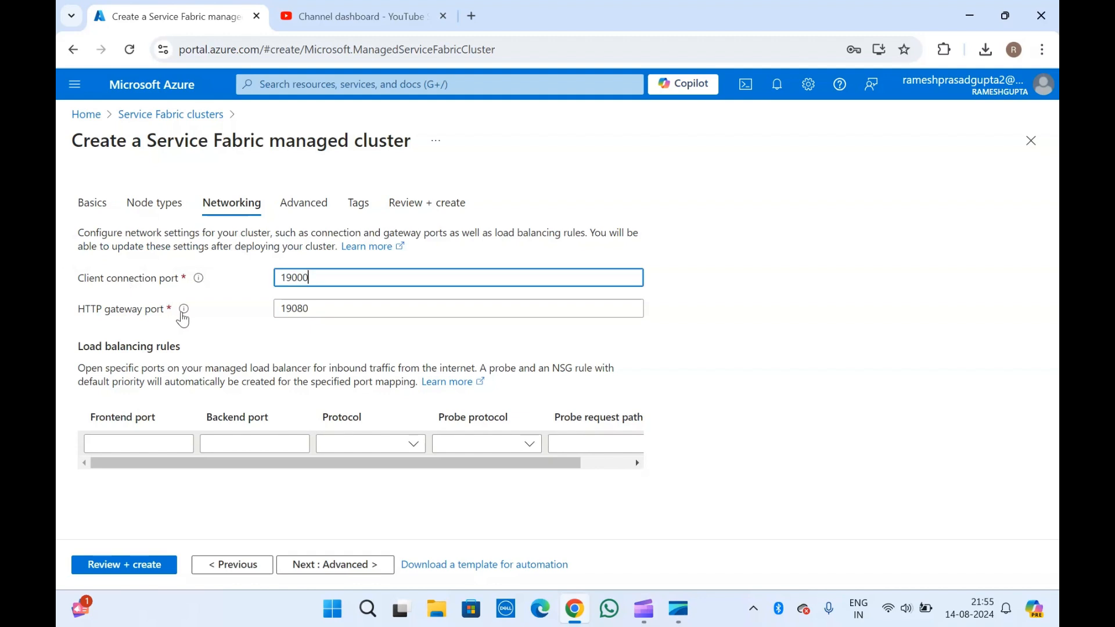
- Read the HTTP gateway port 19080 help, then advance to the Advanced step
click(186, 313)
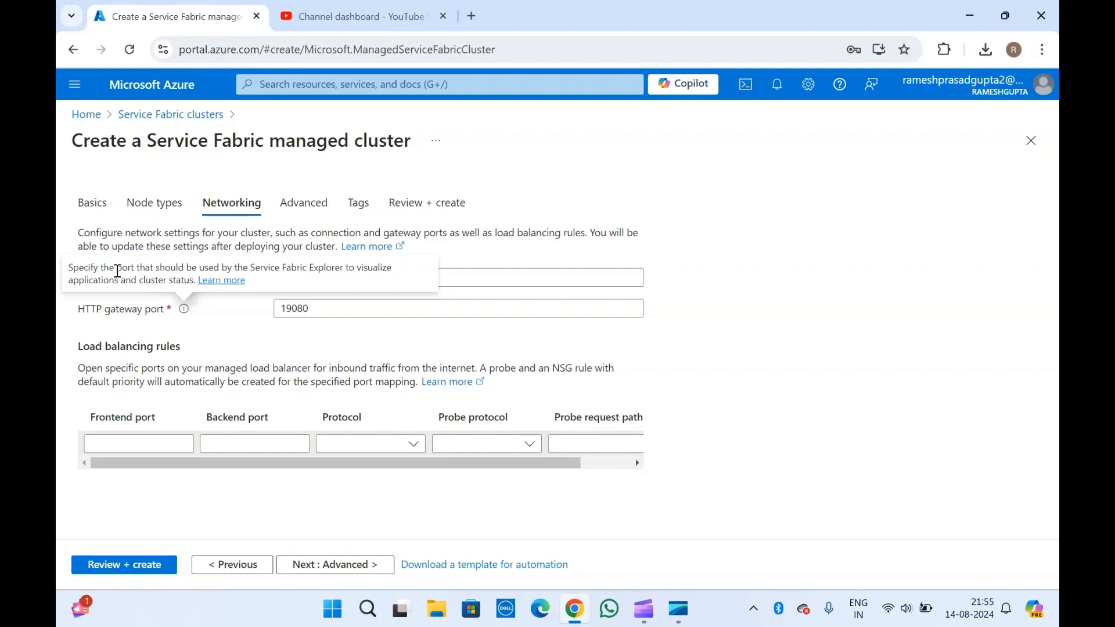
click(126, 312)
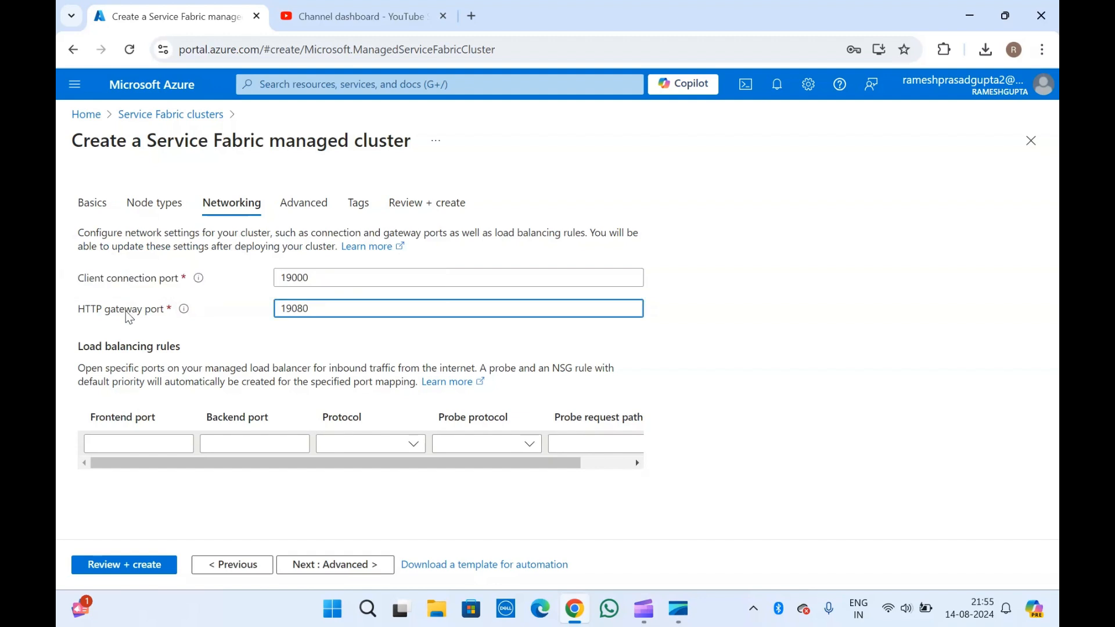
click(184, 310)
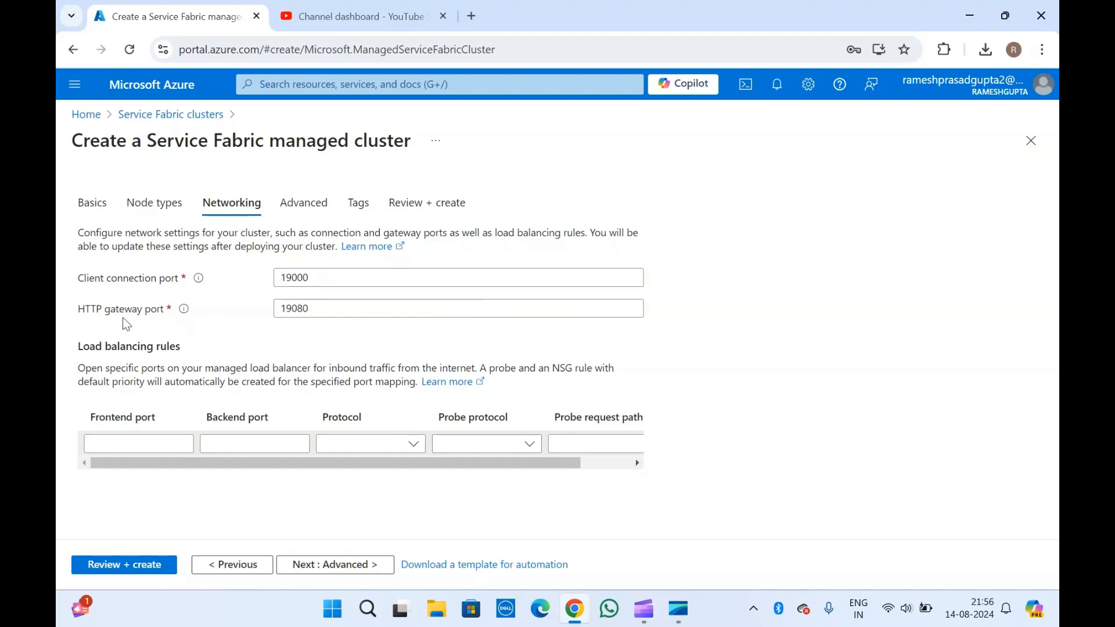
mouse_move(184, 311)
click(318, 566)
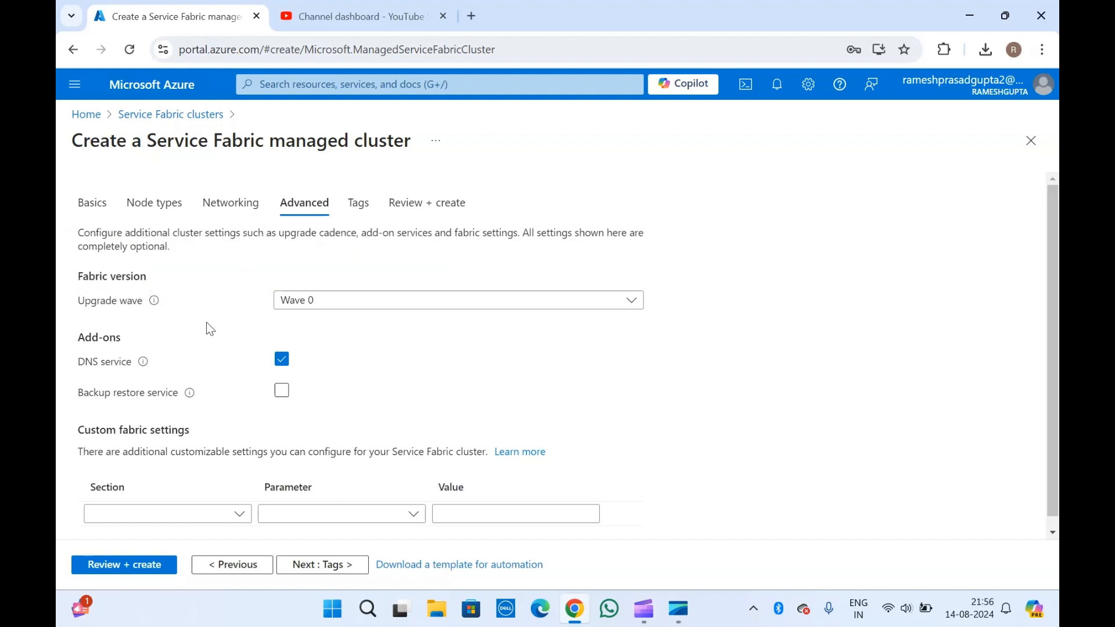
- Keep the upgrade wave at Wave 0 and leave the backup restore service off after trying it
click(327, 302)
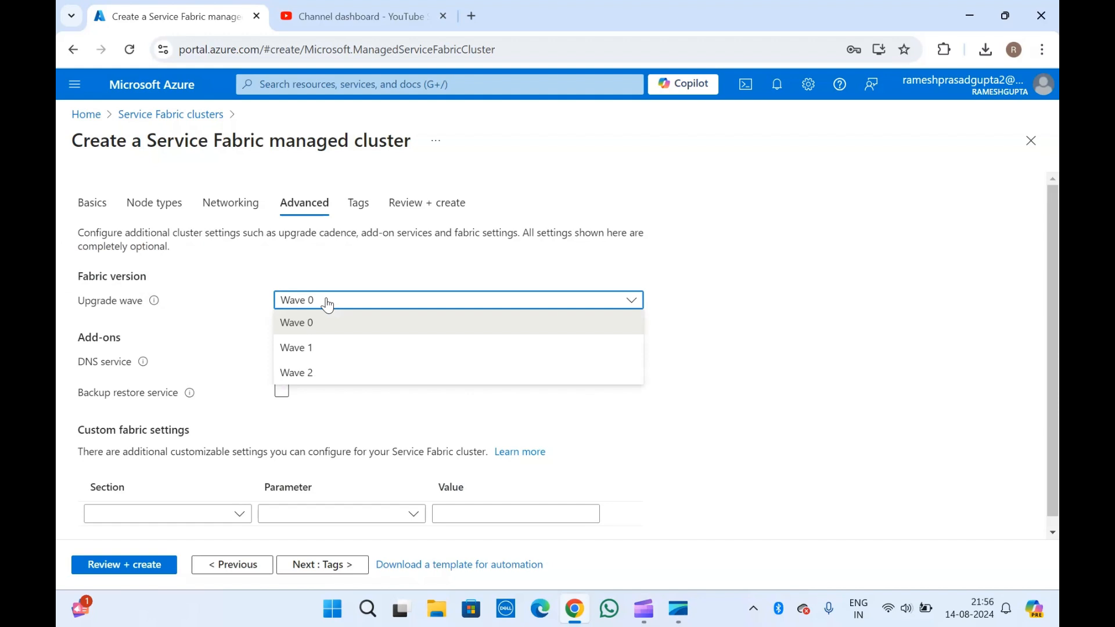
click(240, 279)
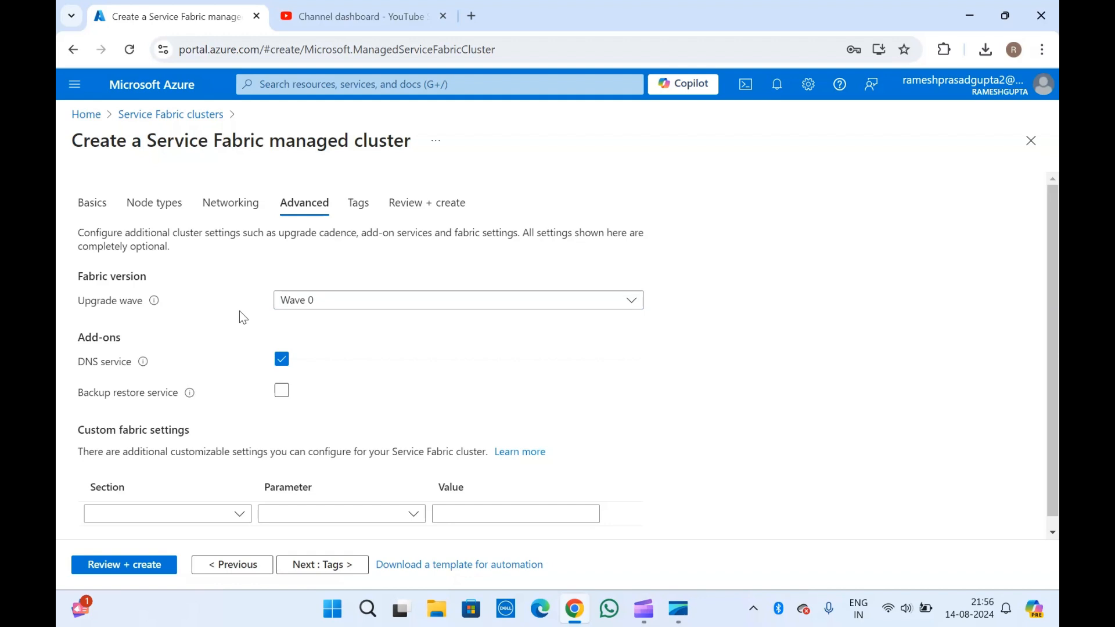
scroll(242, 317, down, 1)
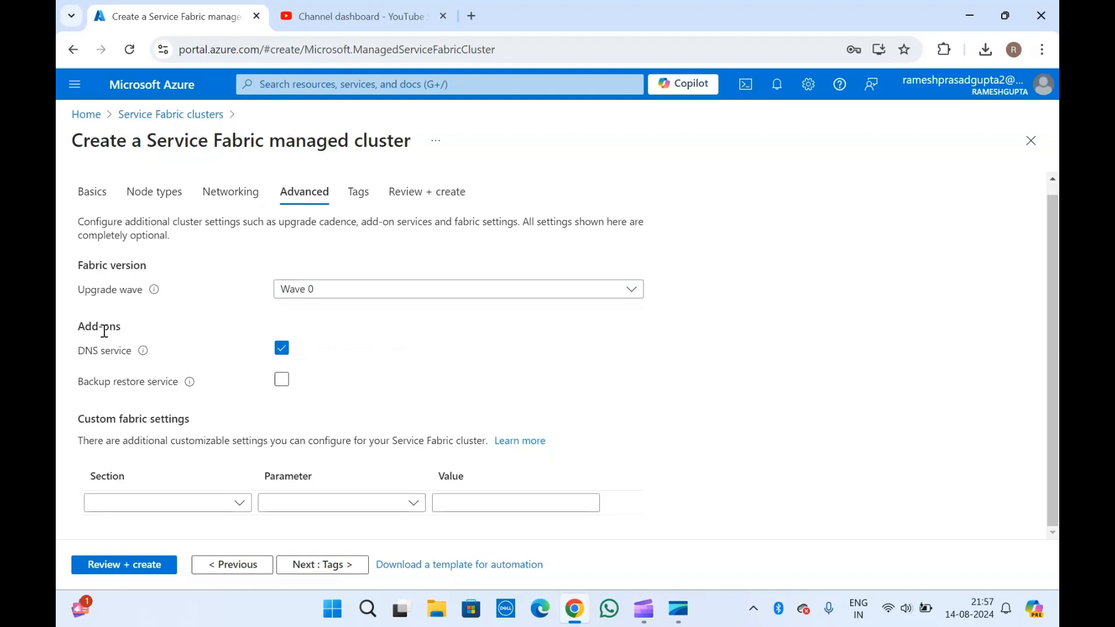
mouse_move(141, 353)
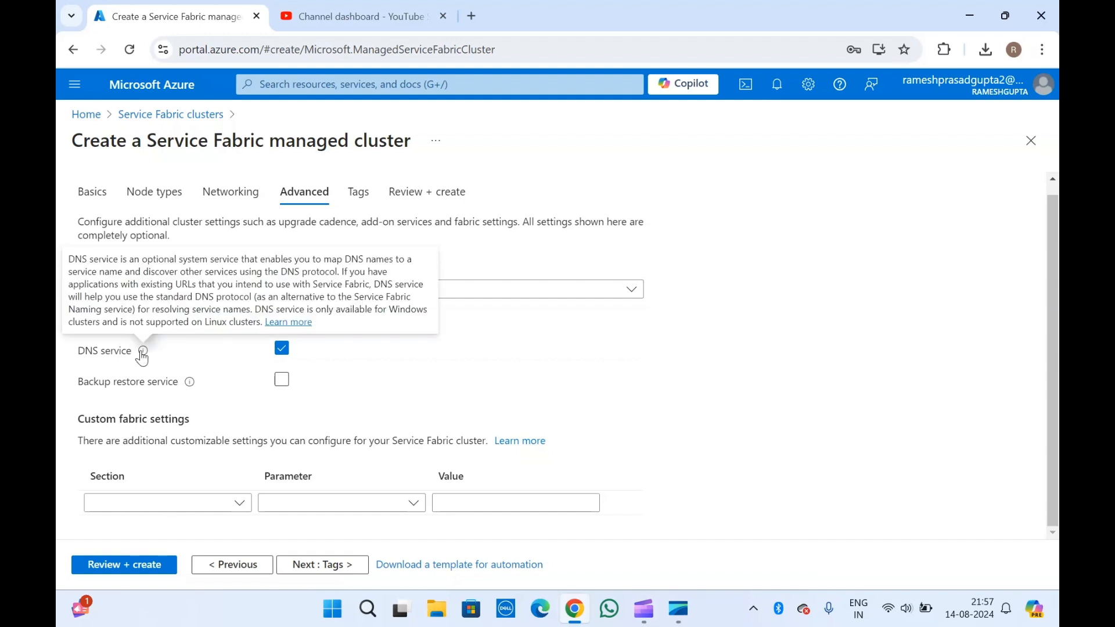
mouse_move(185, 388)
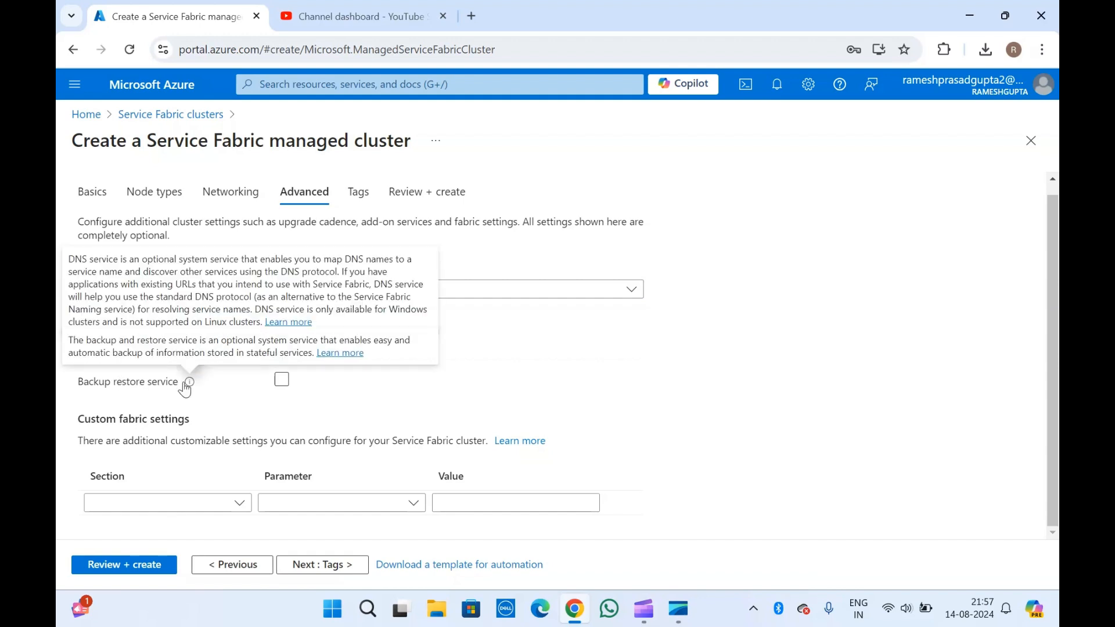
click(281, 380)
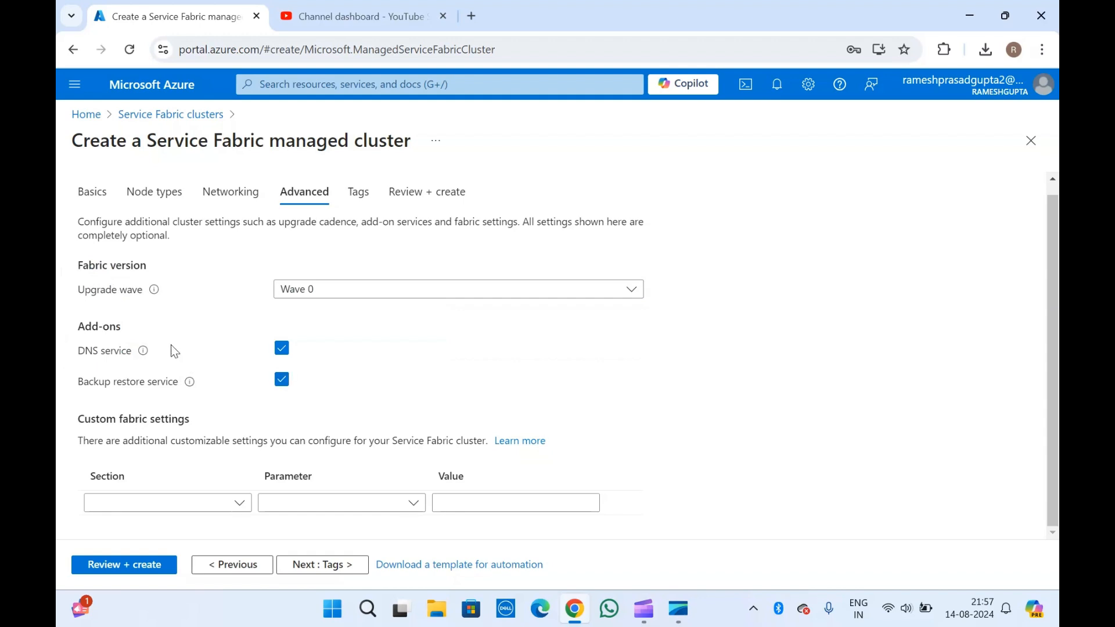
click(282, 380)
- Add a NamingService / MaxOperationTimeout fabric setting row, delete it, and continue to Tags
click(240, 503)
scroll(181, 292, down, 1)
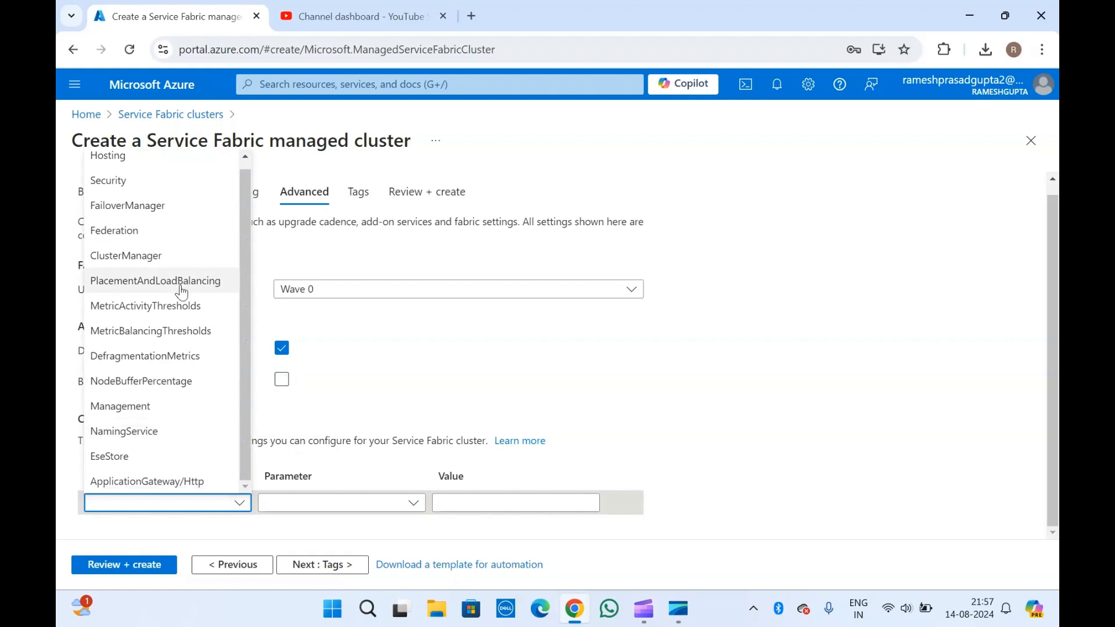
click(150, 430)
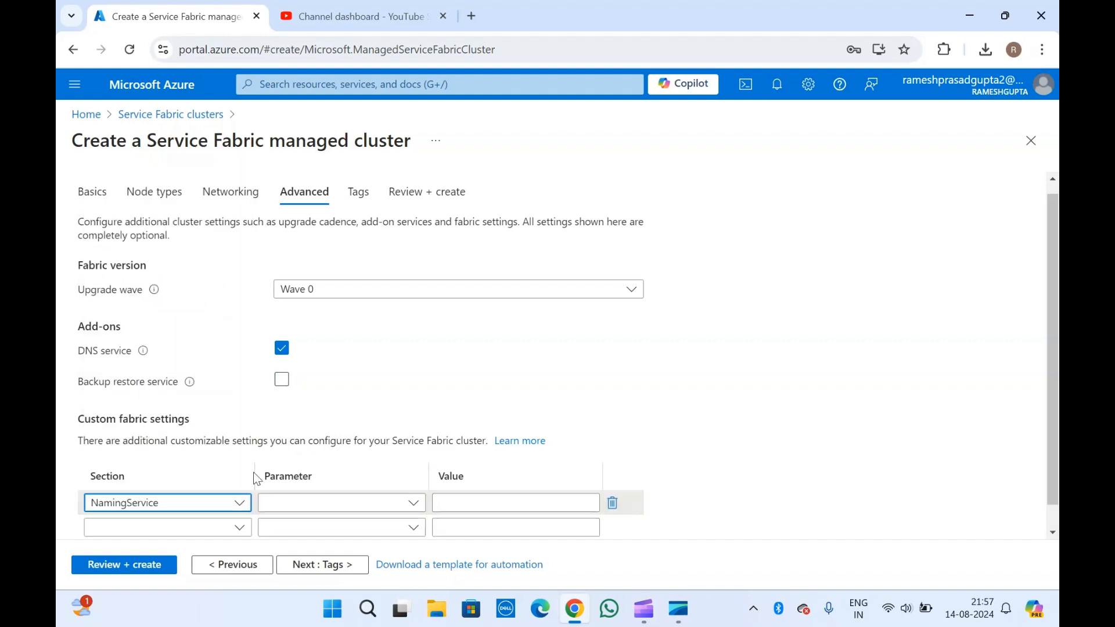
click(351, 505)
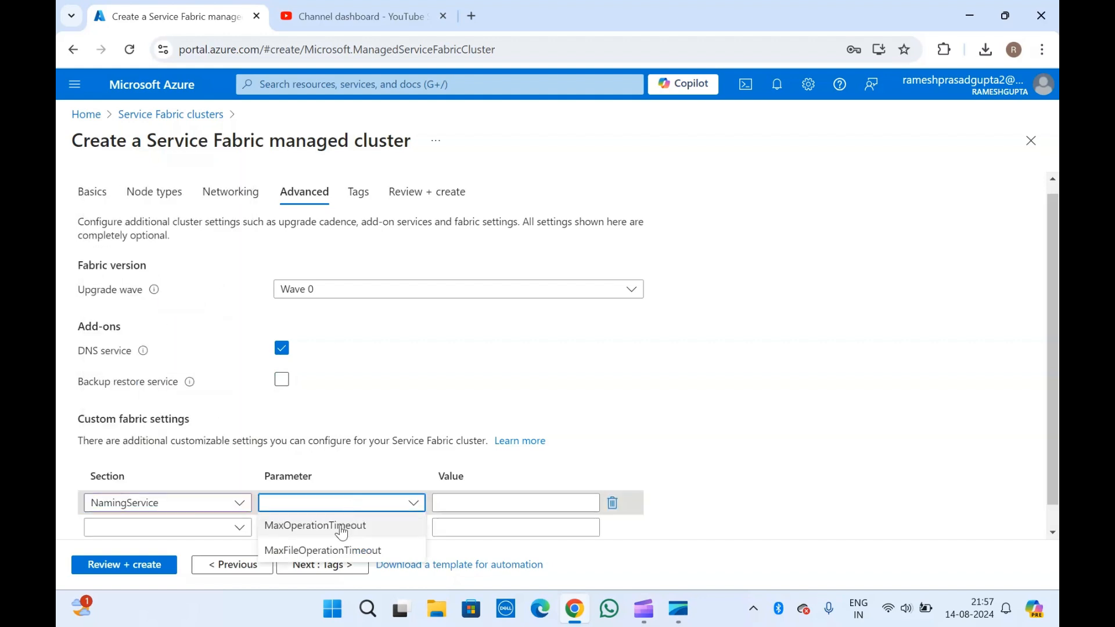
click(338, 525)
click(496, 504)
click(229, 441)
scroll(229, 441, down, 1)
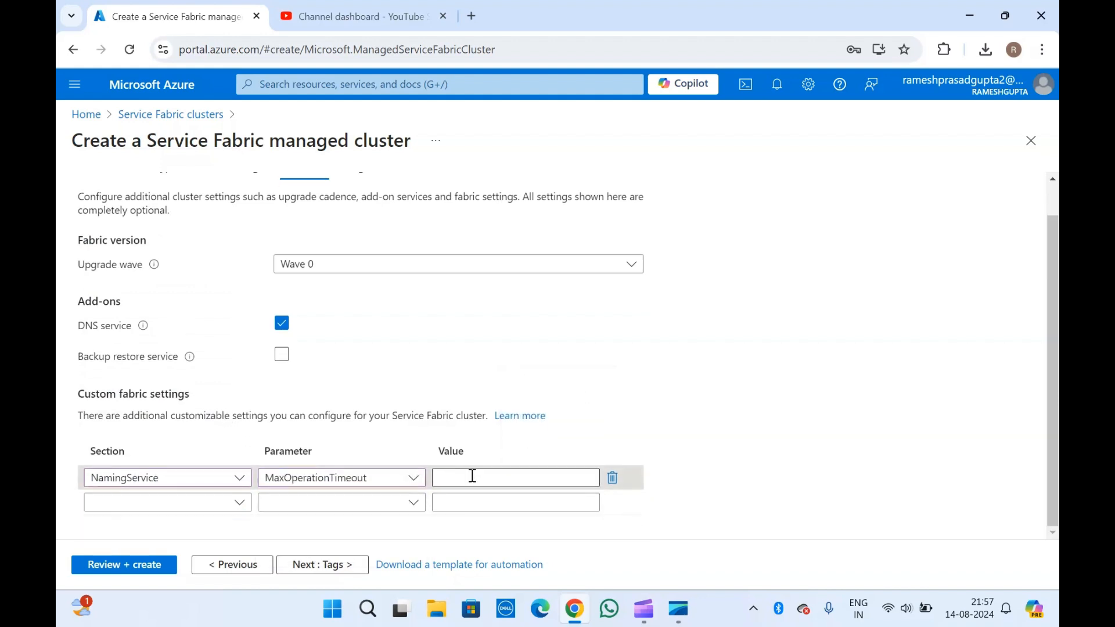
click(613, 478)
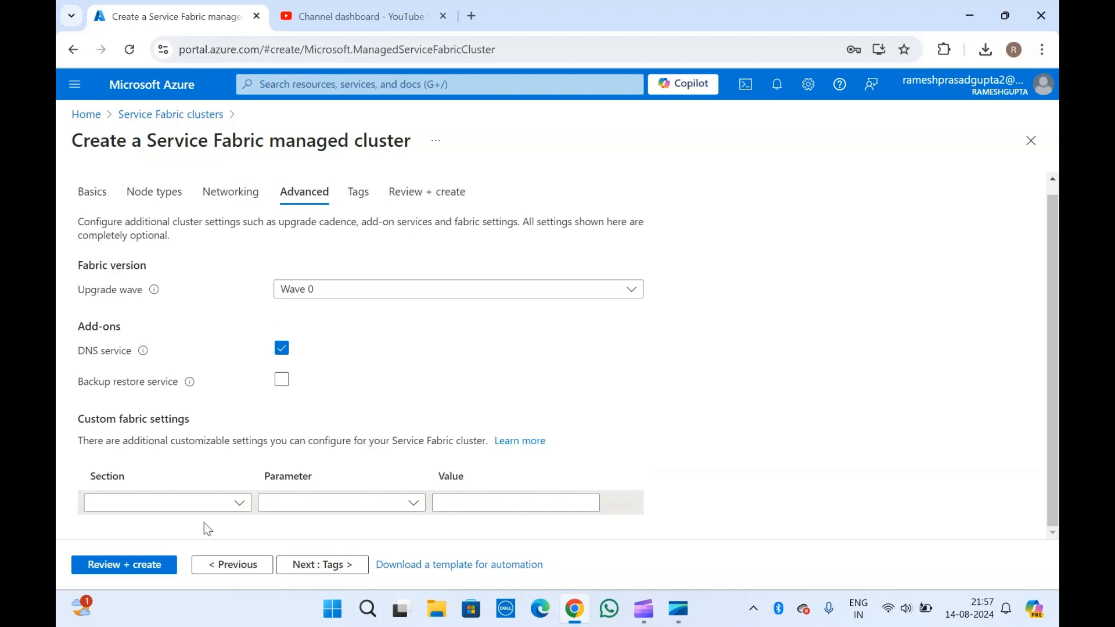
click(301, 566)
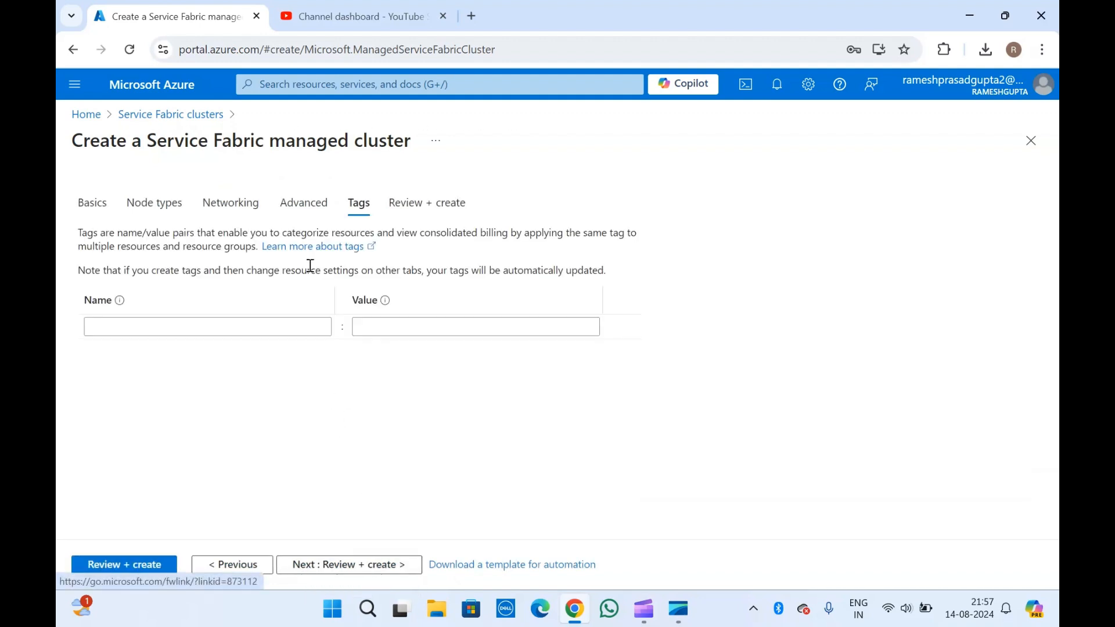
- Pass Review + create validation for svc-fabric-01 with Tags set to None and create the cluster
click(336, 568)
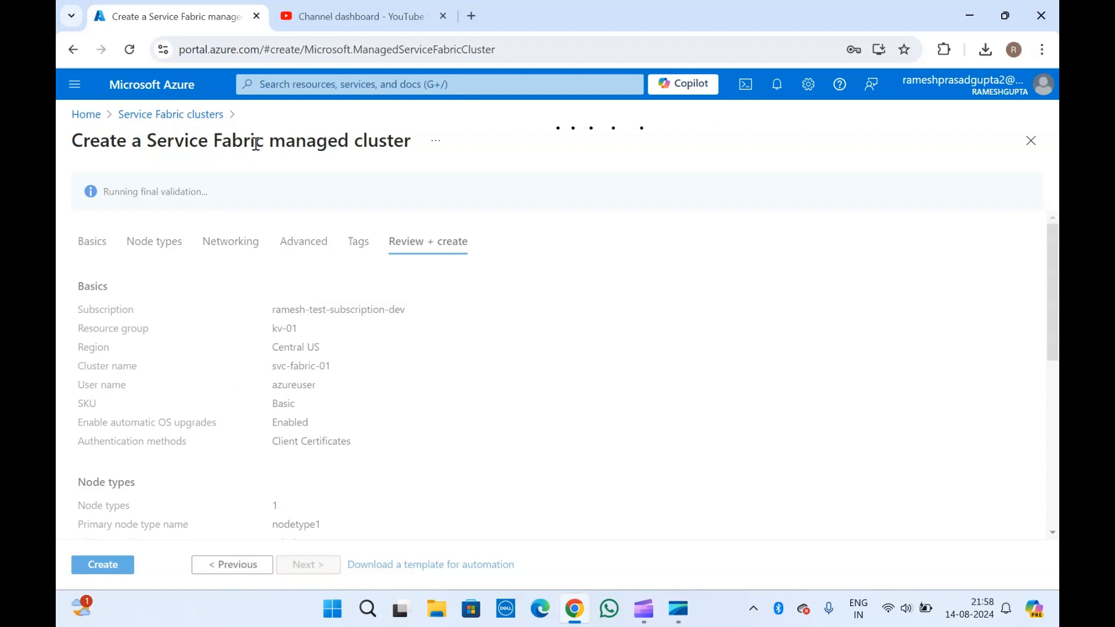
triple_click(309, 144)
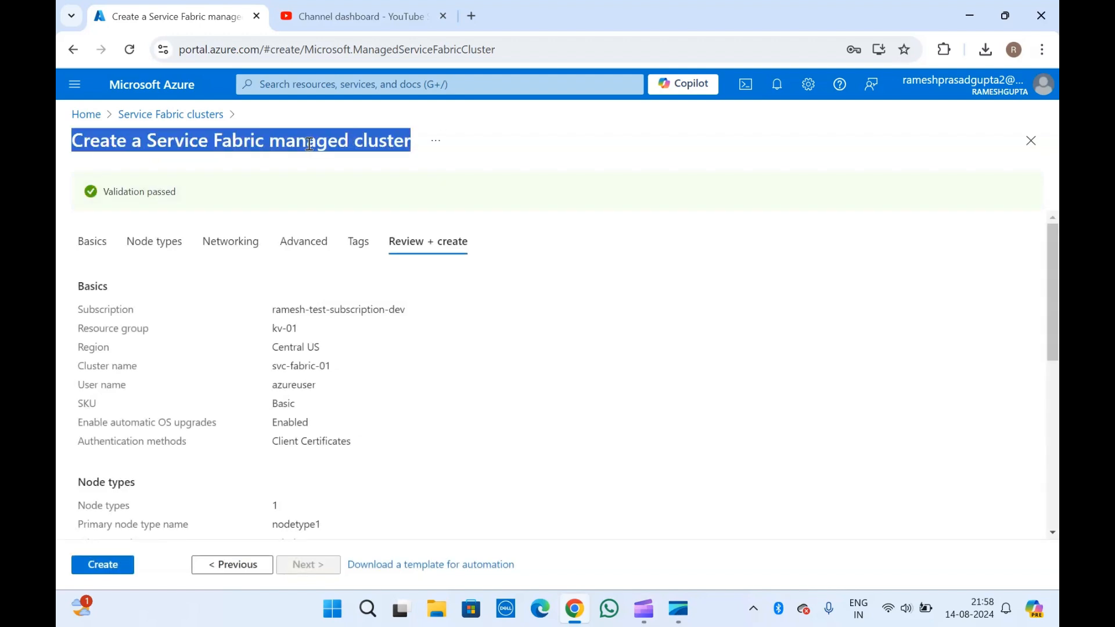
click(224, 351)
scroll(224, 351, down, 5)
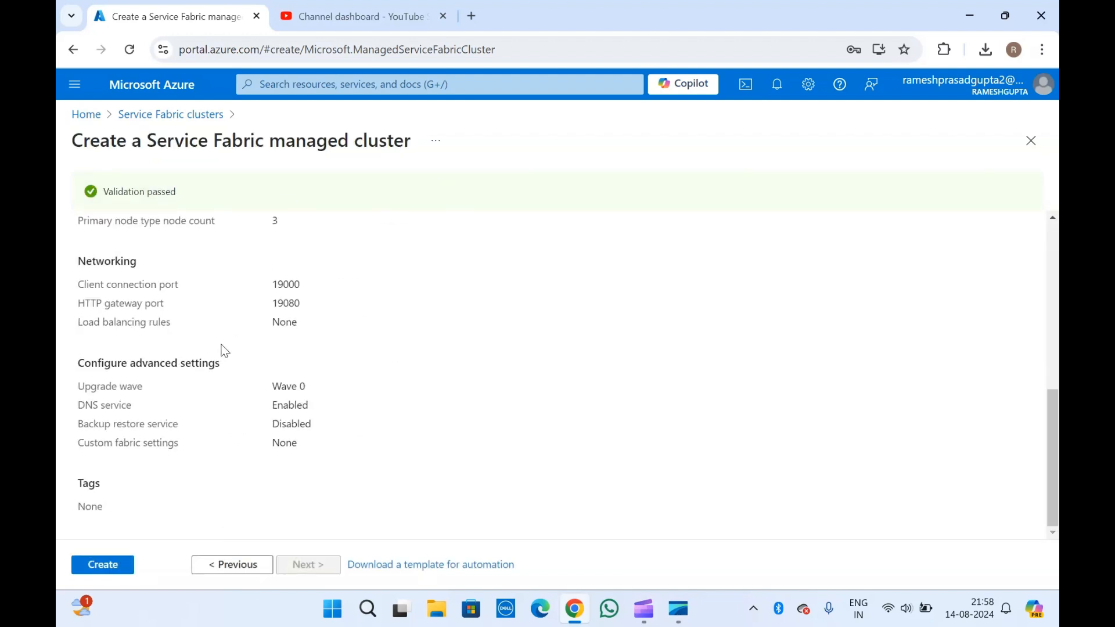
click(105, 564)
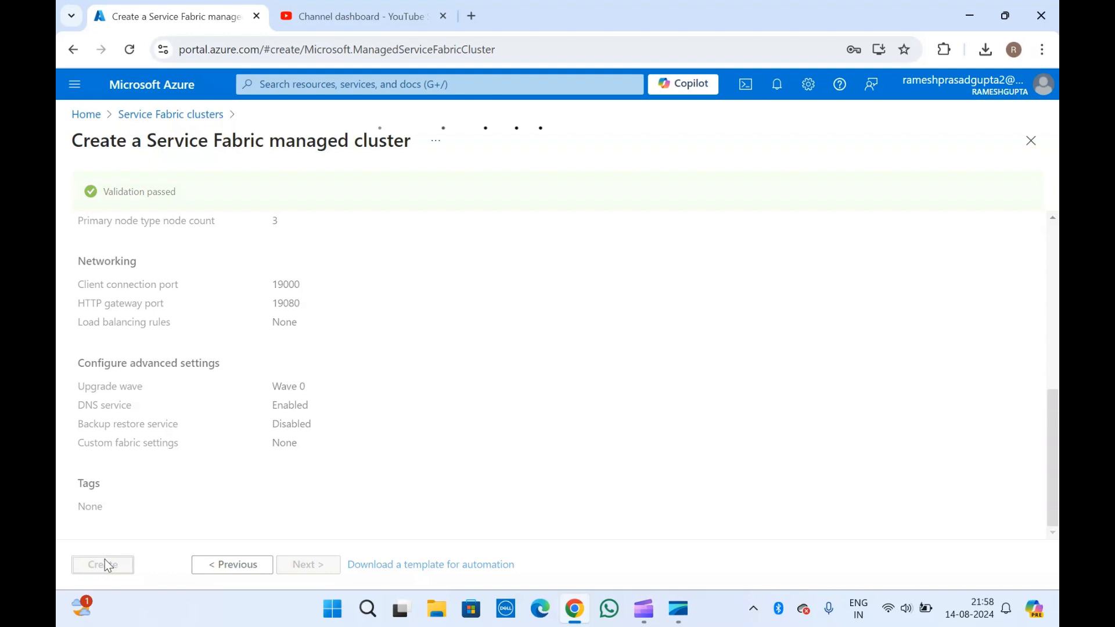
- Close the YouTube dashboard tab and wait until the deployment reports complete
click(443, 16)
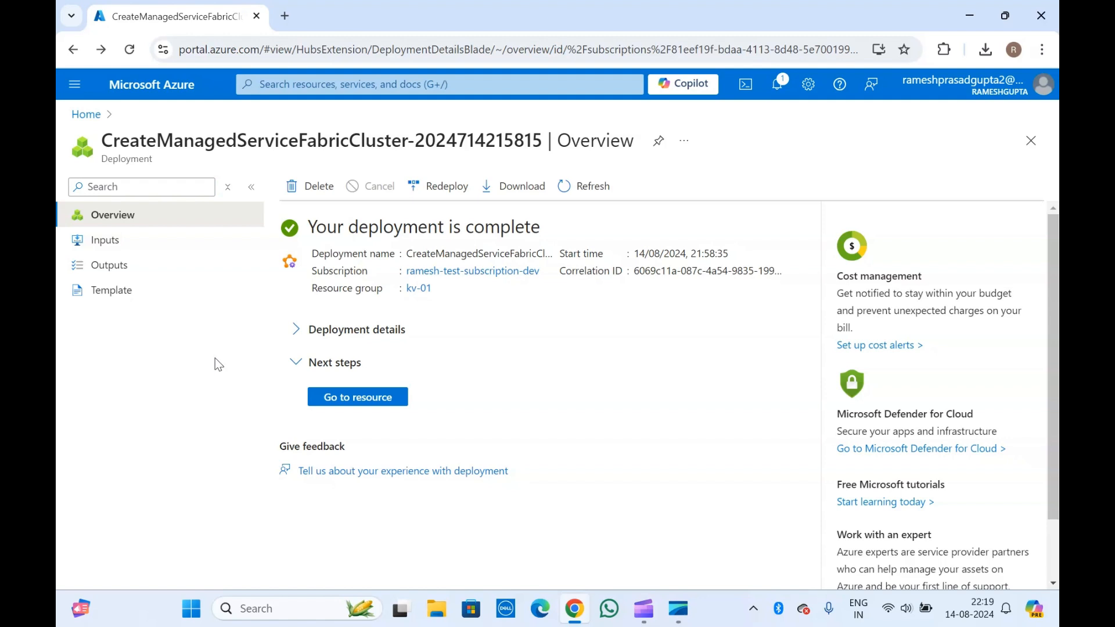
- Check that svc-fabric-01/node and the svc-fabric-01 managed cluster both show OK, then go to the resource
click(296, 332)
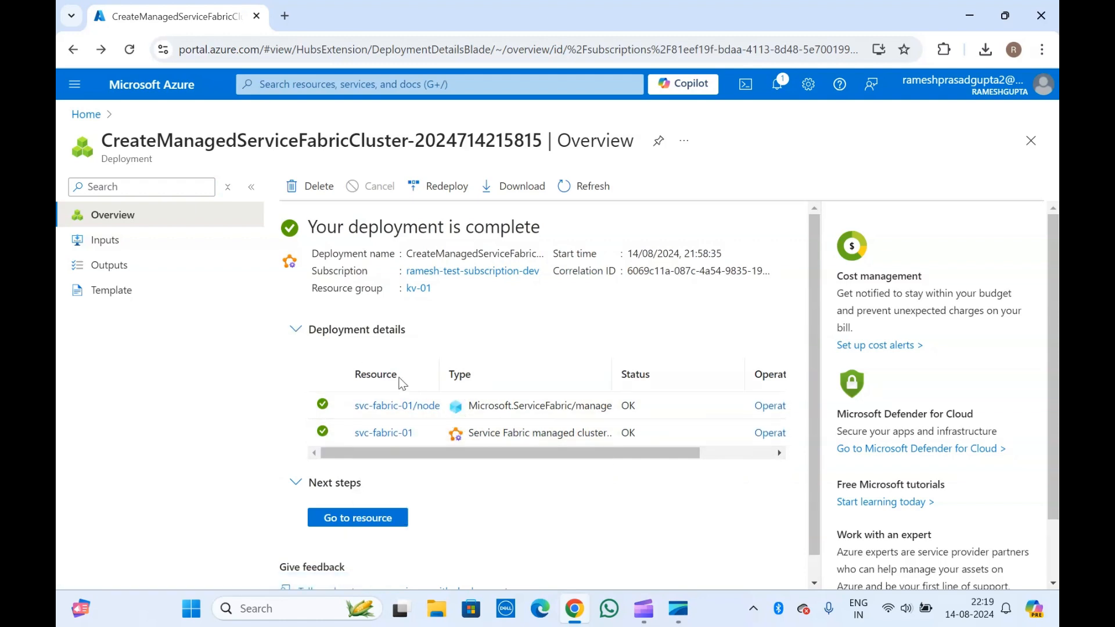
mouse_move(393, 410)
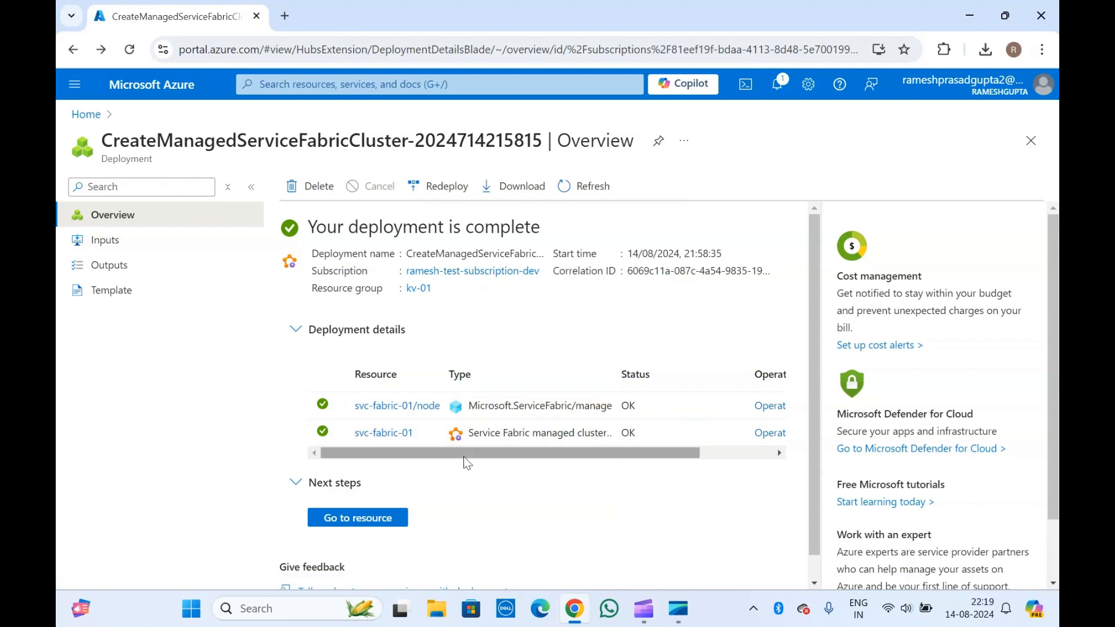
scroll(464, 456, down, 1)
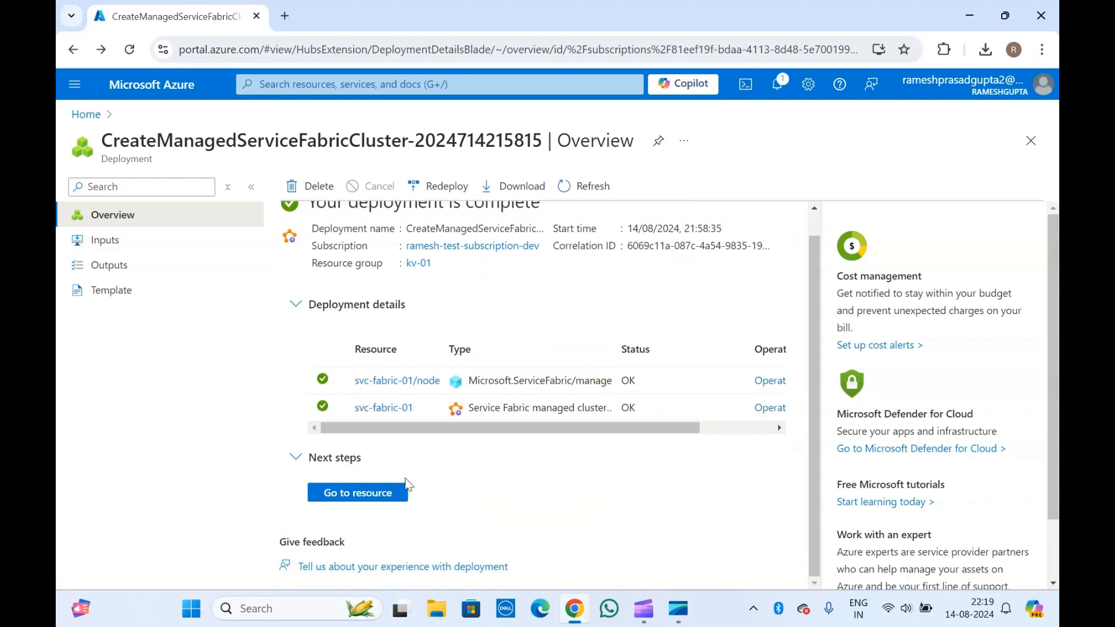
click(352, 497)
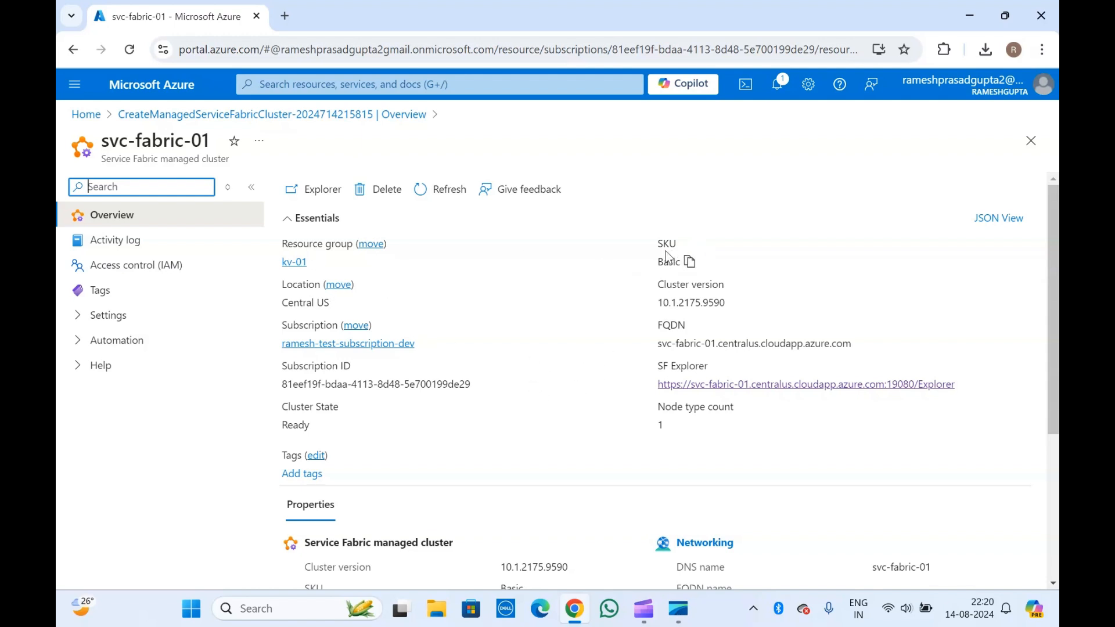
- Read the overview: state Ready, Basic SKU, version 10.1.2175.9590, FQDN, ports and node types
double_click(692, 302)
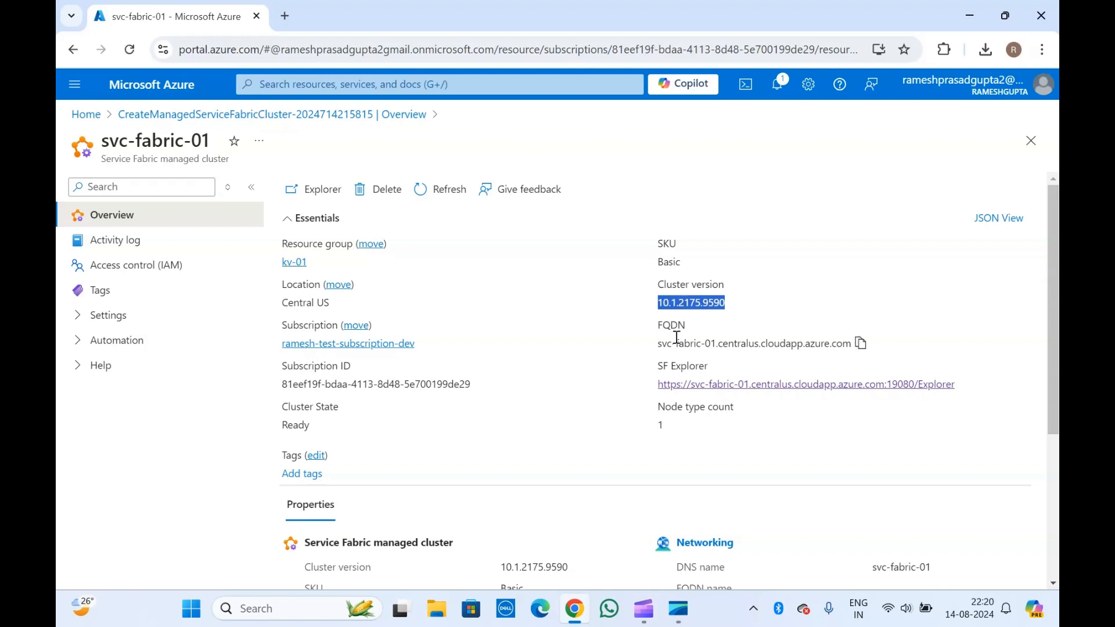
double_click(697, 342)
click(697, 343)
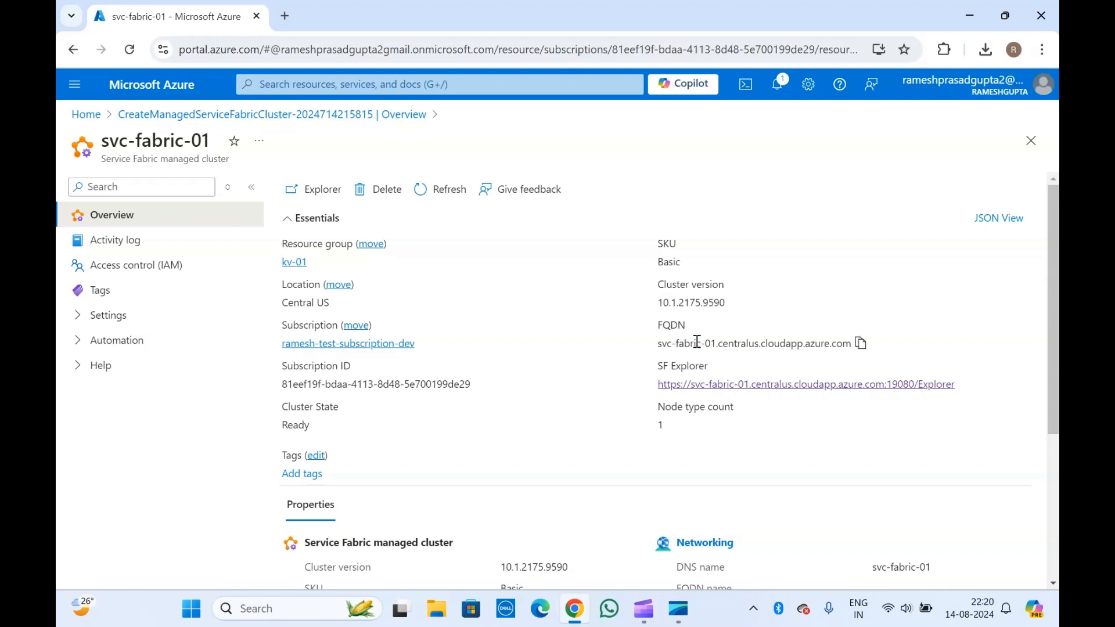
scroll(351, 428, down, 1)
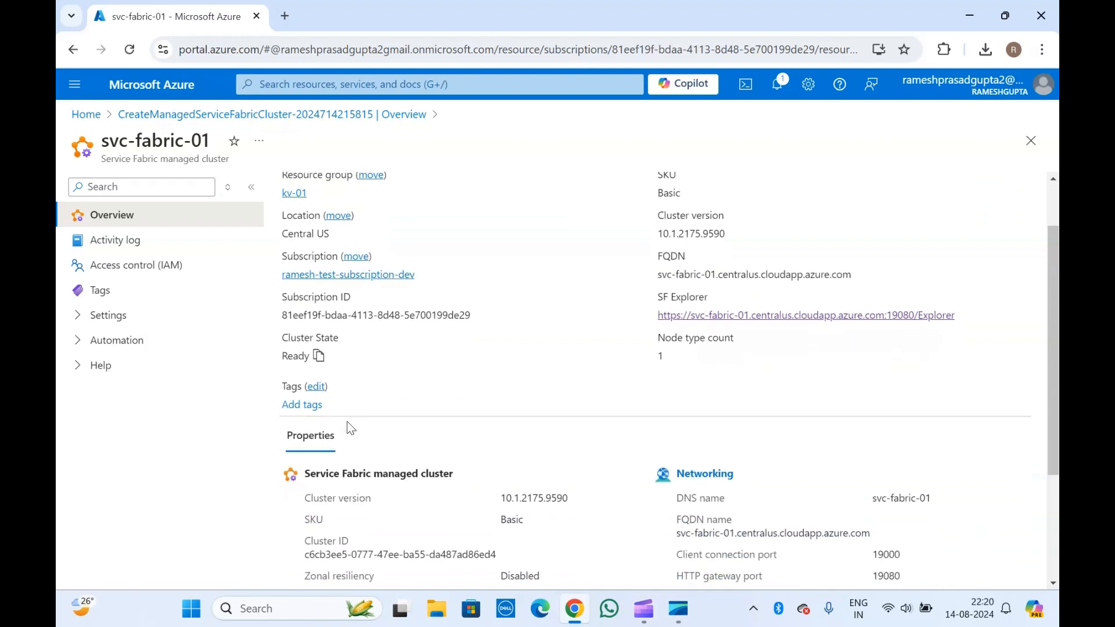
scroll(518, 347, down, 1)
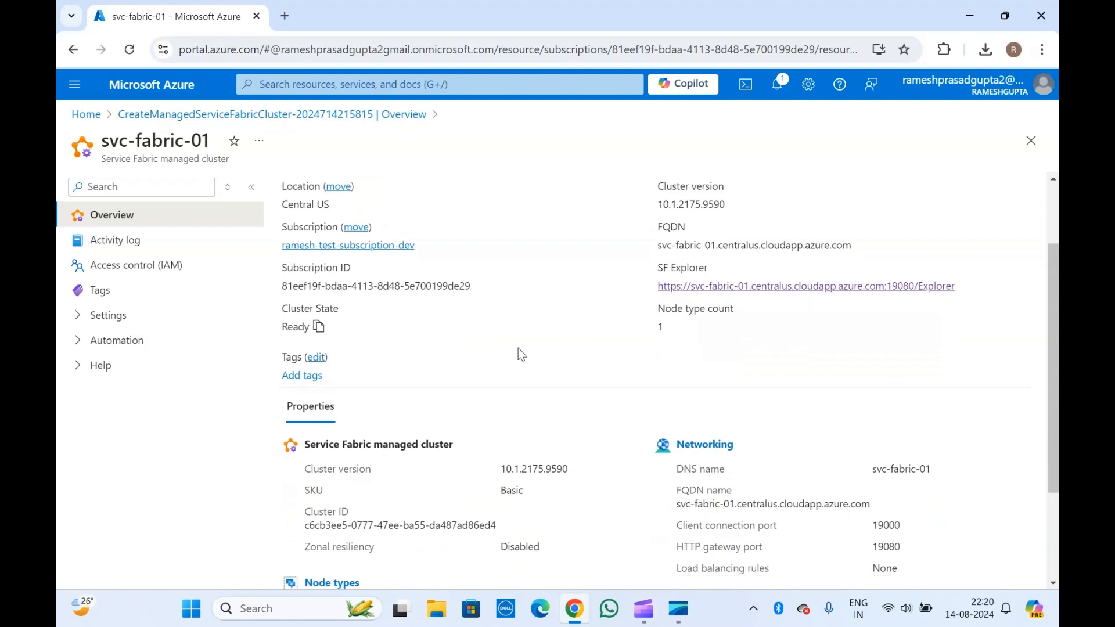
triple_click(673, 247)
click(673, 247)
scroll(516, 294, down, 2)
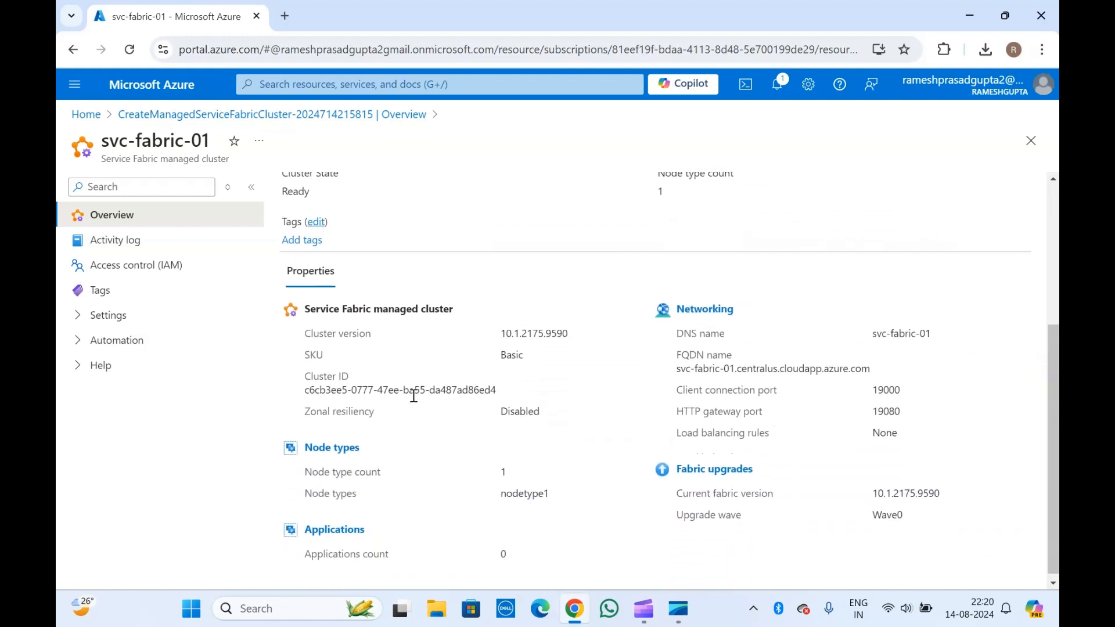
scroll(410, 406, down, 1)
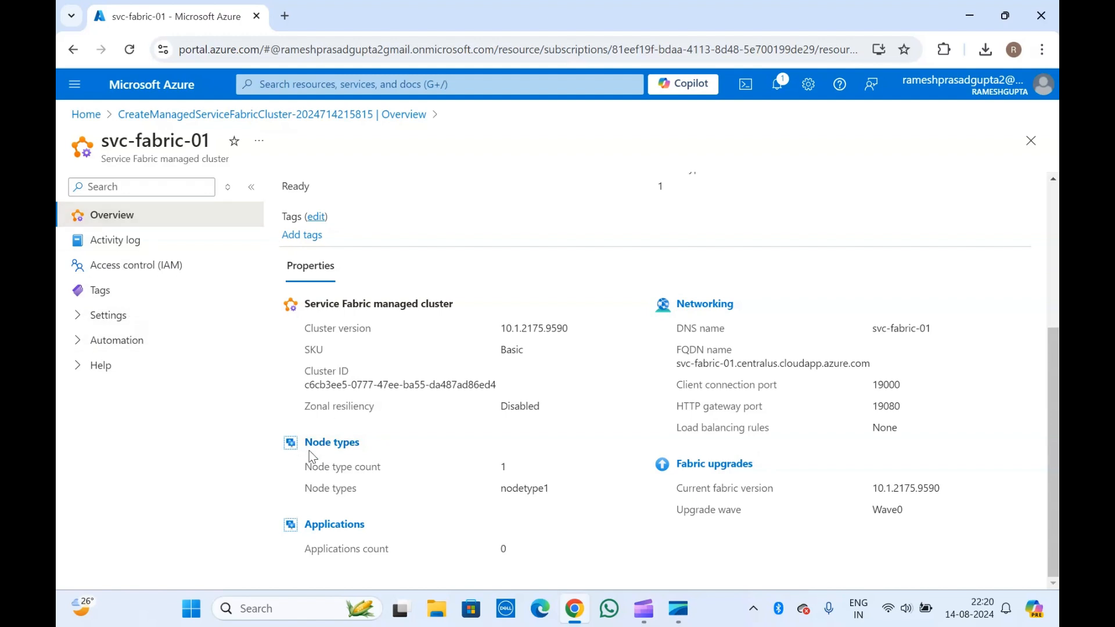
scroll(403, 304, up, 5)
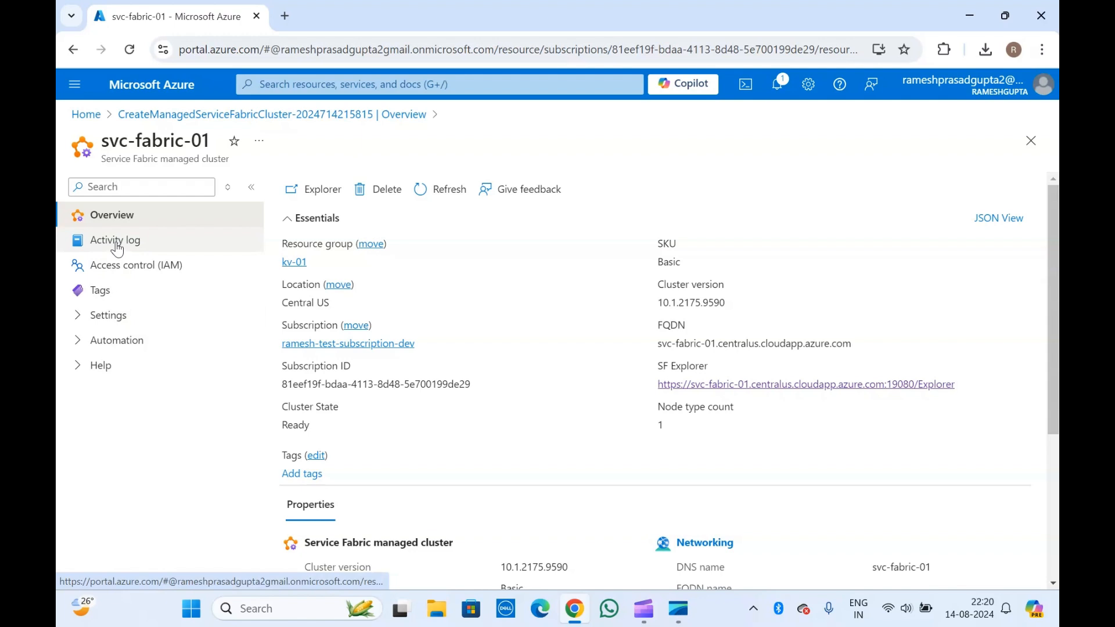
- Open the cluster's Node types settings and view its three individual nodes
click(140, 273)
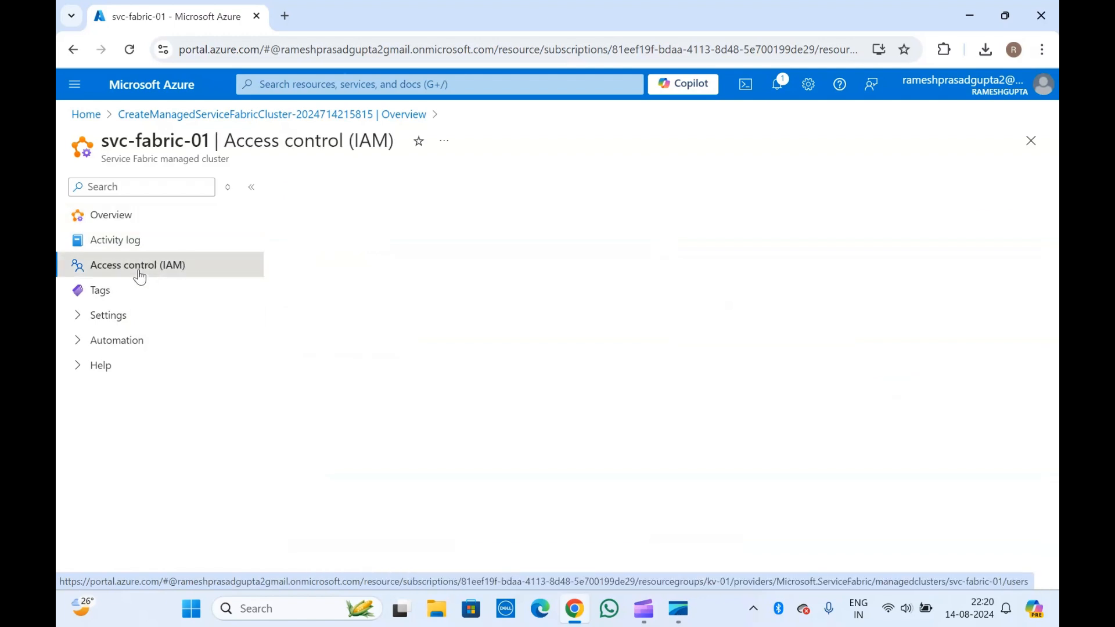
click(78, 319)
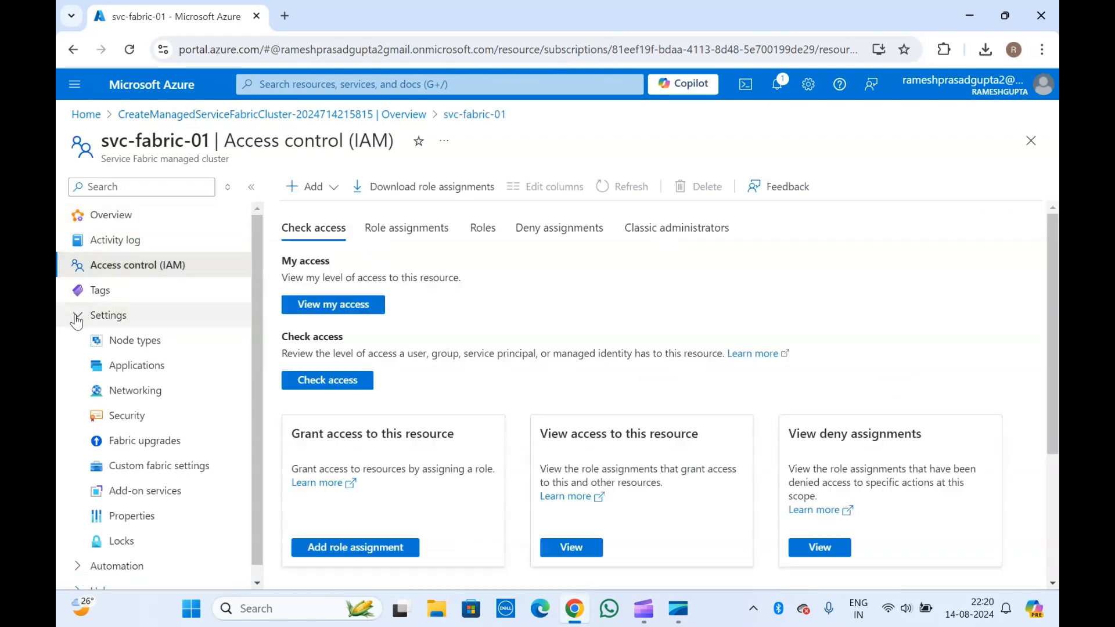
click(74, 549)
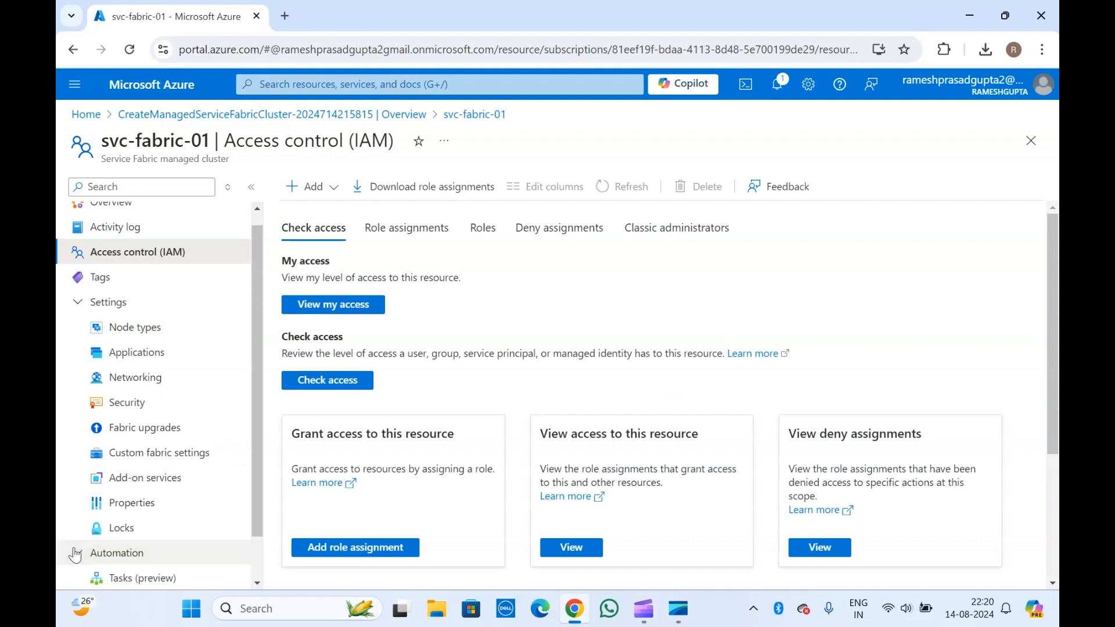
scroll(74, 549, down, 1)
scroll(74, 549, up, 2)
click(140, 342)
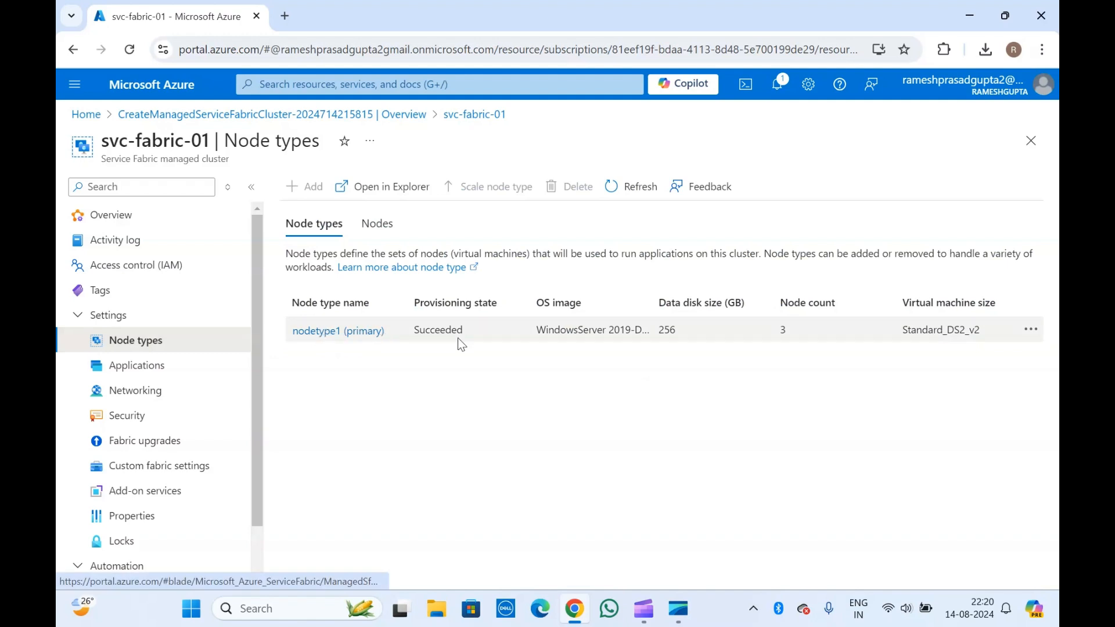
click(384, 229)
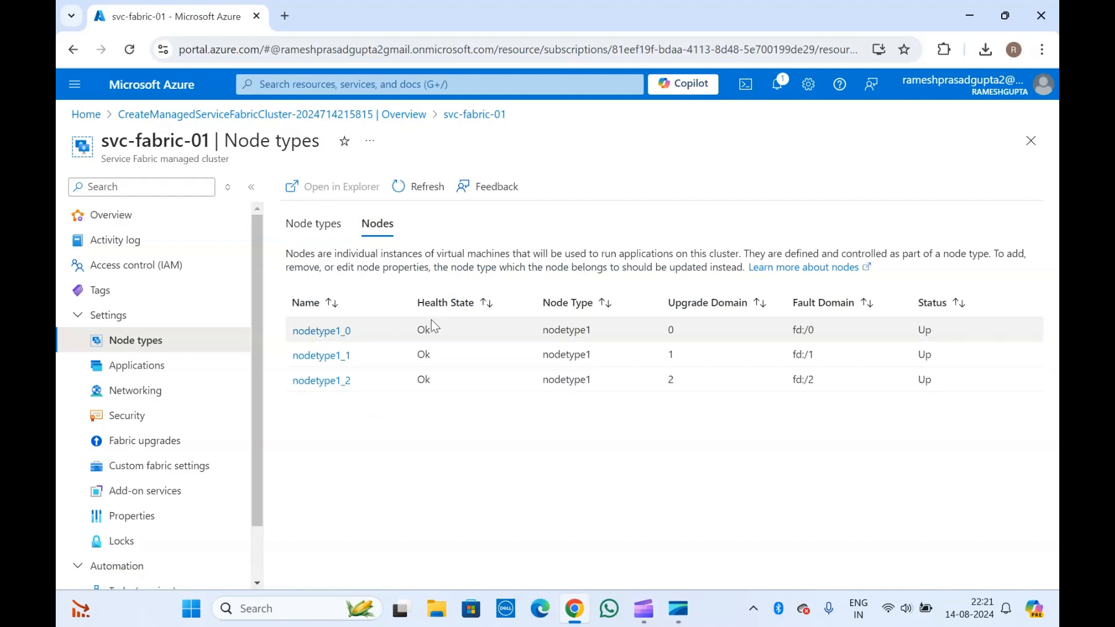
- Open the Edit node type page for the primary node type nodetype1
right_click(323, 330)
click(308, 225)
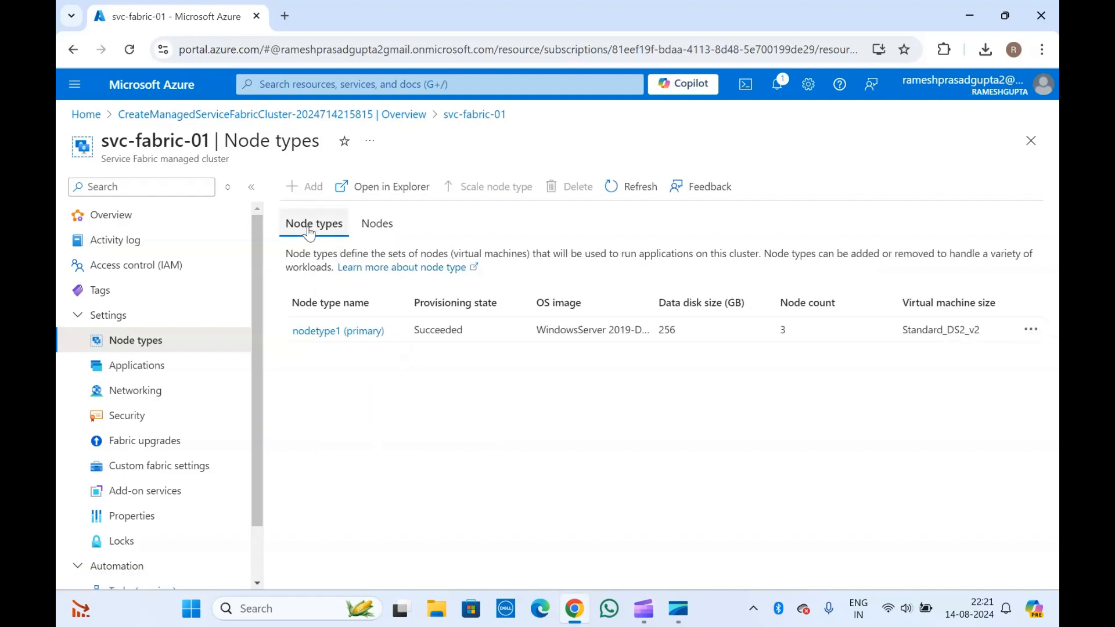
click(336, 330)
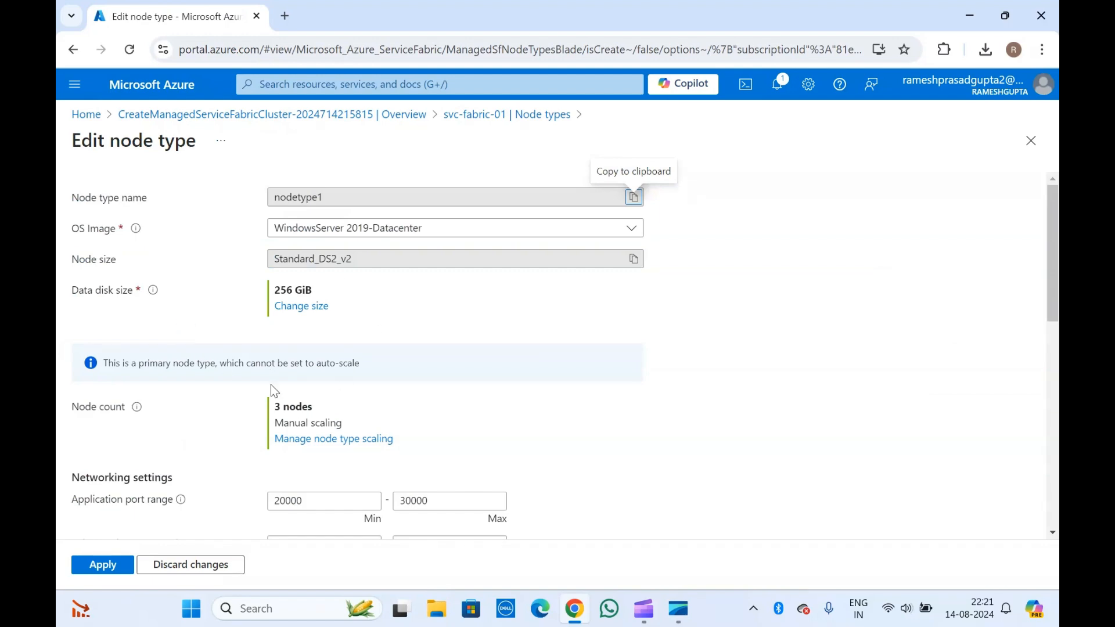
- Review nodetype1's settings: WindowsServer 2019-Datacenter, Standard_DS2_v2, 256 GiB, 3 nodes
scroll(234, 277, down, 2)
scroll(234, 279, down, 5)
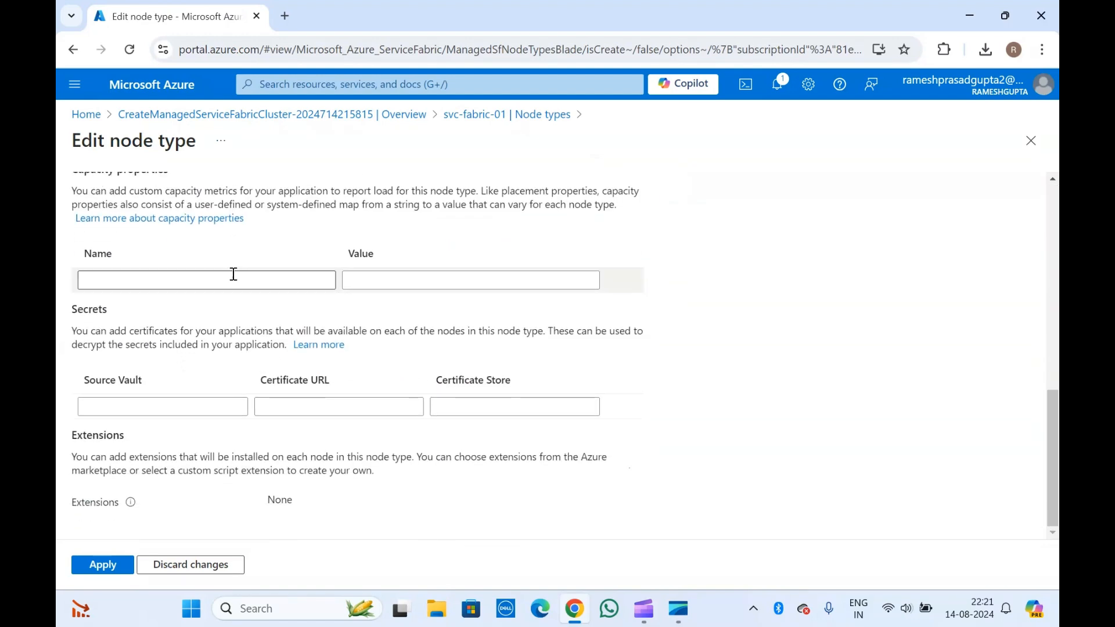
scroll(234, 277, up, 8)
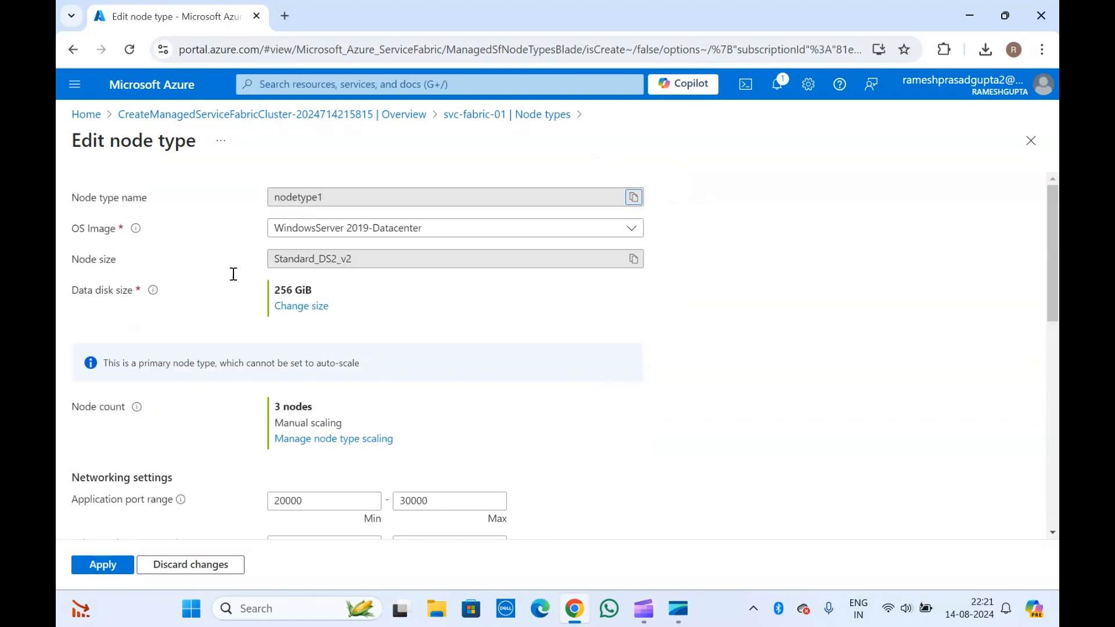
click(488, 120)
- View node nodetype1_0's overview, then return to the Ok and Up node list
click(377, 224)
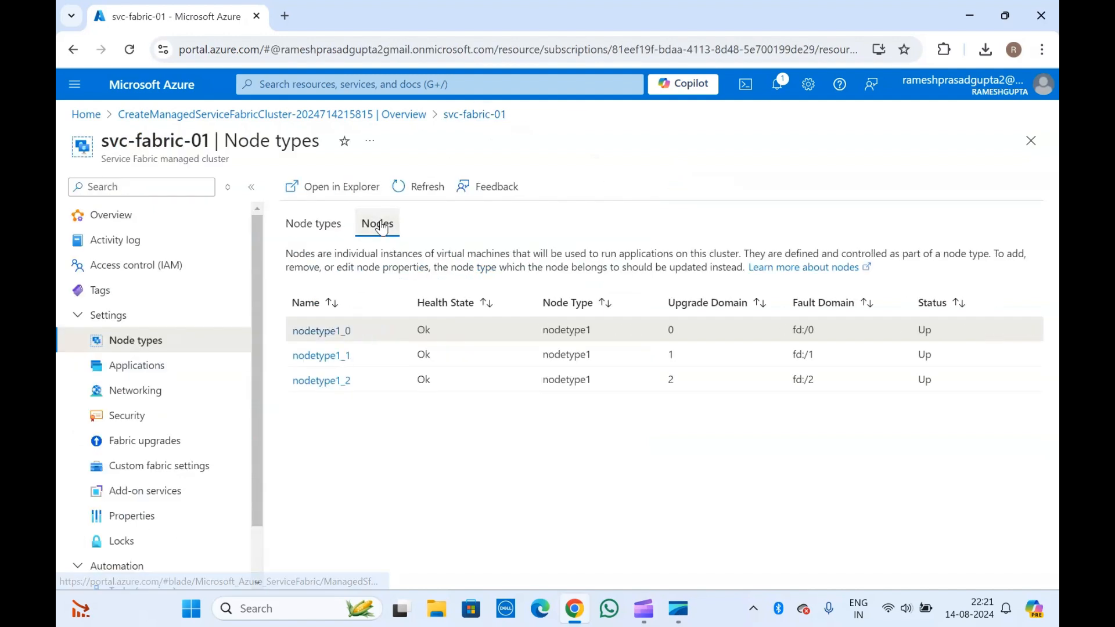
click(323, 331)
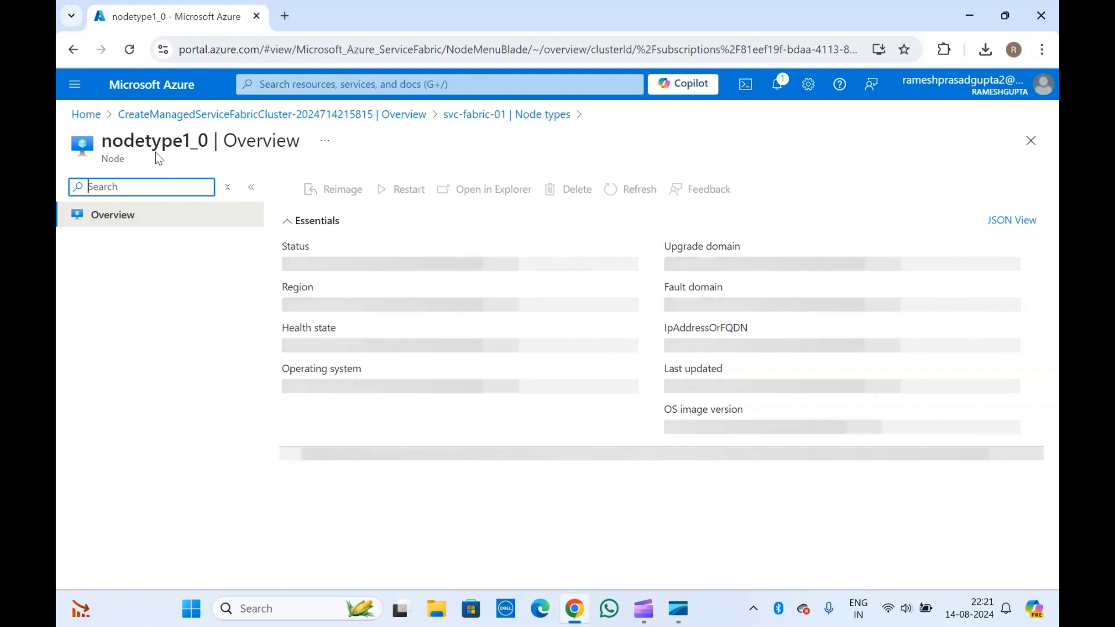
click(470, 114)
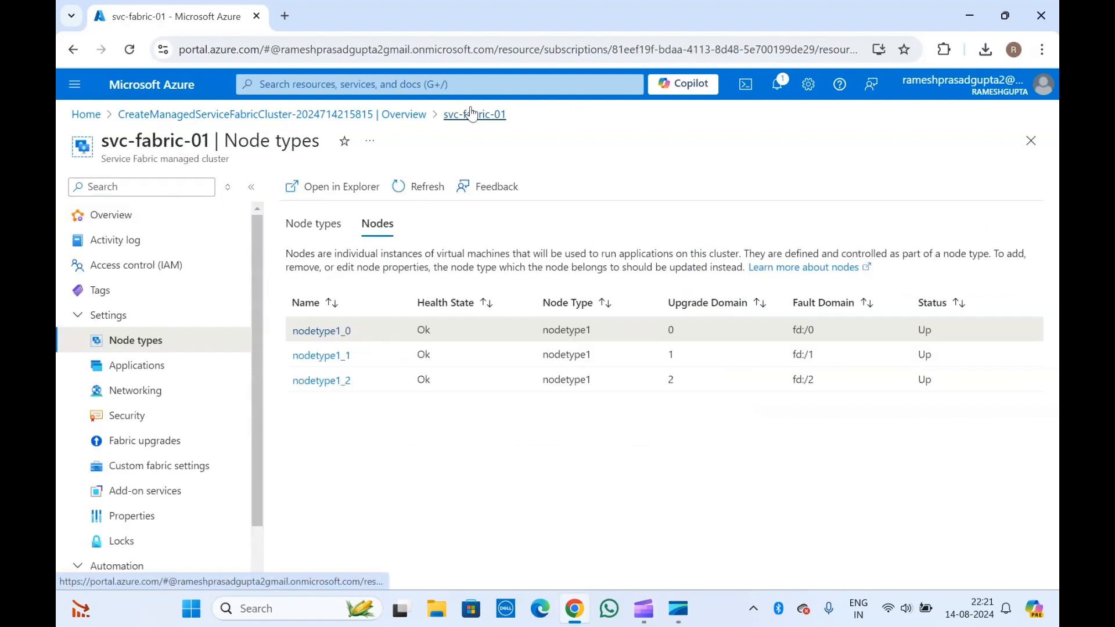
- Confirm svc-fabric-01's Applications page shows no items, then go to Networking
click(130, 368)
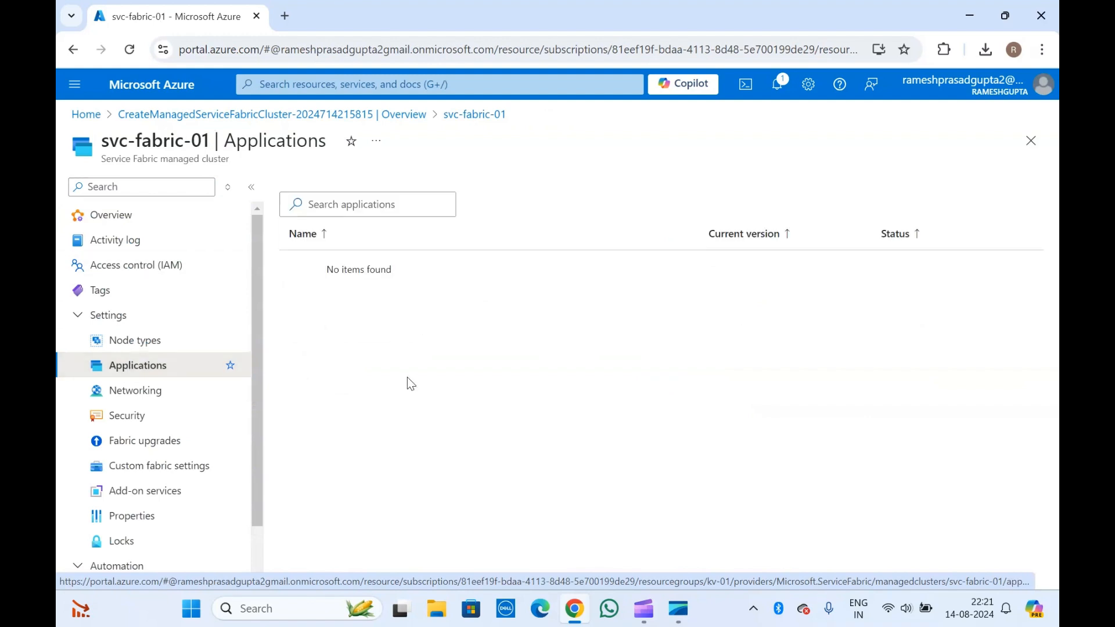
triple_click(139, 147)
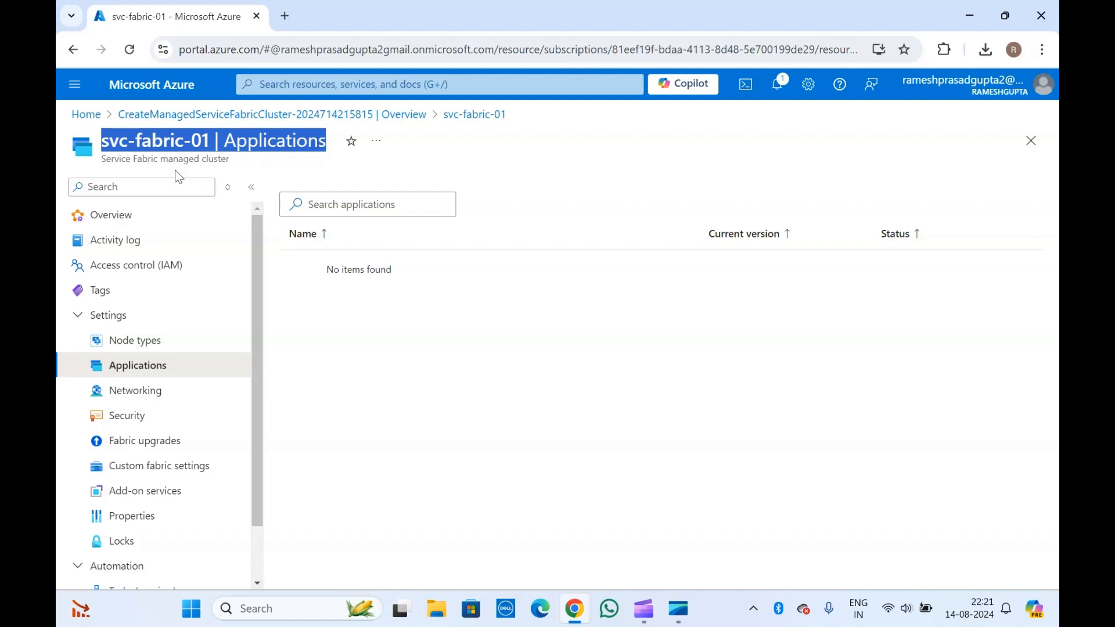
click(179, 177)
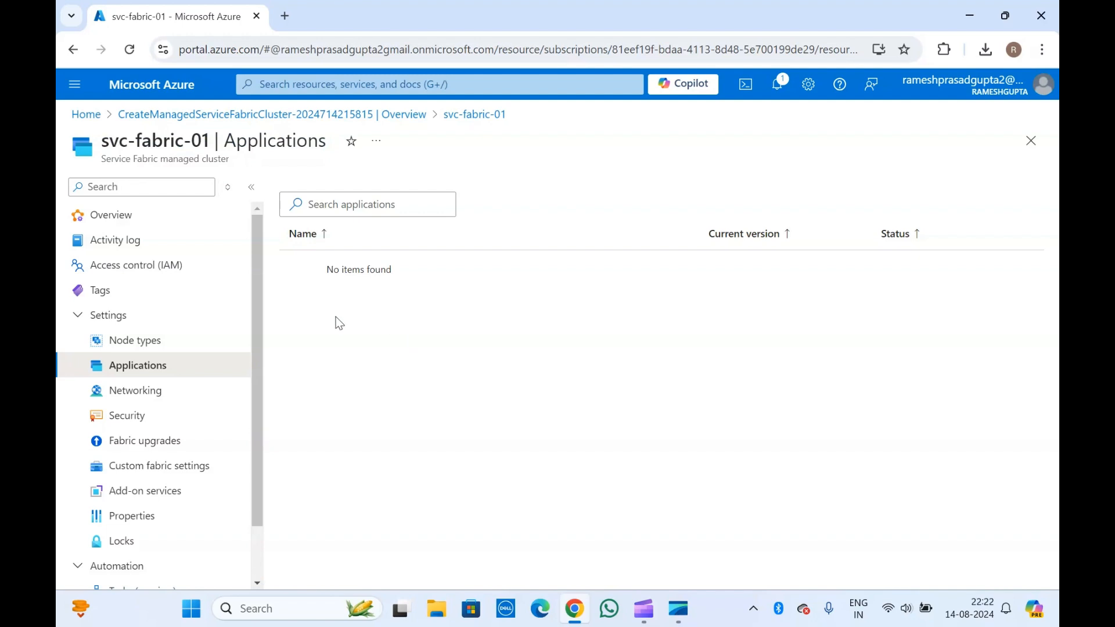
scroll(120, 349, down, 2)
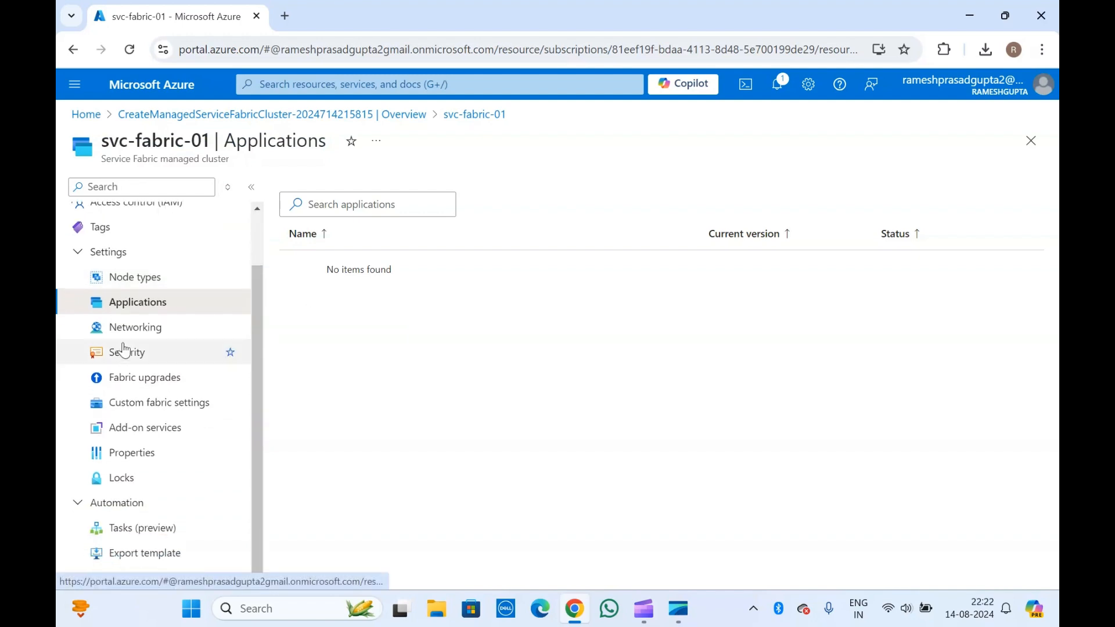
click(133, 333)
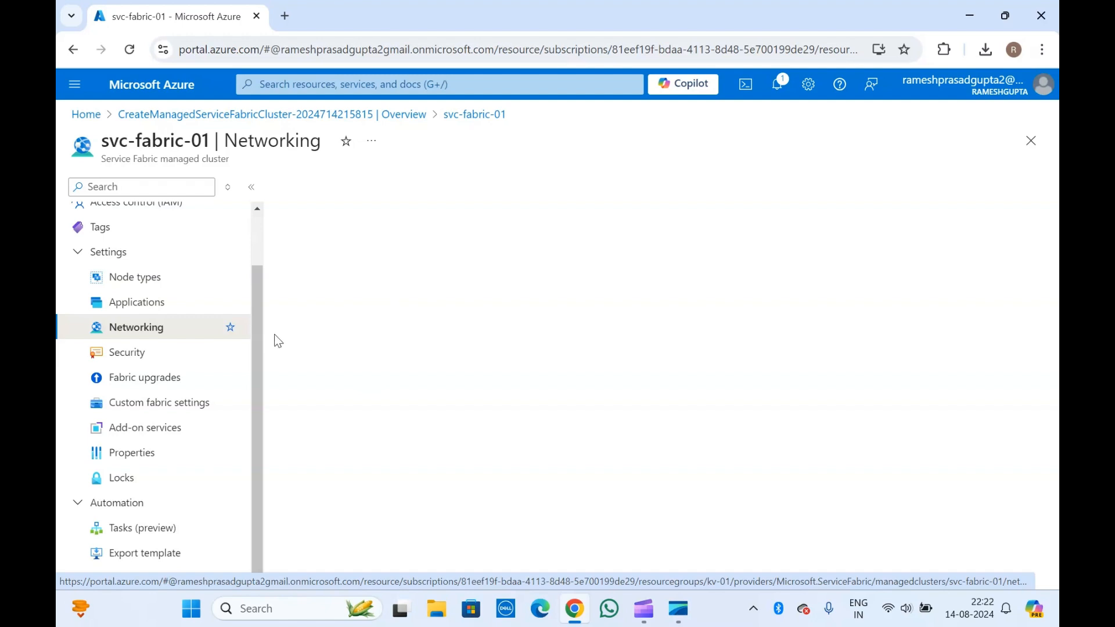
- Reload Networking, check the empty inbound and outbound security rules, then go to Security
drag(259, 327, 271, 232)
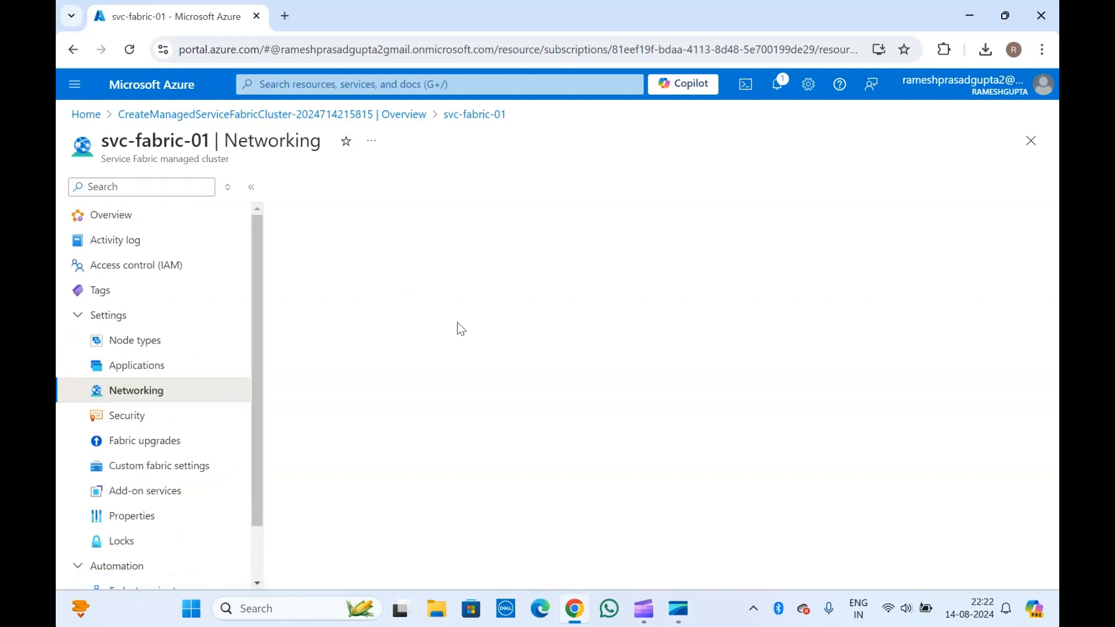
click(129, 50)
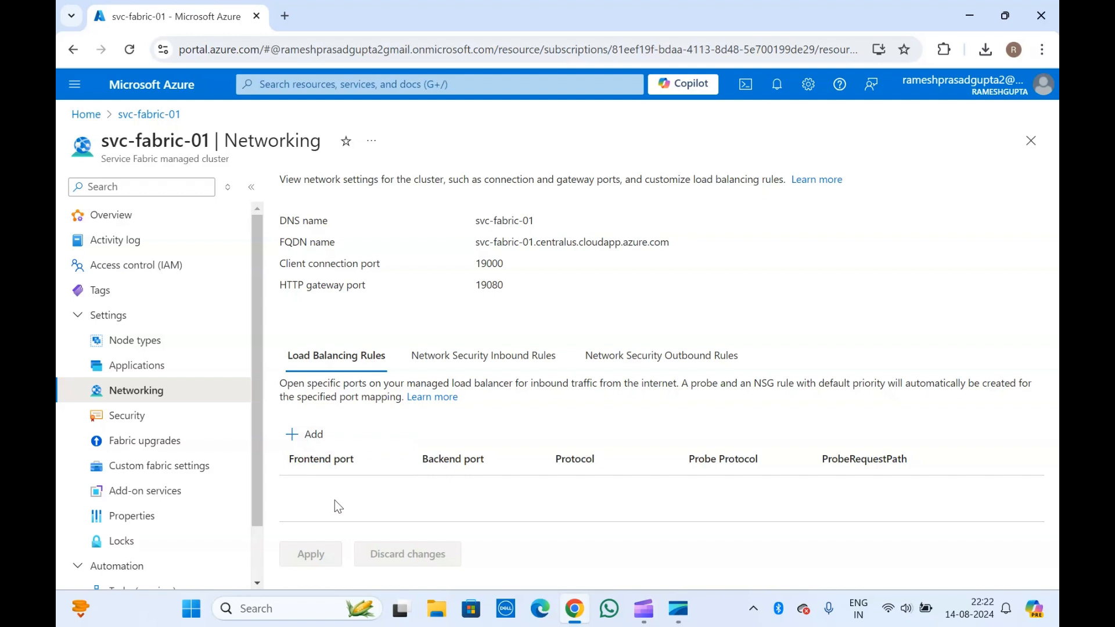
click(480, 370)
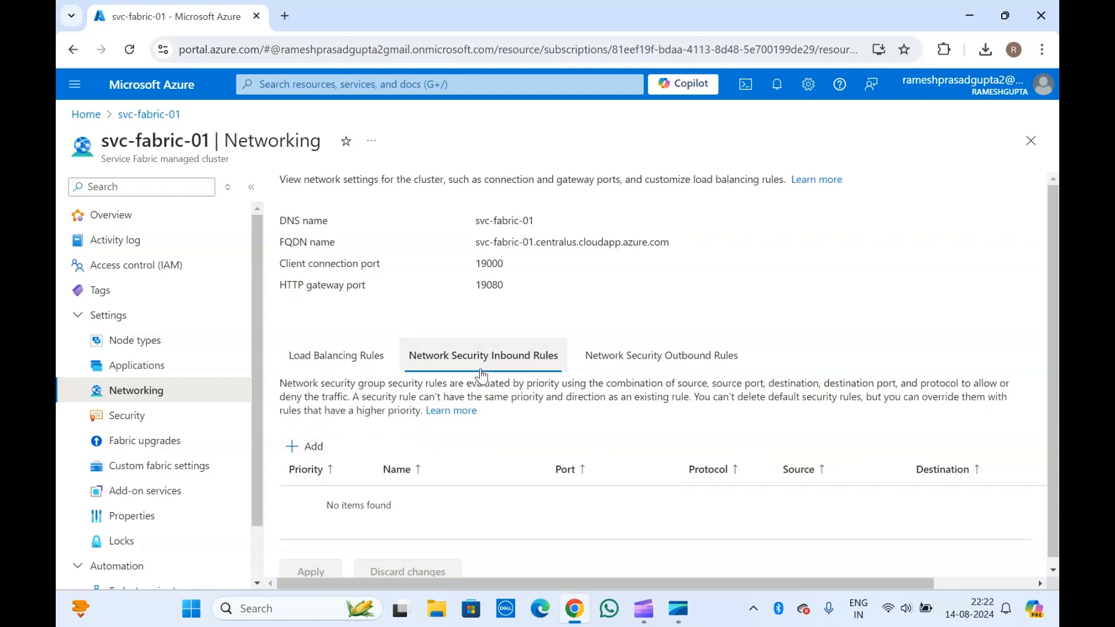
scroll(405, 479, down, 1)
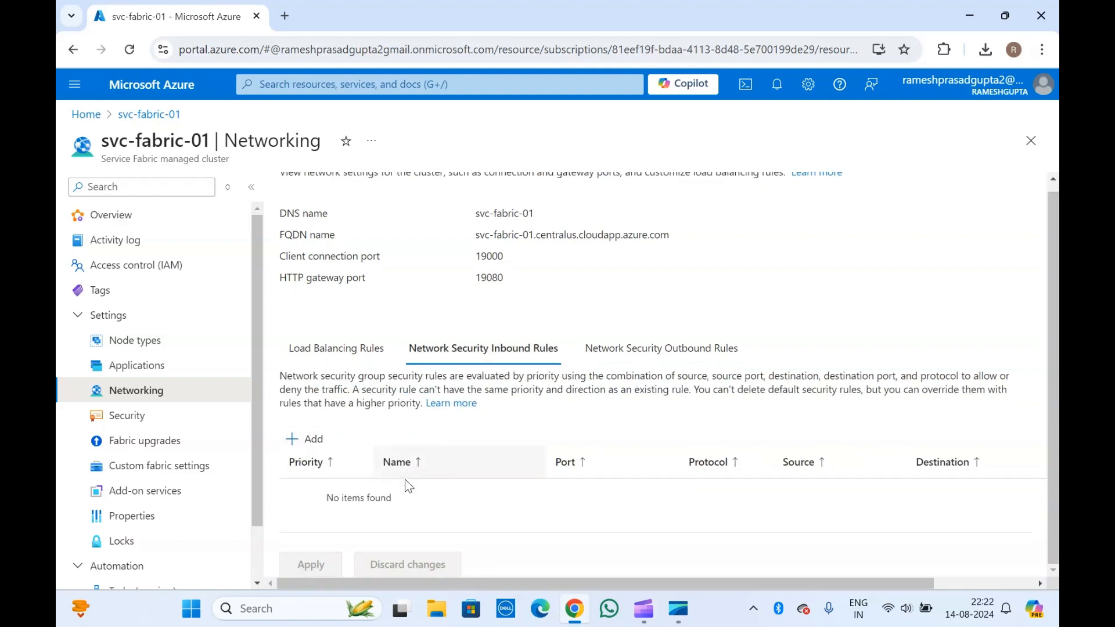
click(663, 364)
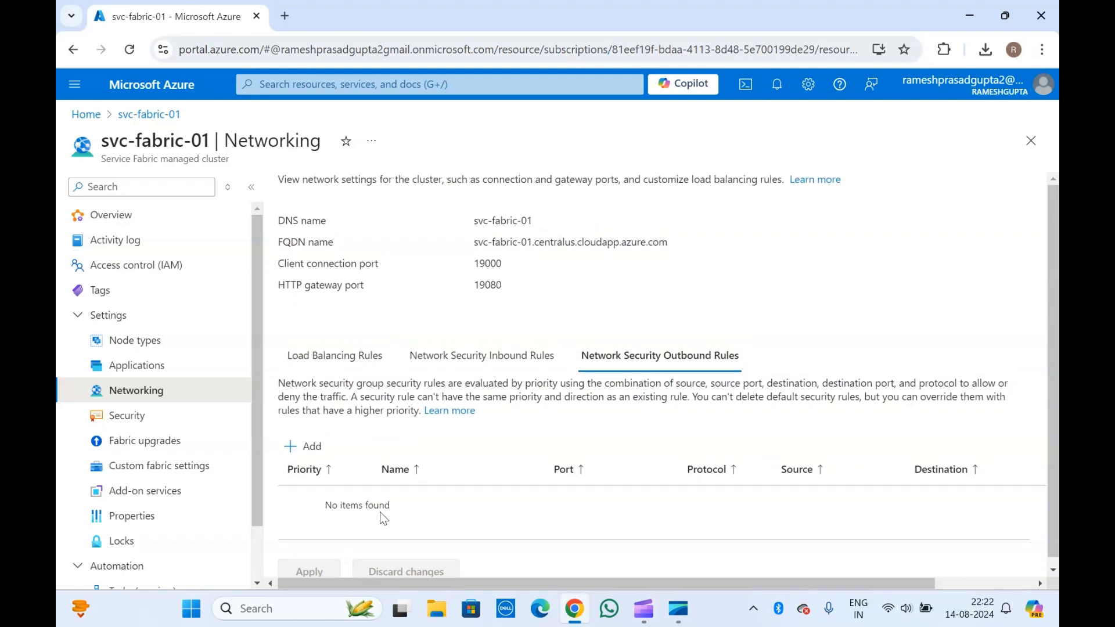
click(151, 426)
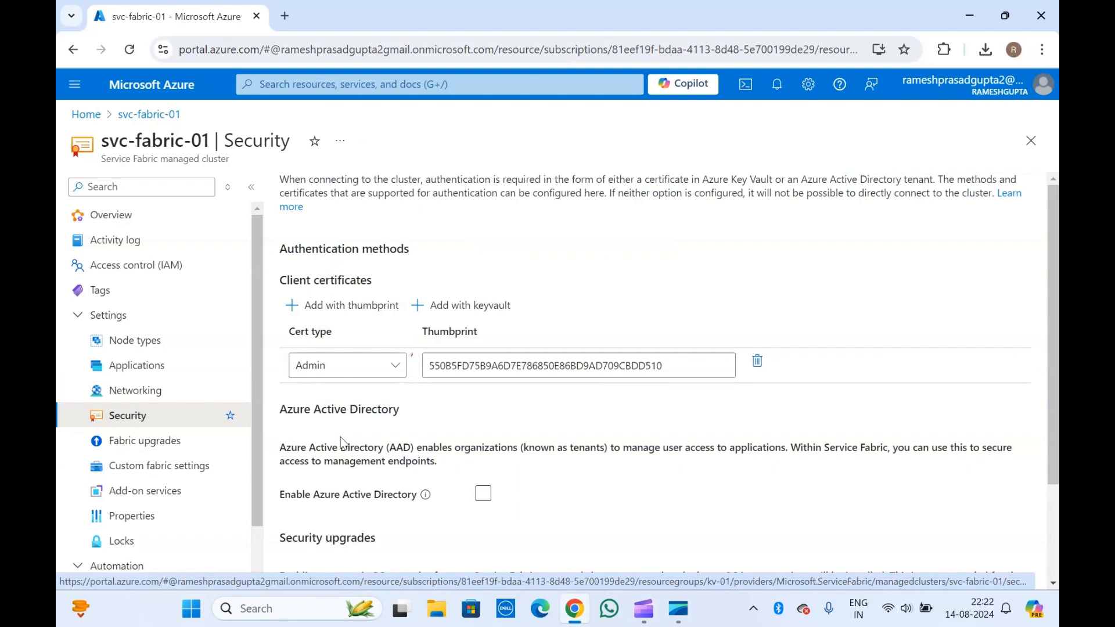
- Try Wave 1 in Fabric upgrades, discard it to keep Wave 0, then view the empty Custom fabric settings
scroll(340, 437, down, 2)
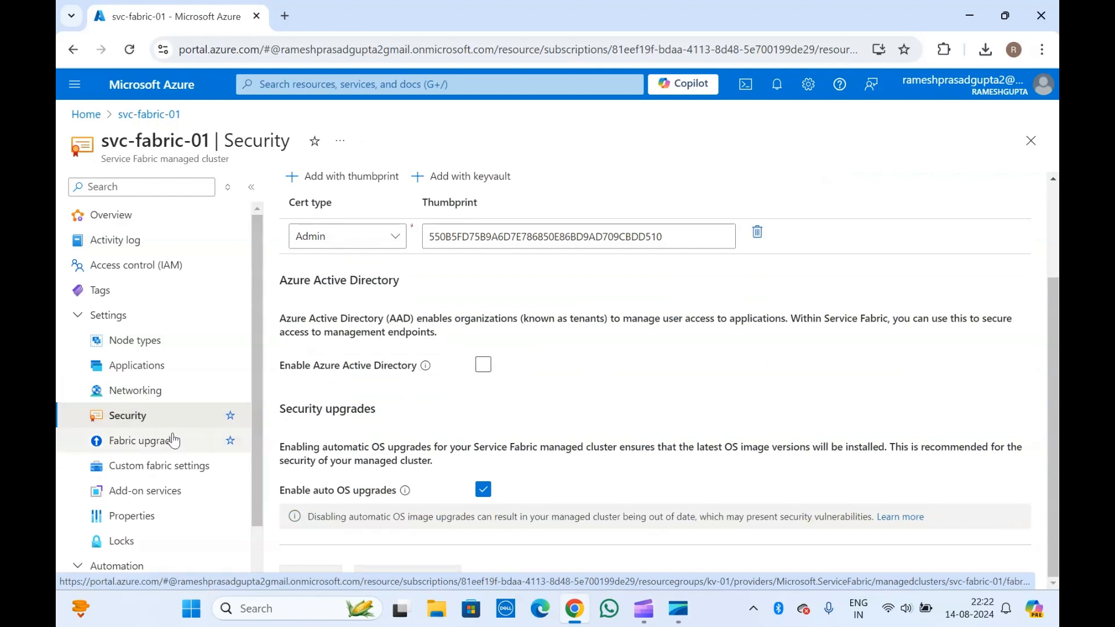
click(155, 441)
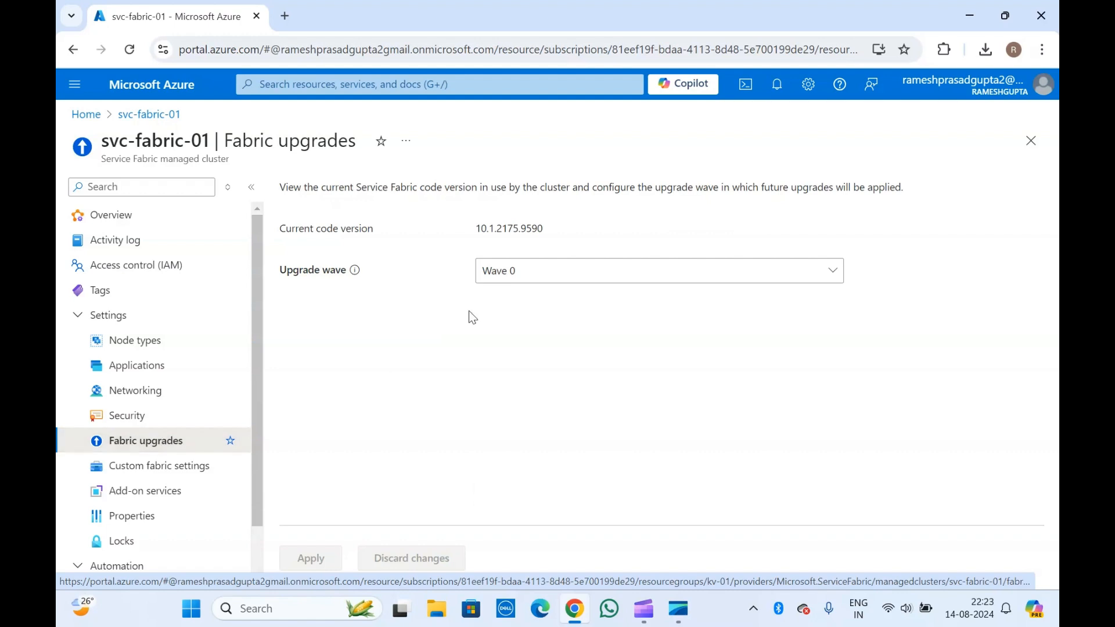
click(569, 268)
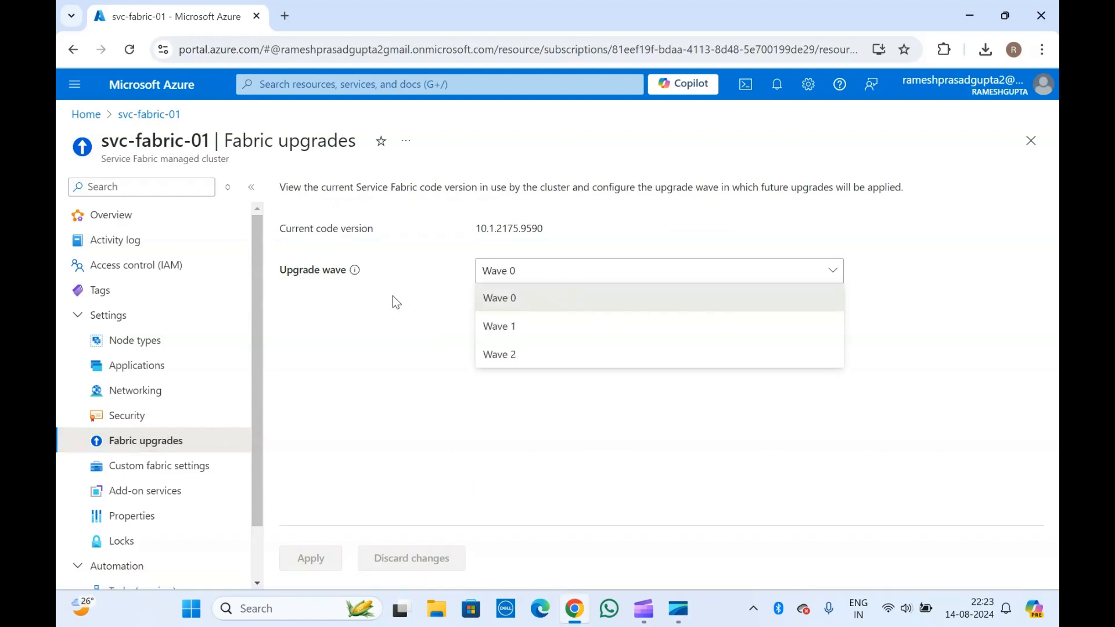
click(538, 326)
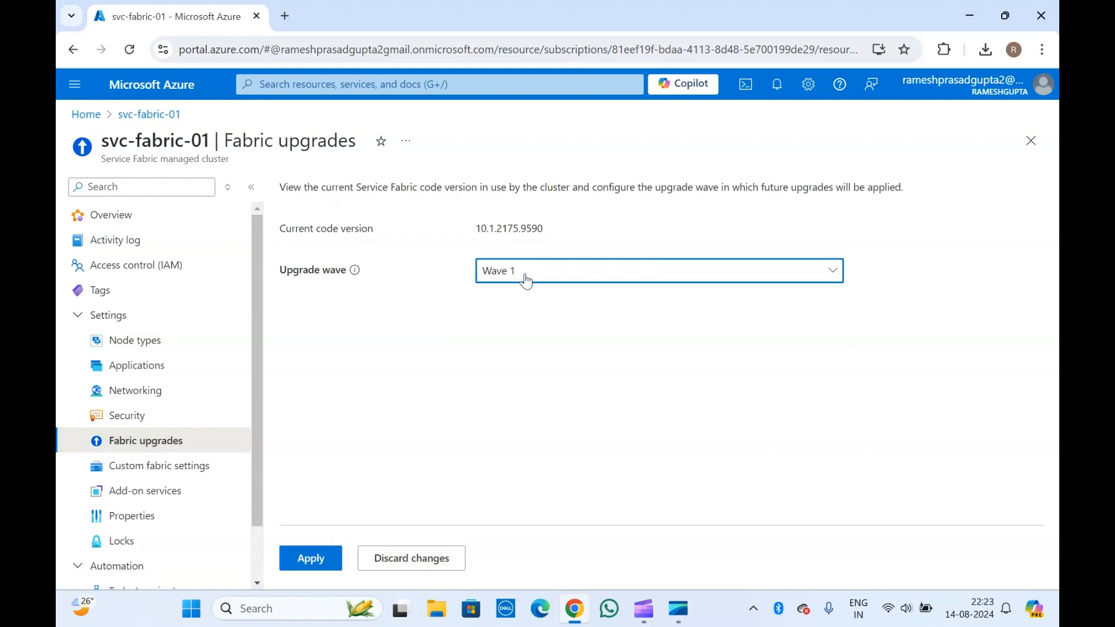
click(410, 558)
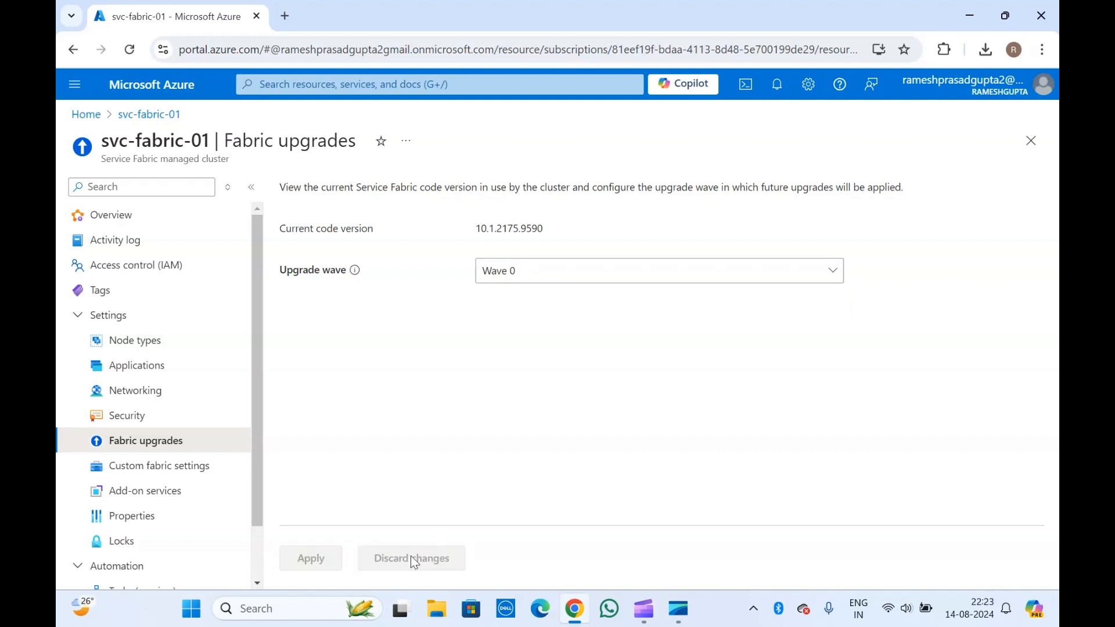
click(182, 475)
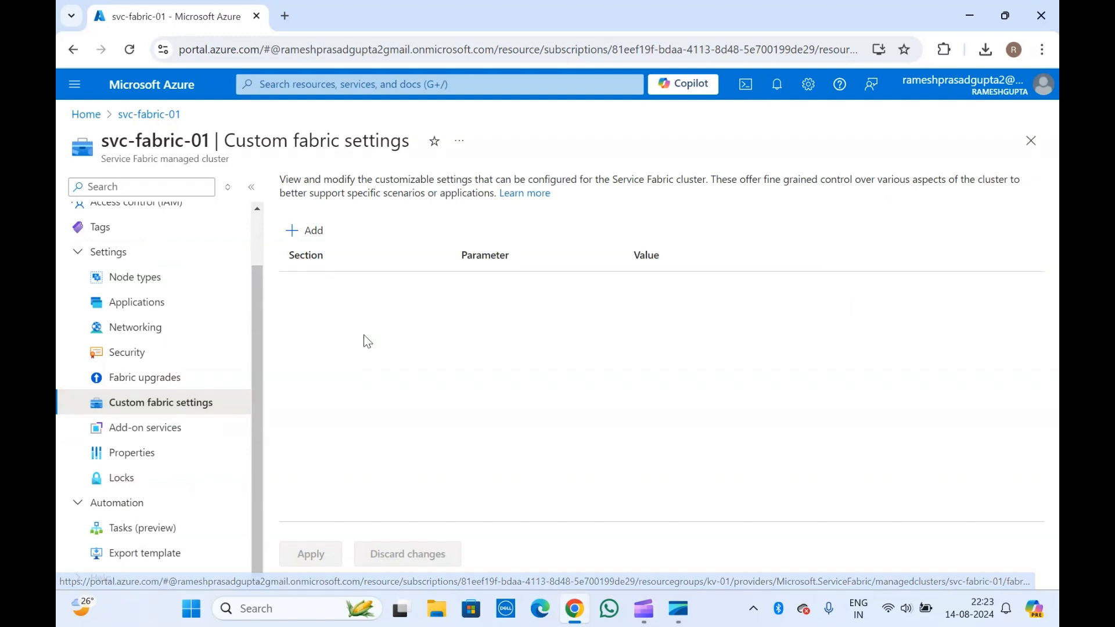
- Open svc-fabric-01's Properties page showing state Ready, version 10.1.2175.9590 and Central US location
click(149, 428)
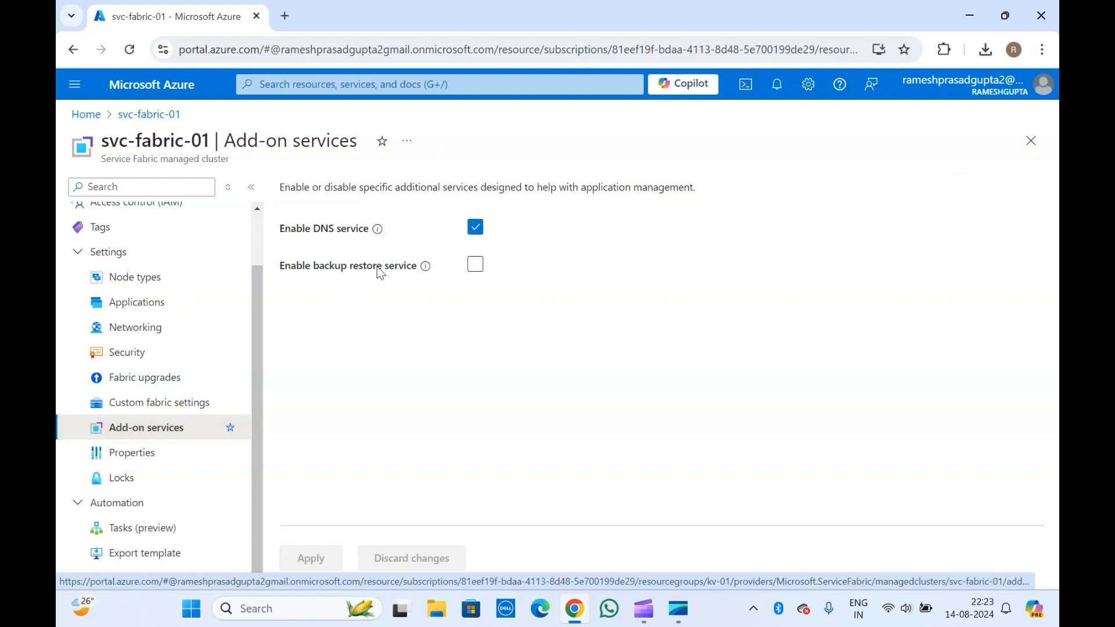
click(137, 459)
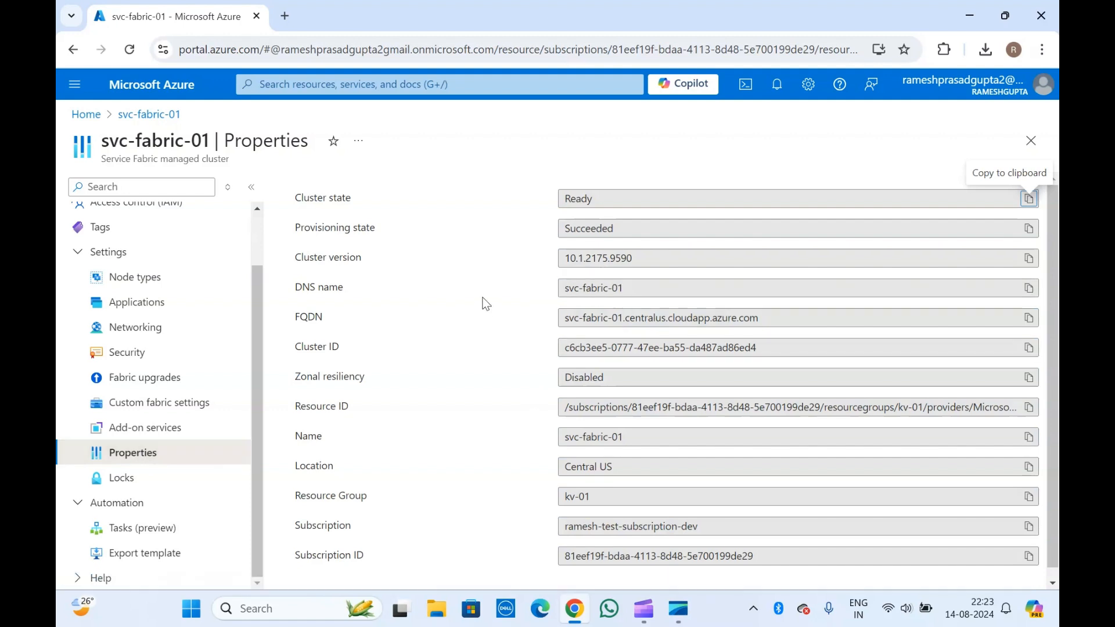
scroll(616, 429, down, 1)
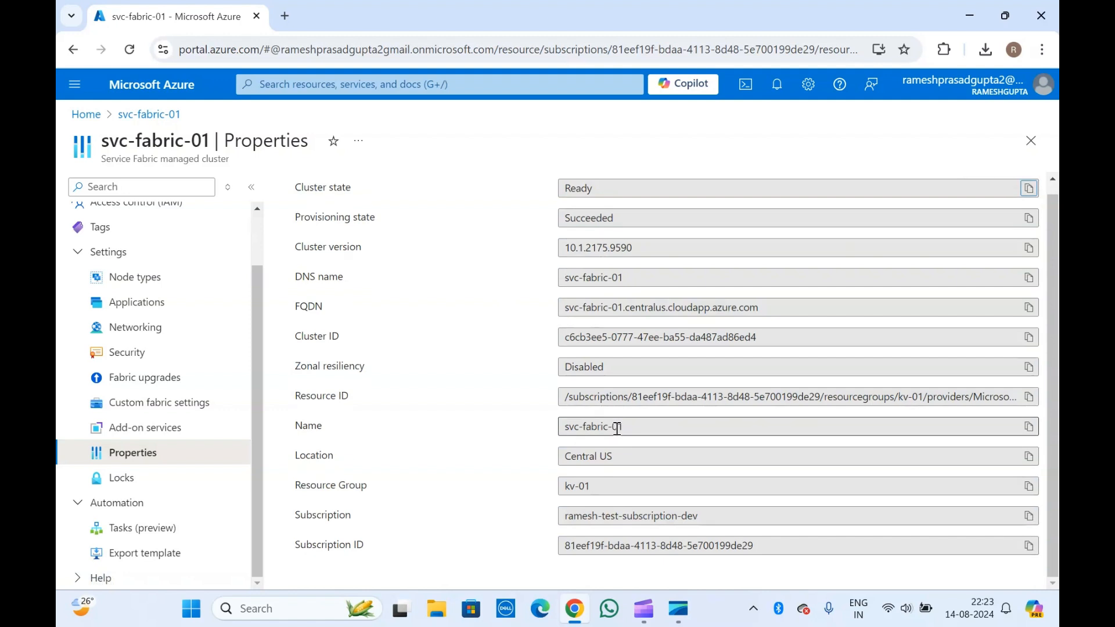
- Select the cluster Name value, then the 'svc-fabric-01 | Properties' title and subtitle text
click(617, 429)
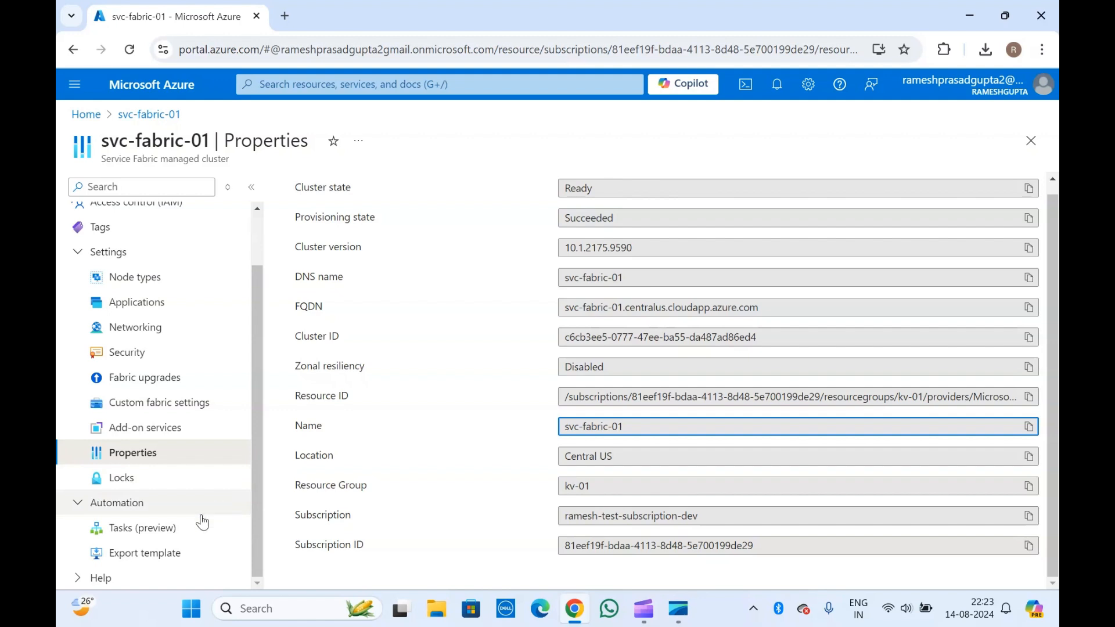
click(361, 316)
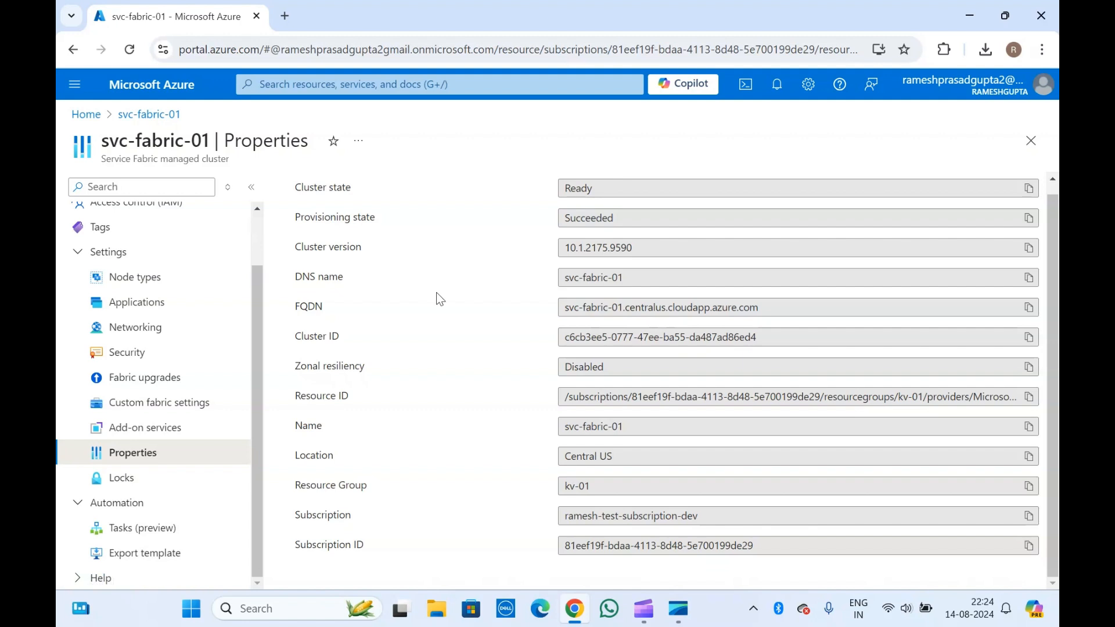
triple_click(173, 154)
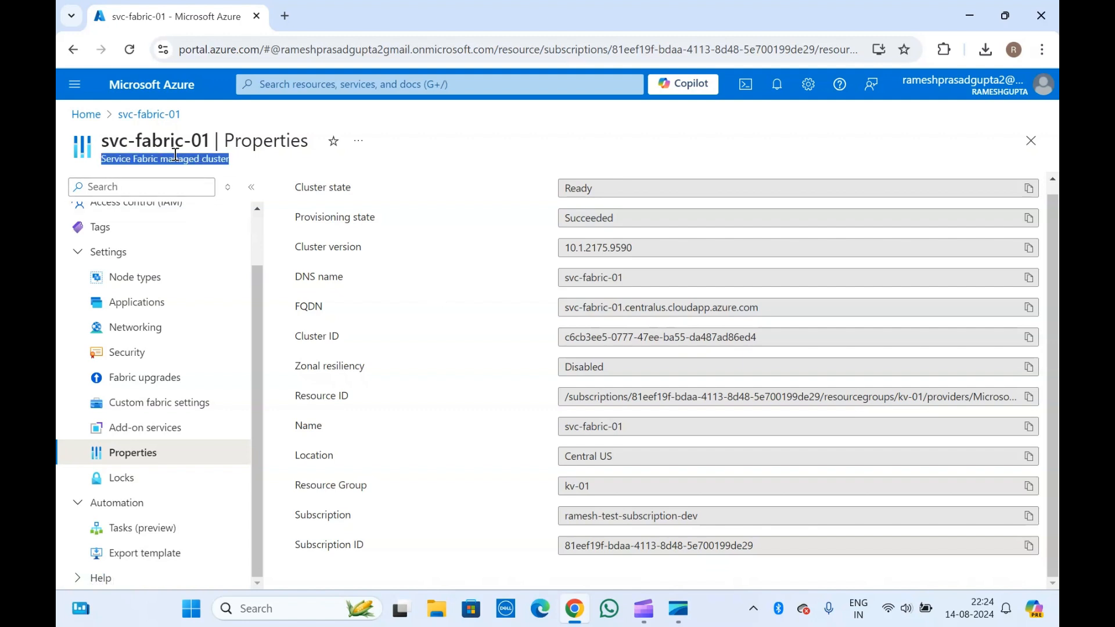
triple_click(120, 139)
drag(144, 142, 227, 180)
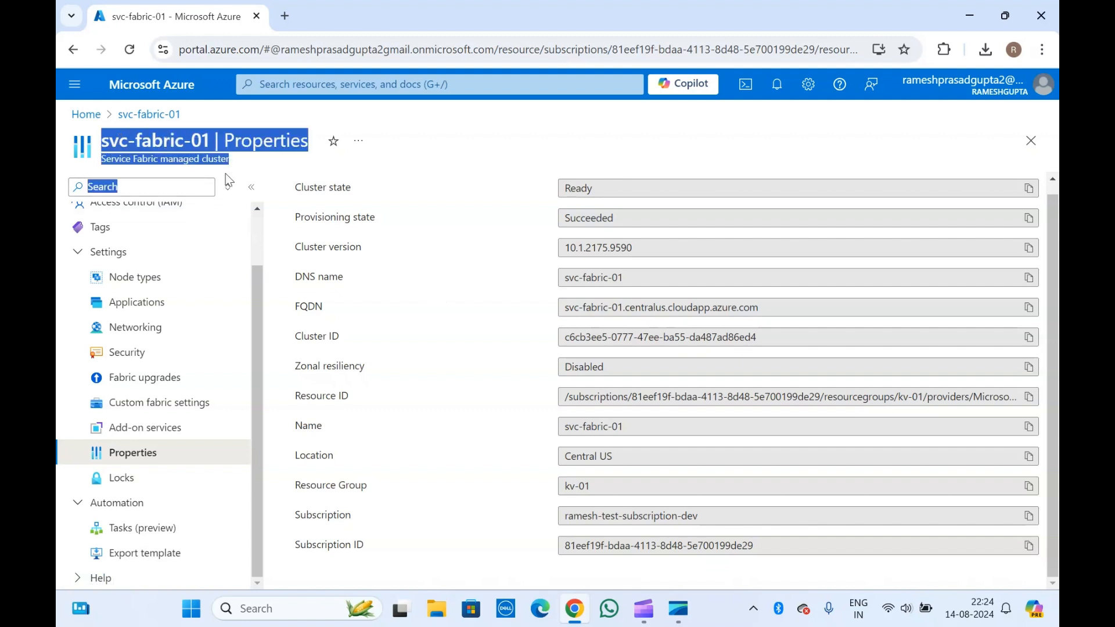
click(185, 153)
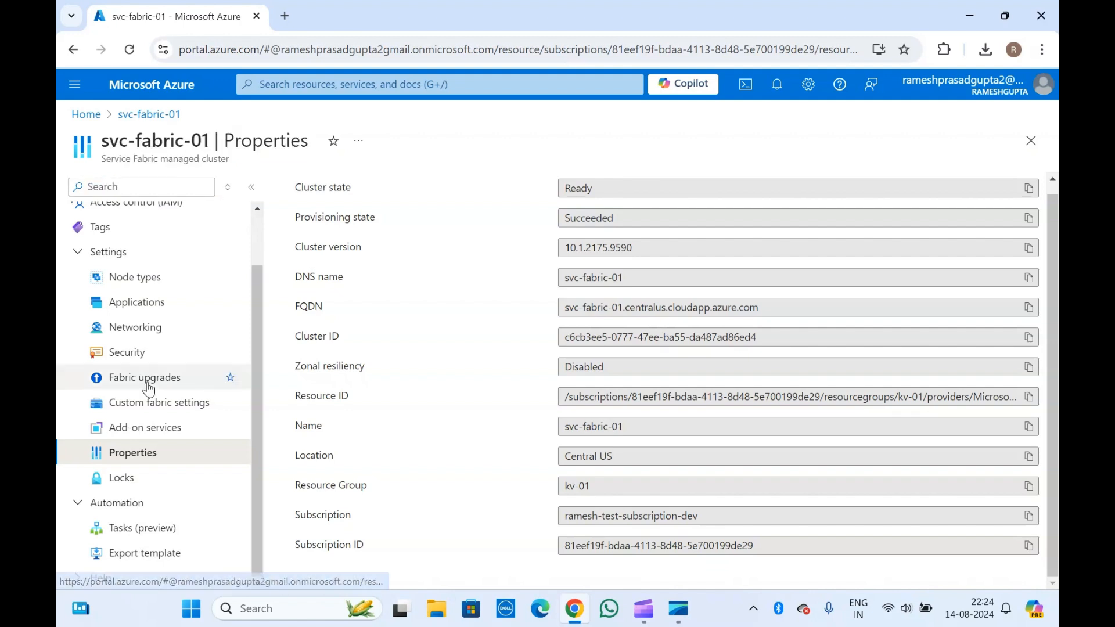
scroll(149, 389, up, 2)
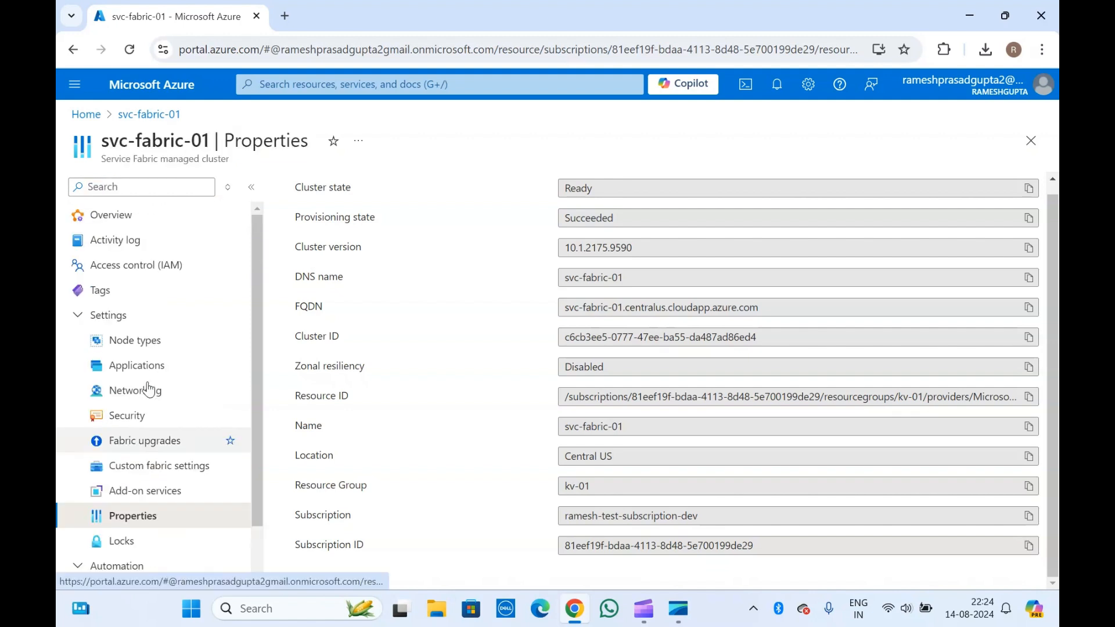
- From svc-fabric-01's overview, launch its SF Explorer URL in a new browser tab
click(119, 217)
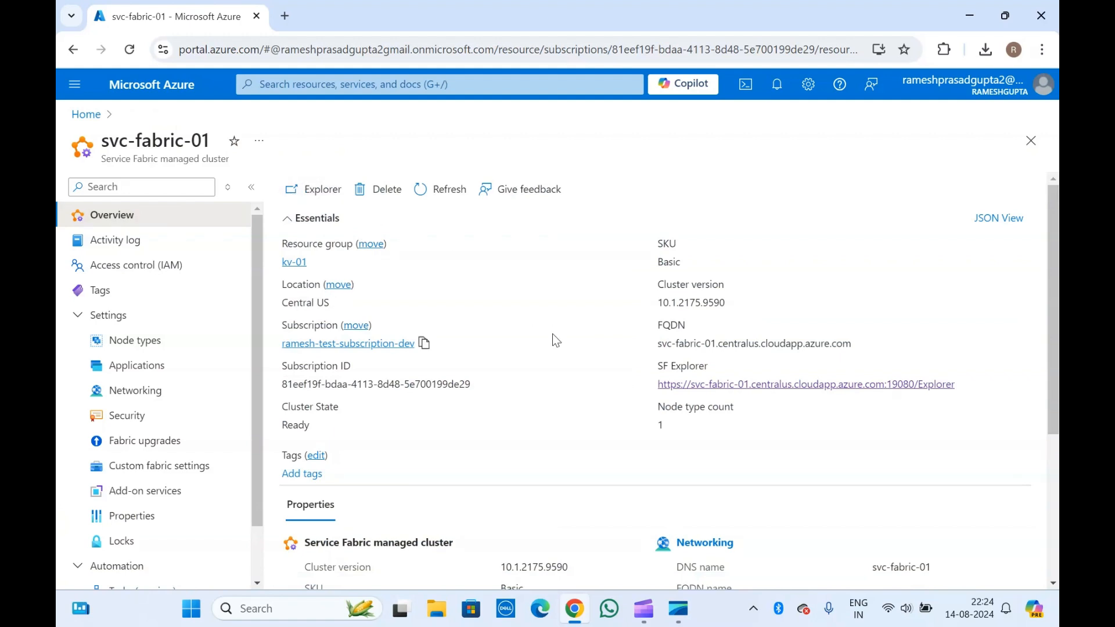
click(753, 385)
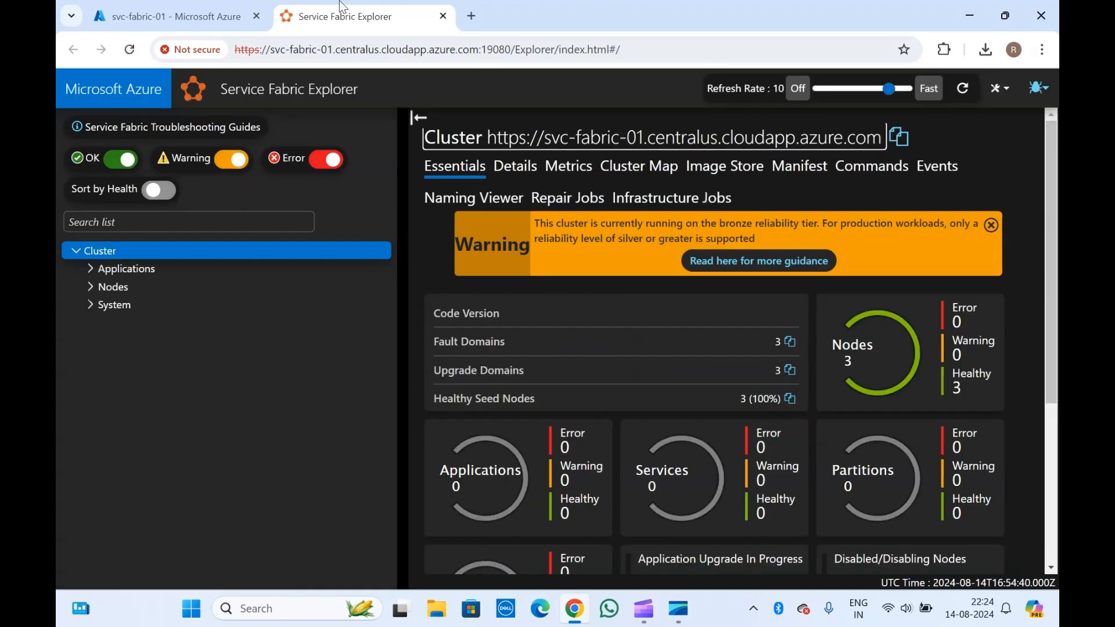
click(217, 8)
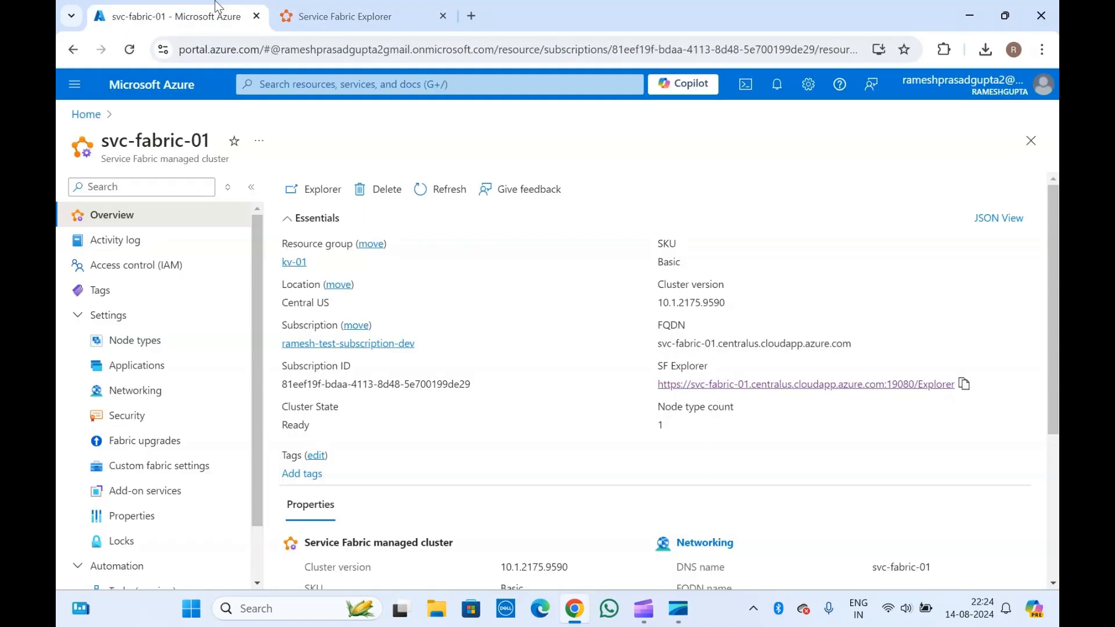
click(689, 385)
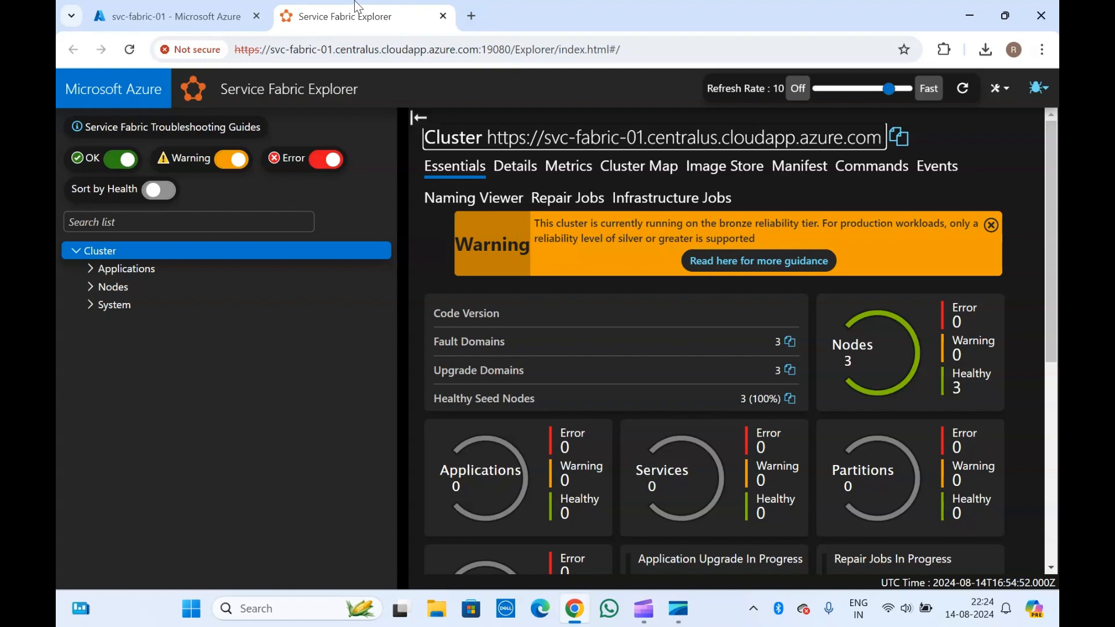
click(189, 7)
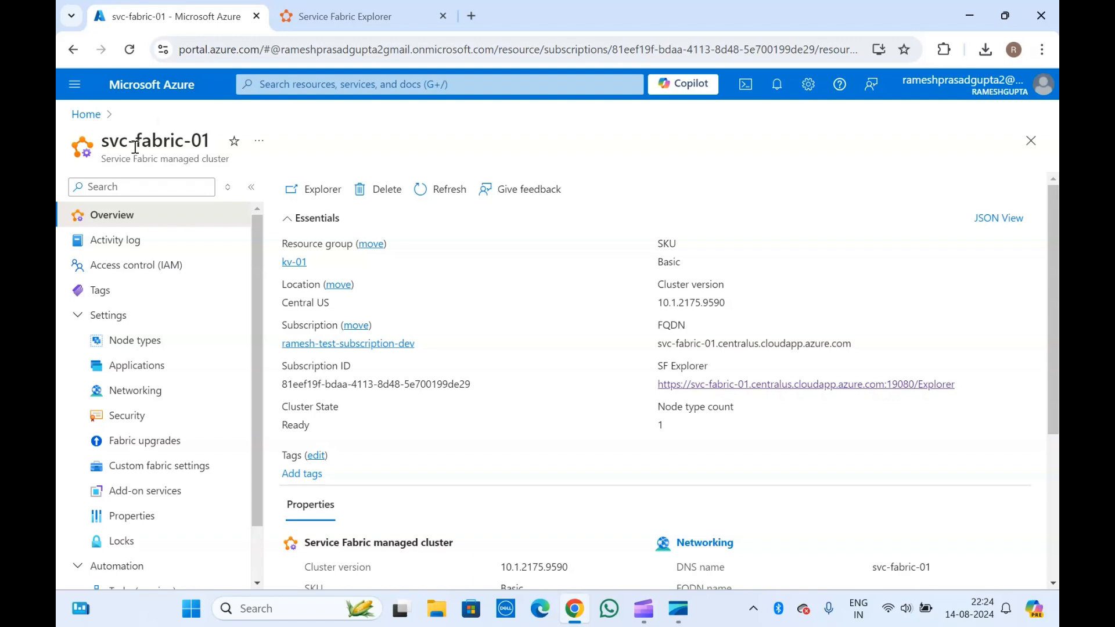
click(382, 5)
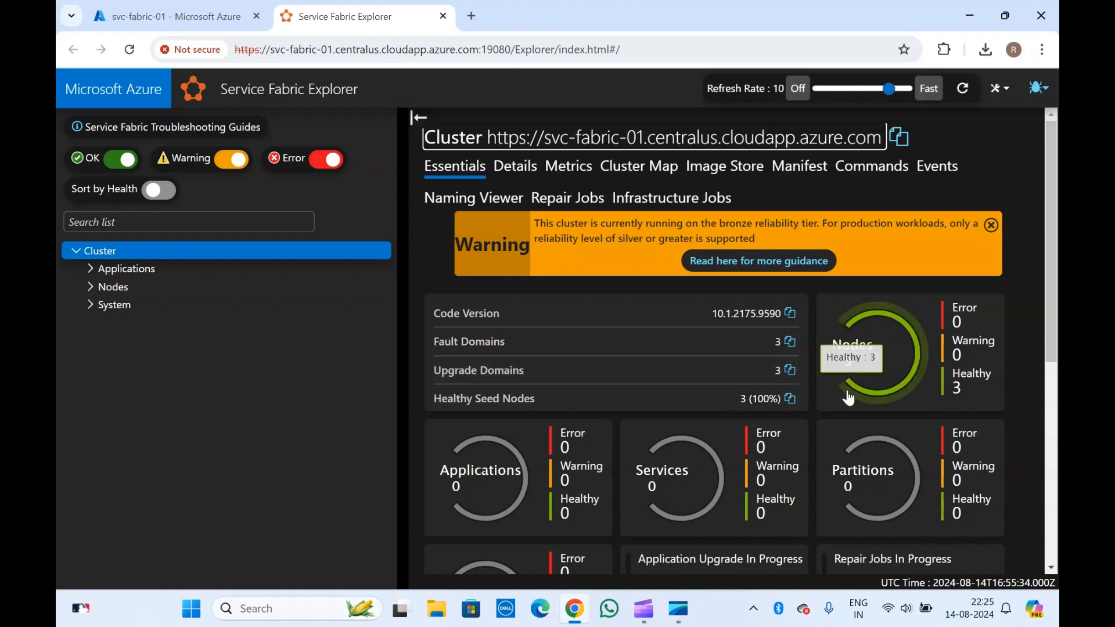
scroll(847, 389, down, 2)
scroll(709, 387, up, 1)
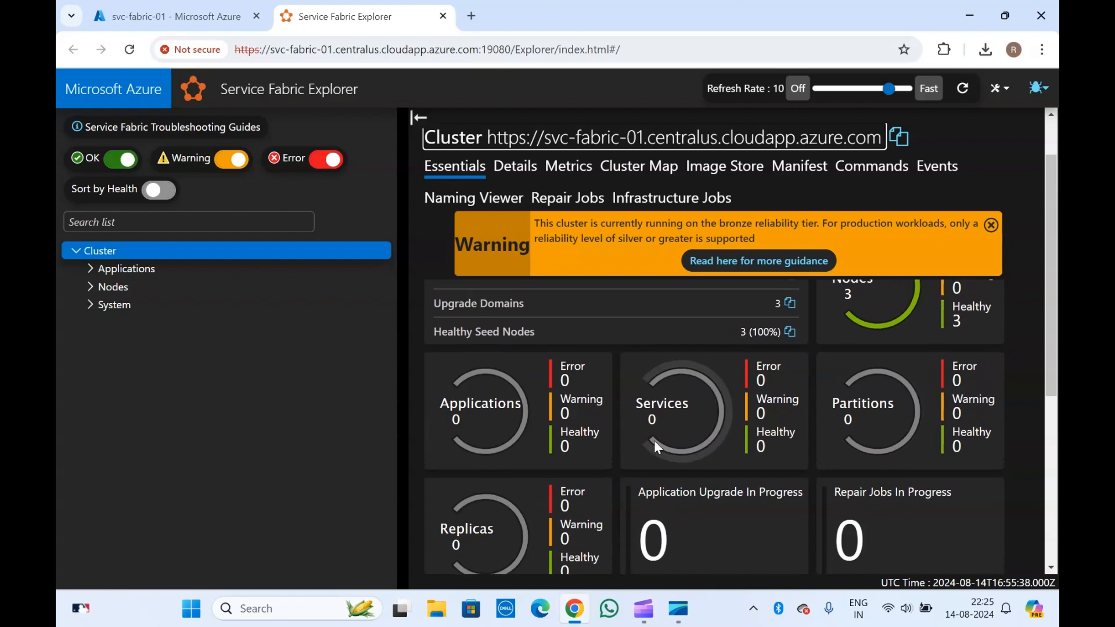
scroll(566, 410, down, 3)
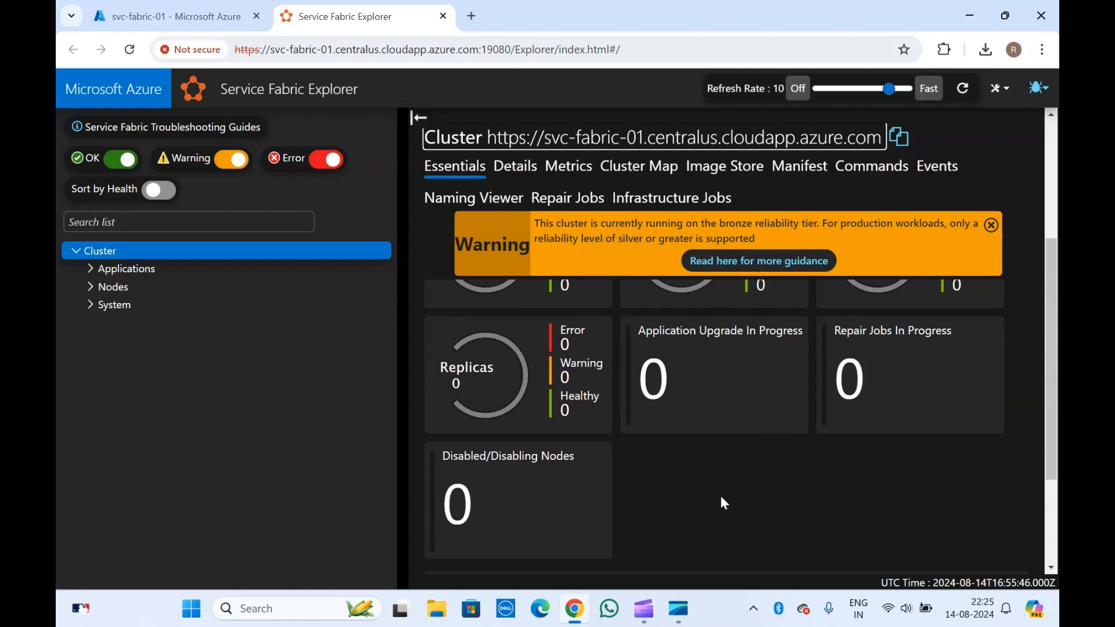
scroll(722, 498, down, 3)
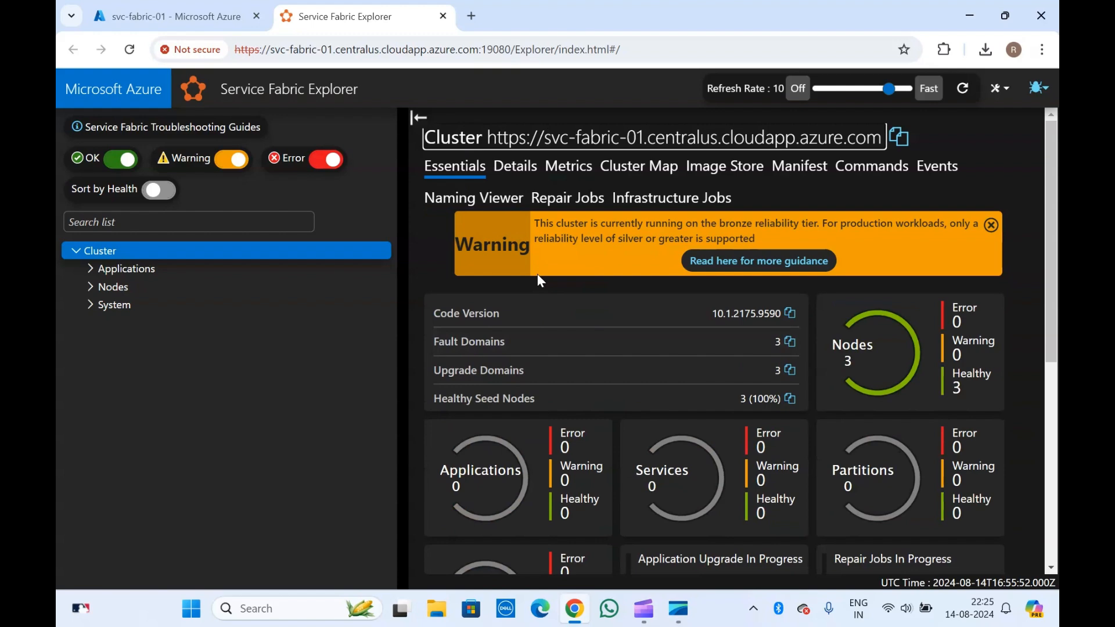
click(516, 170)
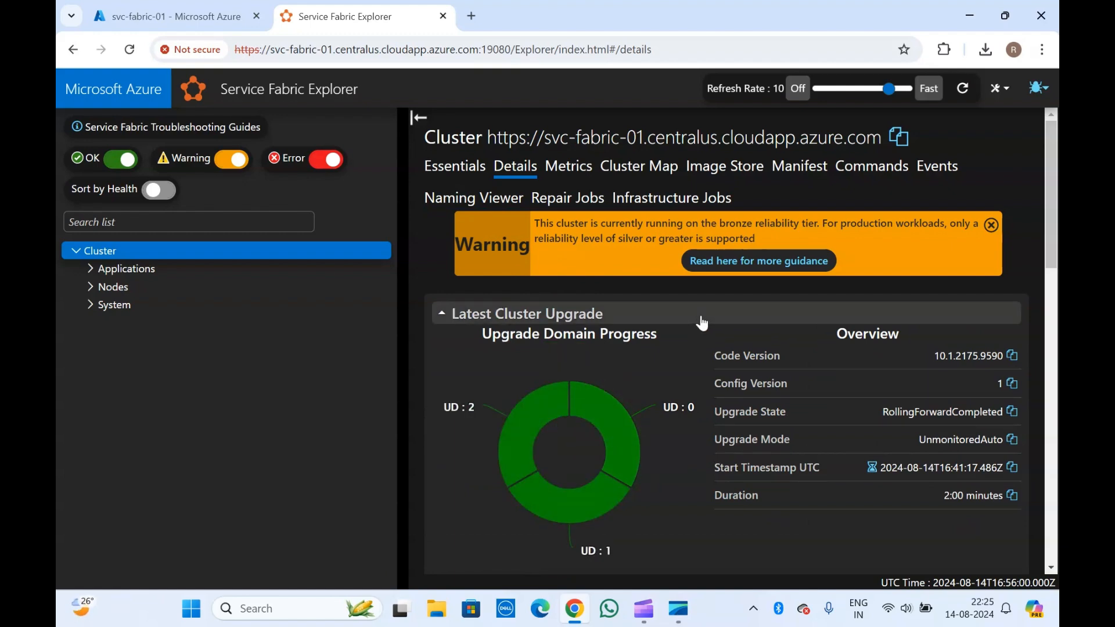
- Scroll the cluster Details through upgrade progress, the 3 Up nodes and balanced load metrics
scroll(701, 322, down, 4)
scroll(684, 409, down, 3)
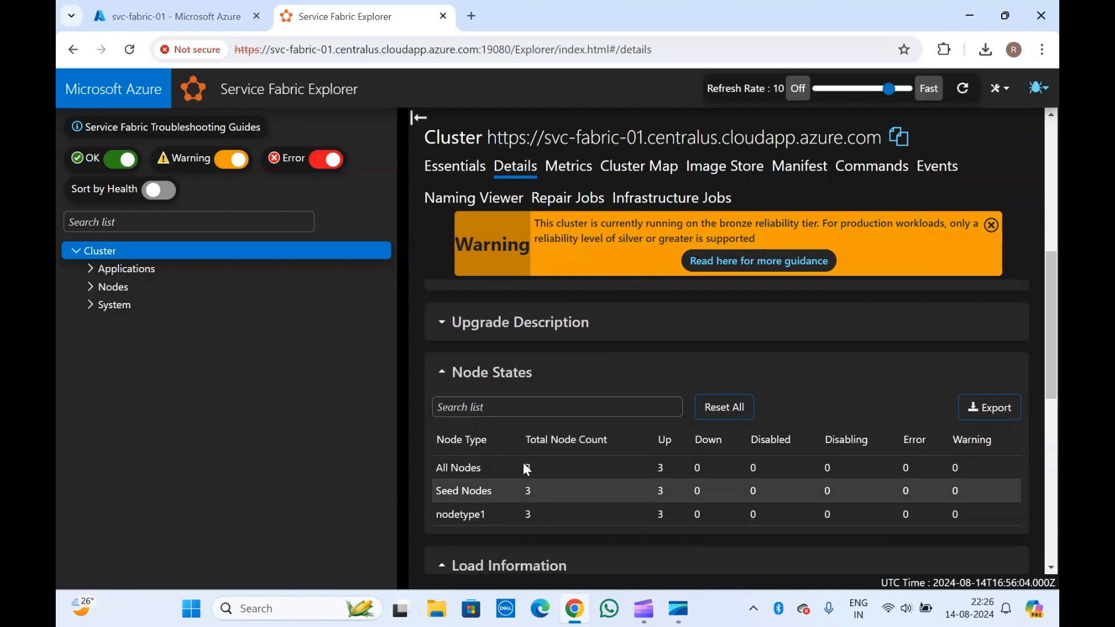
scroll(566, 492, down, 4)
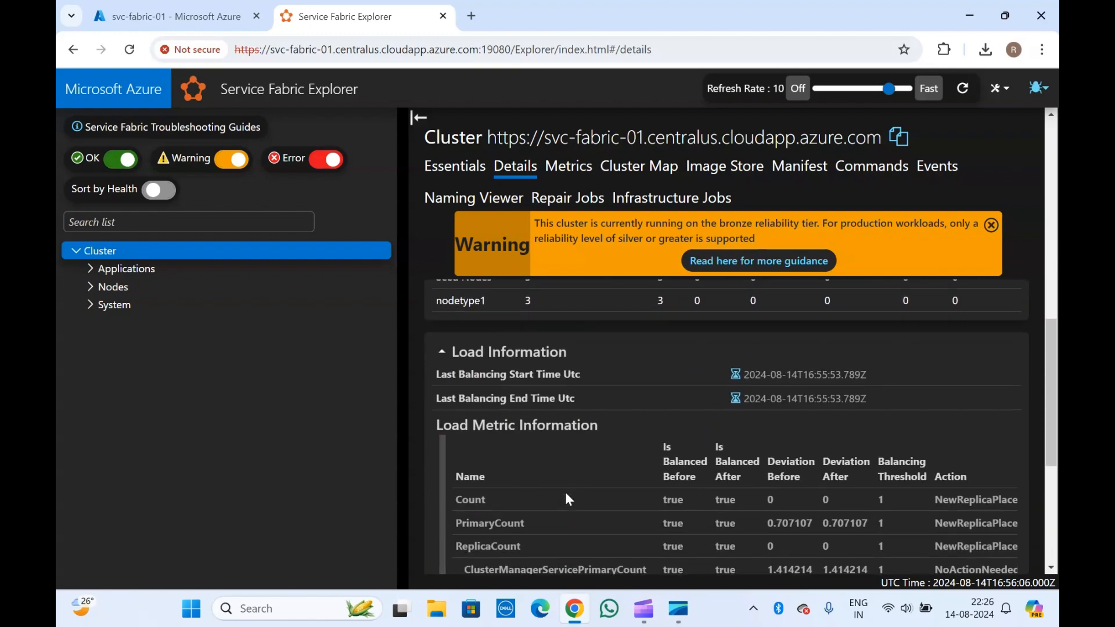
scroll(566, 492, down, 5)
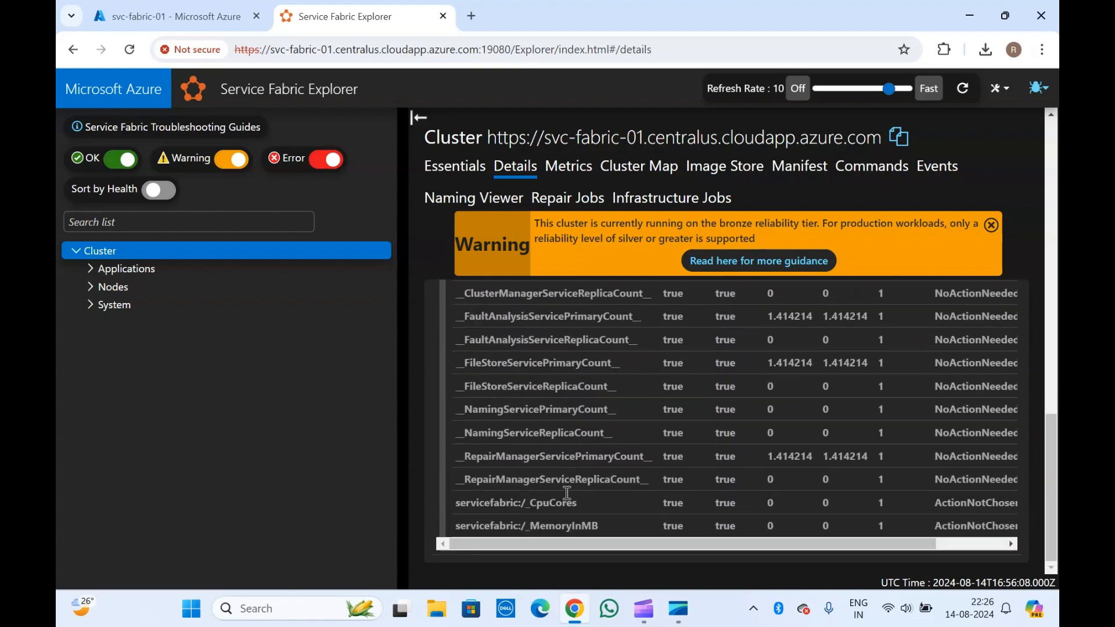
scroll(565, 493, right, 1)
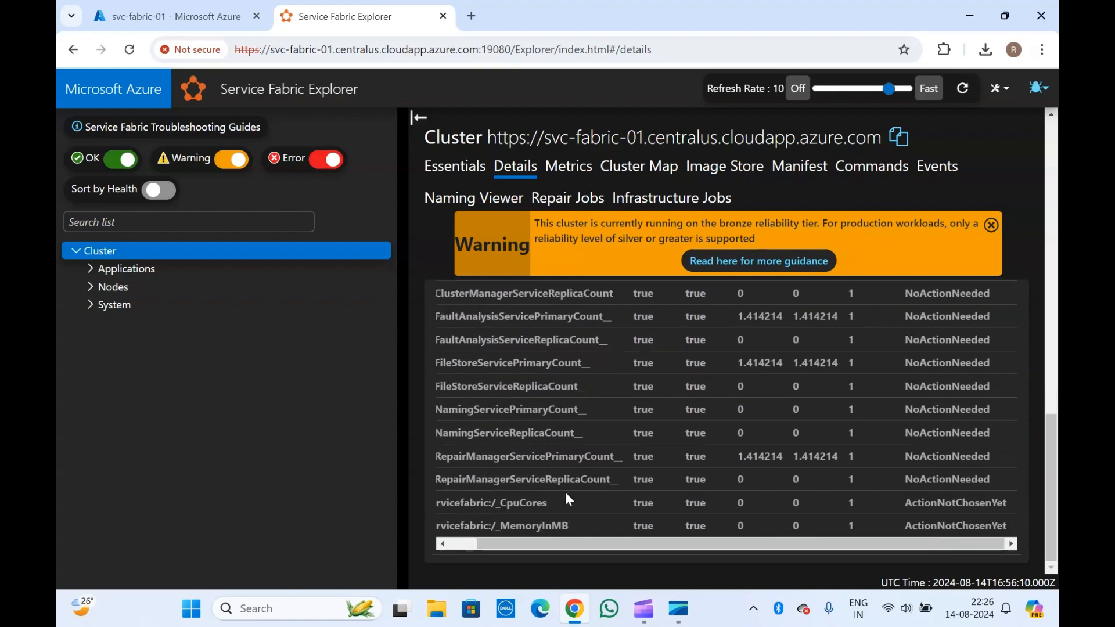
scroll(565, 492, up, 10)
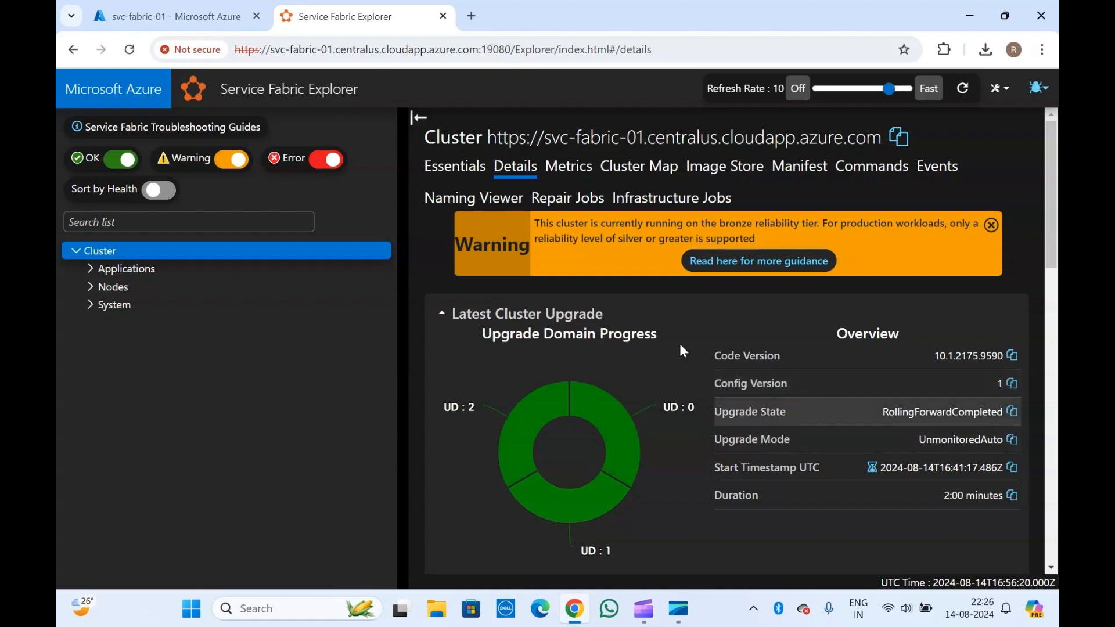
- Look over the cluster Metrics view
click(569, 167)
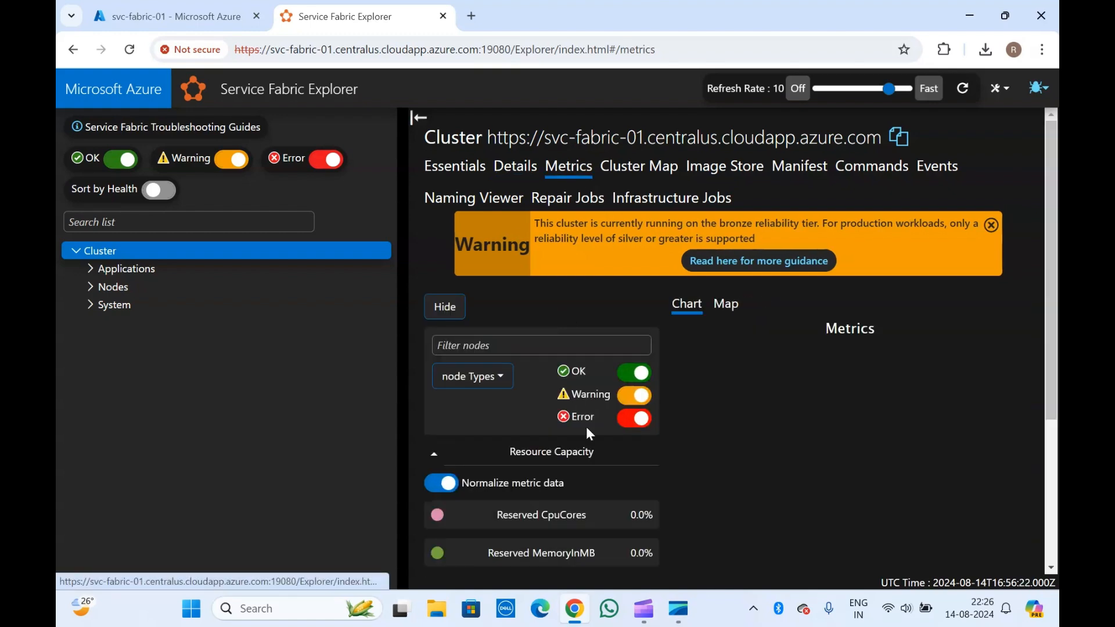
scroll(625, 476, down, 4)
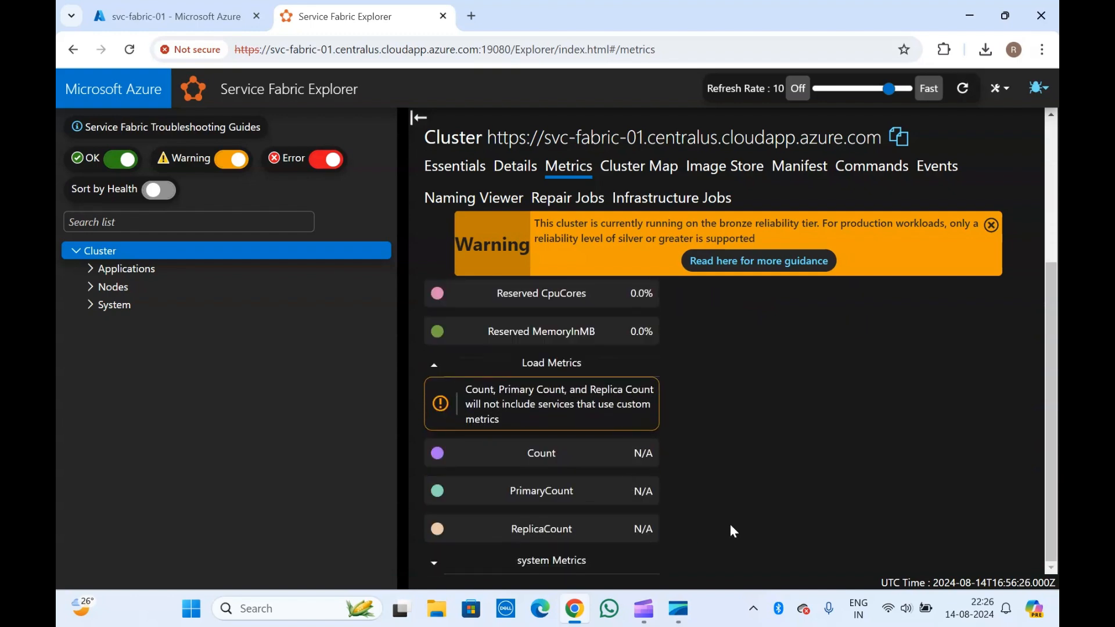
scroll(731, 528, up, 4)
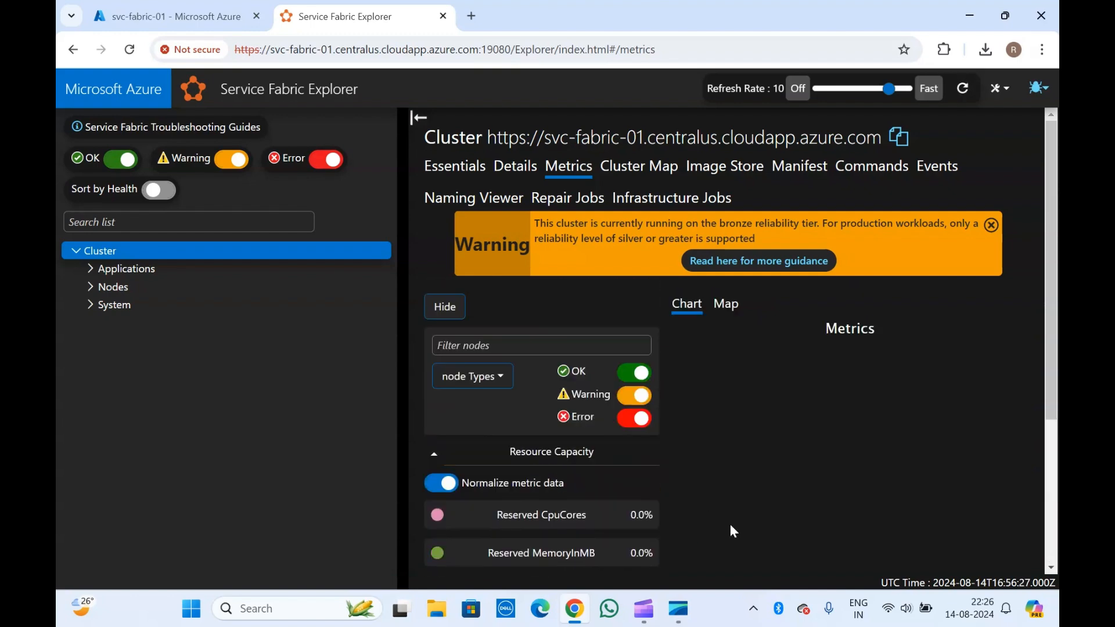
- Show the Cluster Map placing nodetype1_0, nodetype1_1 and nodetype1_2 in separate fault and upgrade domains
click(639, 166)
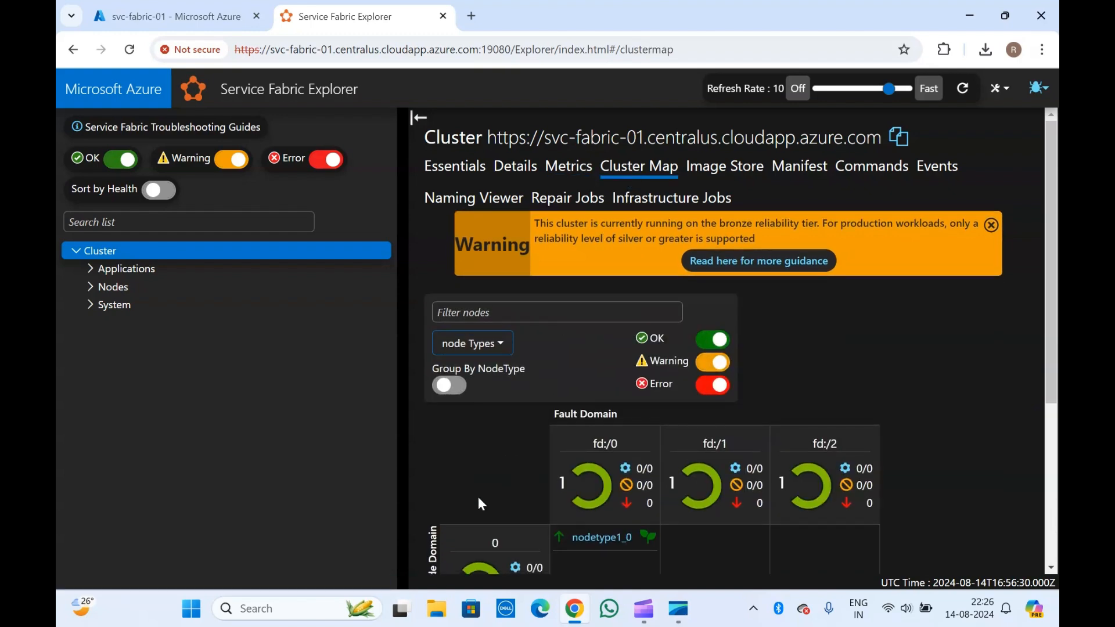
scroll(480, 500, down, 5)
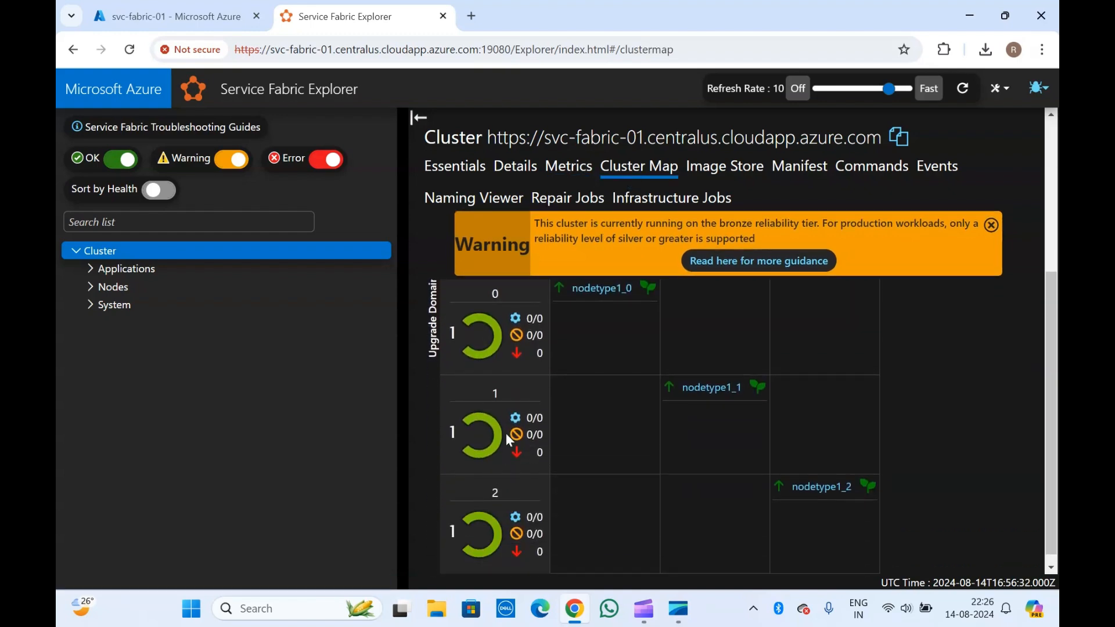
scroll(555, 339, up, 5)
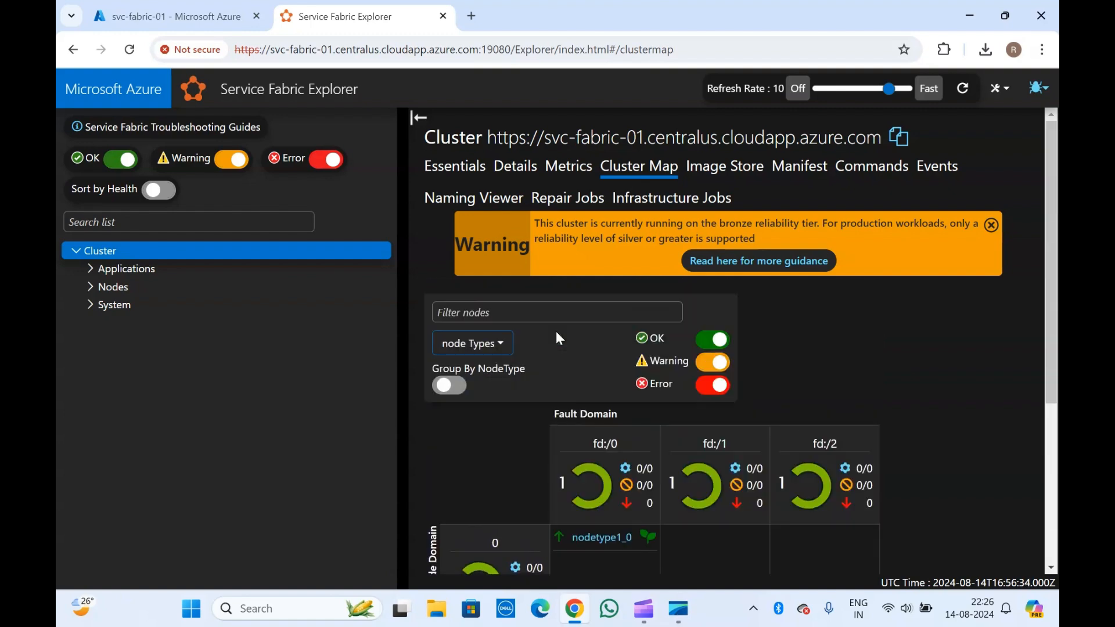
- Browse the image store contents, then bring up the cluster manifest XML
click(726, 167)
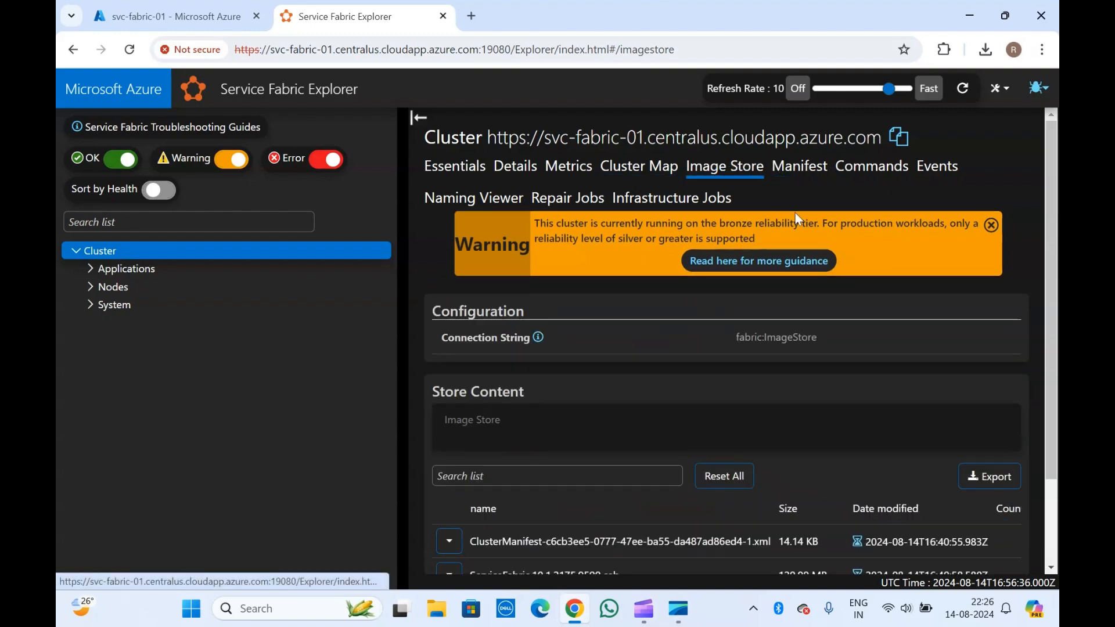
scroll(794, 186, down, 2)
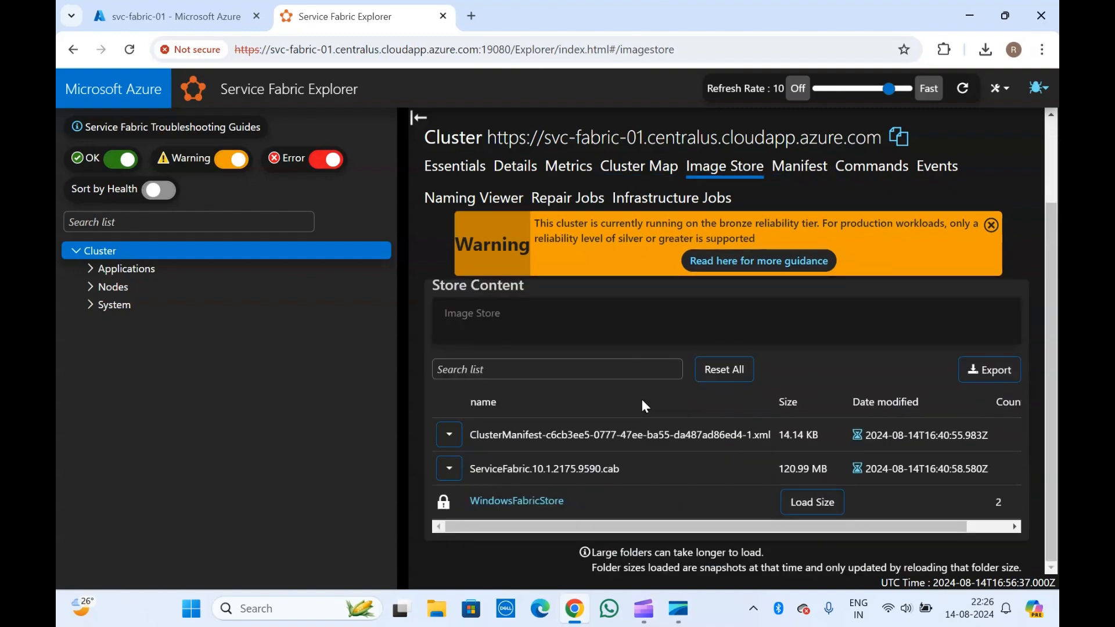
click(806, 165)
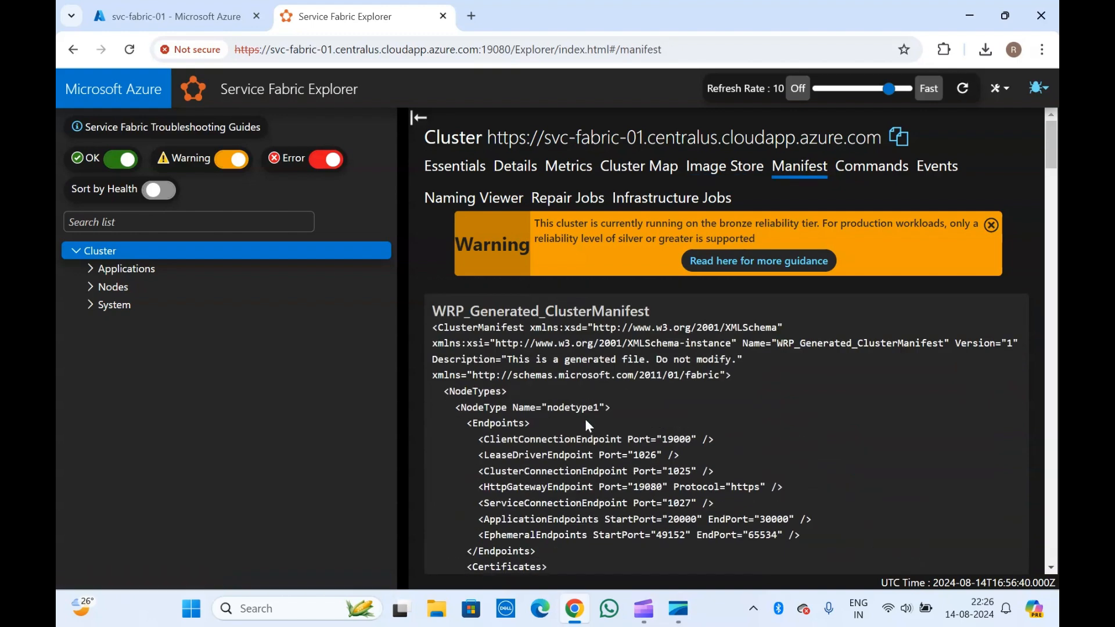
scroll(584, 419, down, 3)
scroll(584, 420, up, 3)
- Highlight the manifest from ClusterManifest to HttpGatewayEndpoint and read down to the storage parameters
double_click(465, 333)
drag(465, 333, 581, 488)
click(581, 488)
scroll(581, 488, down, 5)
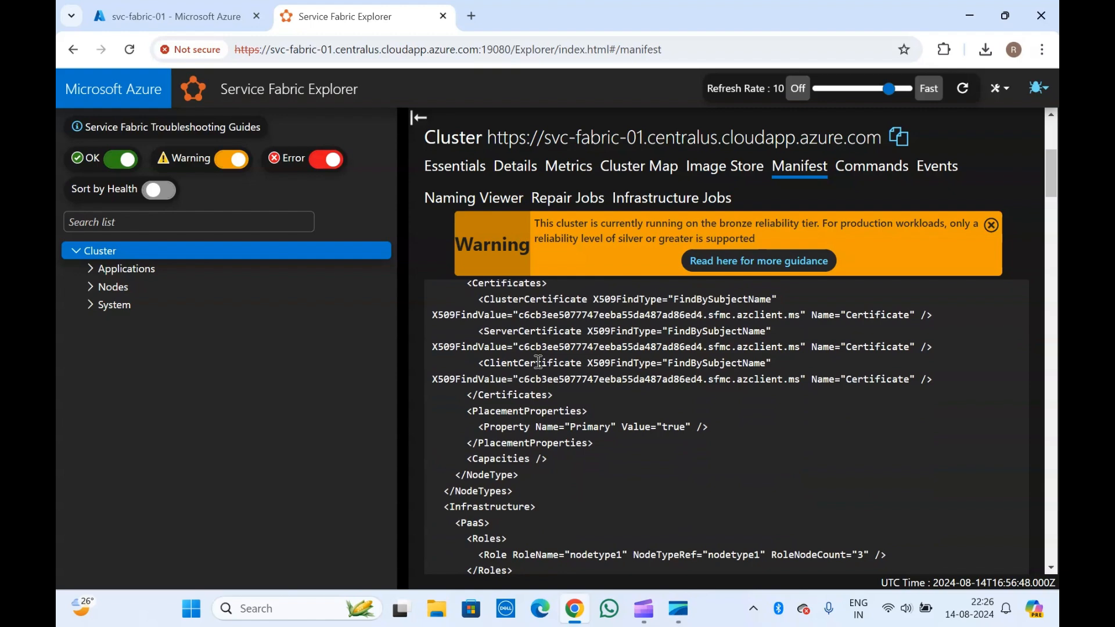
scroll(539, 362, down, 10)
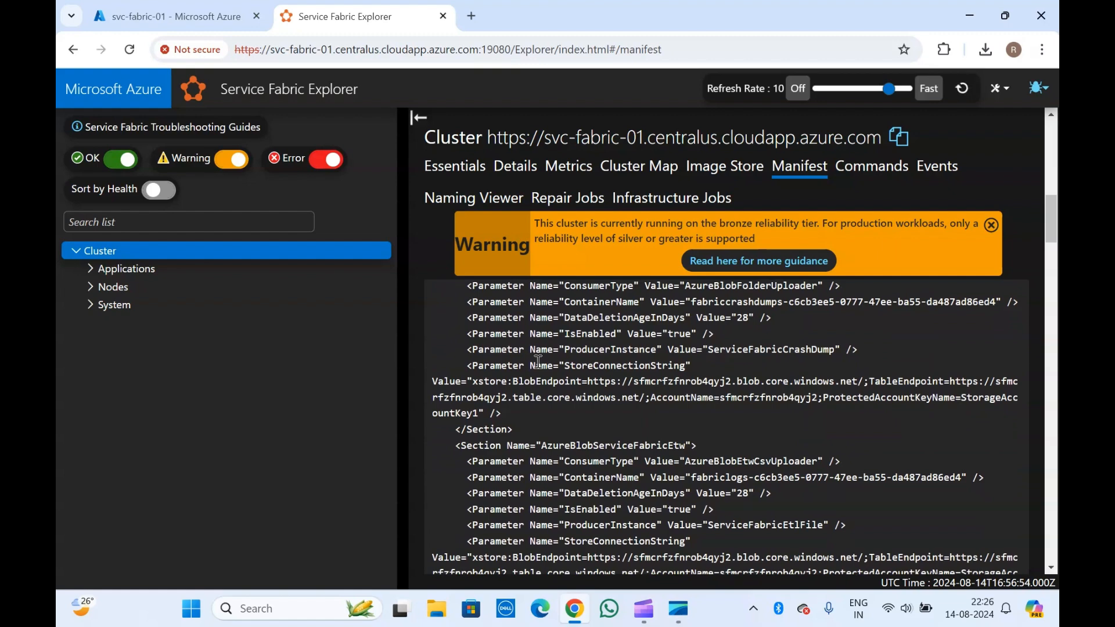
click(870, 169)
- Open the cluster Events timeline and scroll through the cluster upgrade events
click(938, 168)
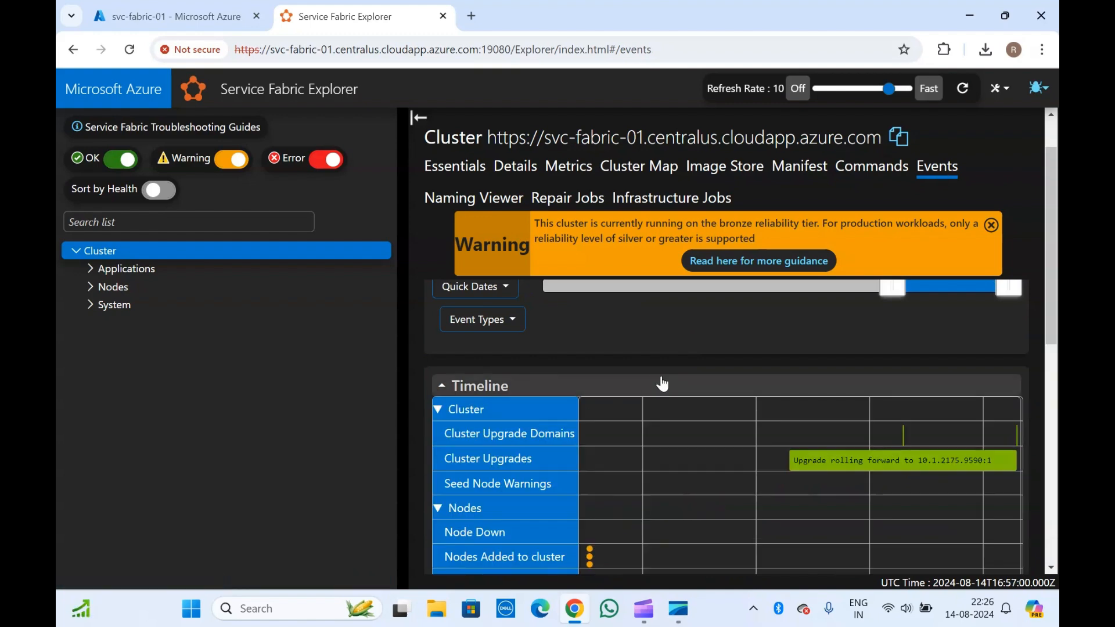
scroll(662, 383, down, 3)
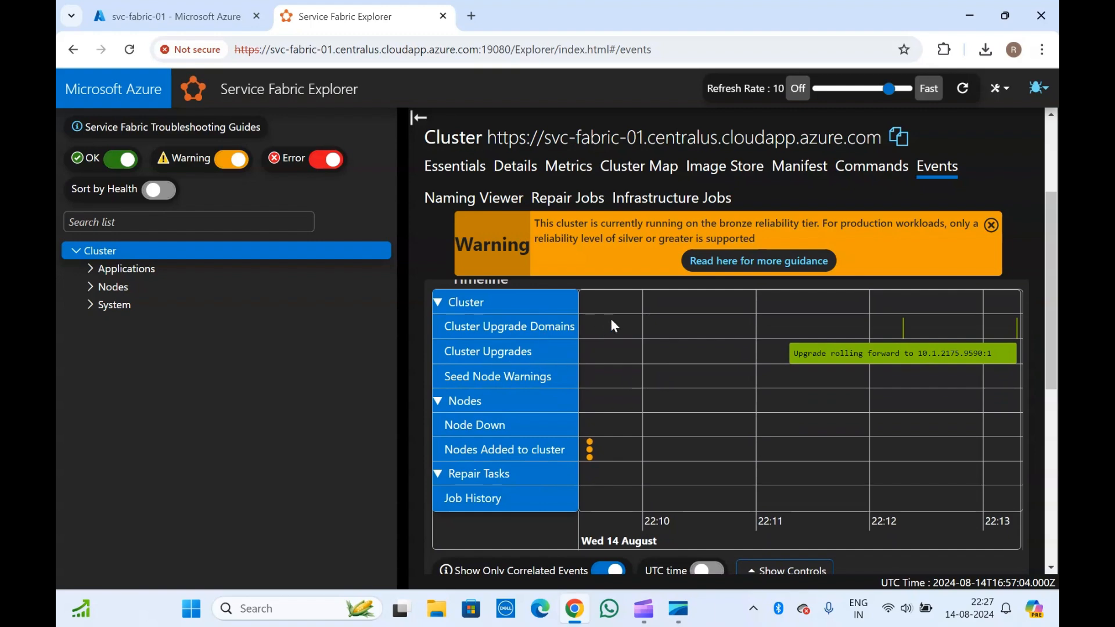
scroll(626, 399, down, 2)
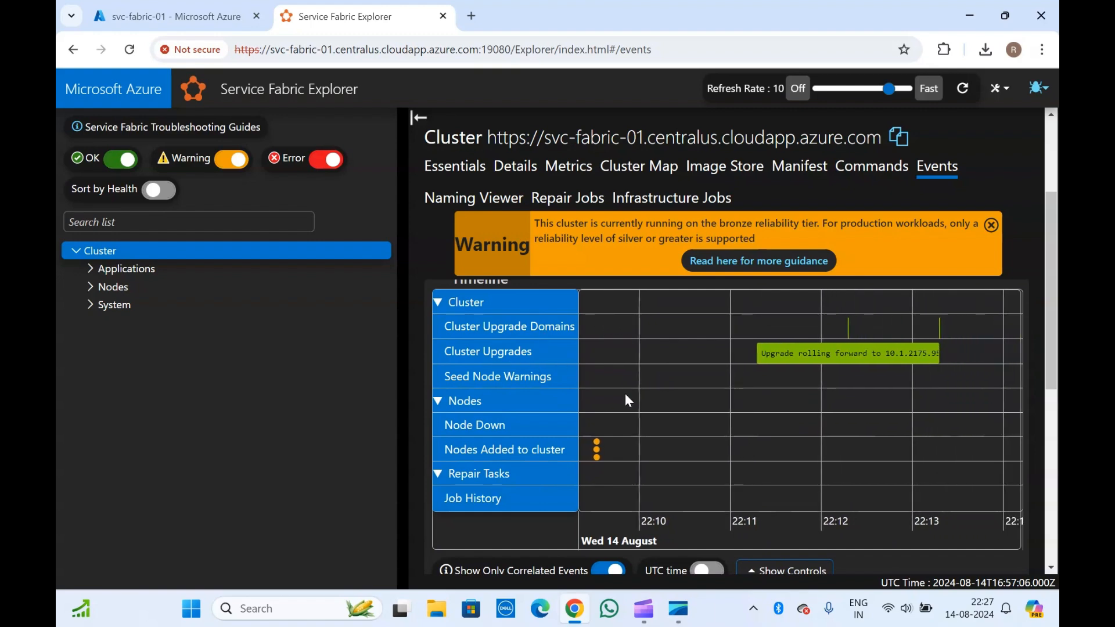
scroll(626, 396, down, 1)
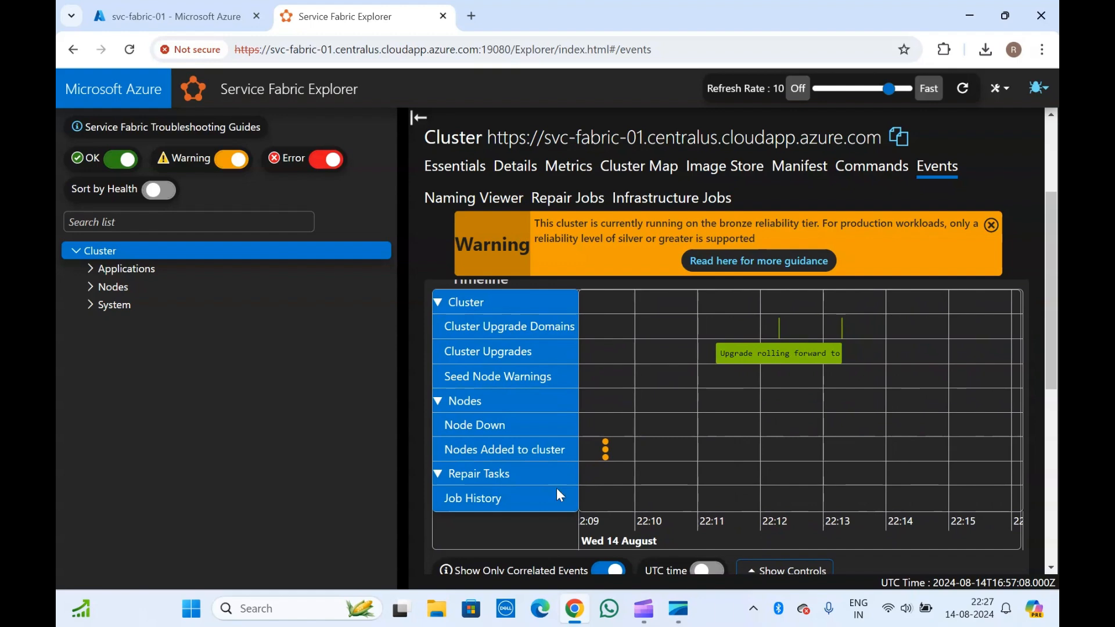
scroll(539, 497, down, 5)
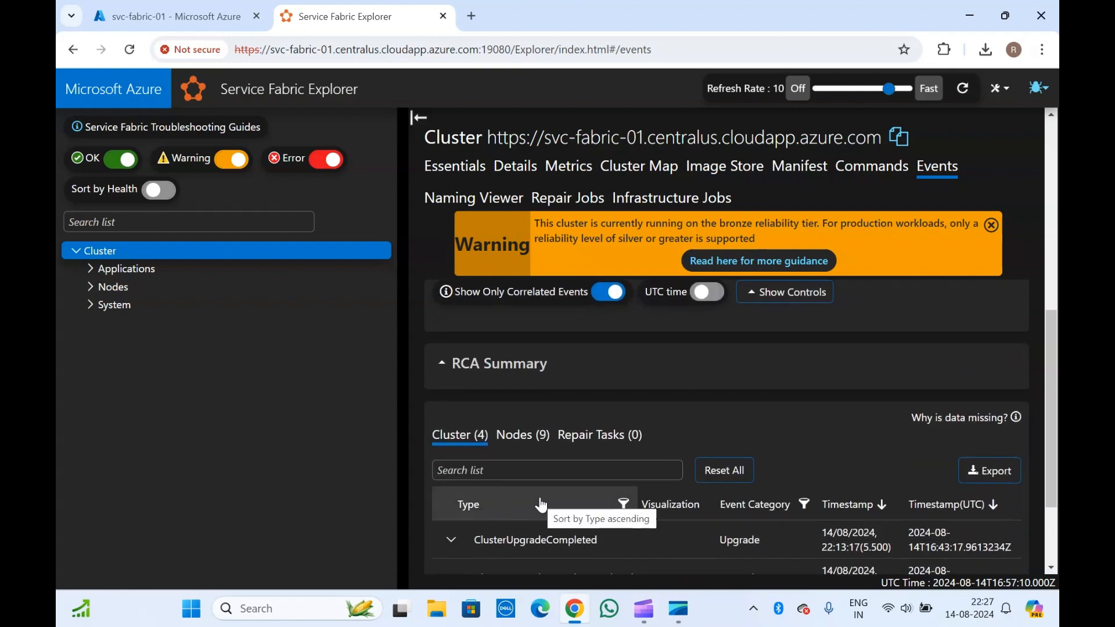
scroll(540, 497, down, 2)
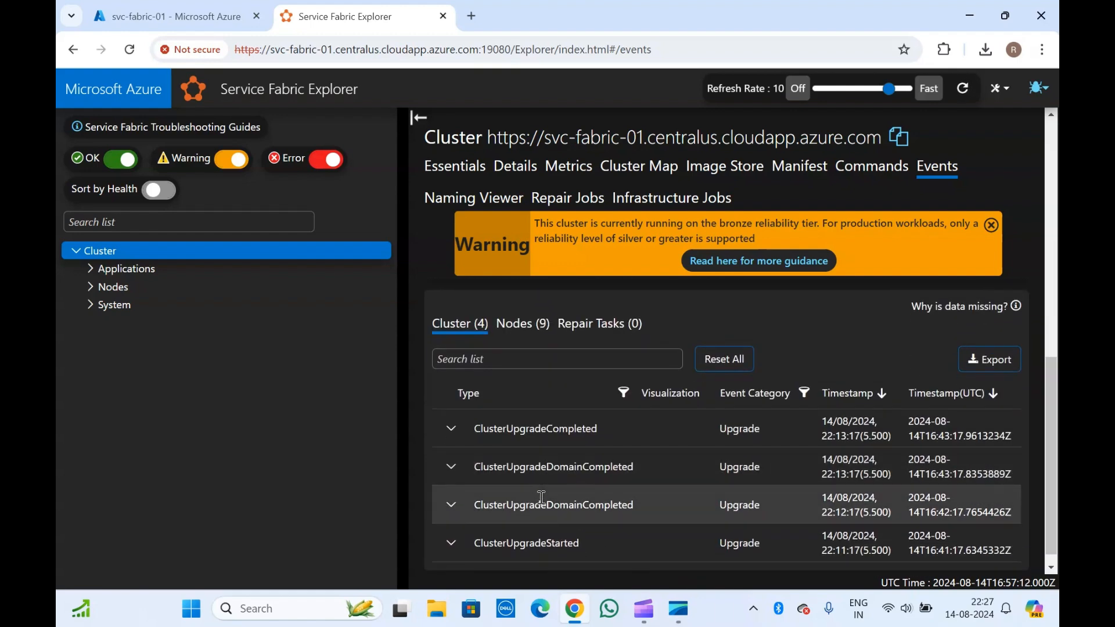
- Compare the Nodes, Cluster and Repair Tasks event lists, then view Repair Jobs showing 0 in progress
click(516, 333)
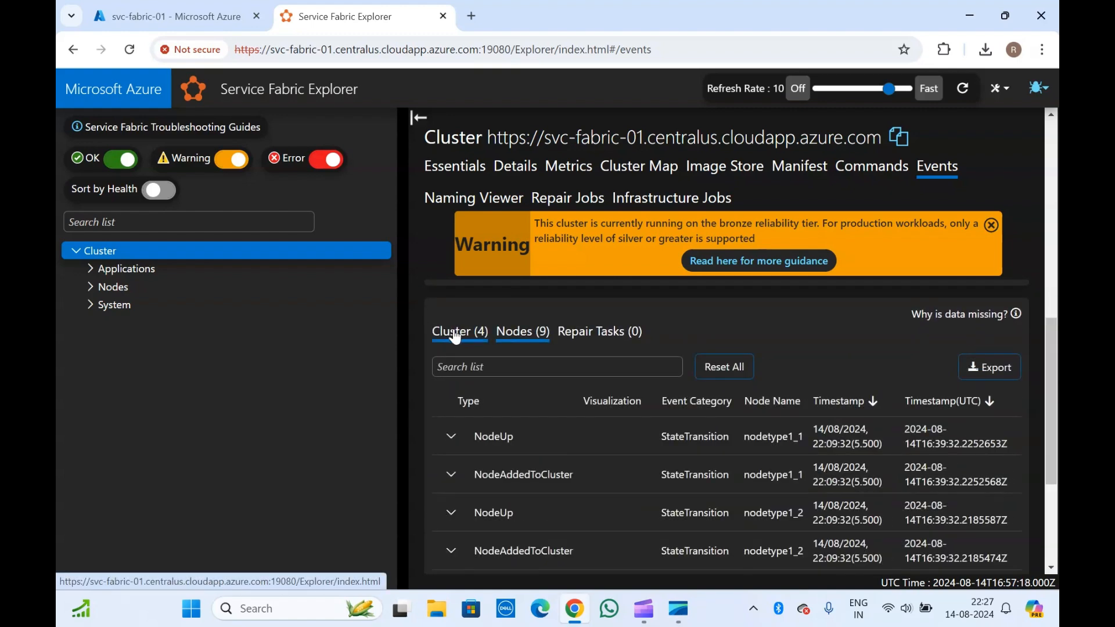
click(472, 336)
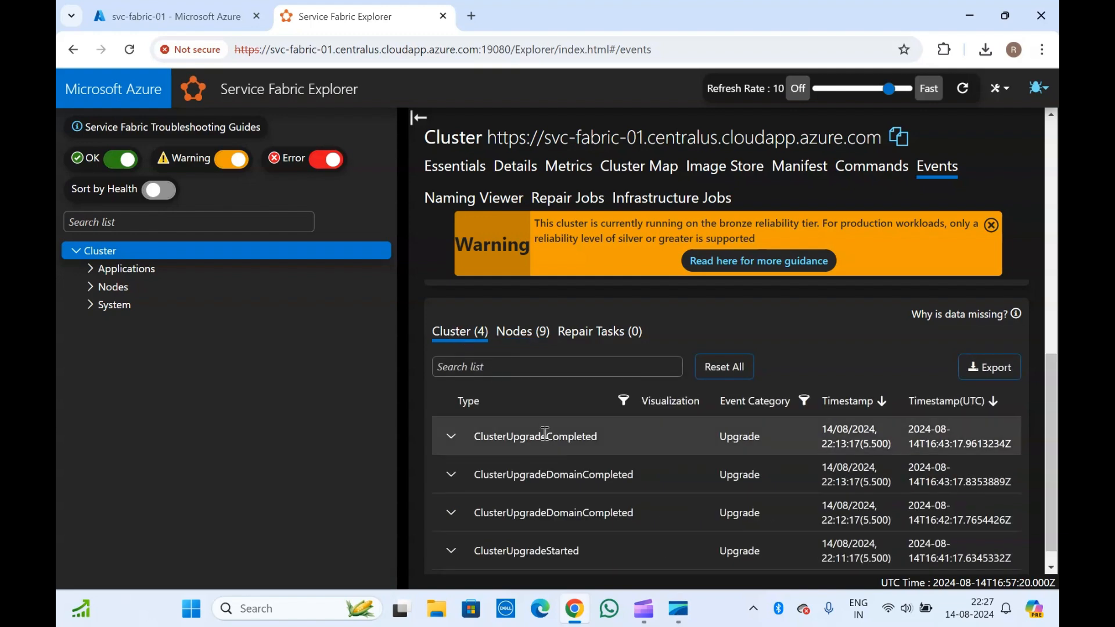
scroll(544, 432, down, 1)
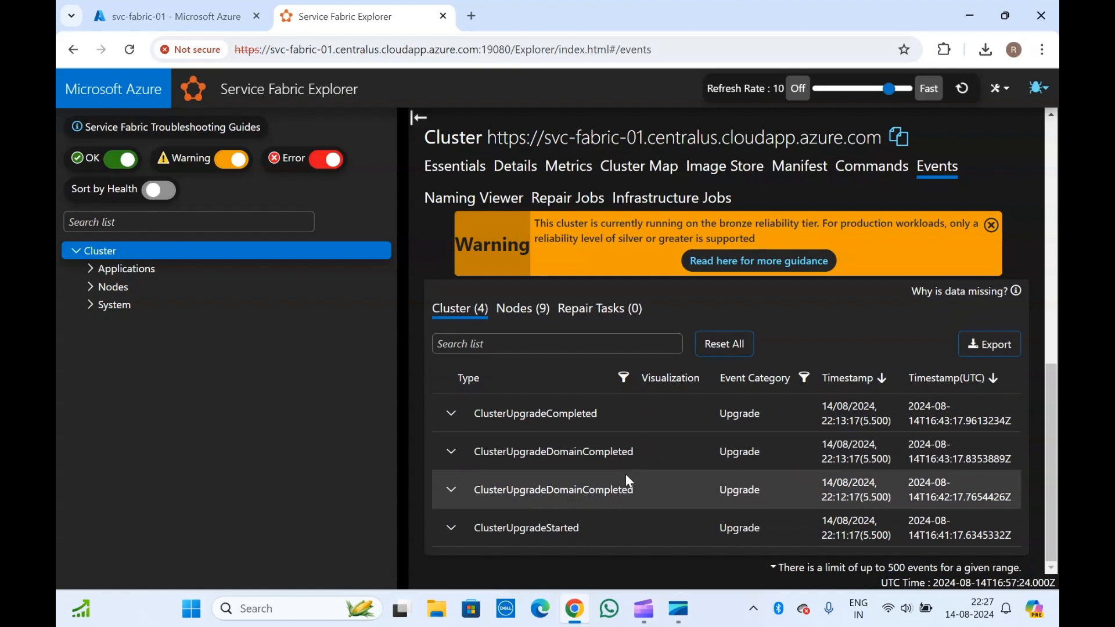
click(523, 407)
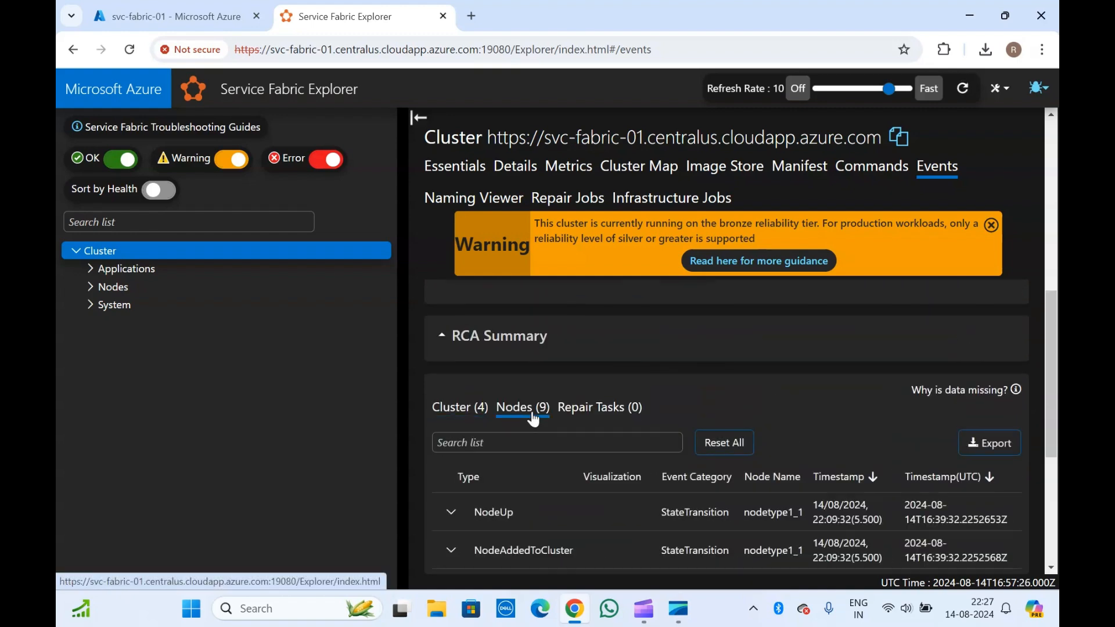
scroll(733, 407, down, 2)
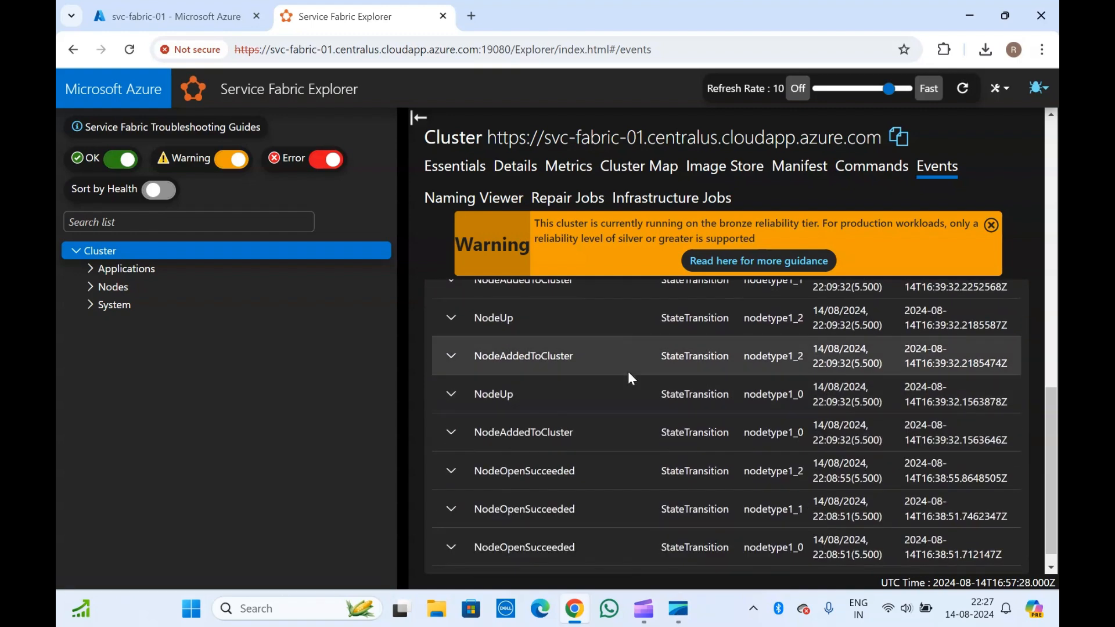
click(599, 355)
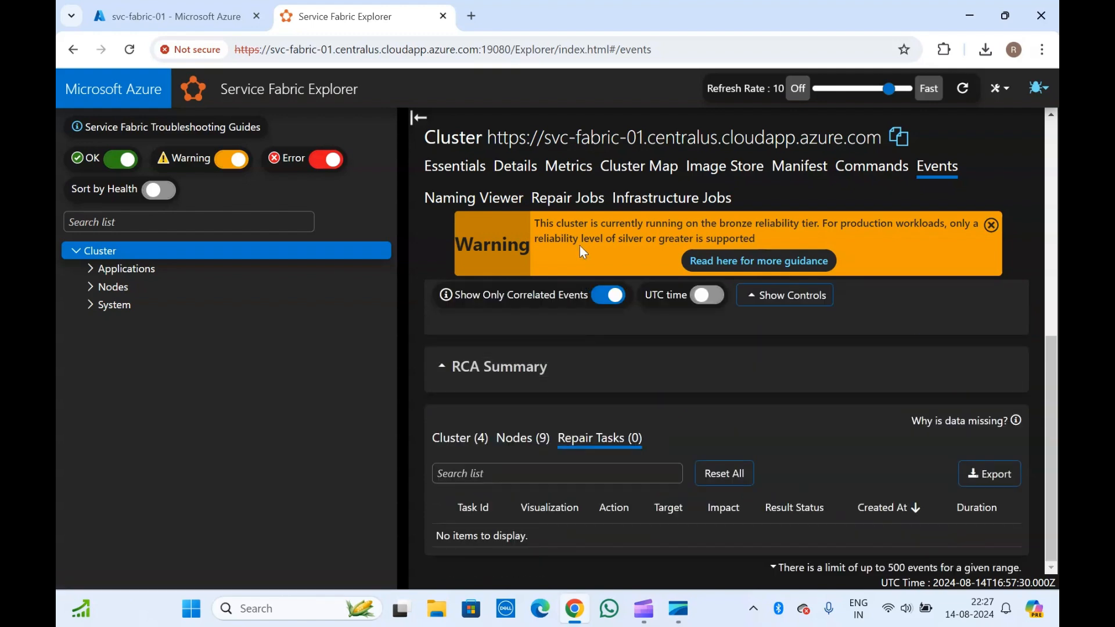
click(580, 204)
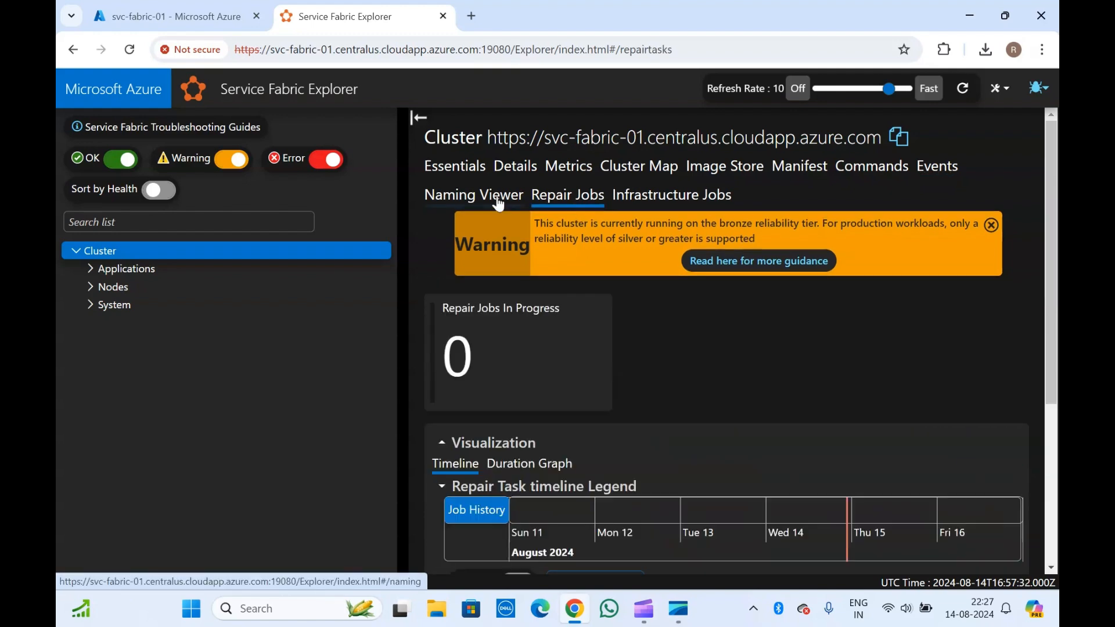
- Show the Infrastructure Jobs page with its bronze reliability warning, glancing at the settings and support menus
click(488, 199)
click(658, 199)
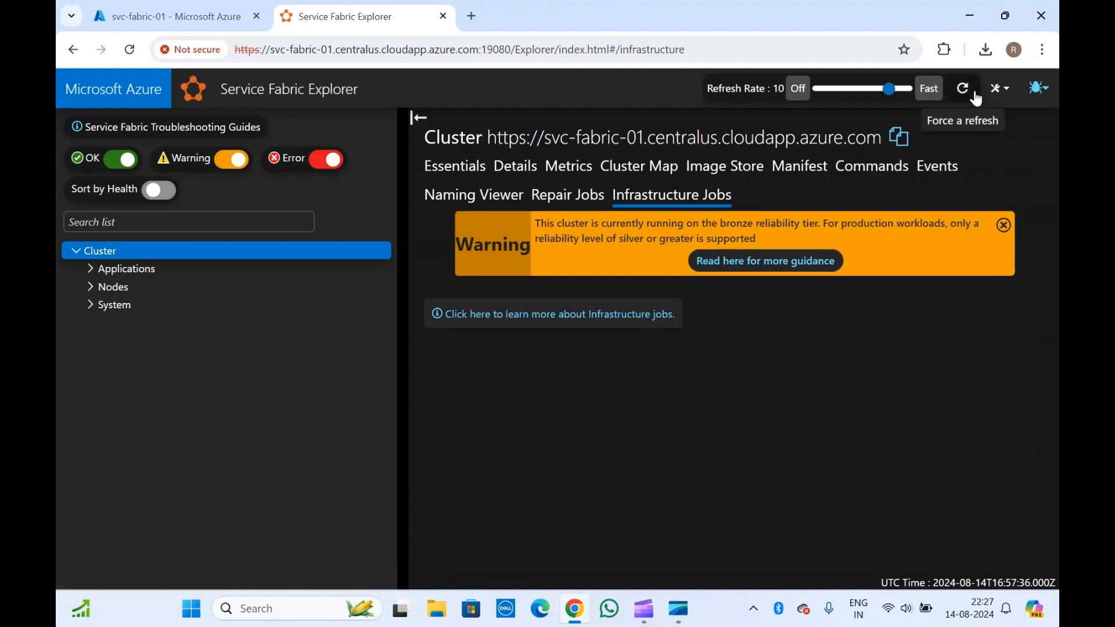
click(999, 90)
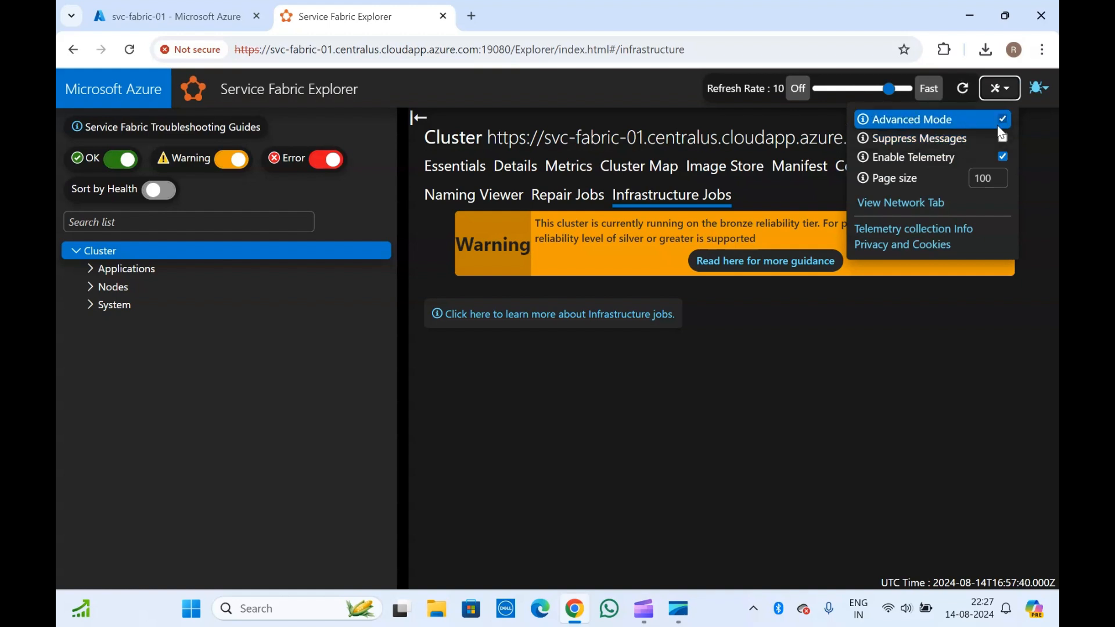
click(863, 340)
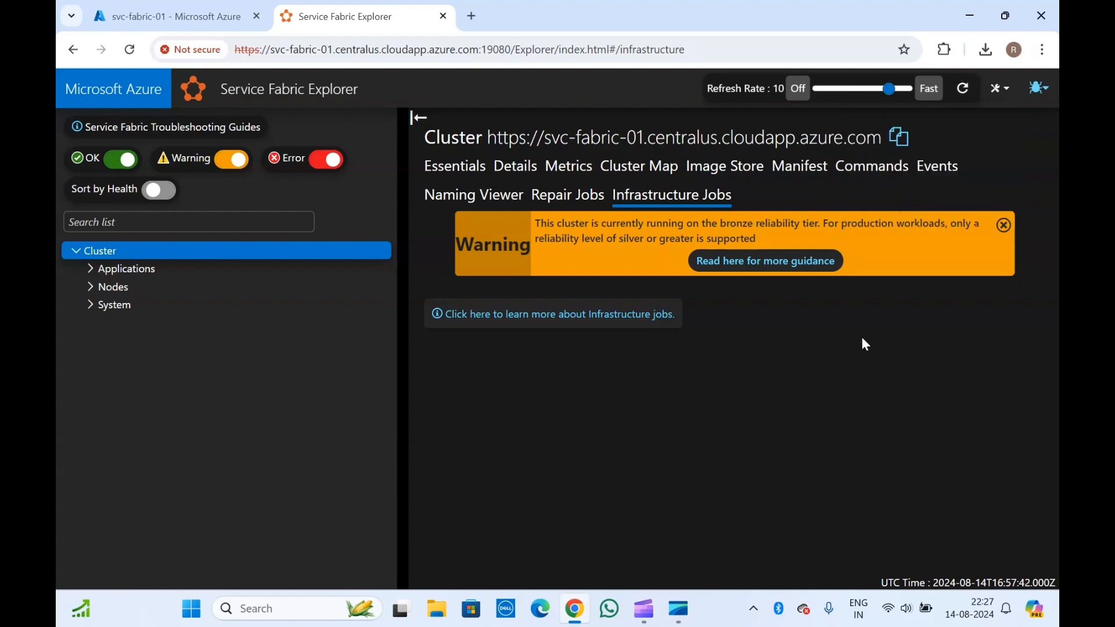
click(1038, 88)
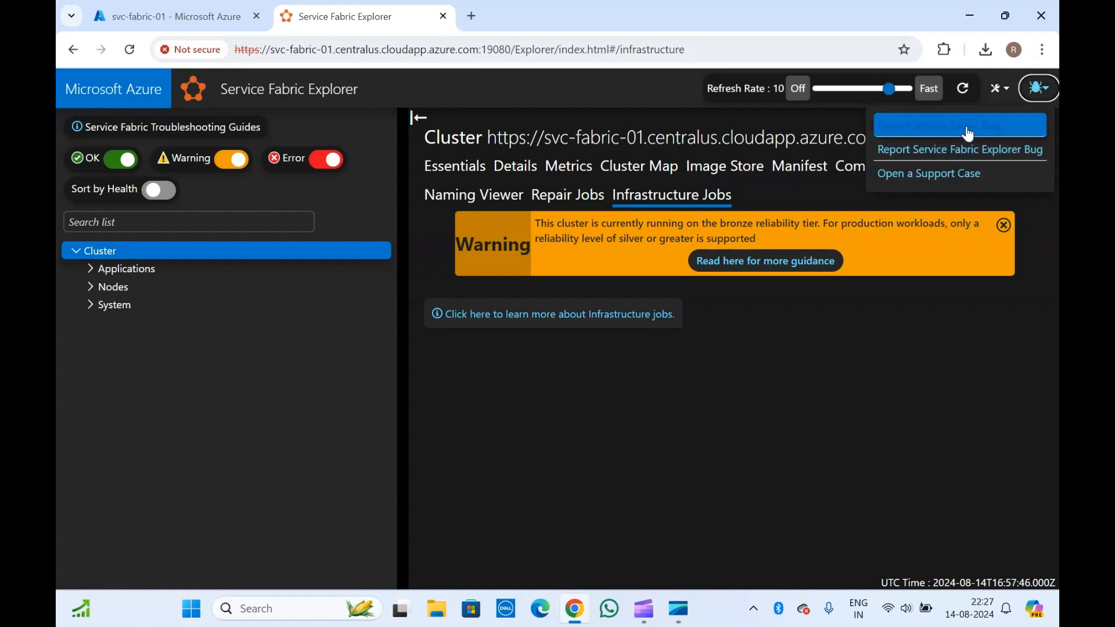
click(782, 379)
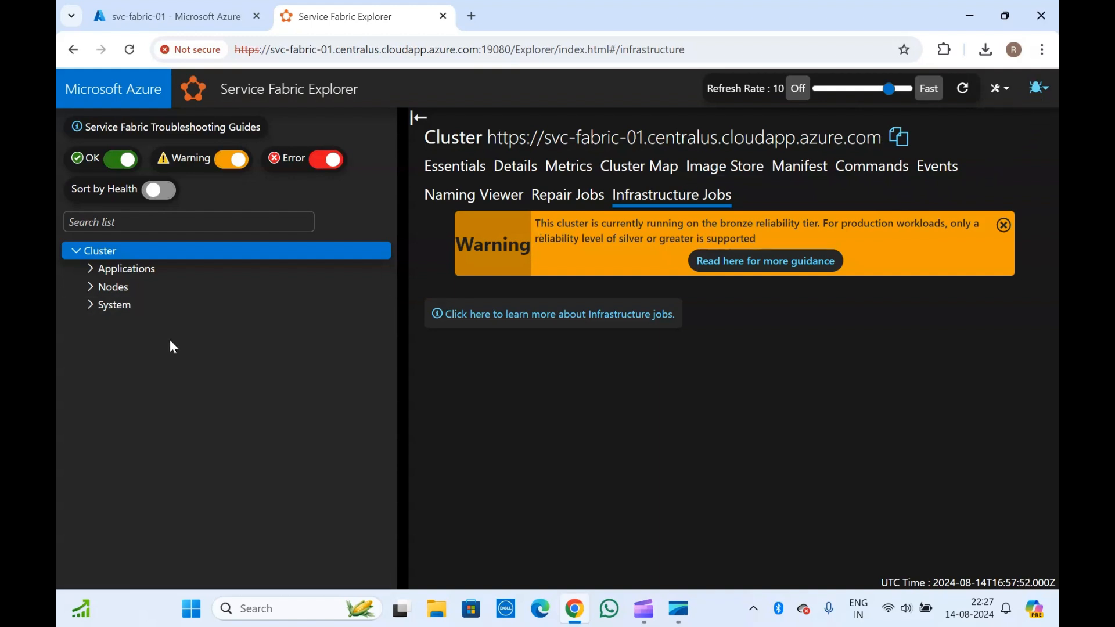
click(90, 268)
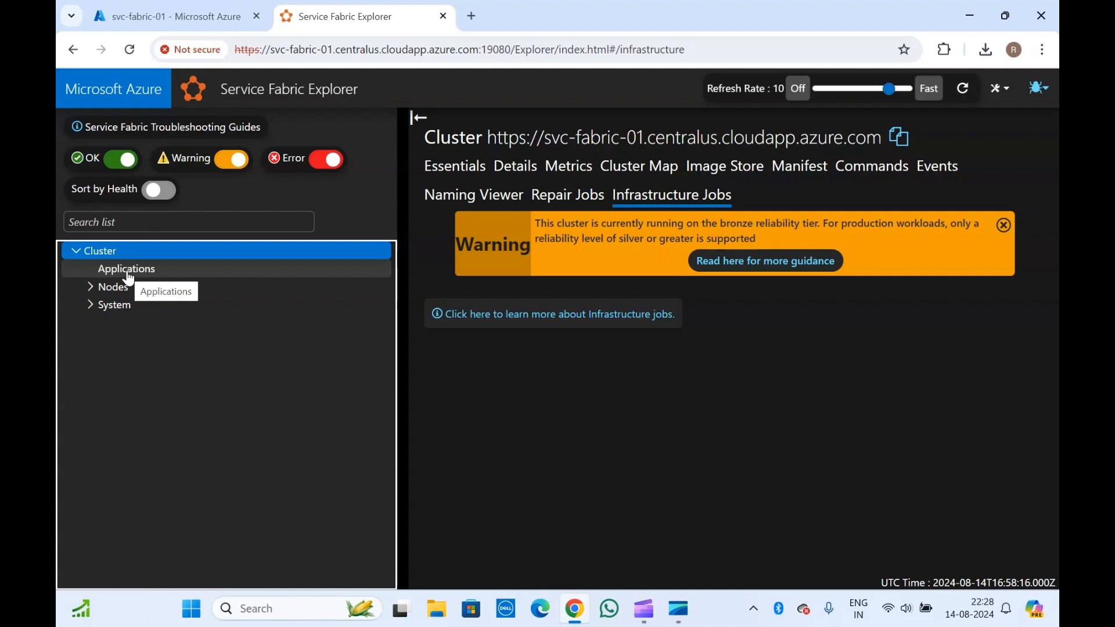
- Check the empty Applications list, then open nodetype1_0 and its actions menu
click(128, 273)
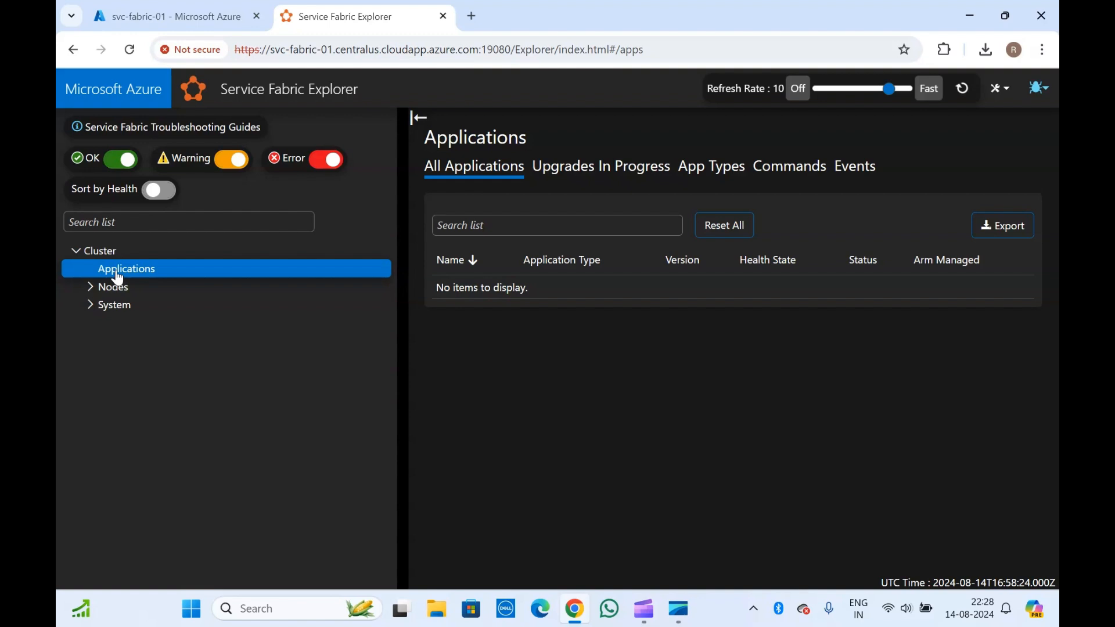
click(90, 287)
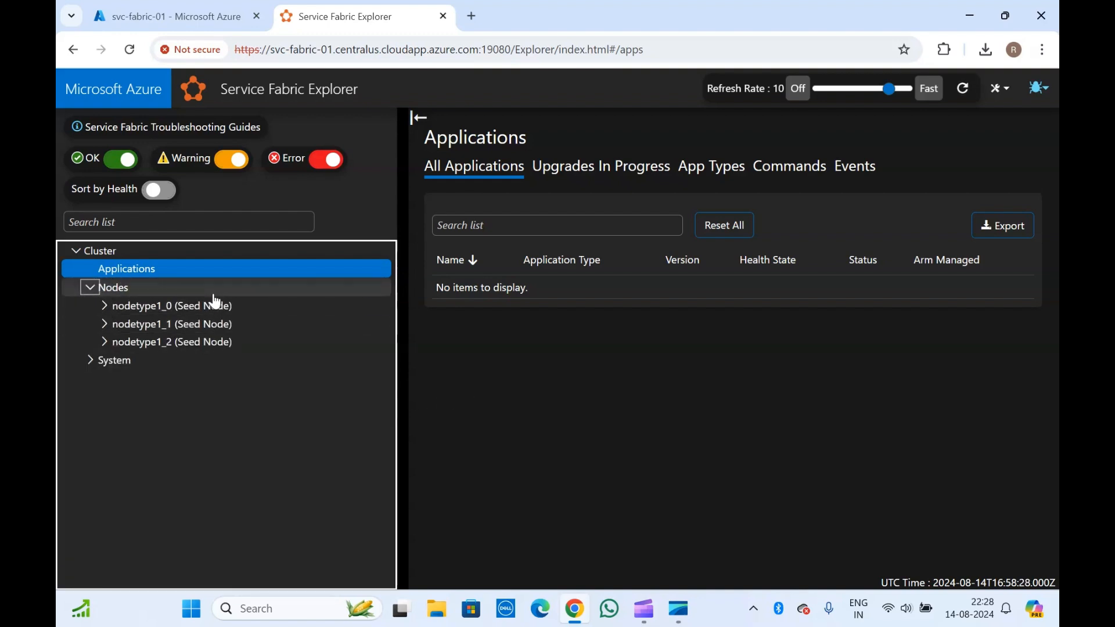
click(108, 304)
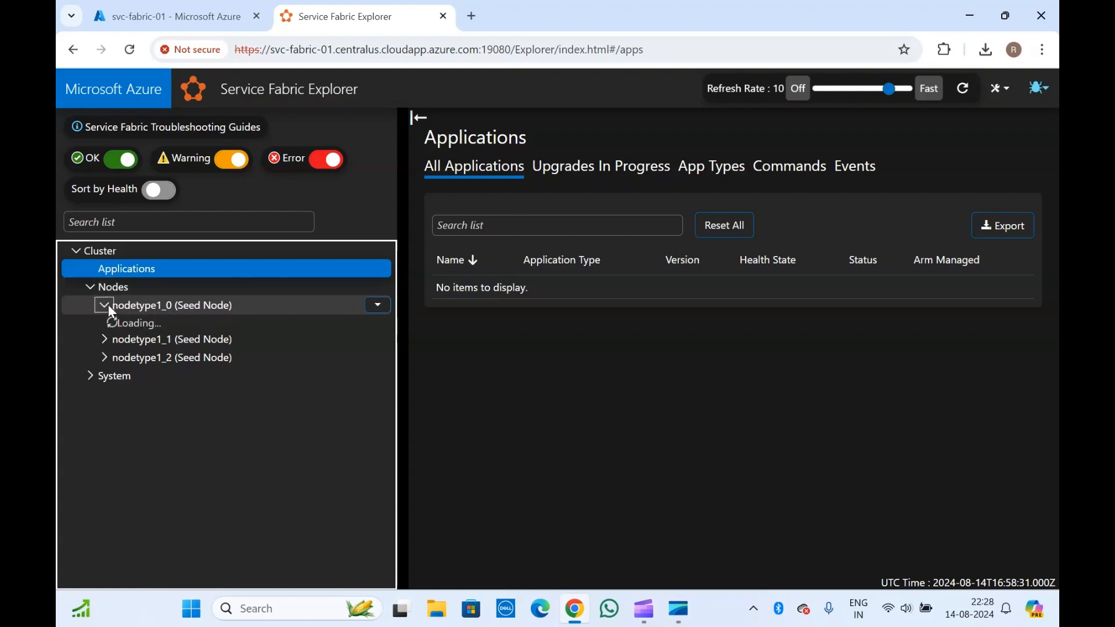
click(204, 310)
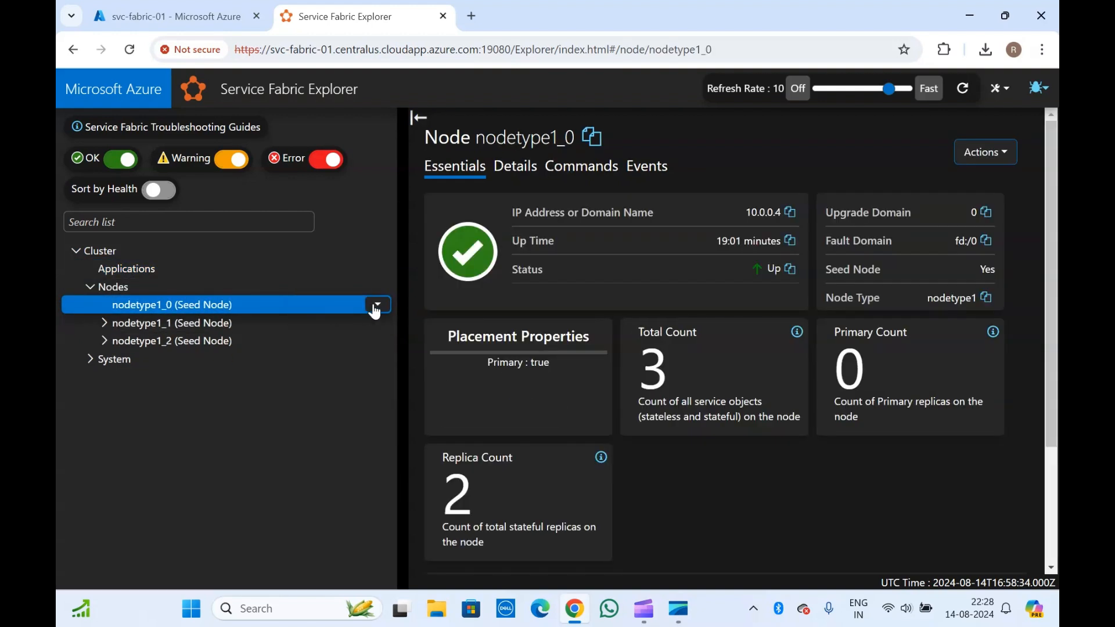
click(379, 306)
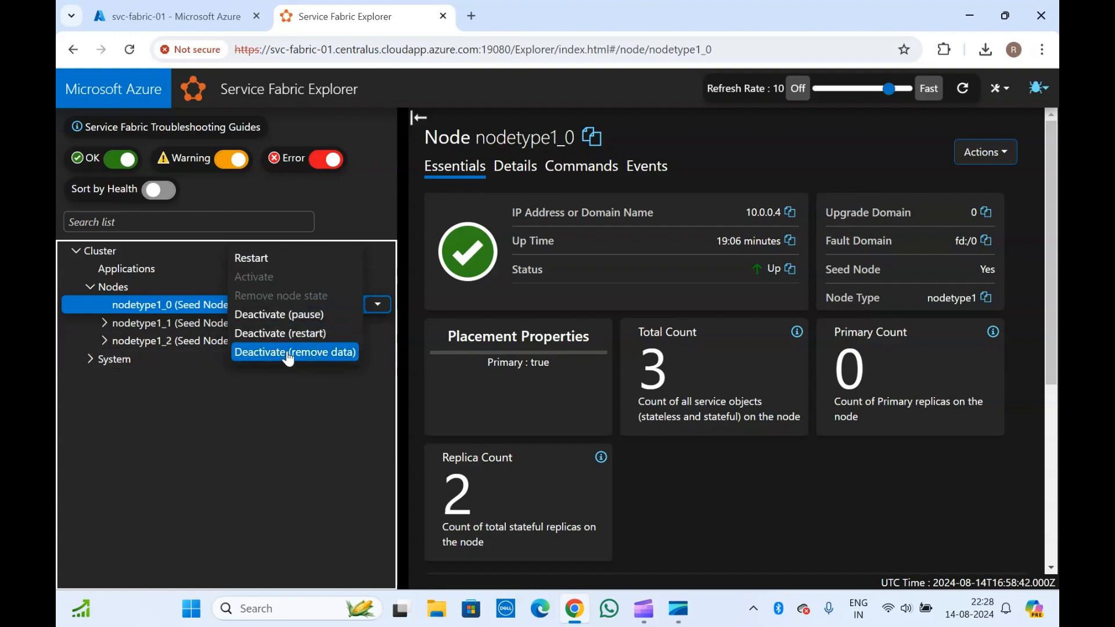
- View nodetype1_1 and its actions menu, then open nodetype1_2's overview
click(170, 322)
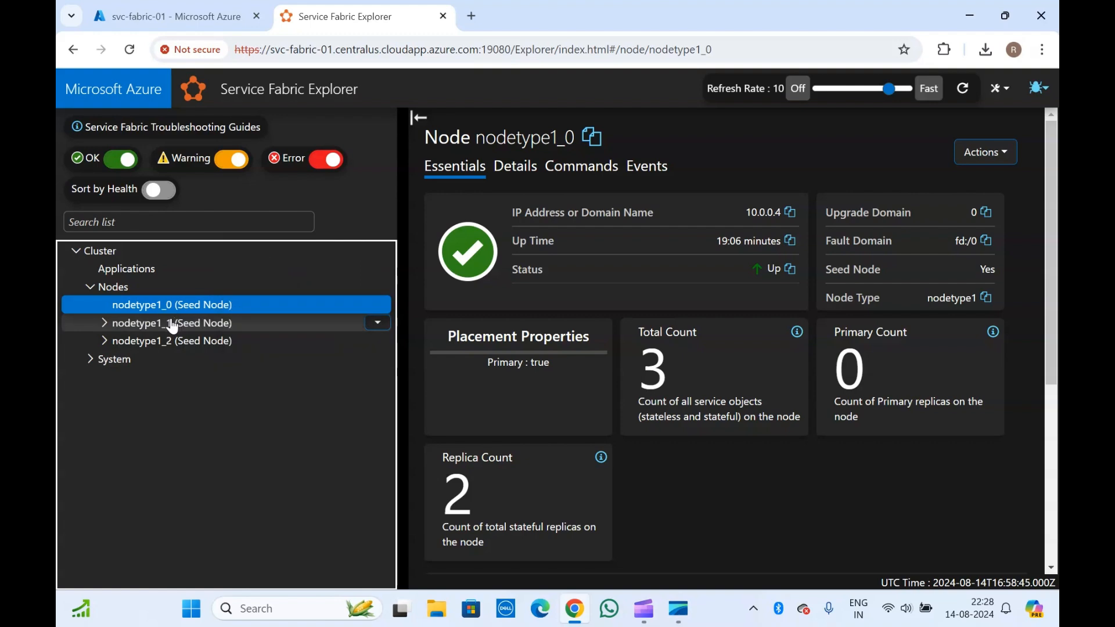
click(377, 325)
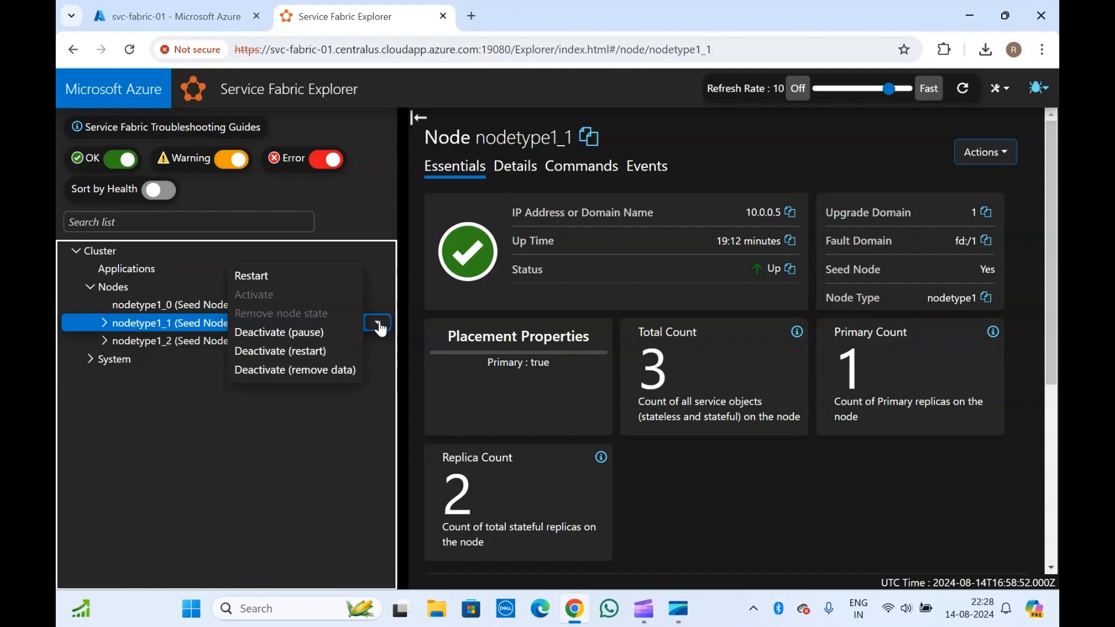
click(143, 331)
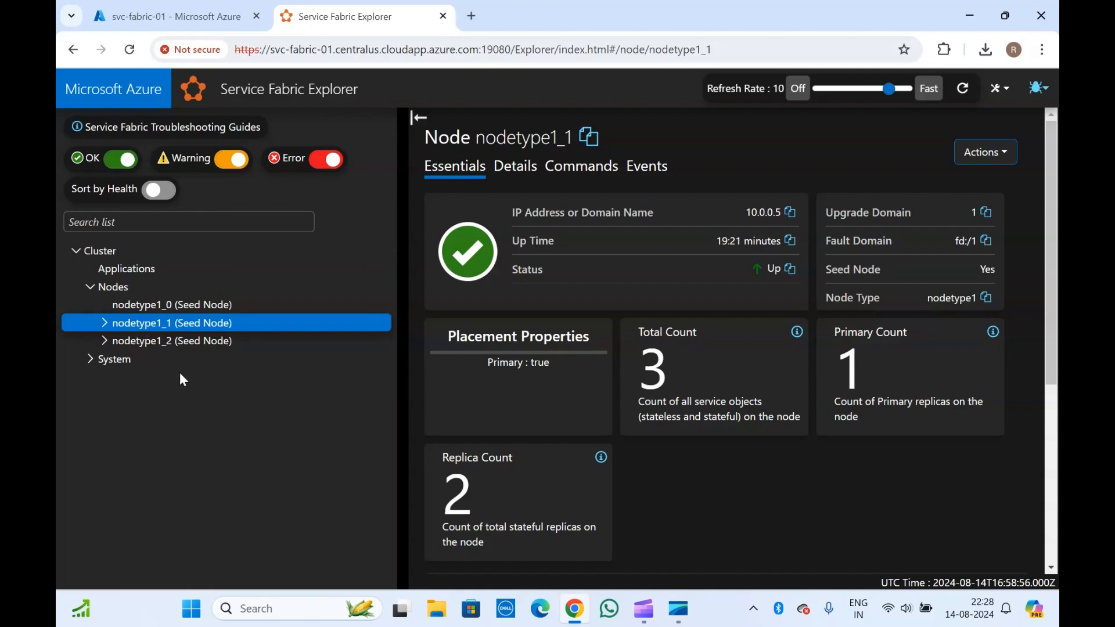
click(105, 324)
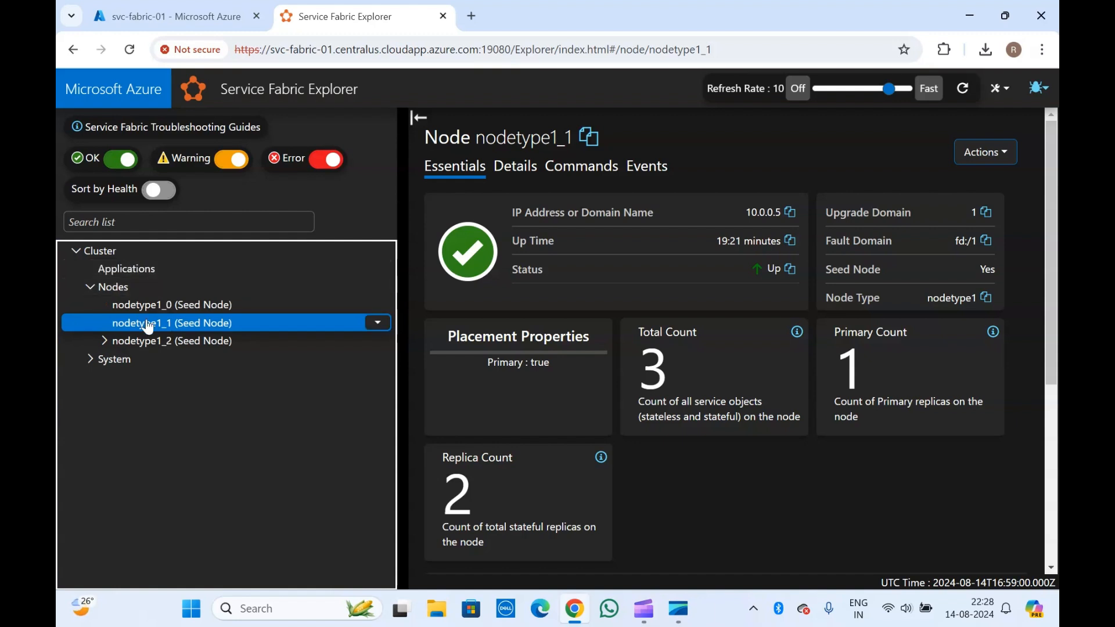
click(102, 342)
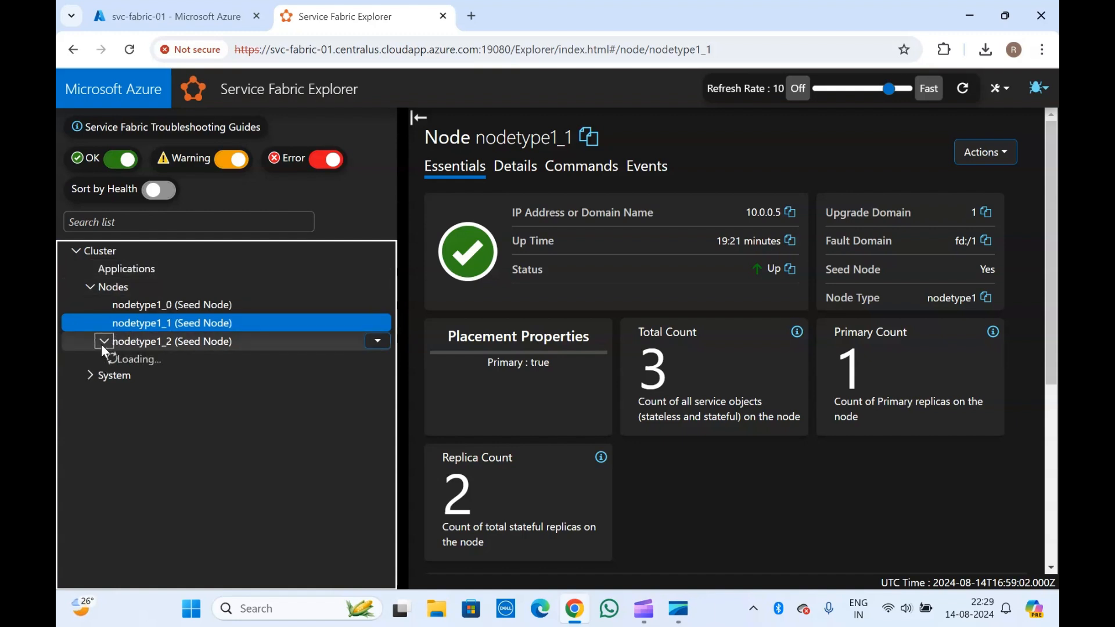
click(150, 347)
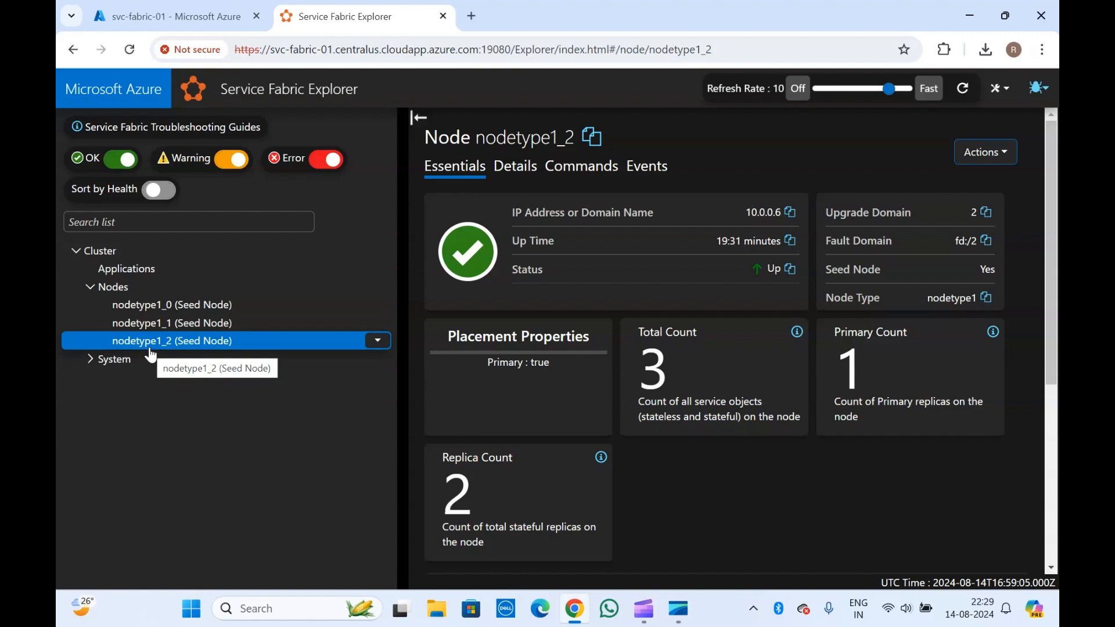
- Return to nodetype1_0 and review its Essentials: Up, 3 service objects, 2 replicas
click(169, 327)
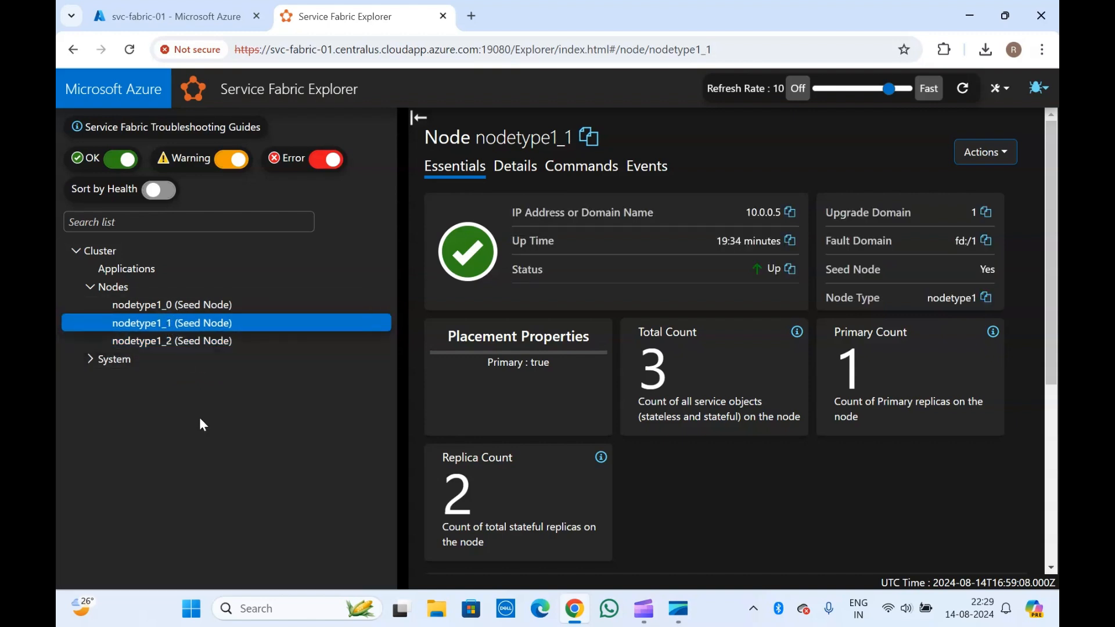
click(149, 310)
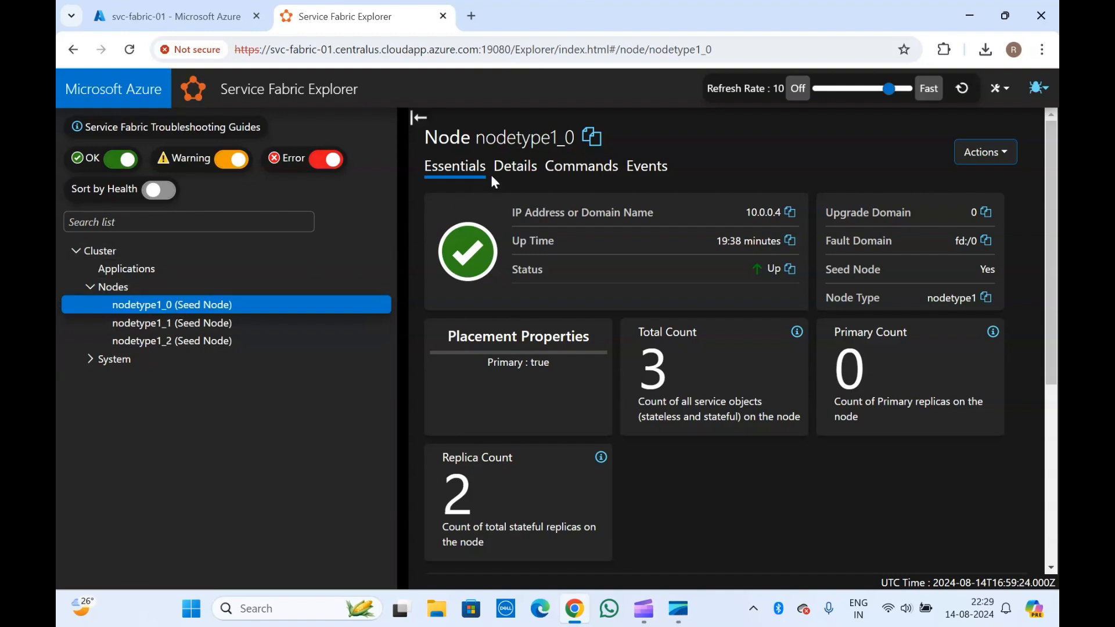
scroll(548, 402, down, 5)
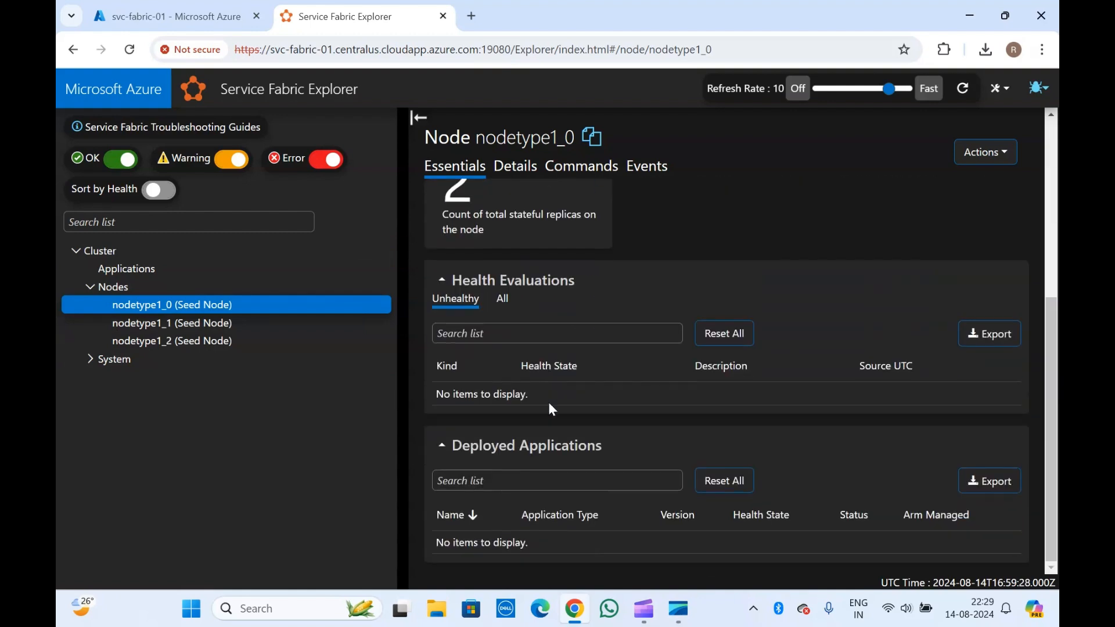
scroll(548, 401, up, 5)
scroll(531, 409, down, 5)
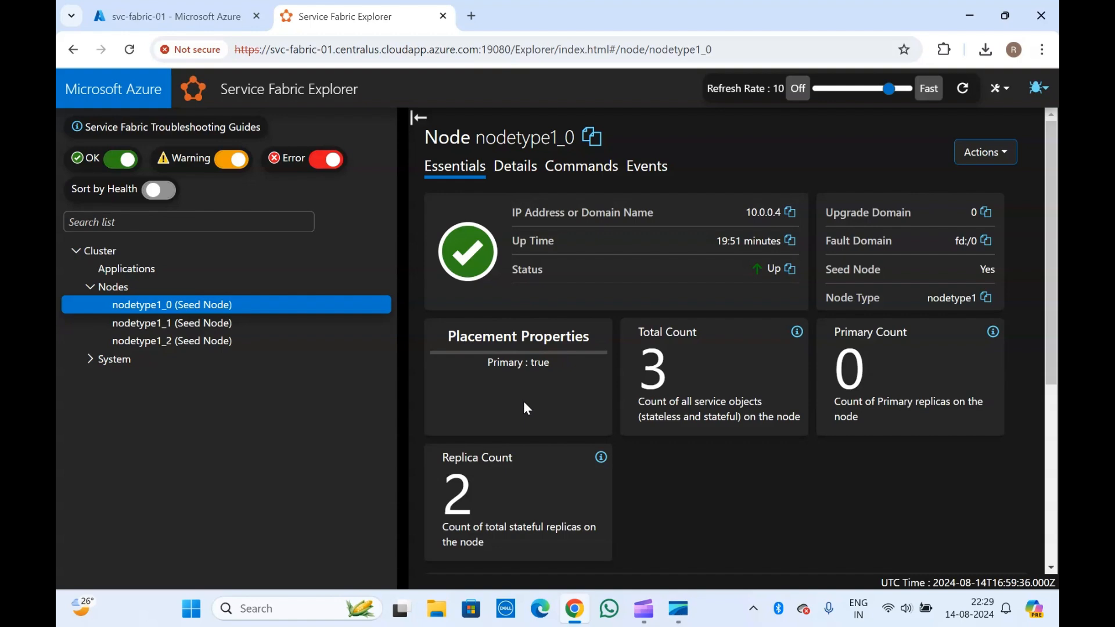
scroll(527, 409, down, 5)
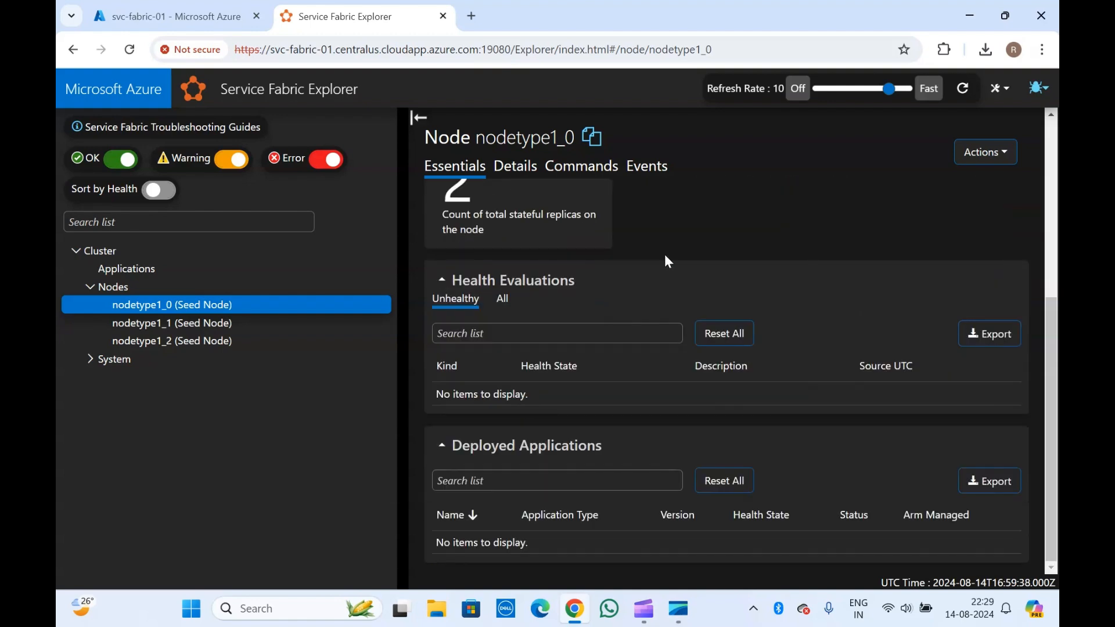
scroll(666, 259, up, 5)
- Review nodetype1_0's Details table, then its safe commands like Get-ServiceFabricNodeHealth, with System expanded
click(515, 167)
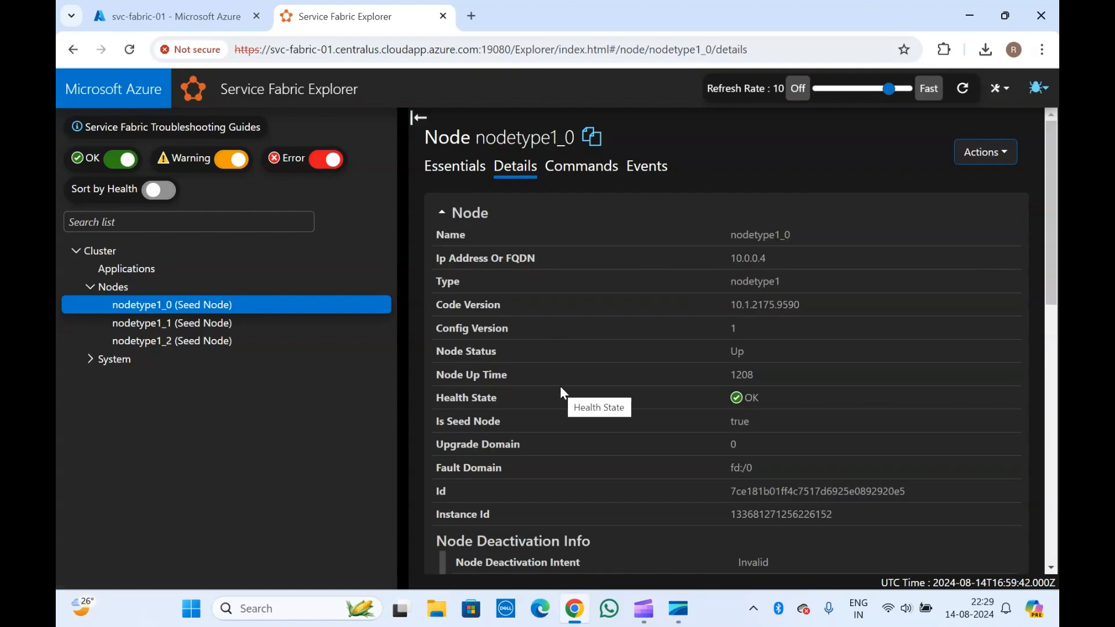
scroll(560, 385, down, 7)
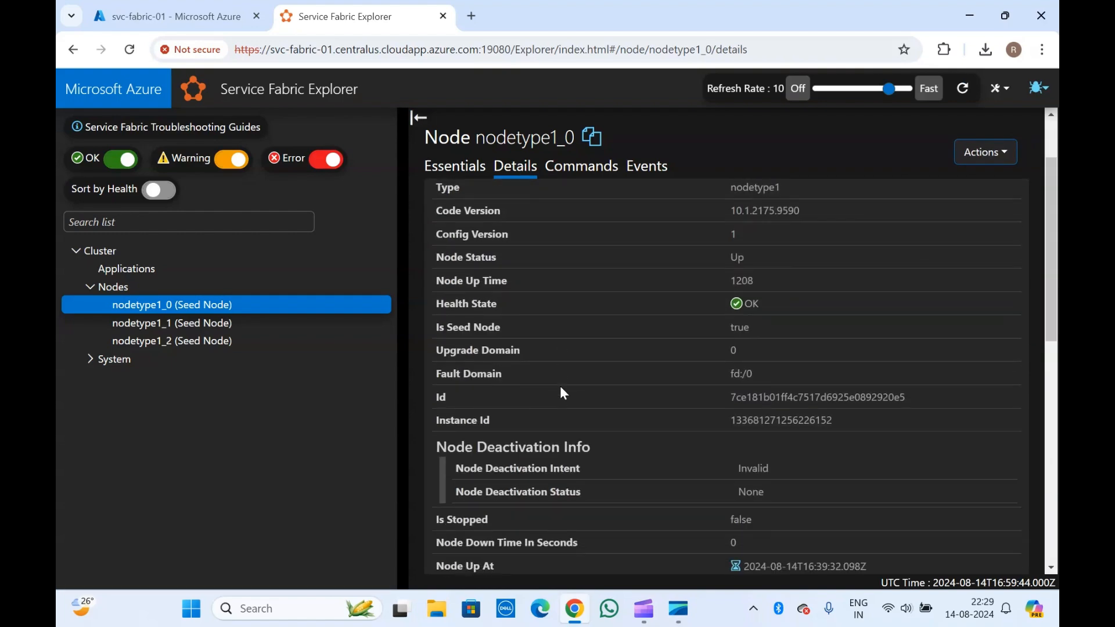
scroll(562, 387, down, 4)
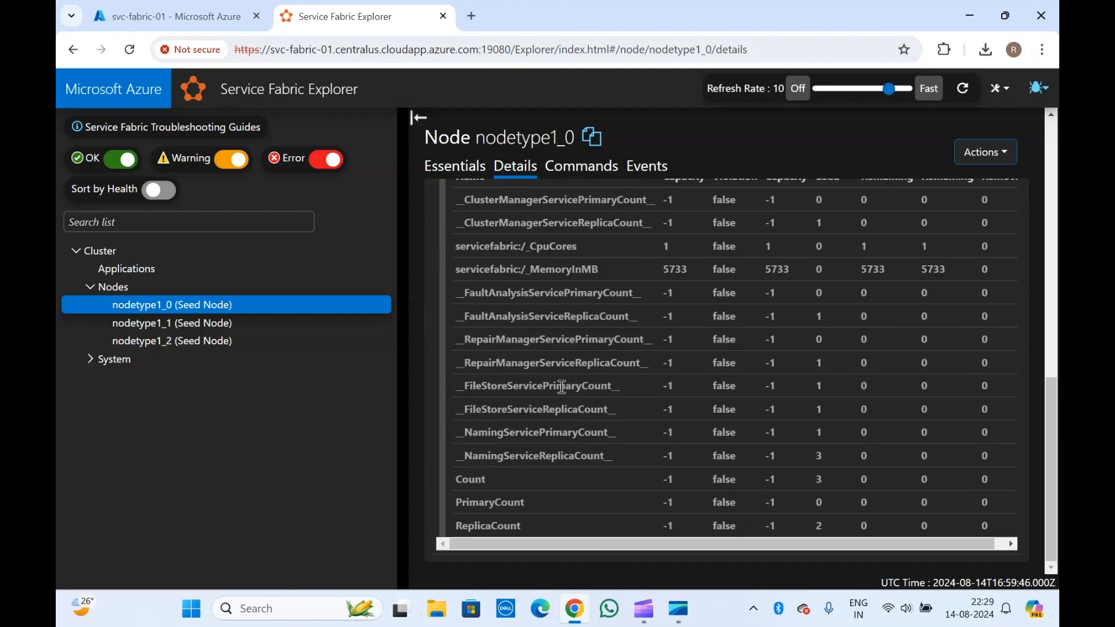
scroll(562, 387, up, 11)
click(583, 169)
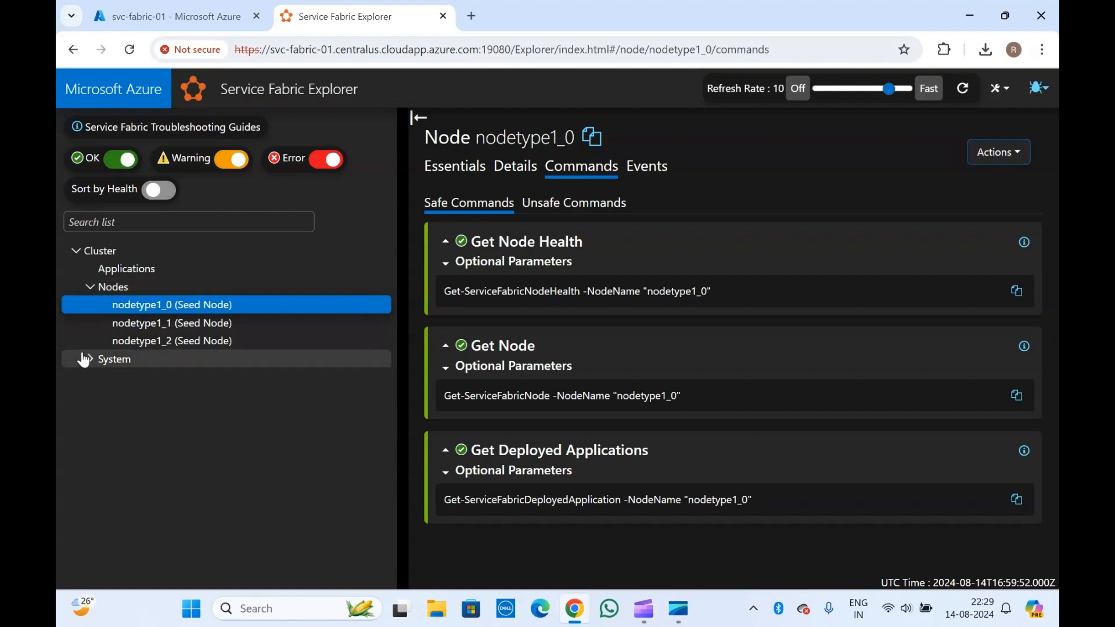
click(86, 358)
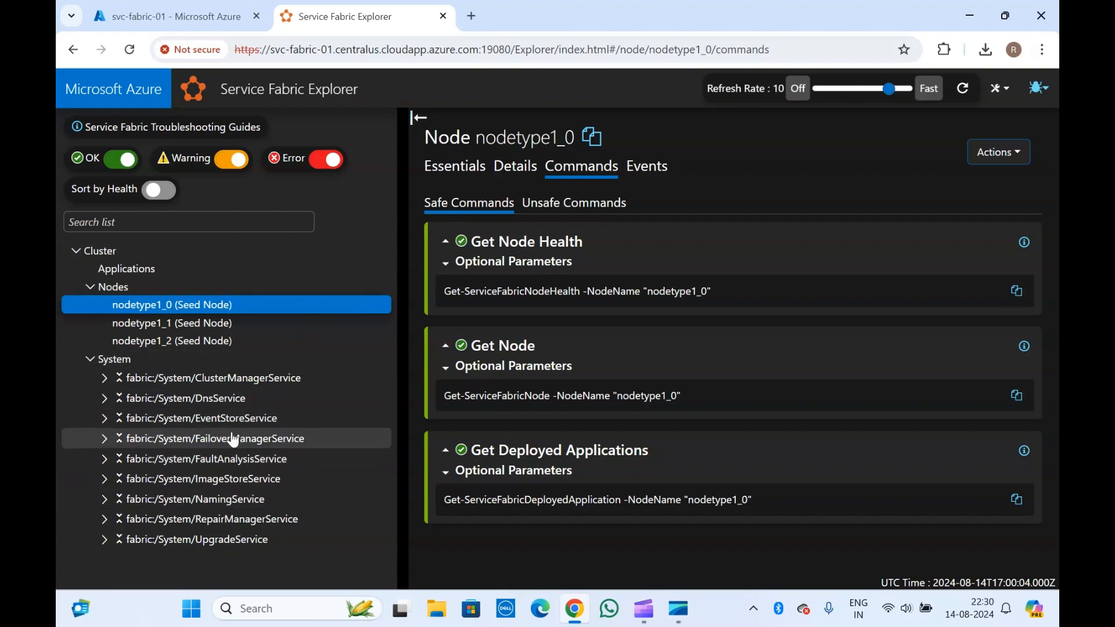
- Open the ClusterManagerService partition's primary replica on nodetype1_1
click(105, 379)
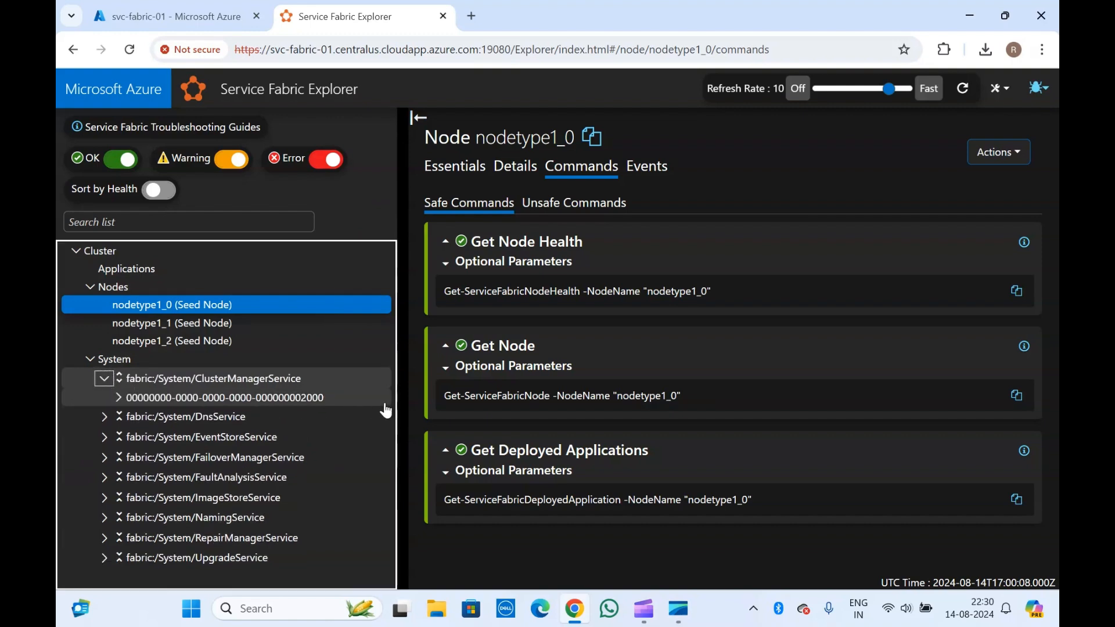
click(484, 126)
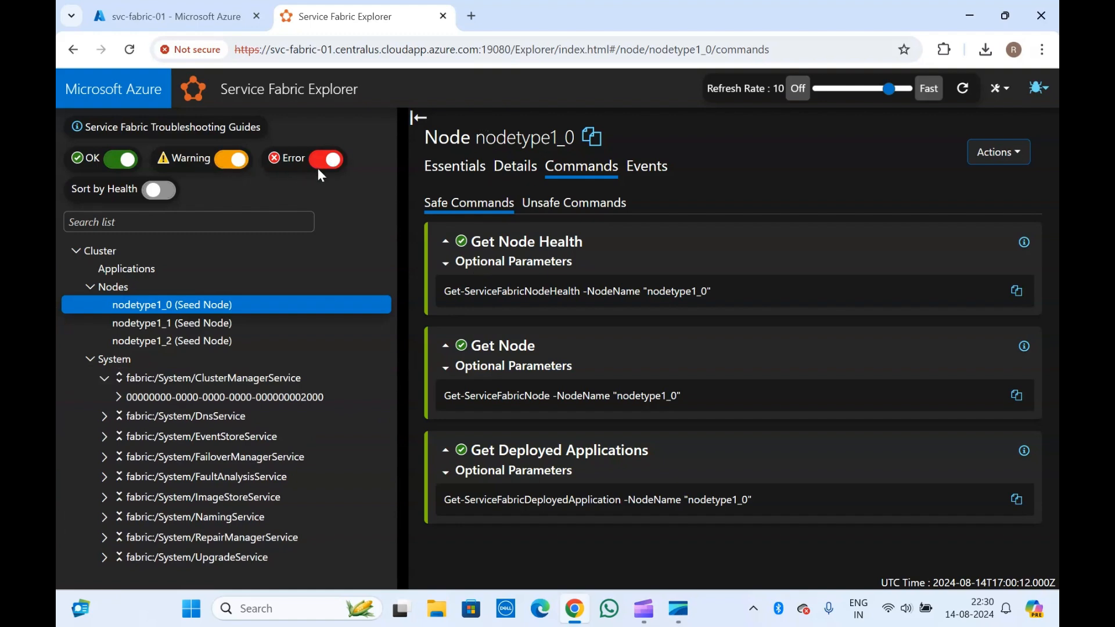
click(116, 397)
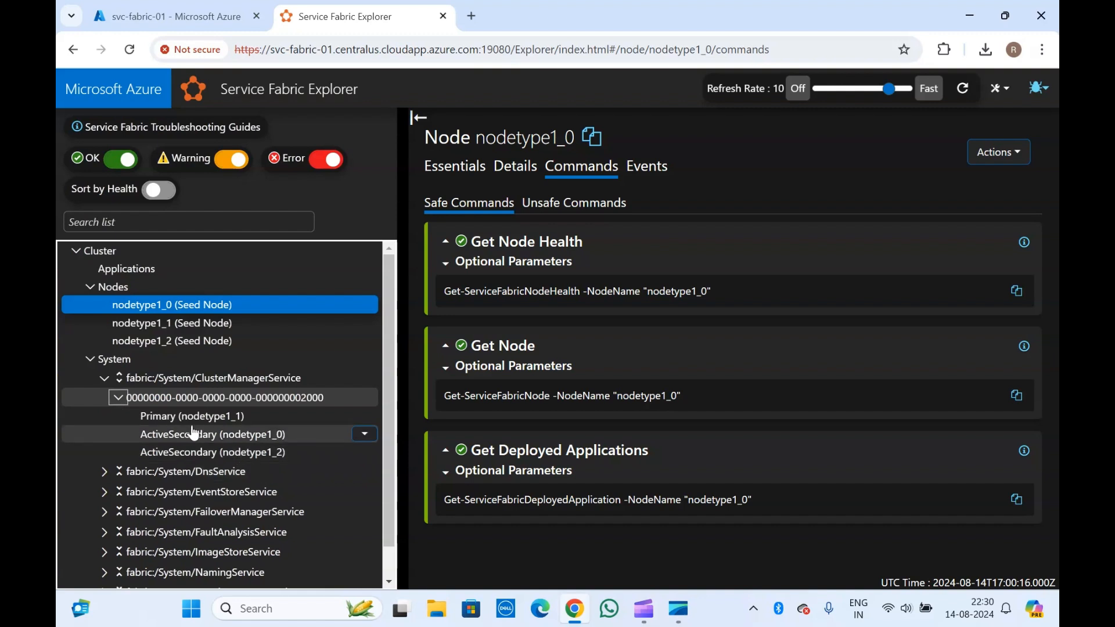
click(194, 418)
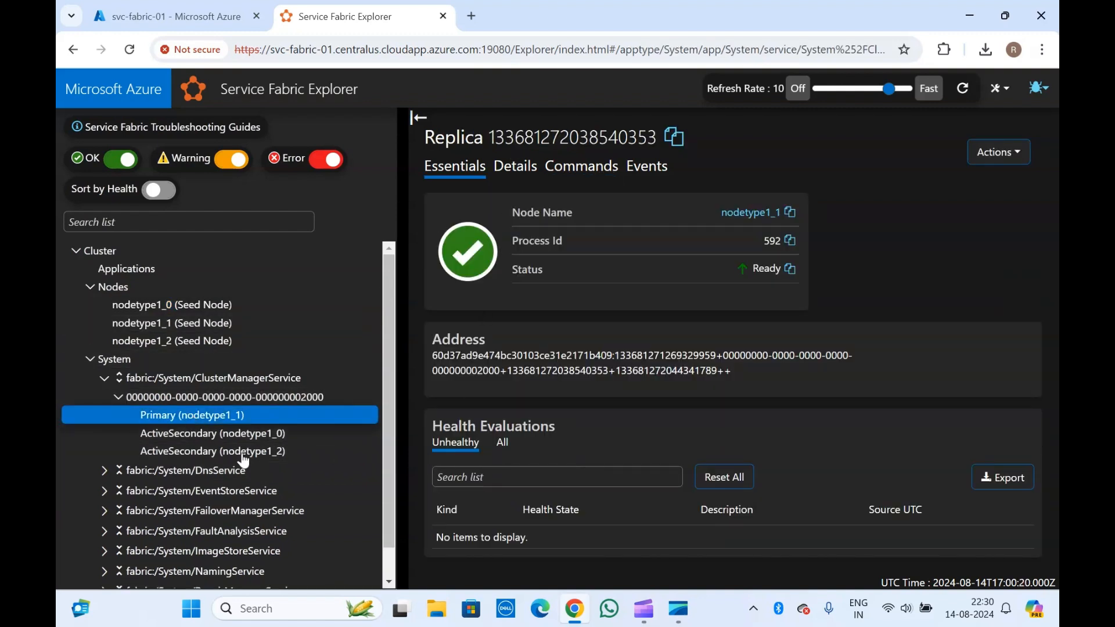
scroll(165, 457, down, 1)
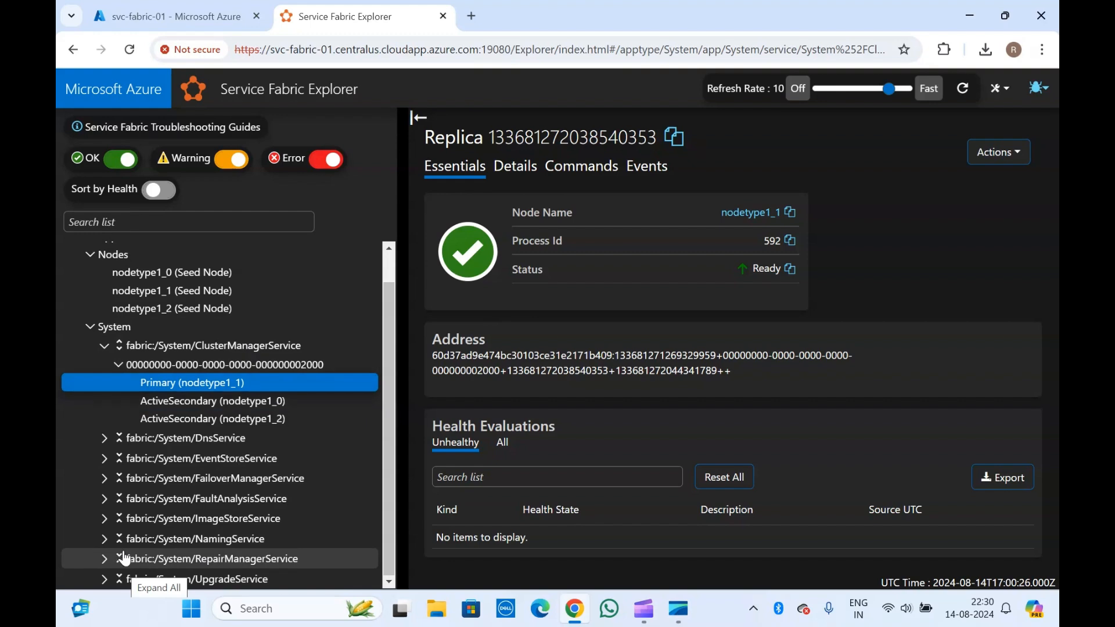
- Expand NamingService's first partition and view the nodetype1_1 secondary replica's details
click(104, 539)
scroll(103, 540, down, 1)
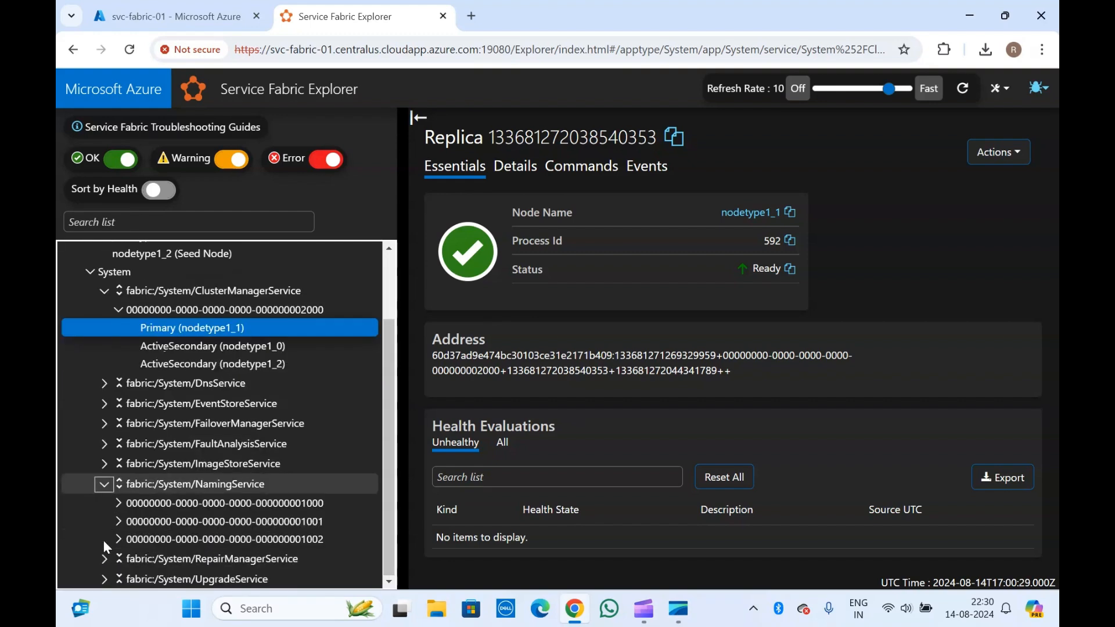
click(117, 504)
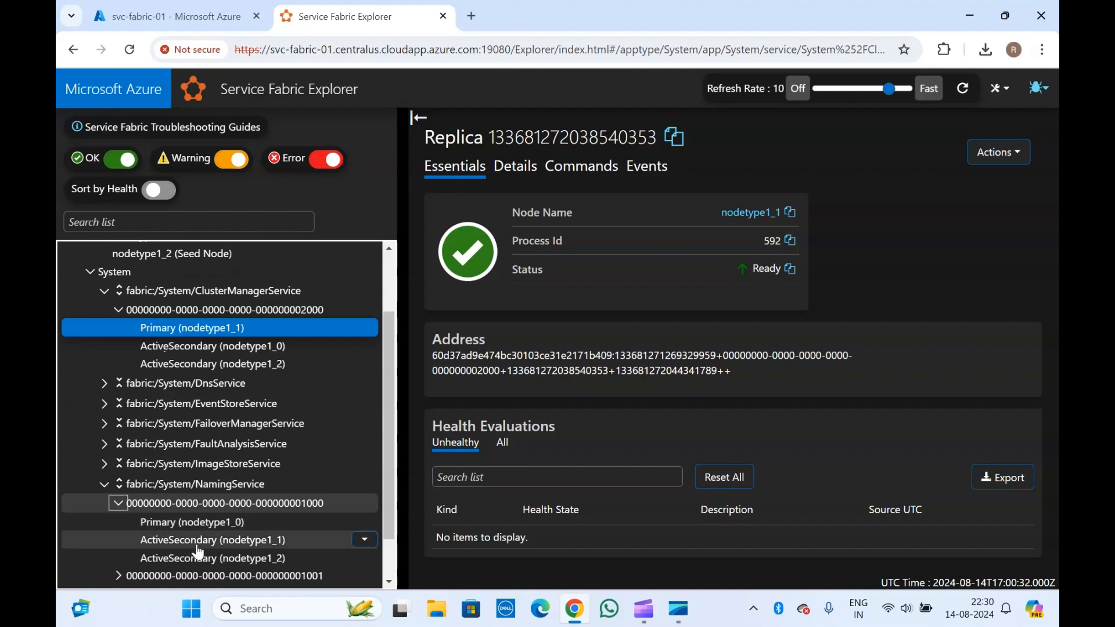
click(198, 545)
scroll(198, 550, down, 1)
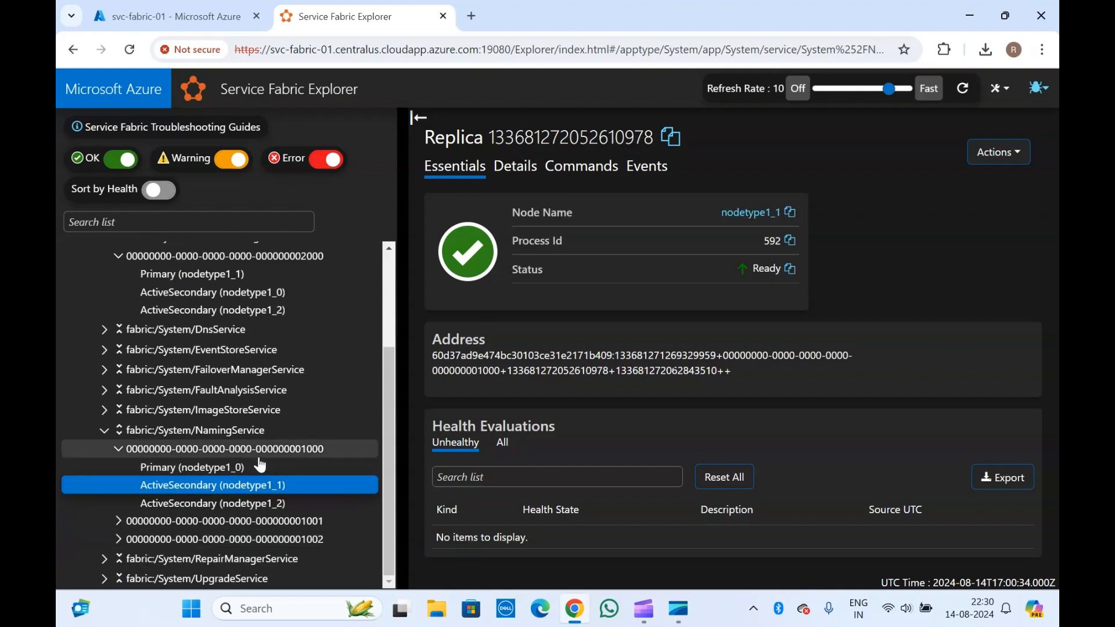
- Check Restart Replica for the nodetype1_0 primary and nodetype1_1 secondary, then open fabric:/System/NamingService
click(245, 469)
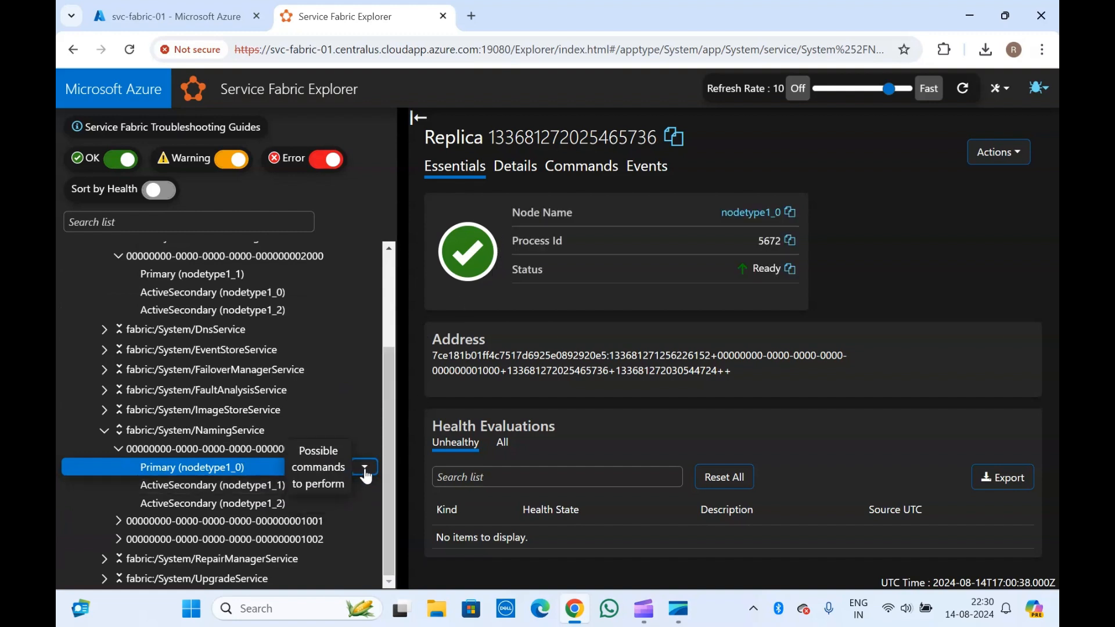
click(365, 469)
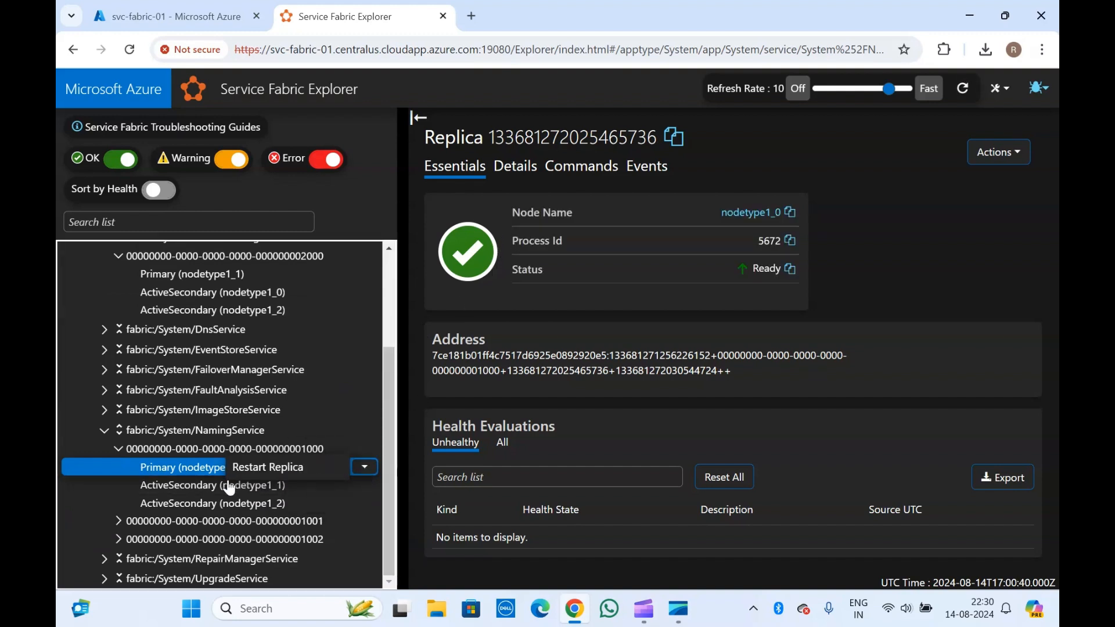
click(192, 490)
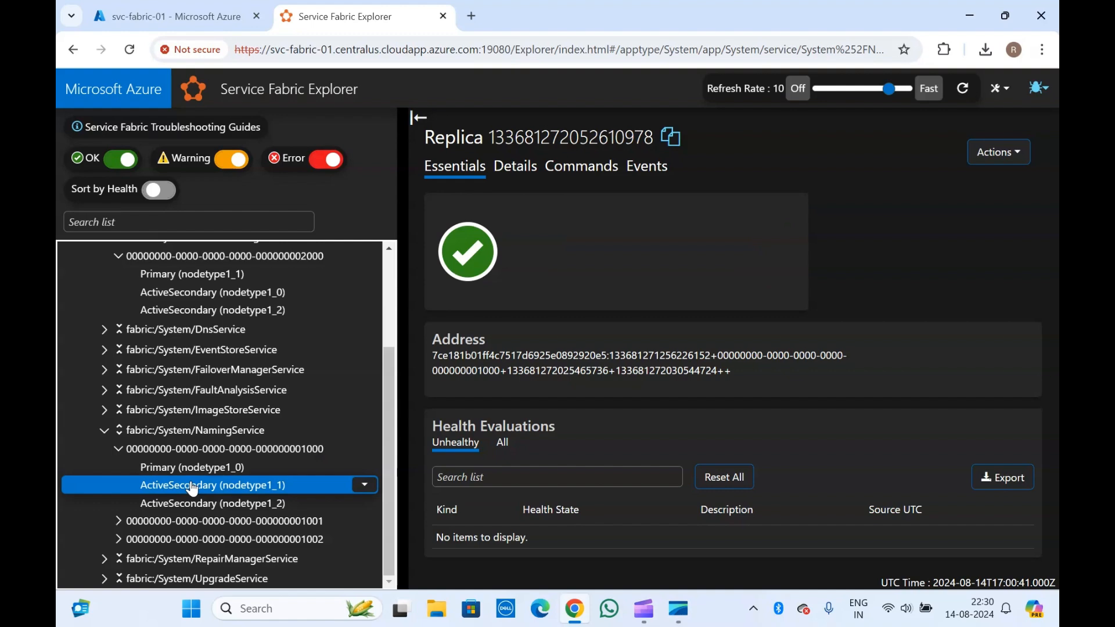
click(365, 486)
click(176, 431)
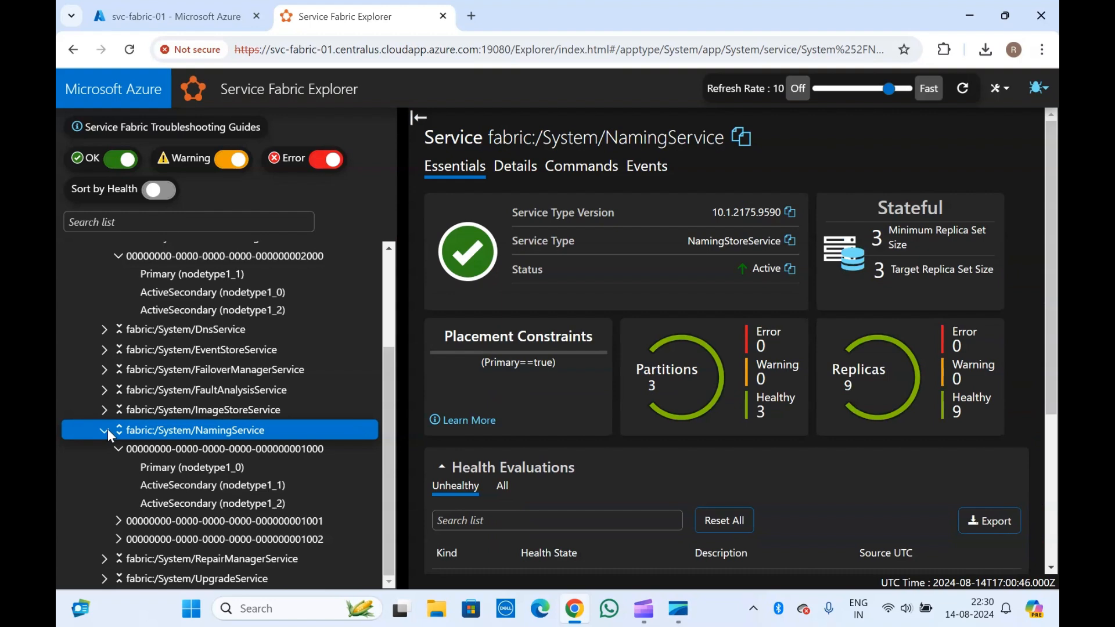
click(105, 429)
click(104, 457)
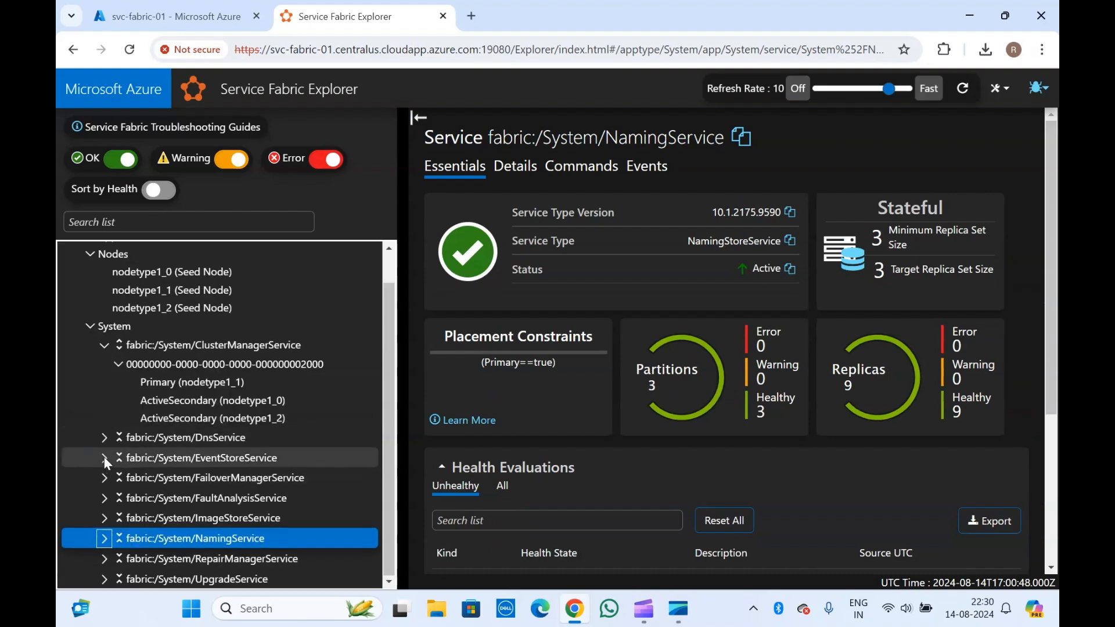
click(118, 458)
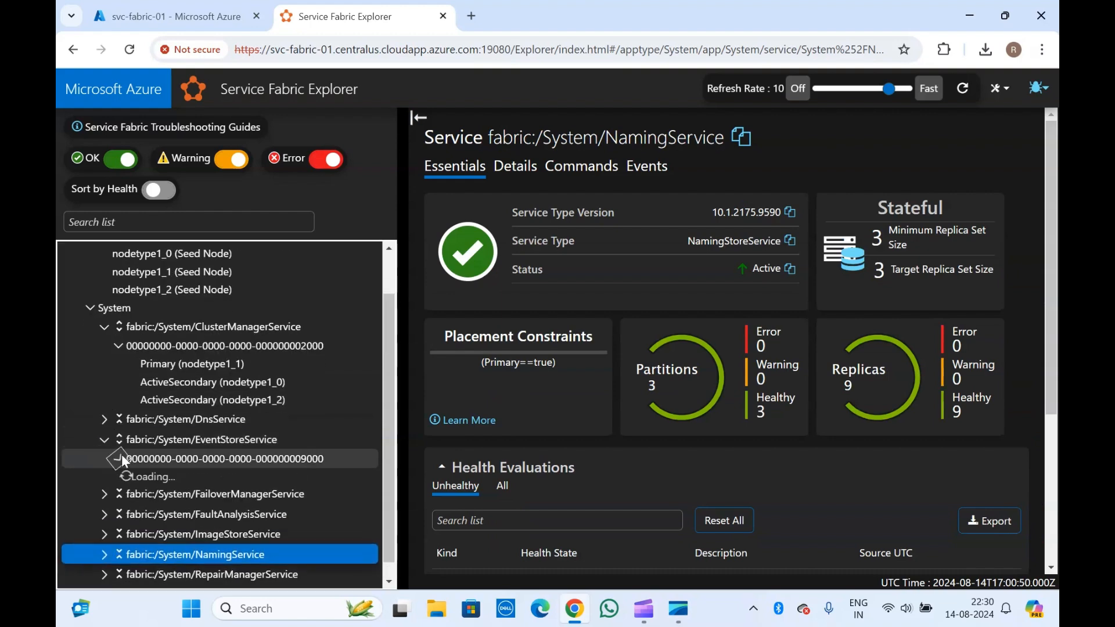
click(192, 478)
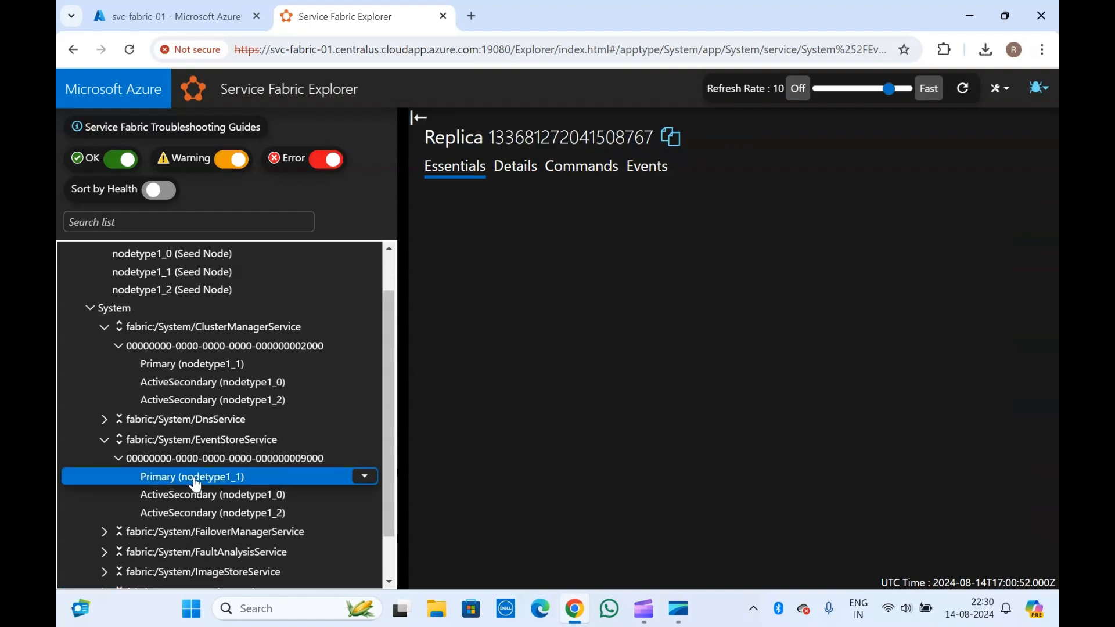
- Inspect the primary replica on nodetype1_1 and the secondary on nodetype1_0, with their command menus
click(247, 461)
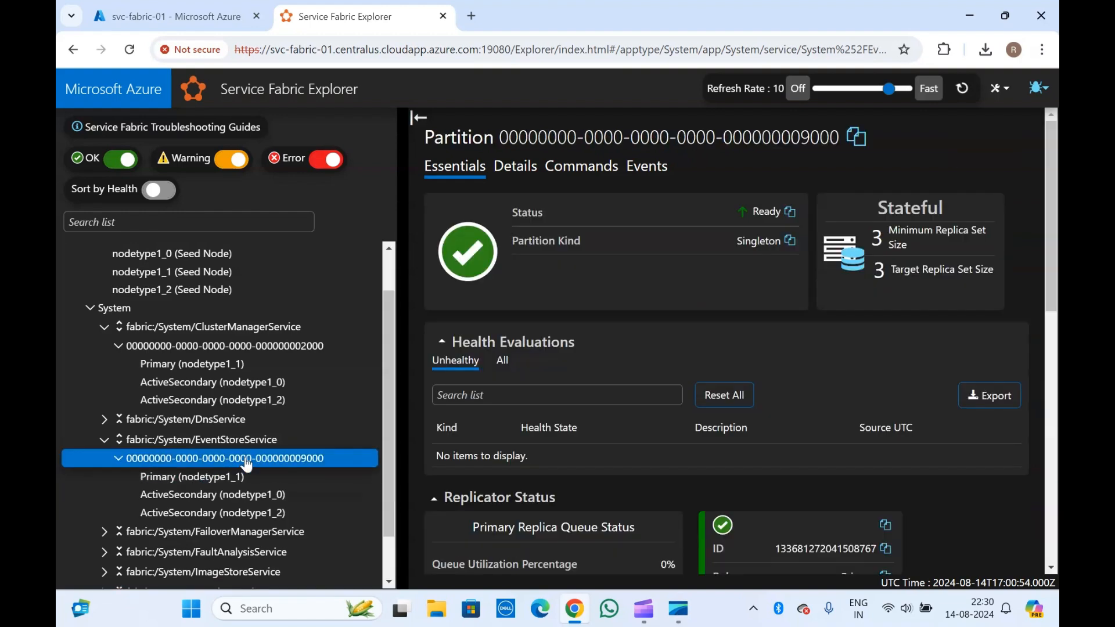
click(250, 477)
click(365, 478)
click(195, 495)
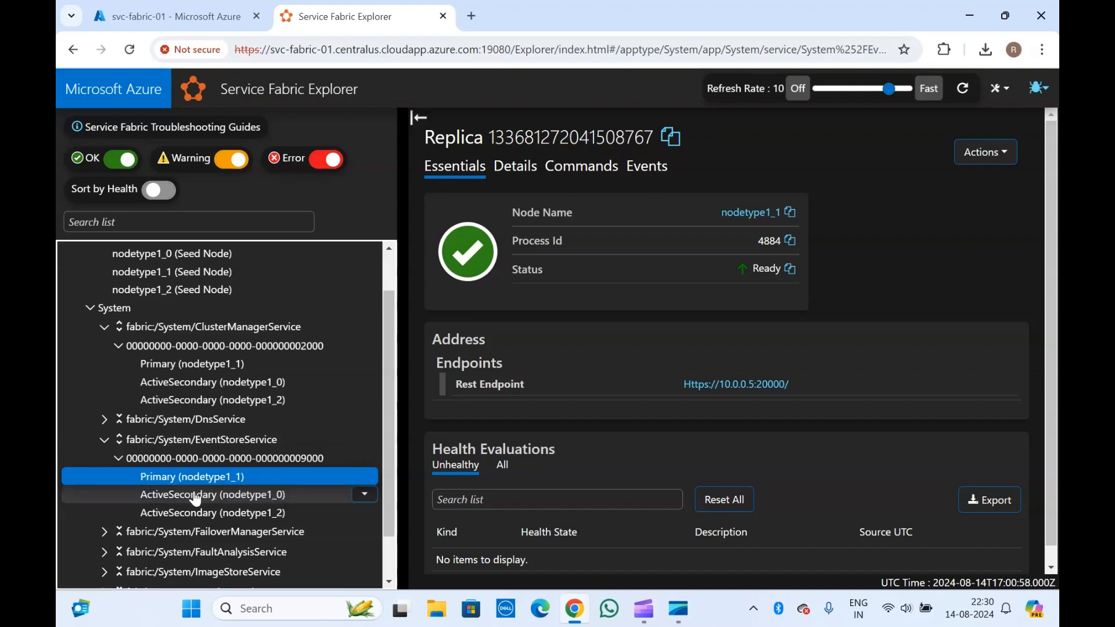
click(364, 495)
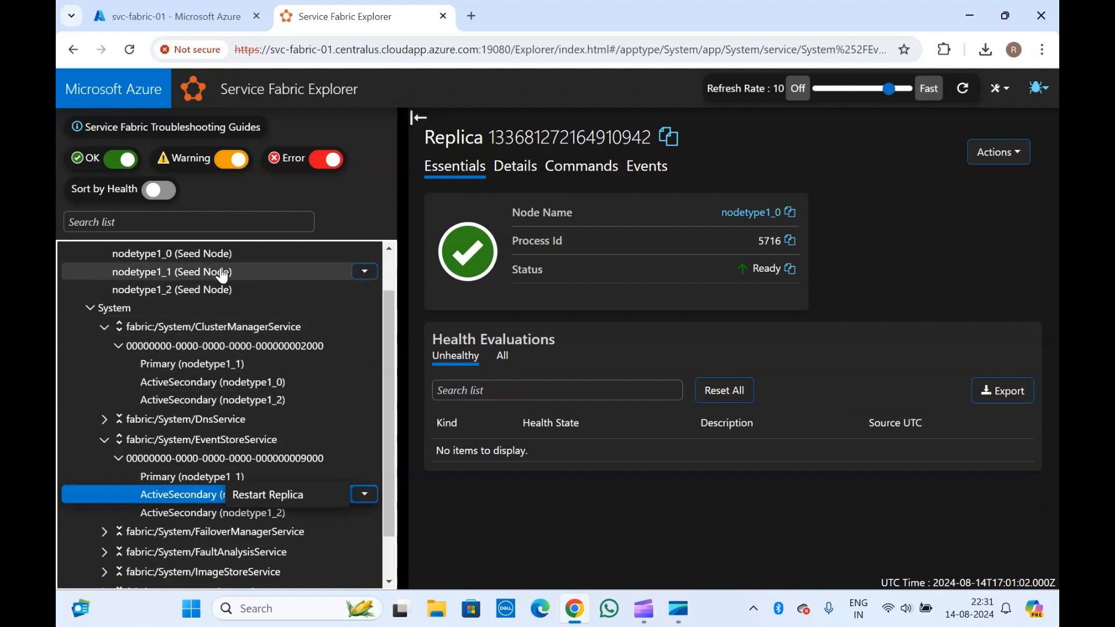
click(191, 458)
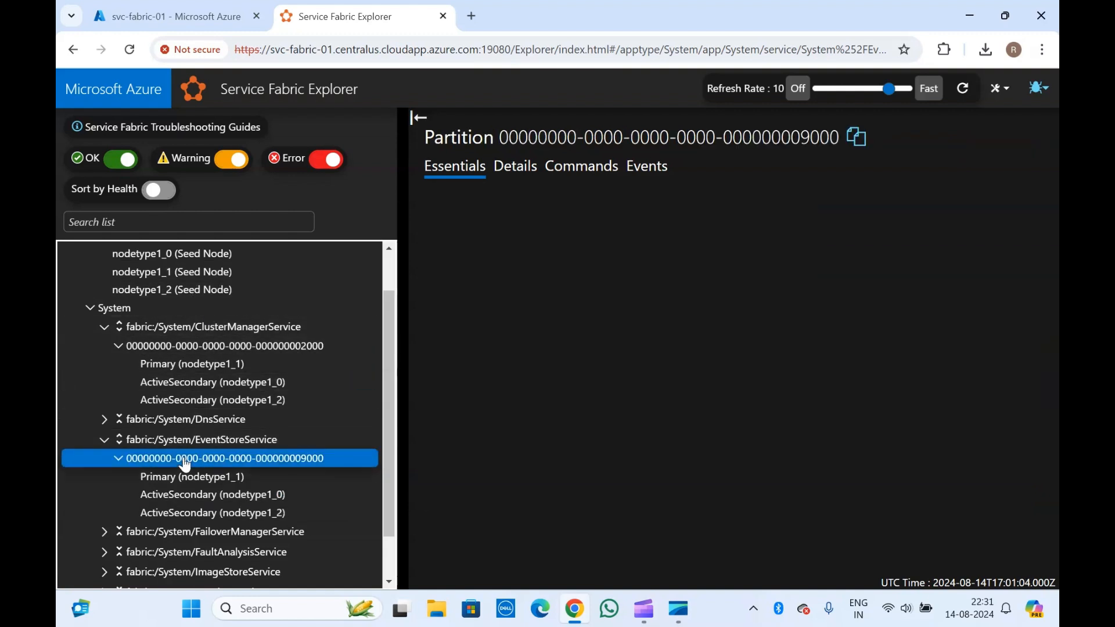
scroll(185, 465, up, 2)
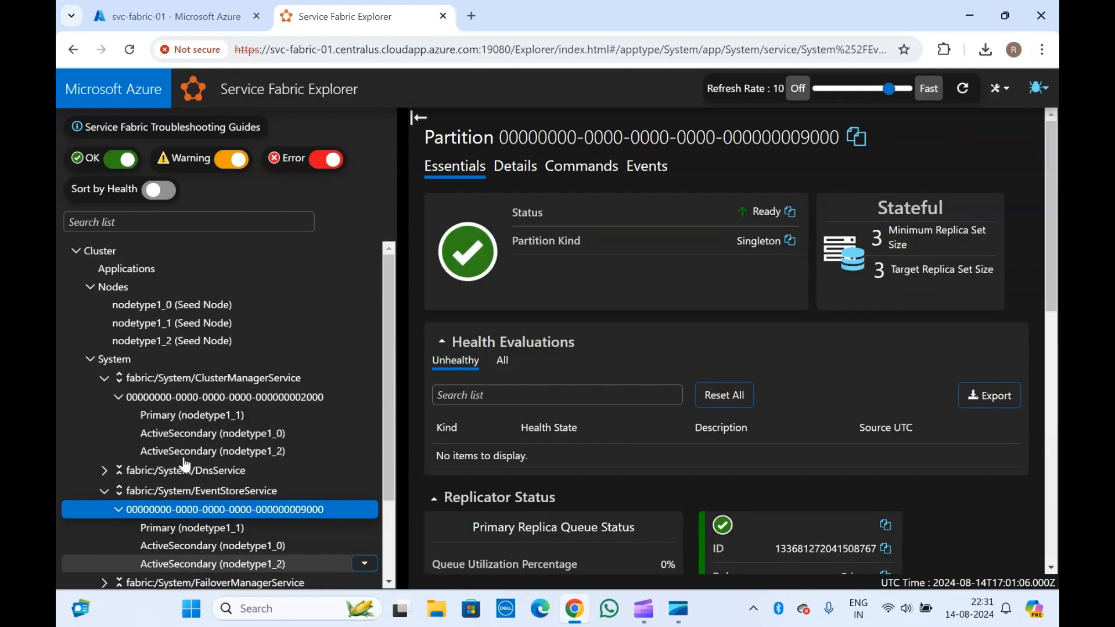
click(90, 359)
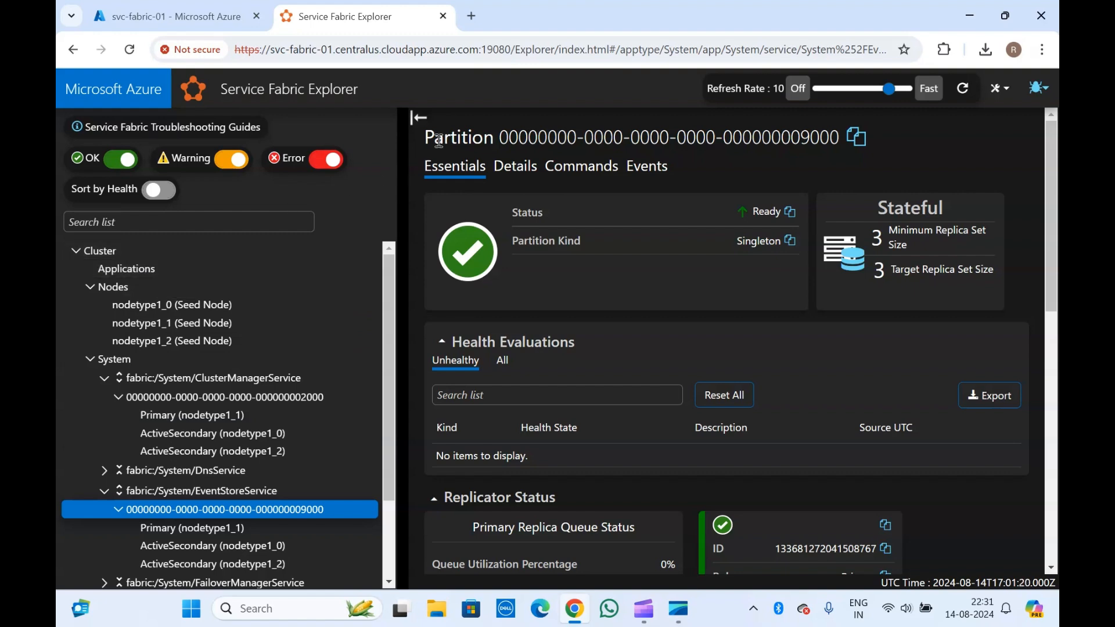
- Glance over the svc-fabric-01 overview in the Azure portal, then go back to Service Fabric Explorer
click(212, 4)
scroll(355, 462, down, 3)
scroll(355, 462, up, 3)
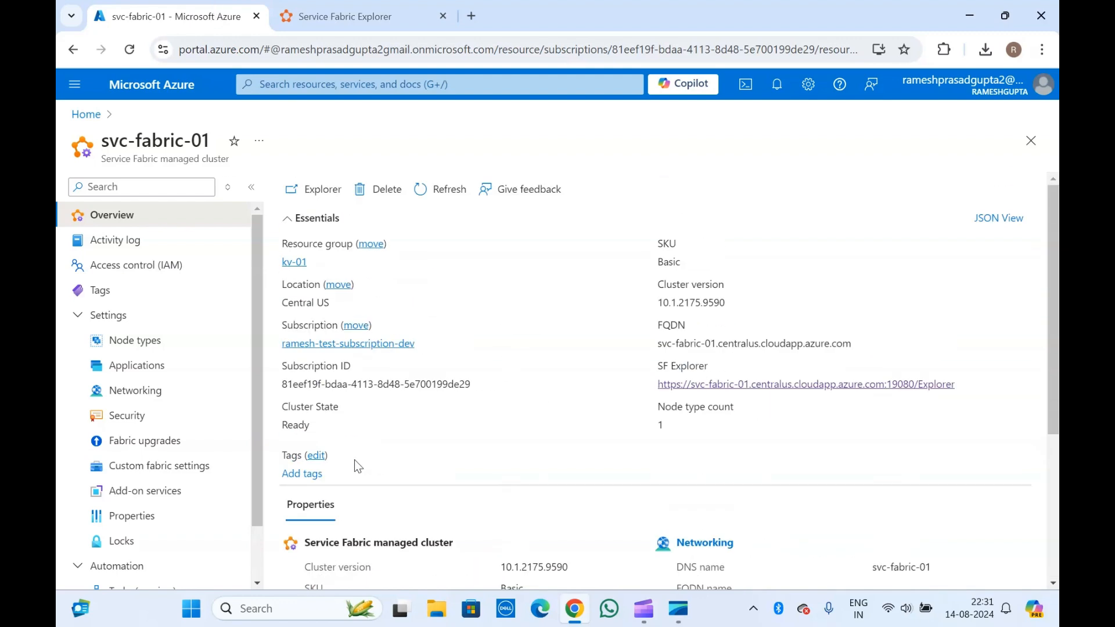
click(324, 8)
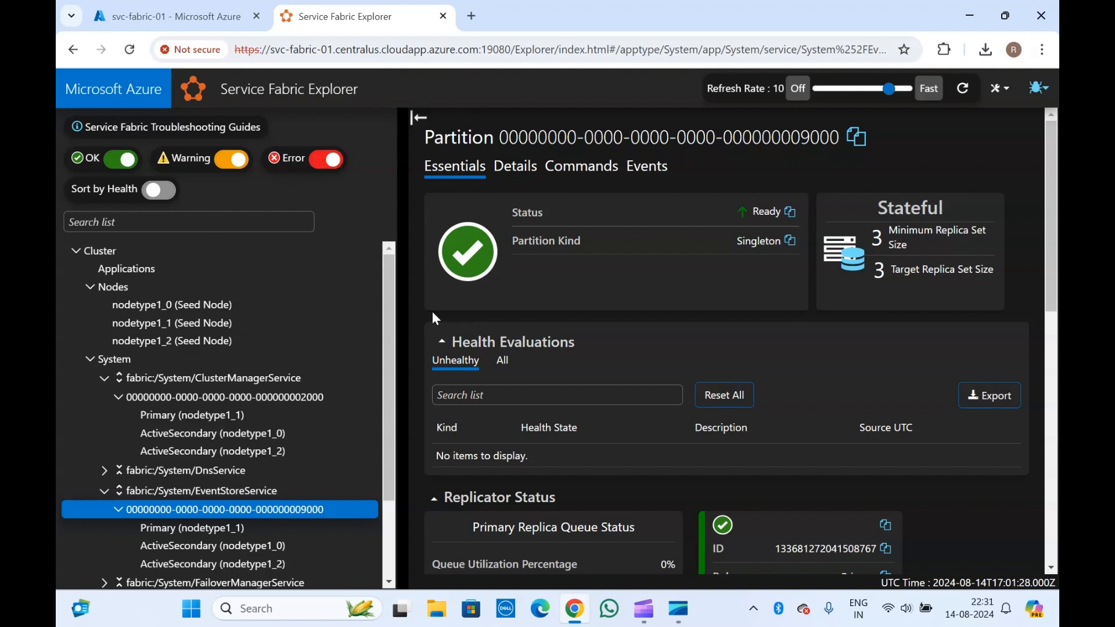
- Collapse the System and Nodes branches in the Service Fabric Explorer tree
click(91, 359)
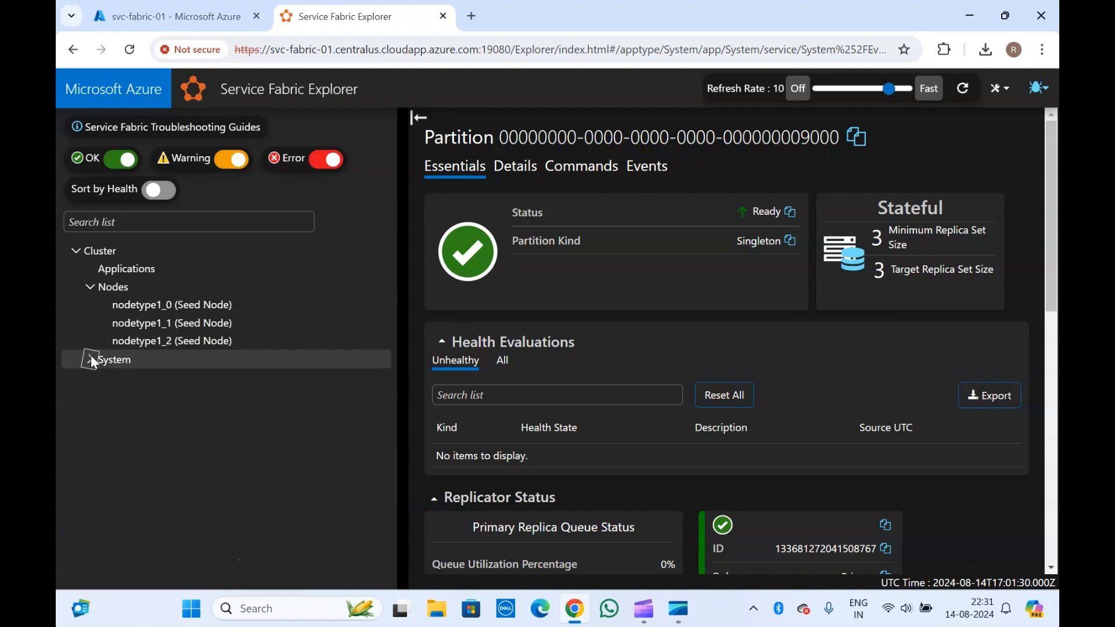
click(89, 287)
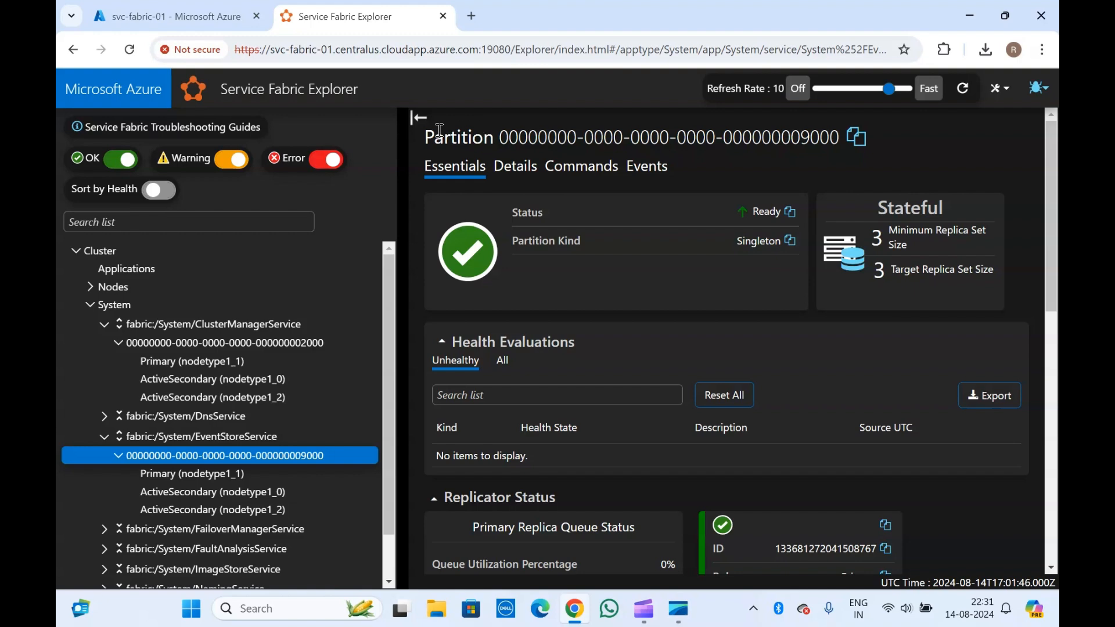
click(90, 305)
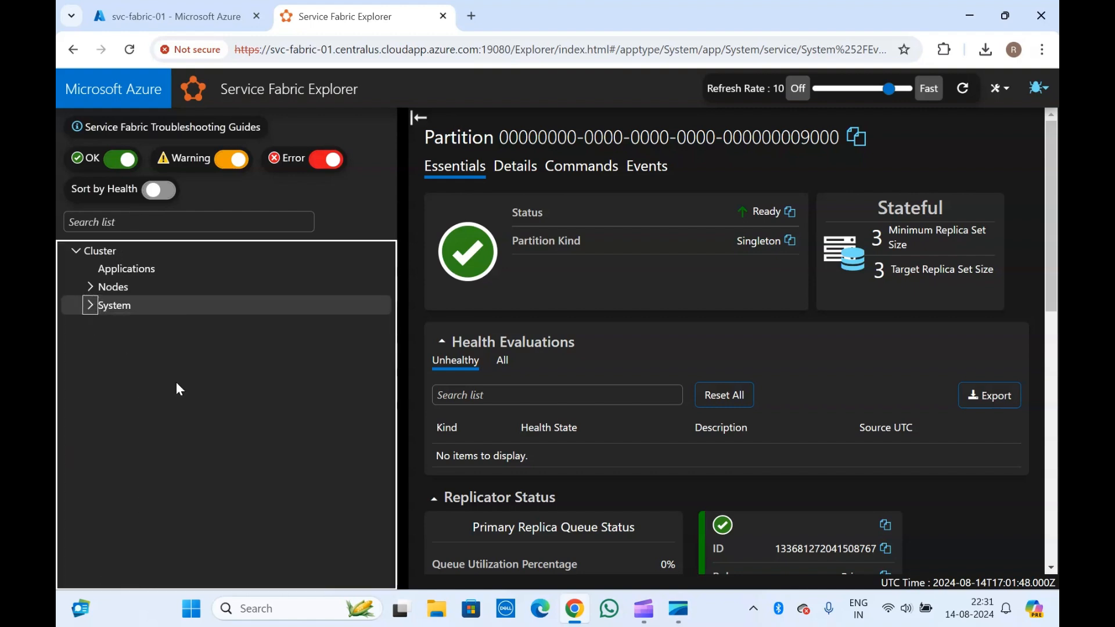
triple_click(499, 127)
click(499, 127)
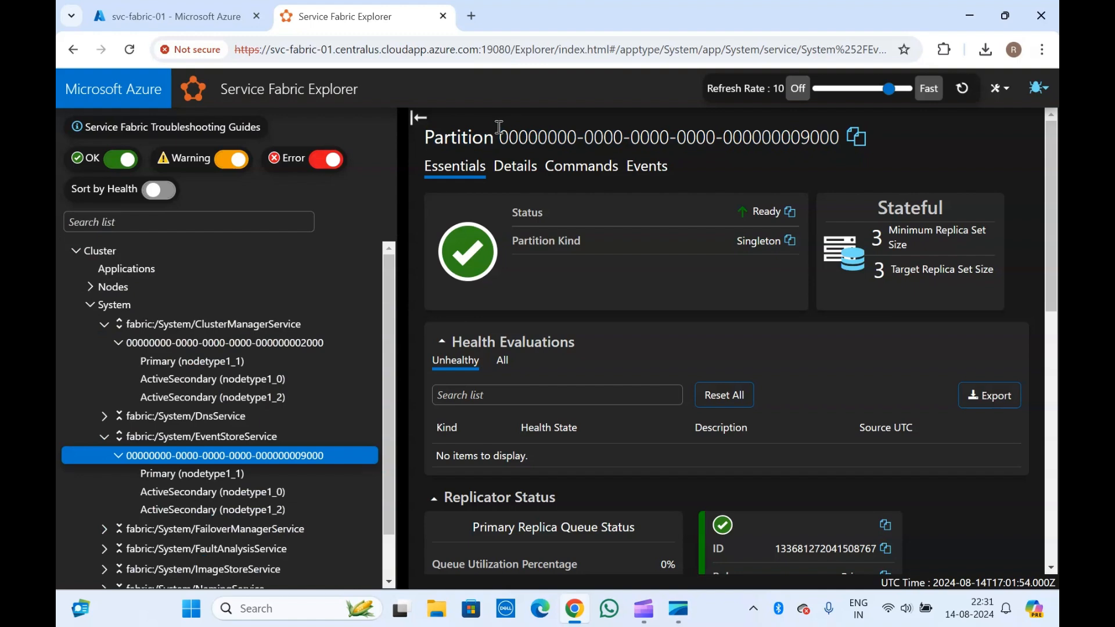
- Open the cluster's Applications page, which lists no applications, after a quick look at the portal tab
click(109, 272)
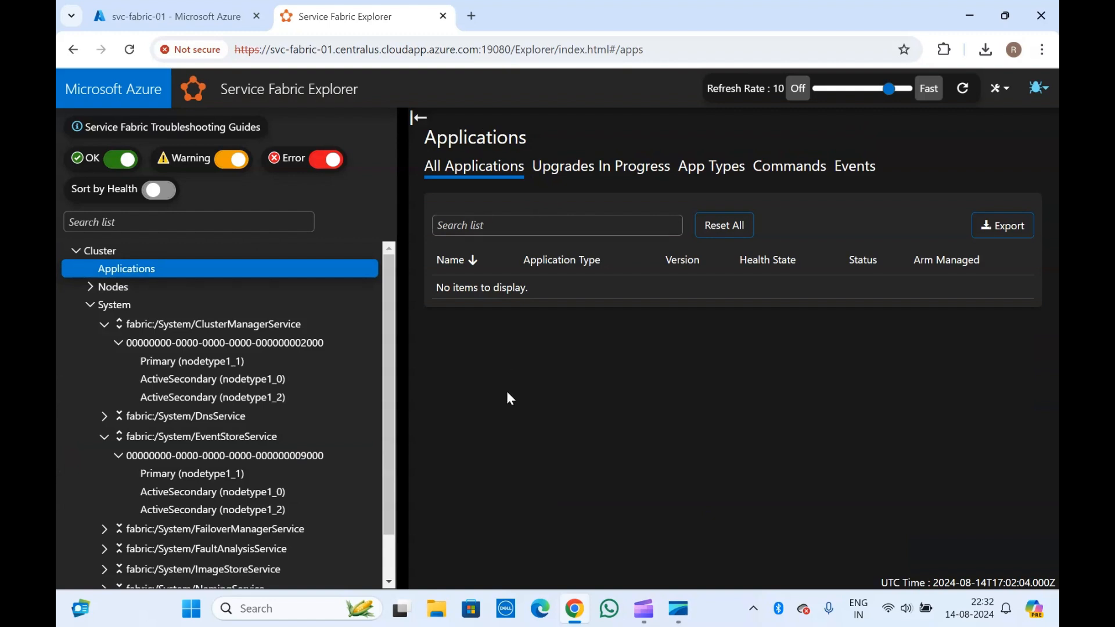
click(93, 305)
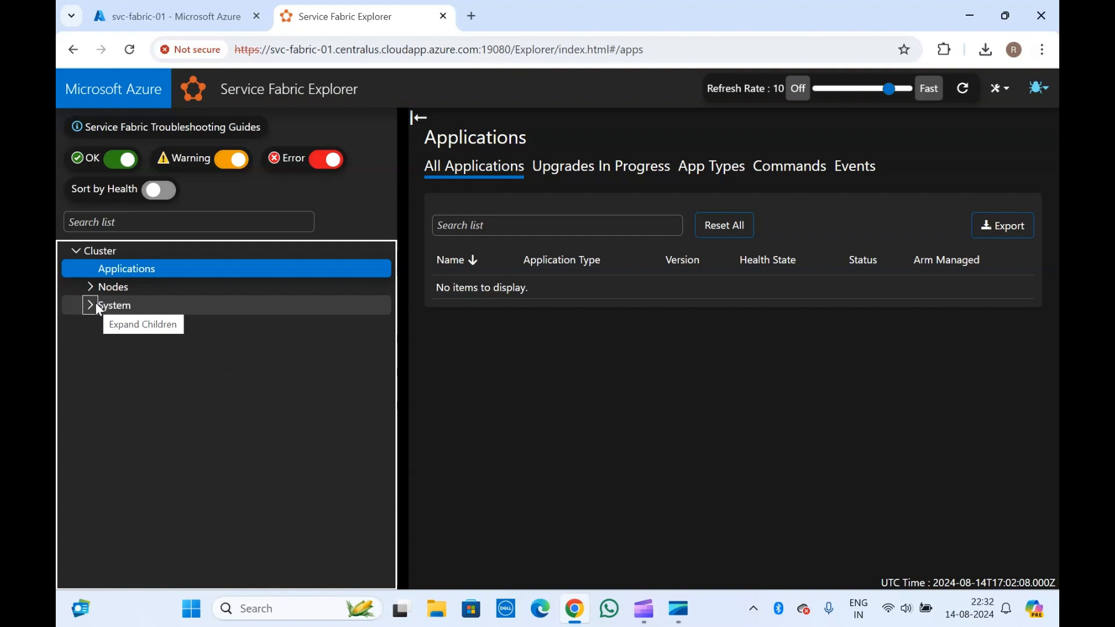
click(511, 443)
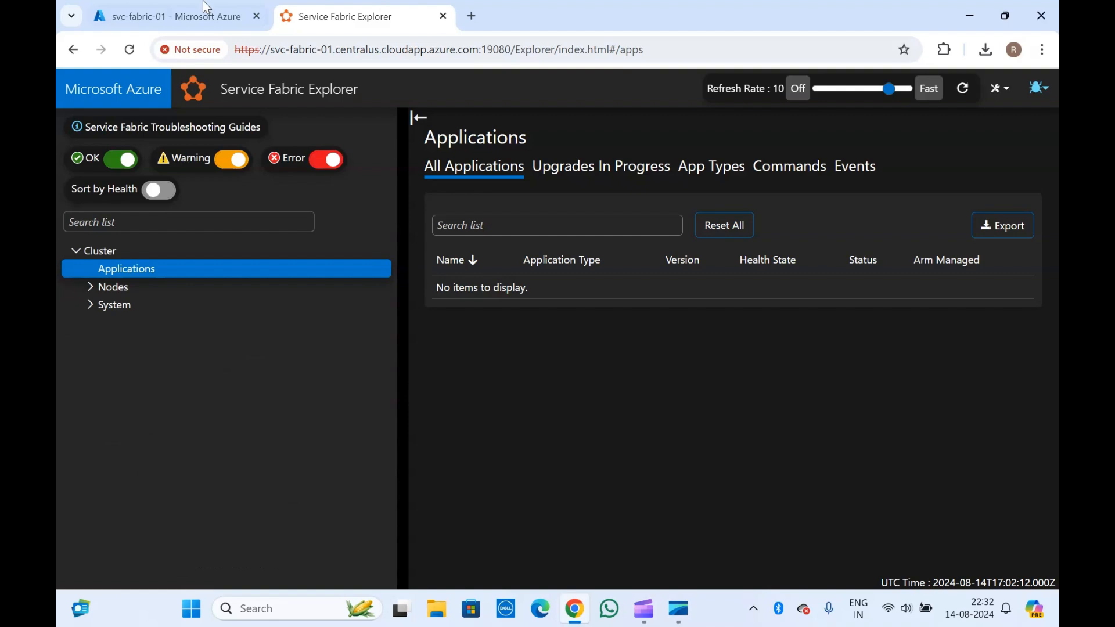
click(205, 16)
click(330, 16)
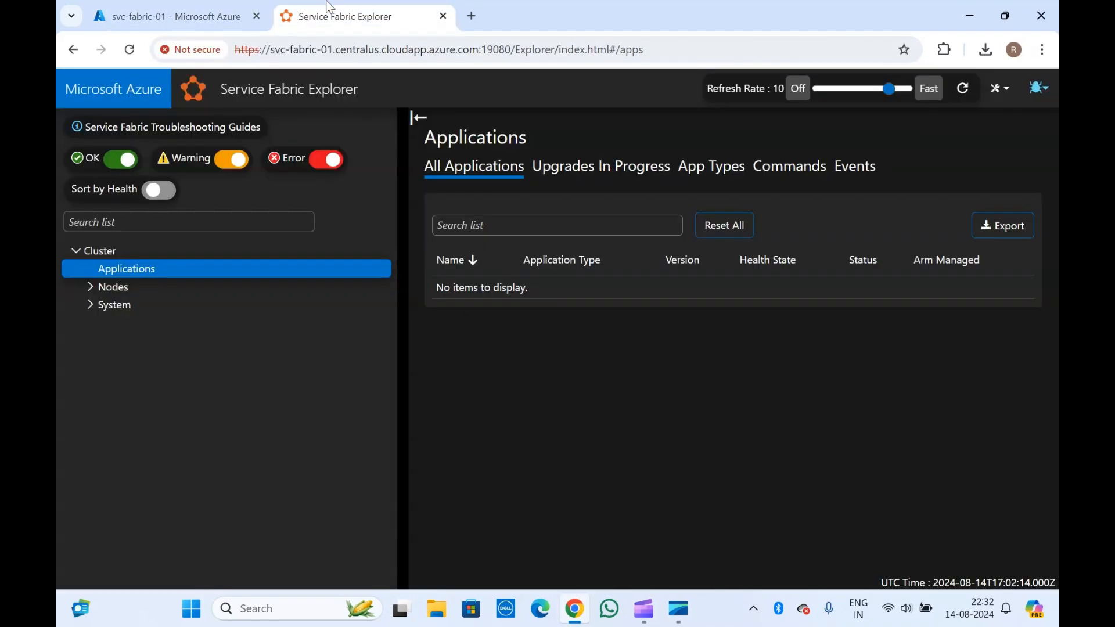